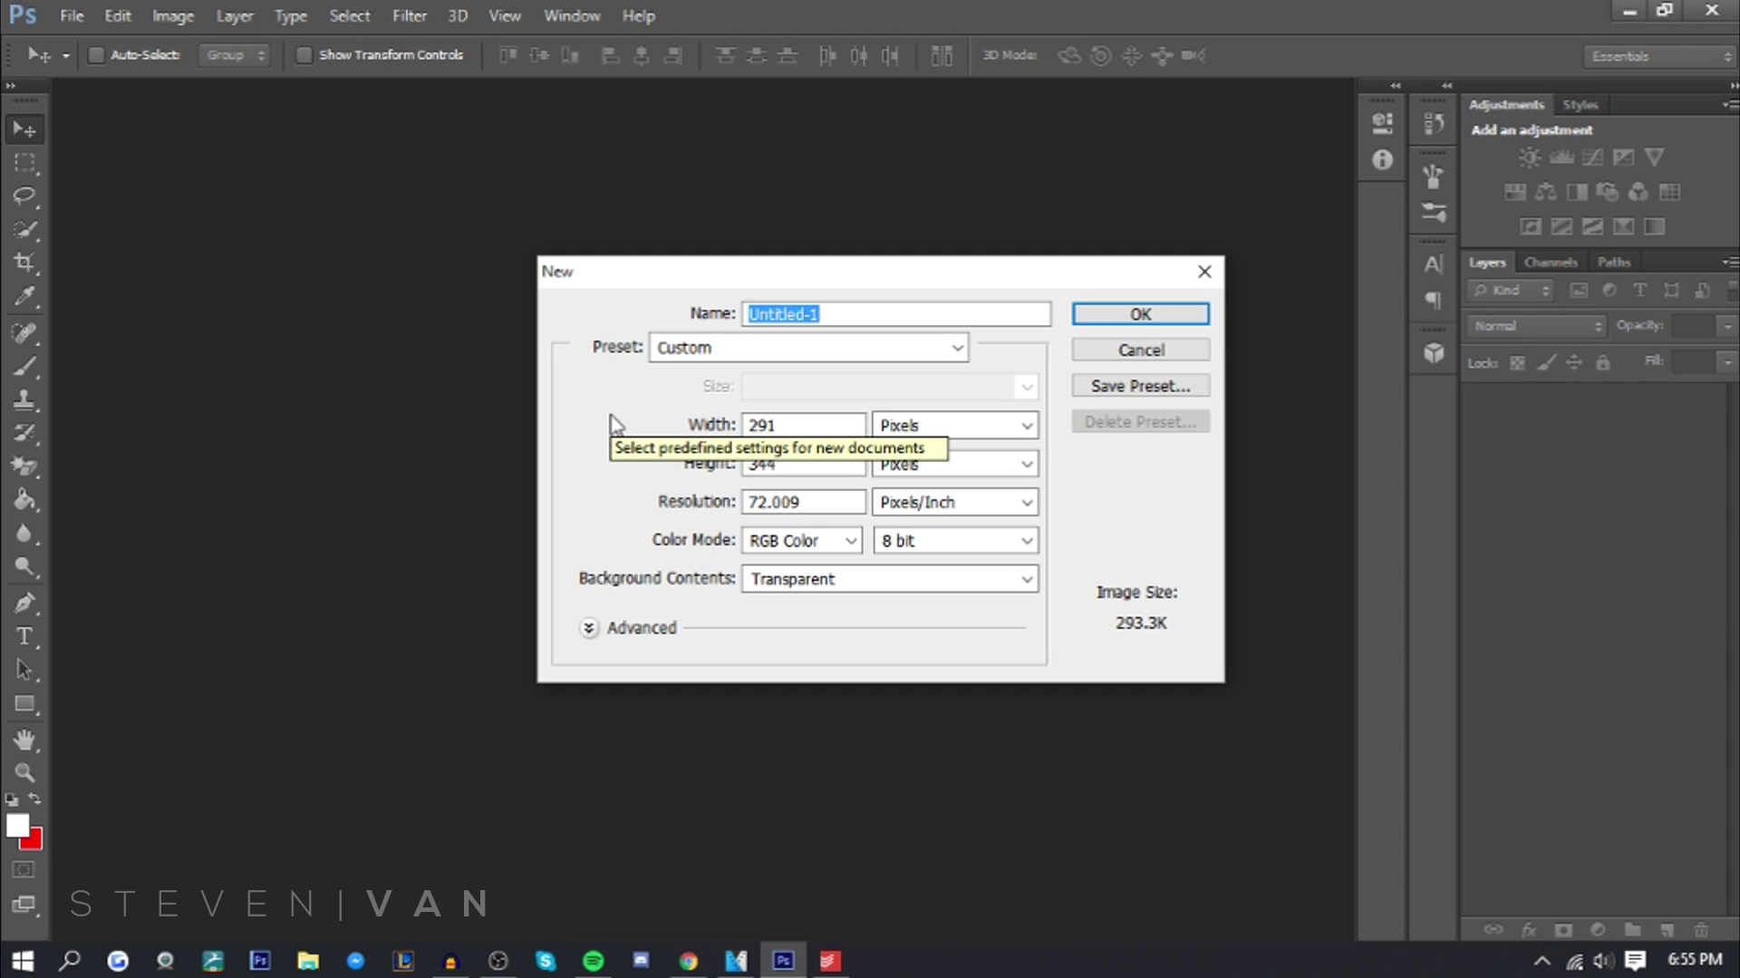
# Set the new document's width to 1920 pixels and its height to 1080 pixels
pyautogui.click(786, 313)
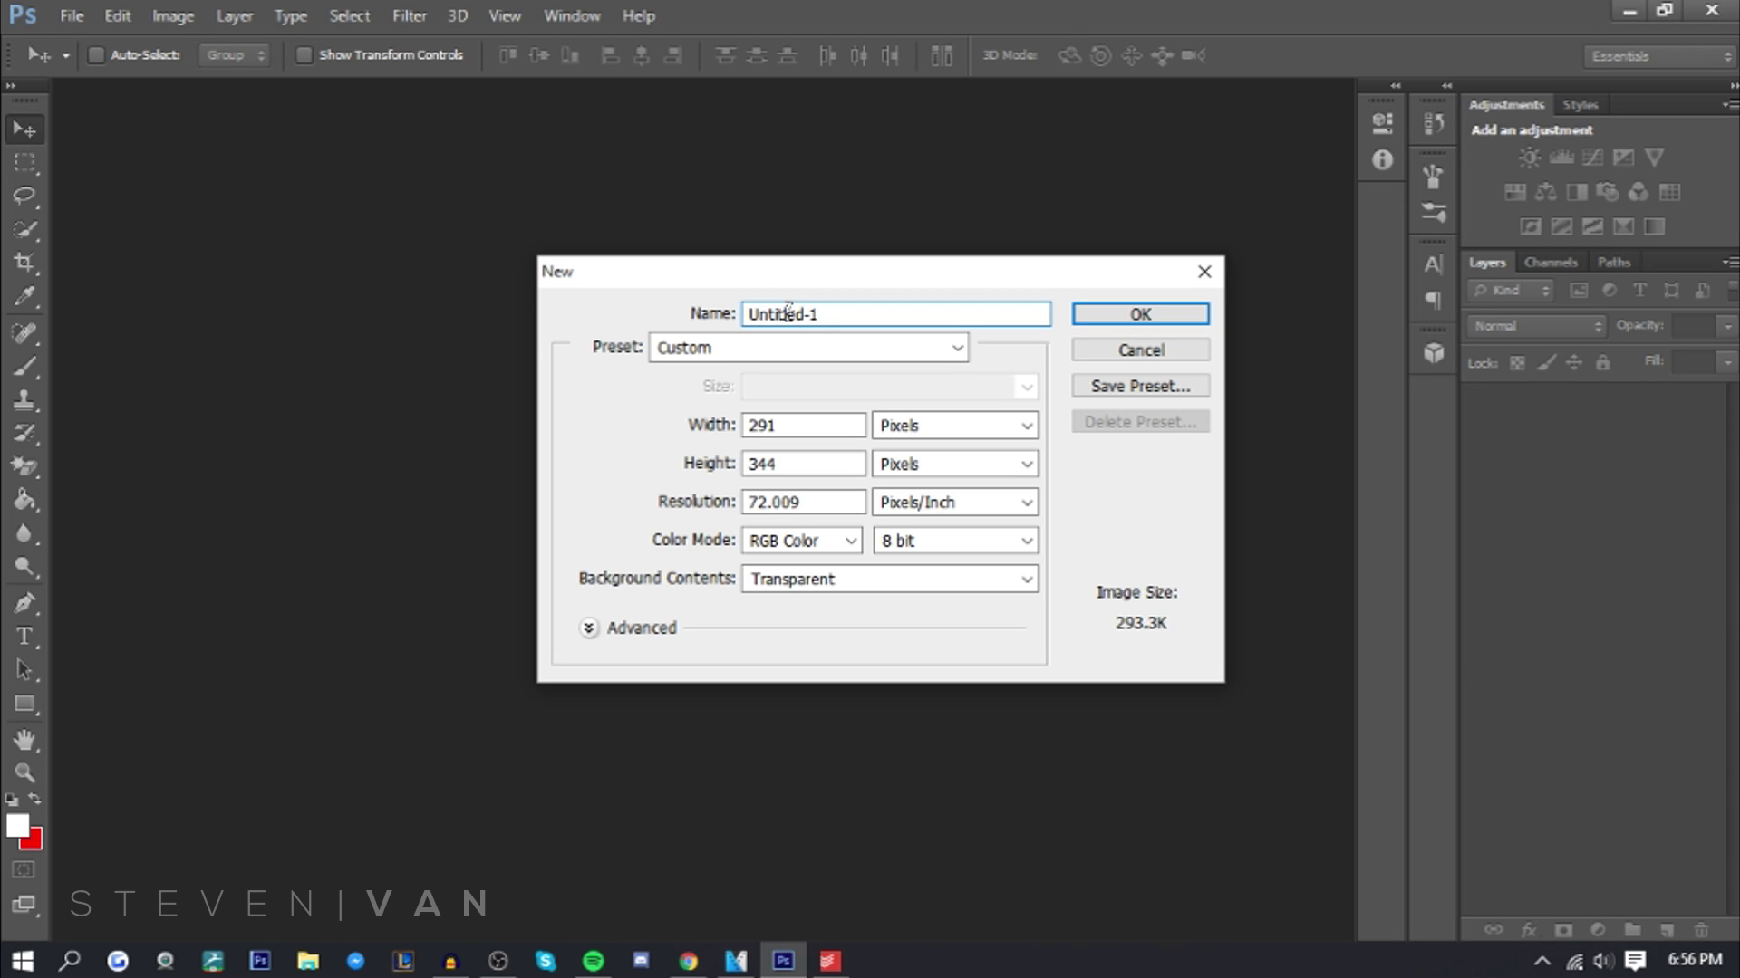
pyautogui.doubleClick(843, 424)
pyautogui.write('1920')
pyautogui.press('Tab')
pyautogui.write('1808')
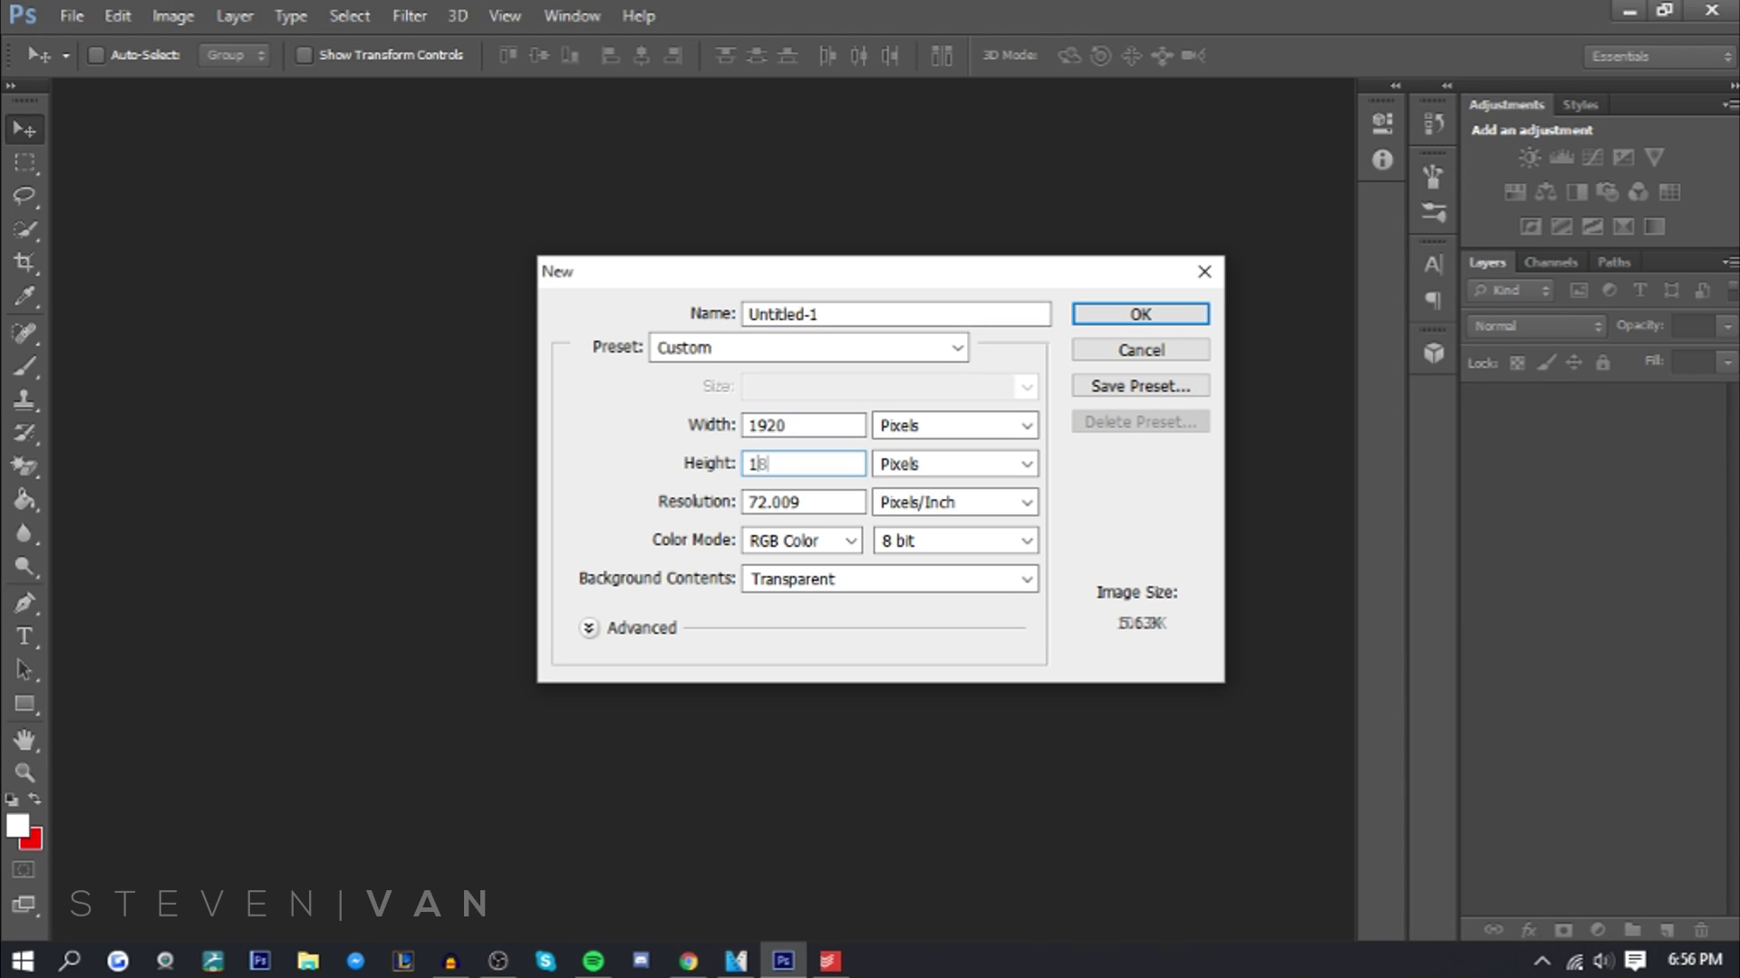
pyautogui.write('1')
pyautogui.press('BackSpace')
pyautogui.press('BackSpace')
pyautogui.press('BackSpace')
pyautogui.press('BackSpace')
pyautogui.write('080')
# Keep pixels as the width unit and create the new document with a transparent background
pyautogui.click(949, 429)
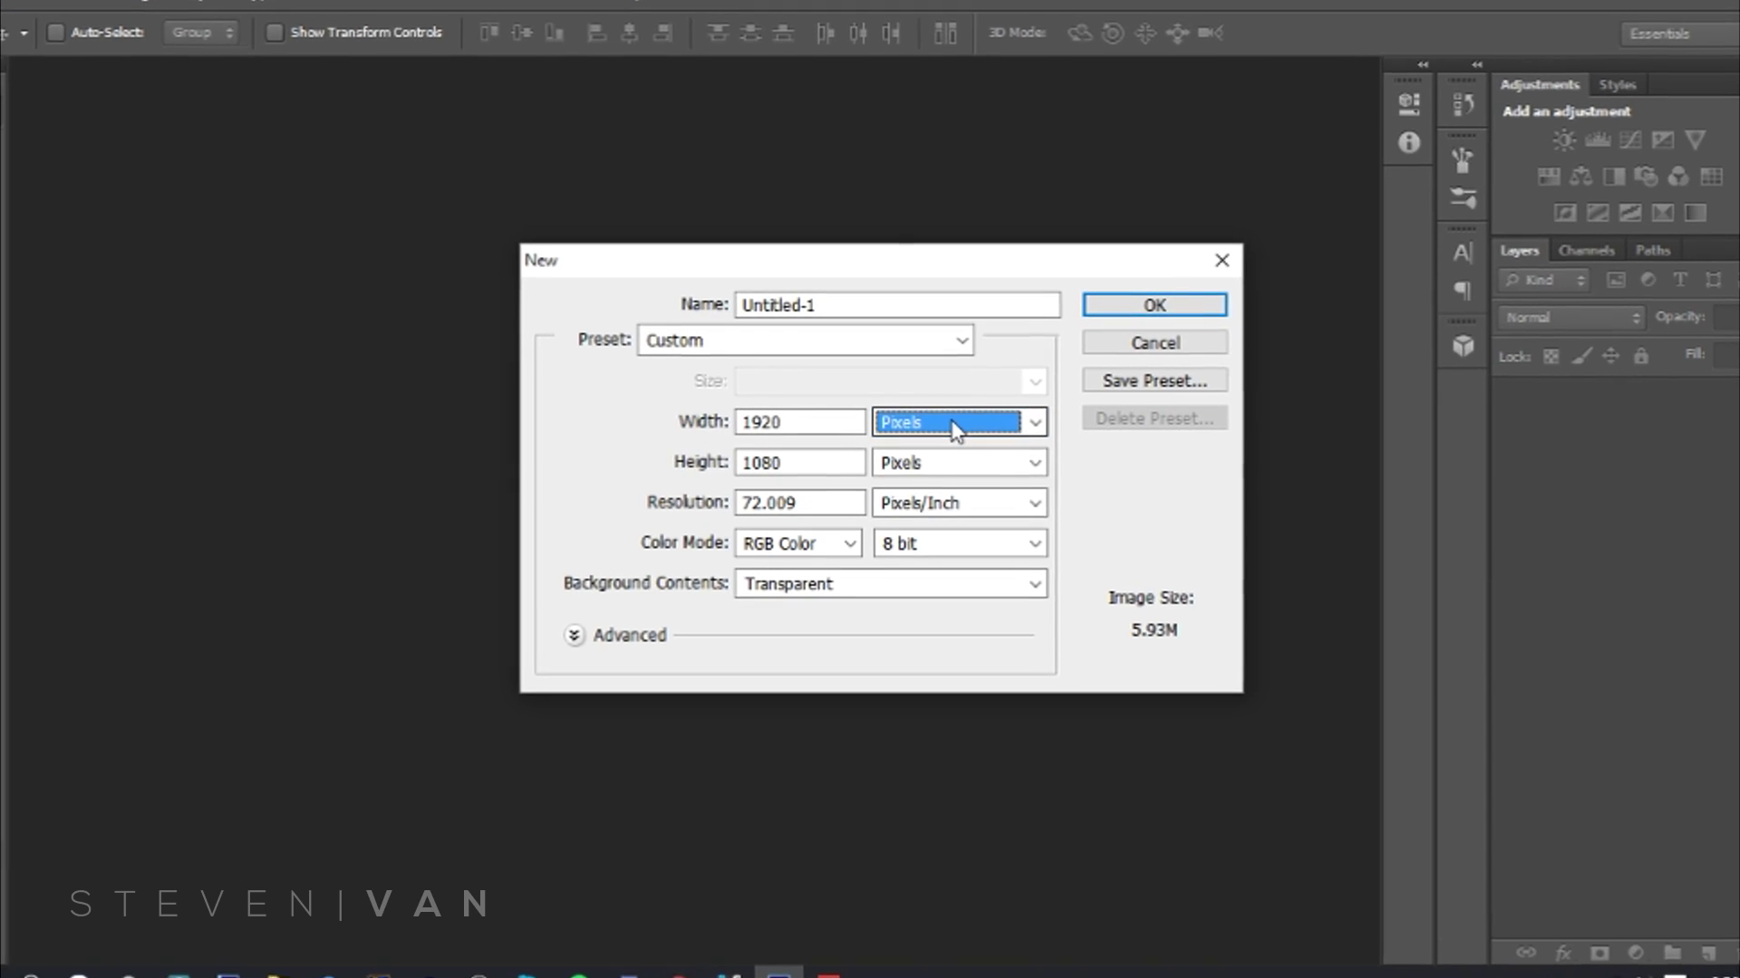
pyautogui.click(955, 431)
pyautogui.click(932, 444)
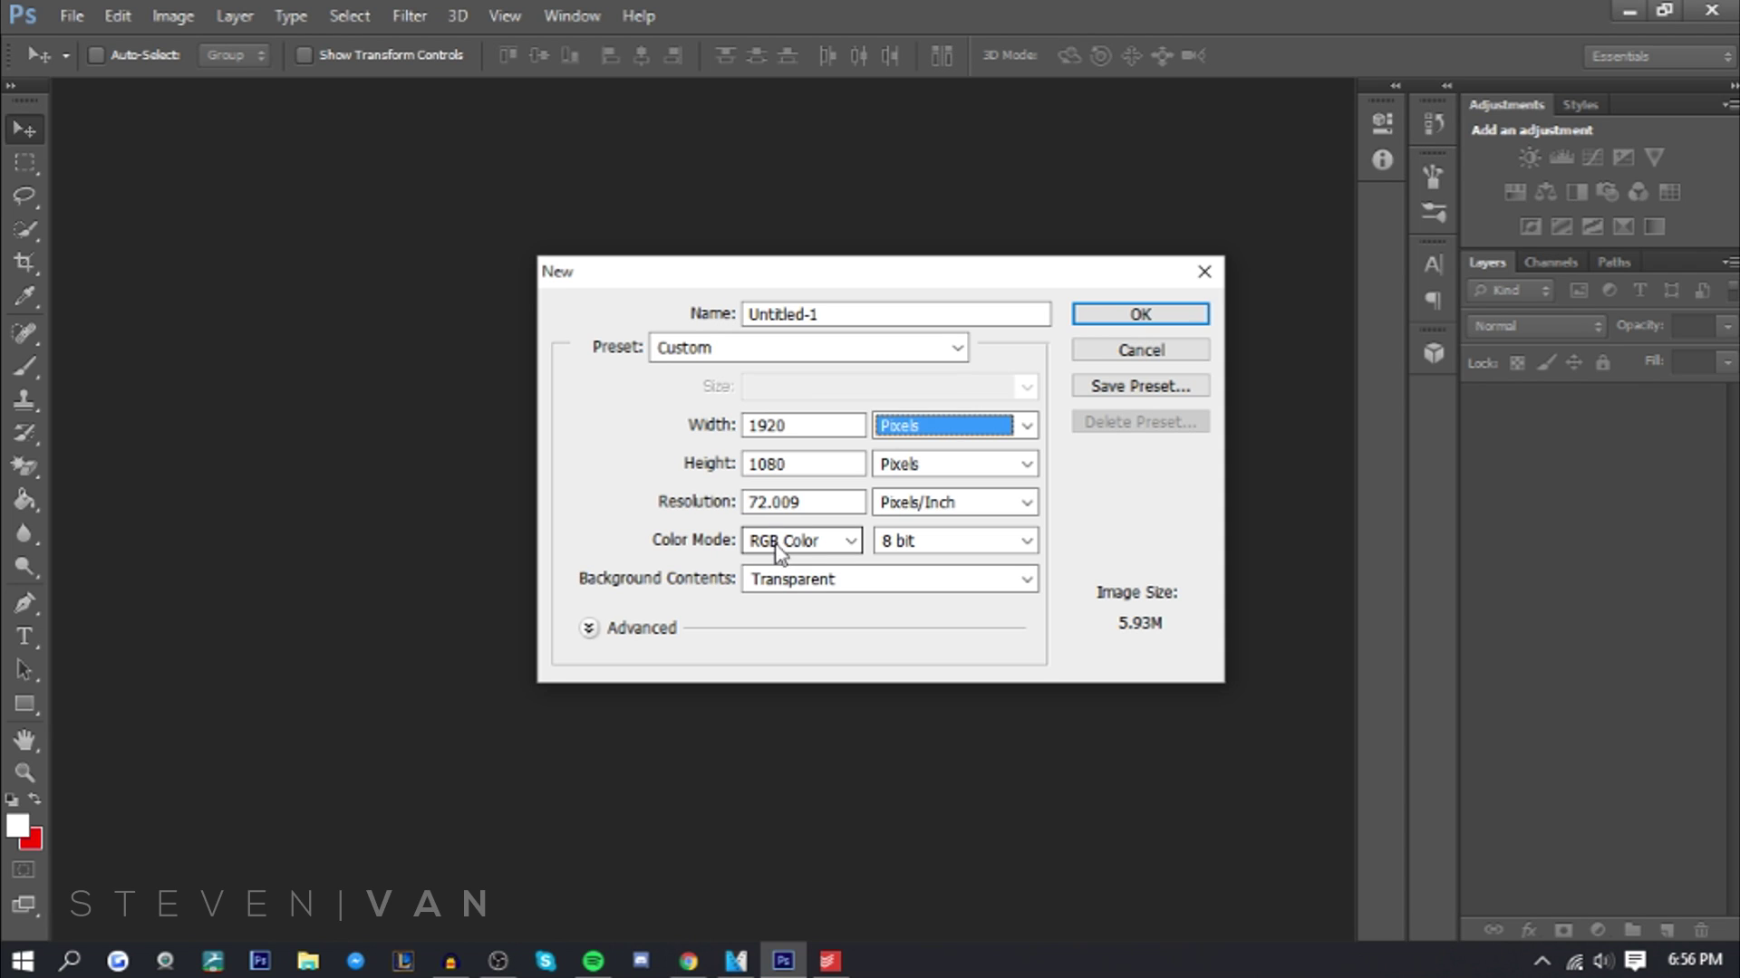
pyautogui.click(1133, 315)
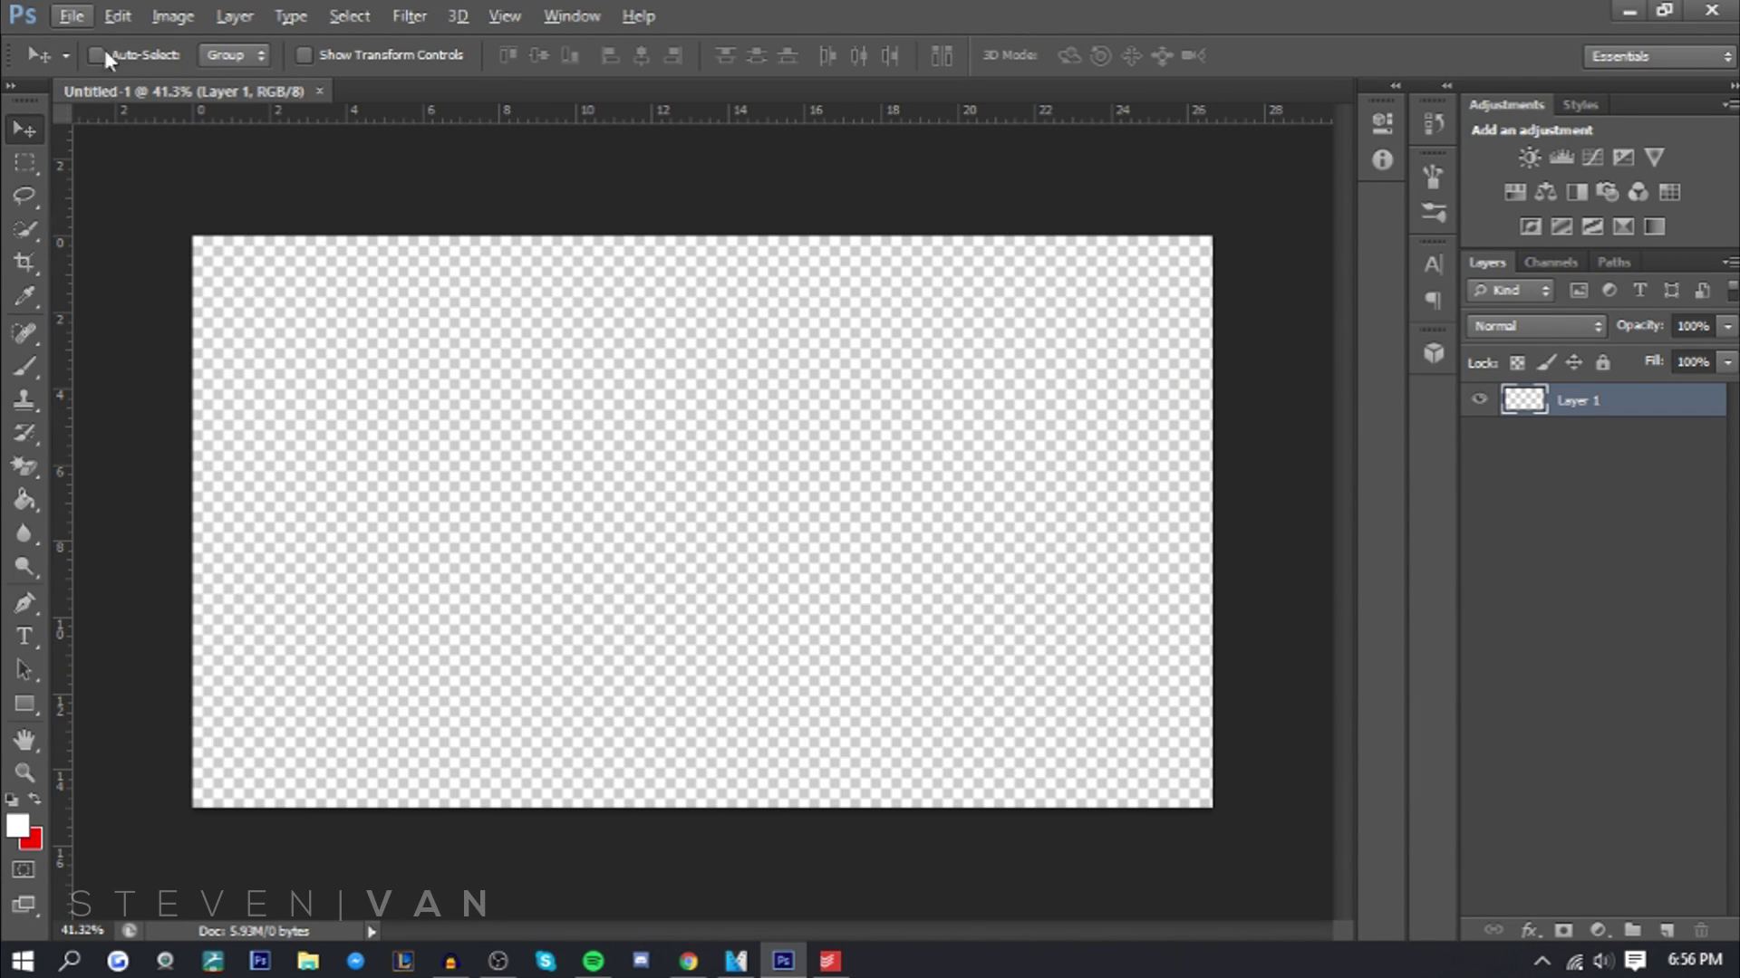
# Open the Timpers 4K GFX Pack file from the Graphics Pack folder inside Graphics
pyautogui.click(71, 15)
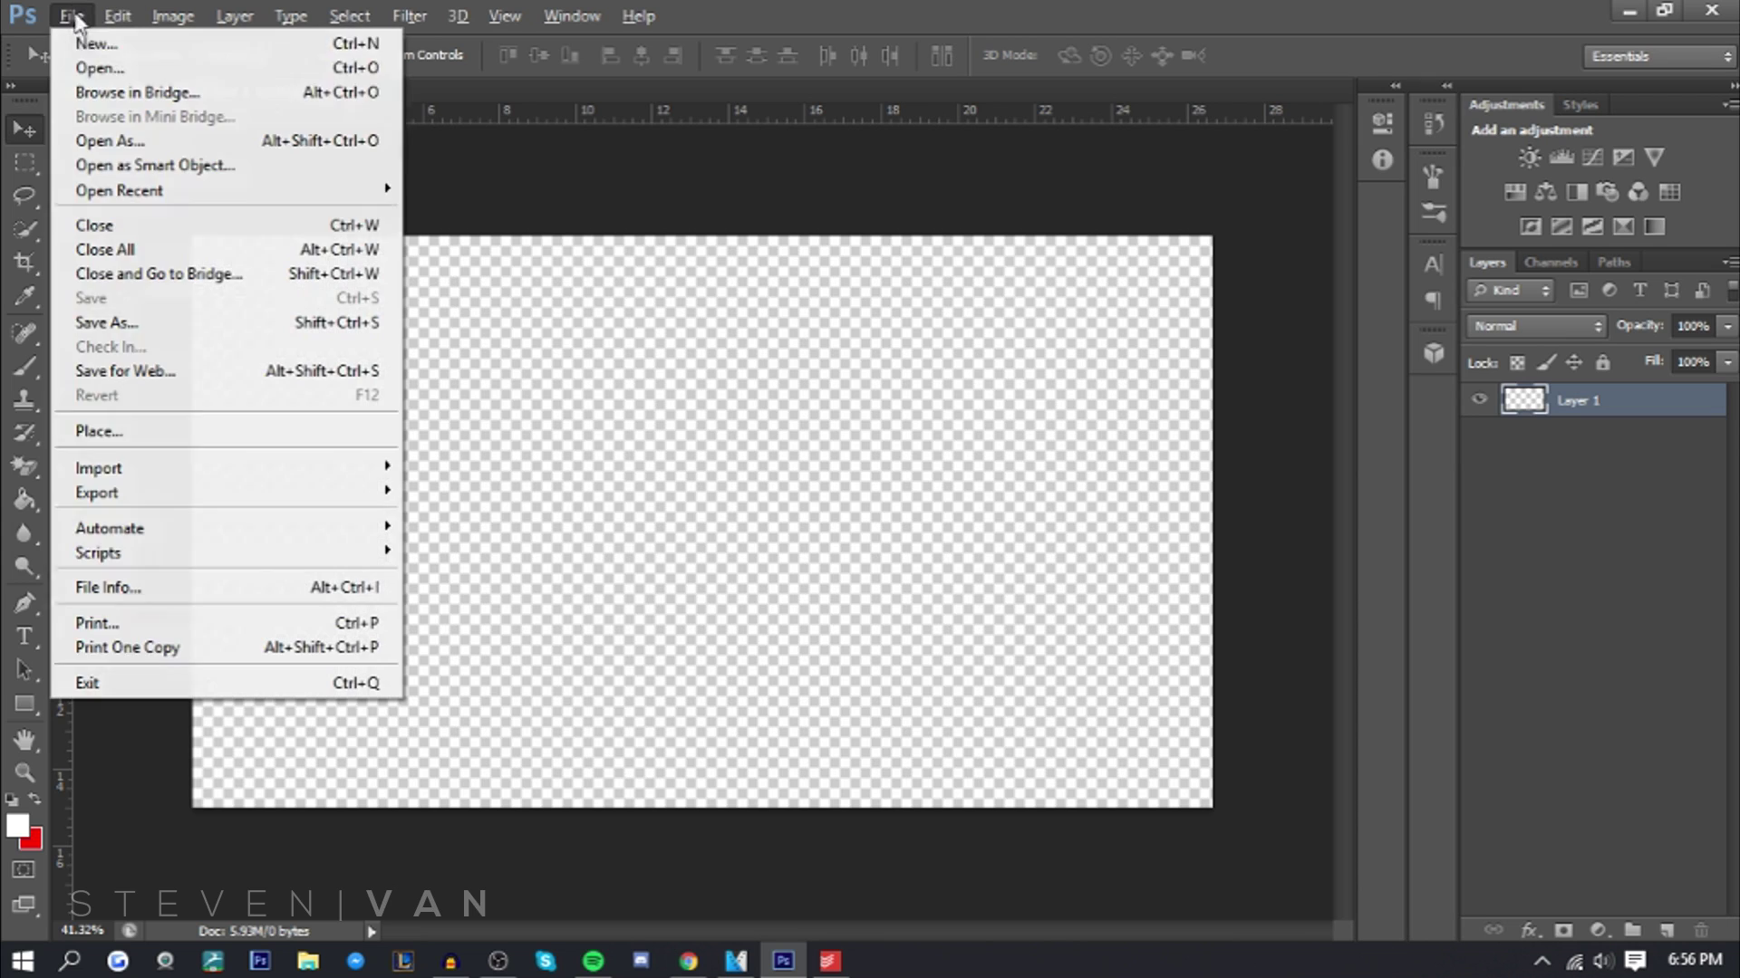
pyautogui.click(92, 69)
pyautogui.doubleClick(236, 185)
pyautogui.doubleClick(205, 133)
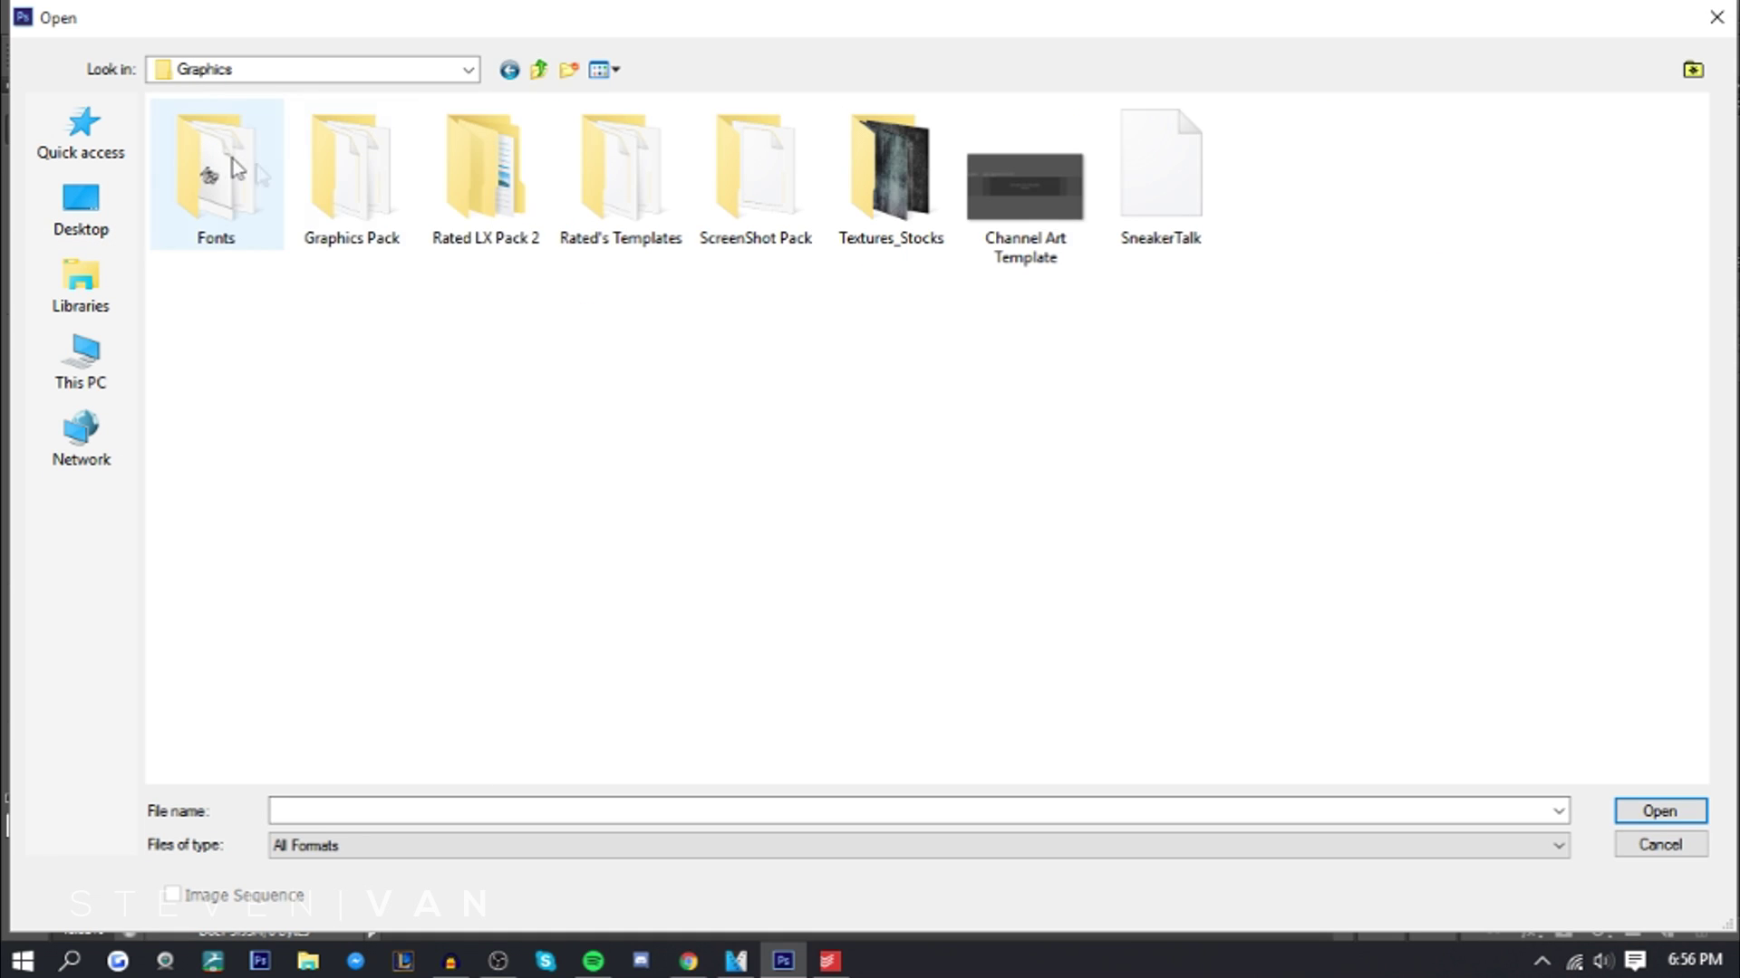
pyautogui.doubleClick(396, 174)
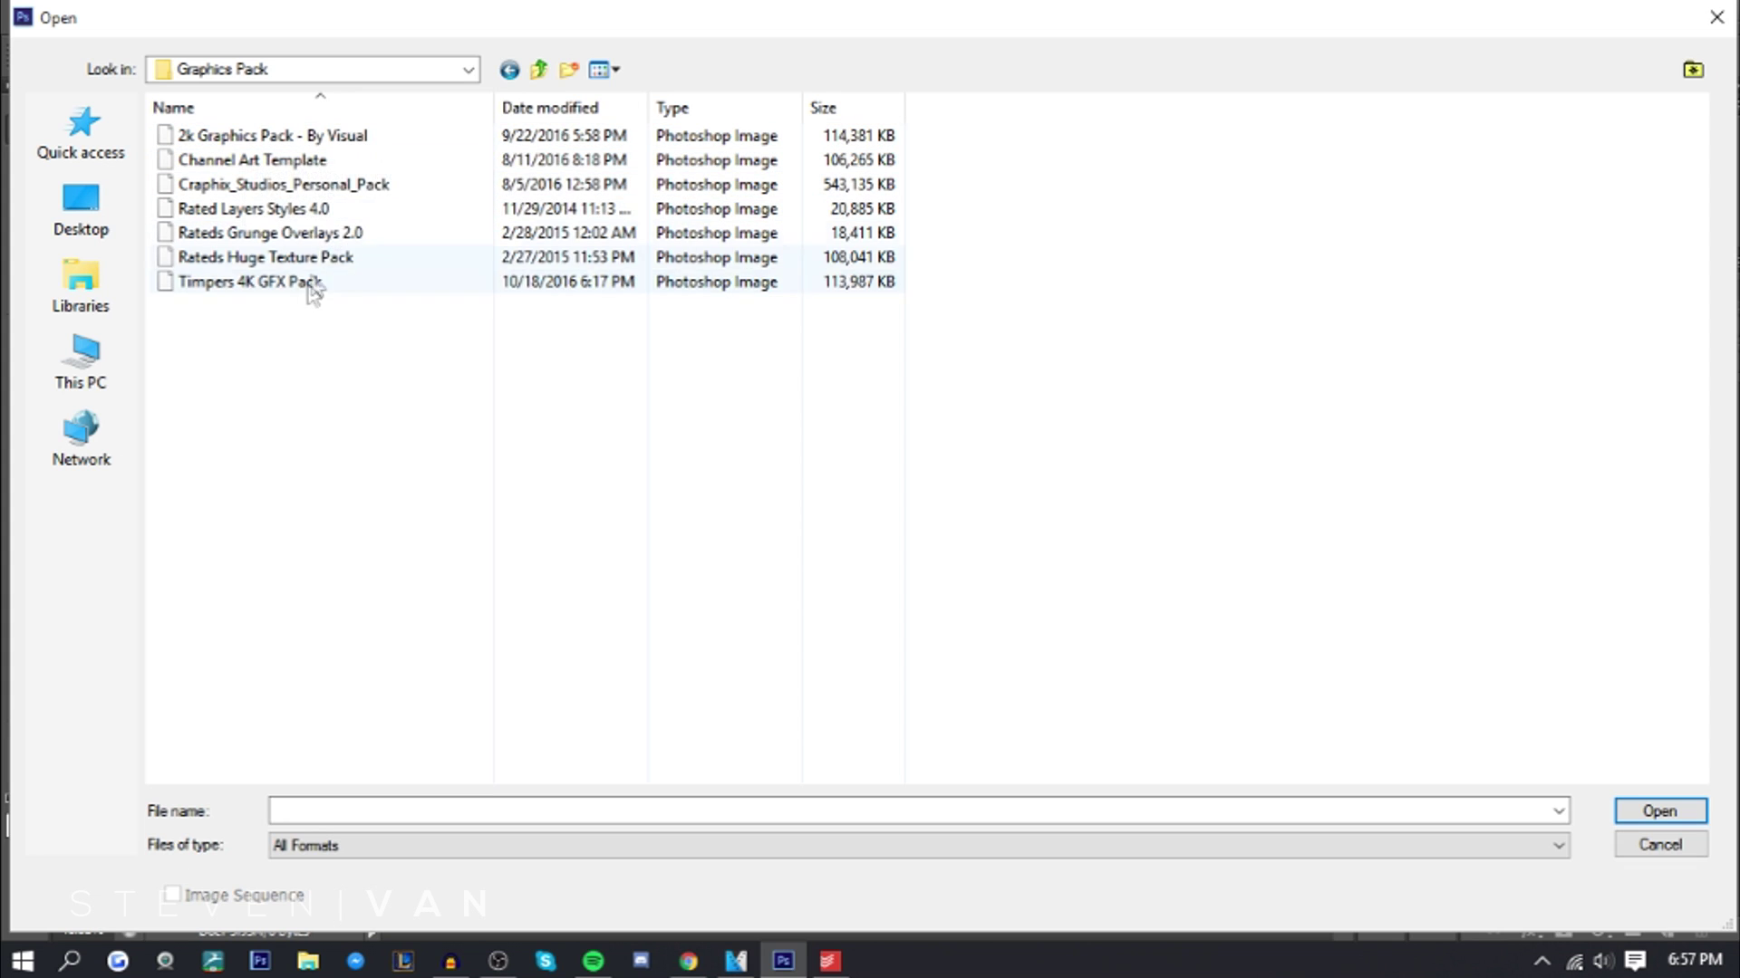
pyautogui.doubleClick(313, 288)
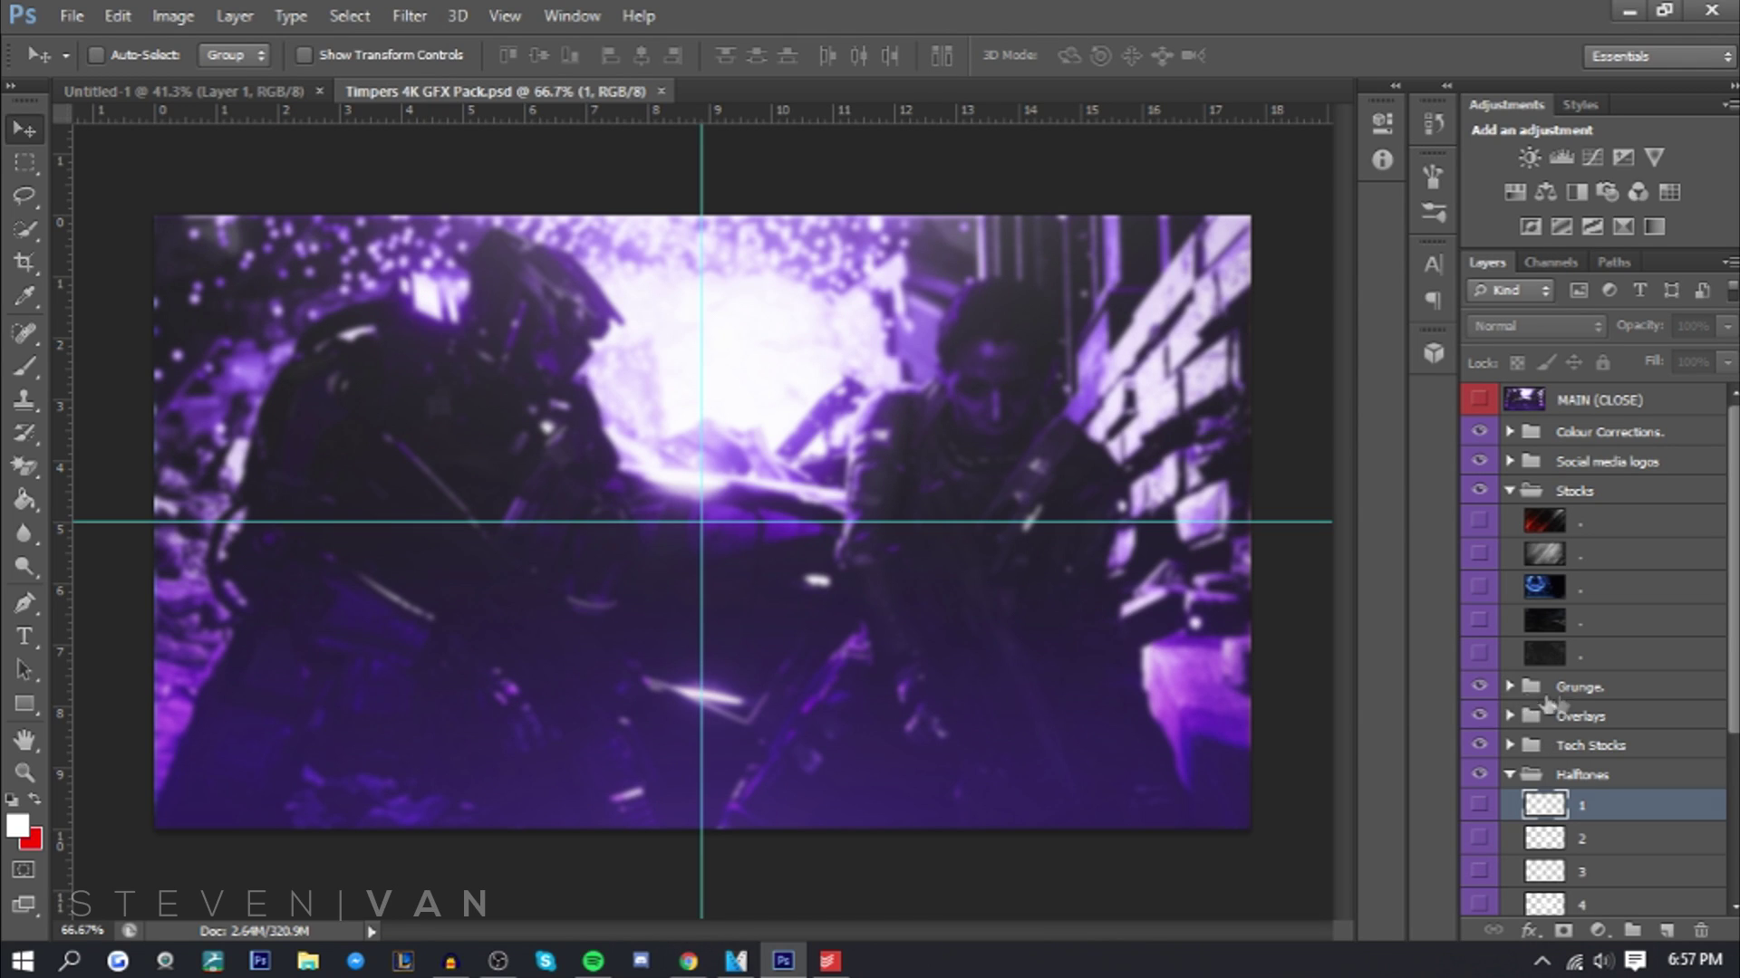
# Look through the graphics pack's layer groups, expanding the Overlays and Tech Stocks groups
pyautogui.scroll(-4, 1564, 716)
pyautogui.scroll(-2, 1572, 739)
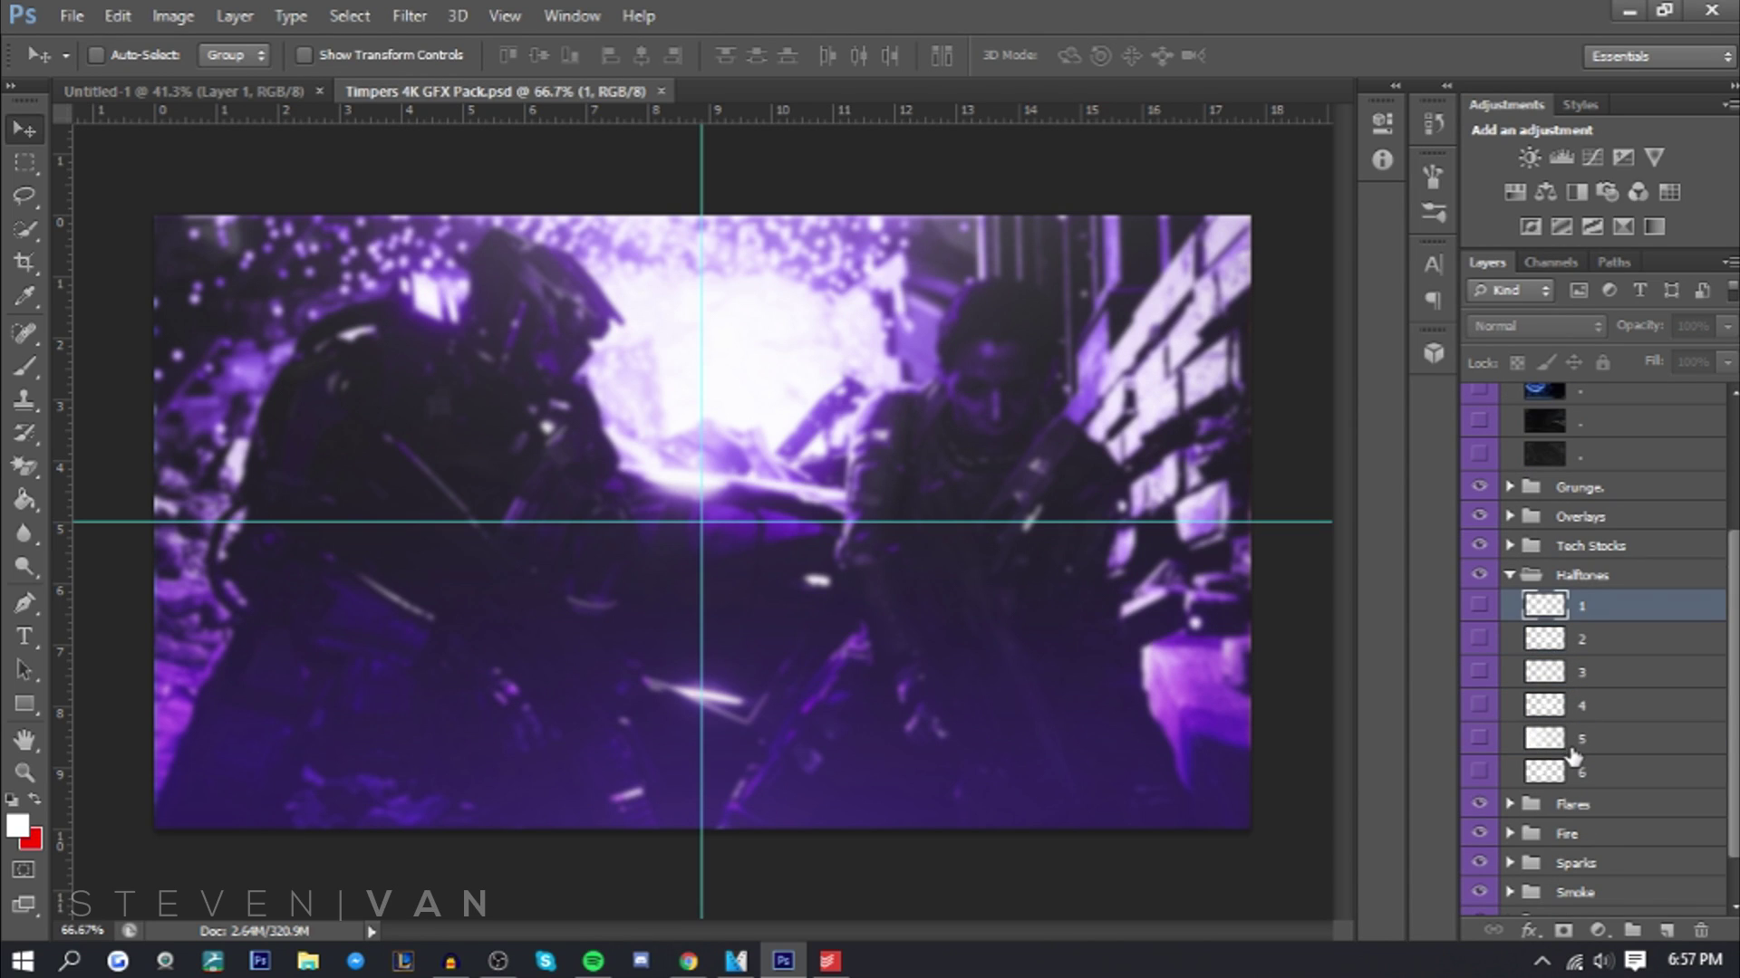
pyautogui.scroll(-1, 1573, 754)
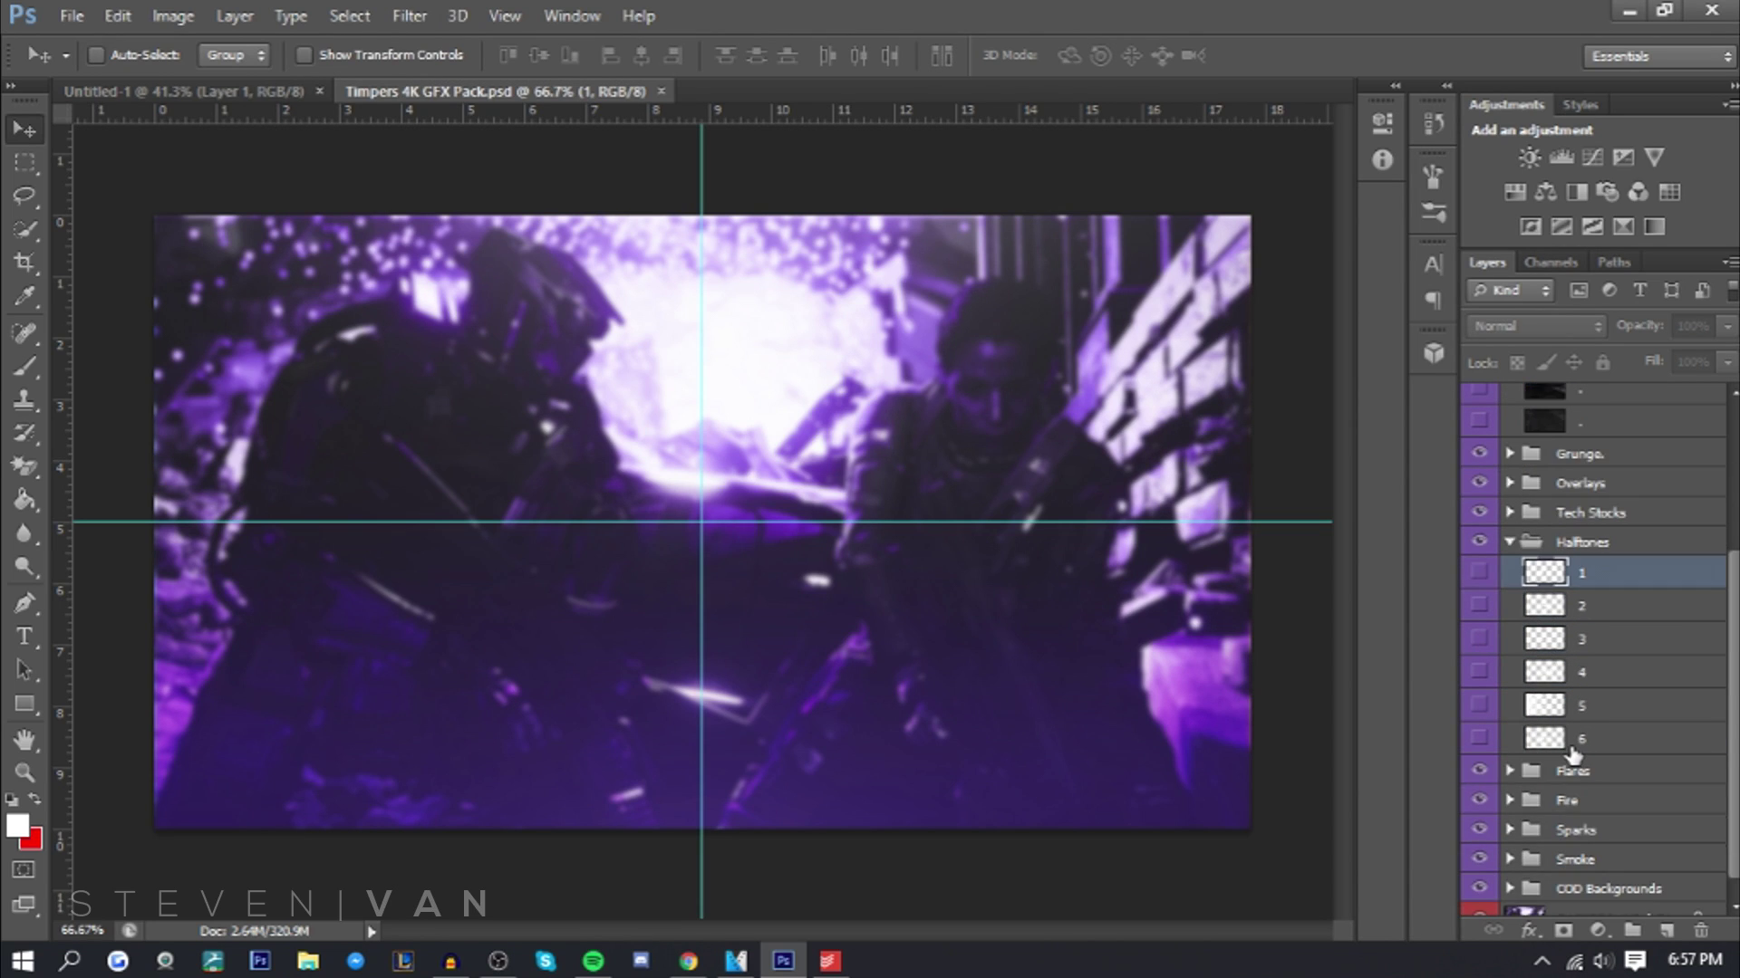
pyautogui.scroll(-1, 1577, 754)
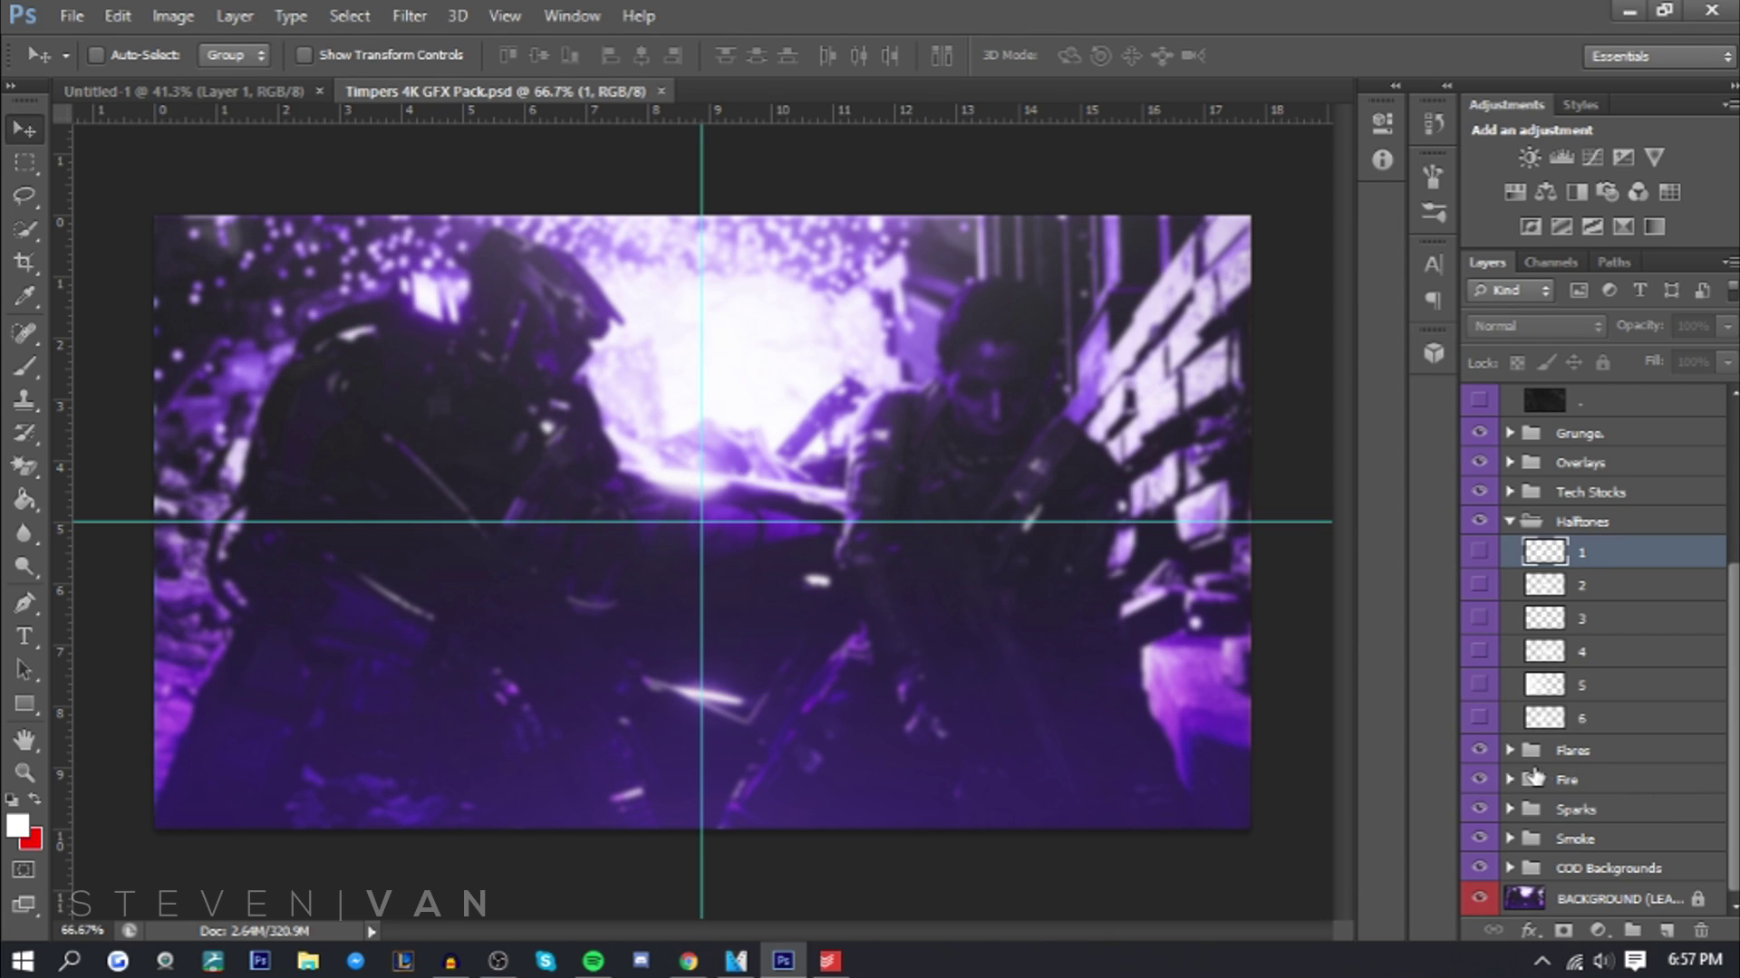
pyautogui.scroll(3, 1596, 758)
pyautogui.scroll(2, 1515, 701)
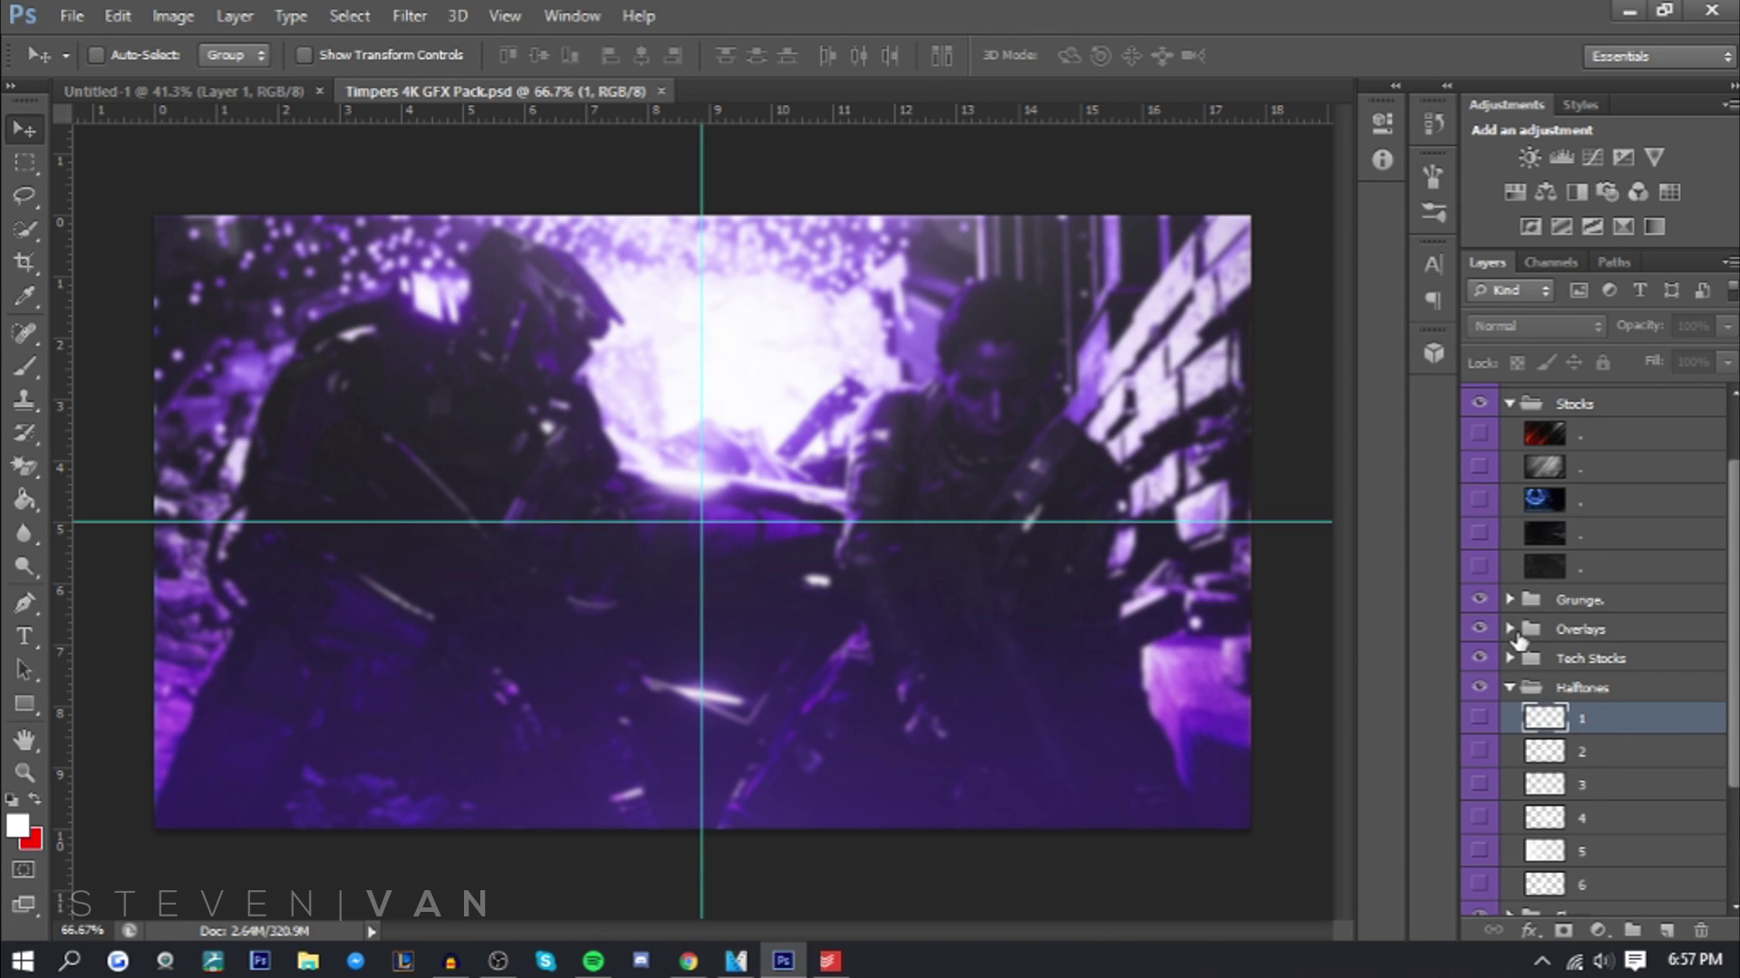
pyautogui.click(1509, 628)
pyautogui.scroll(-3, 1522, 707)
pyautogui.click(1527, 763)
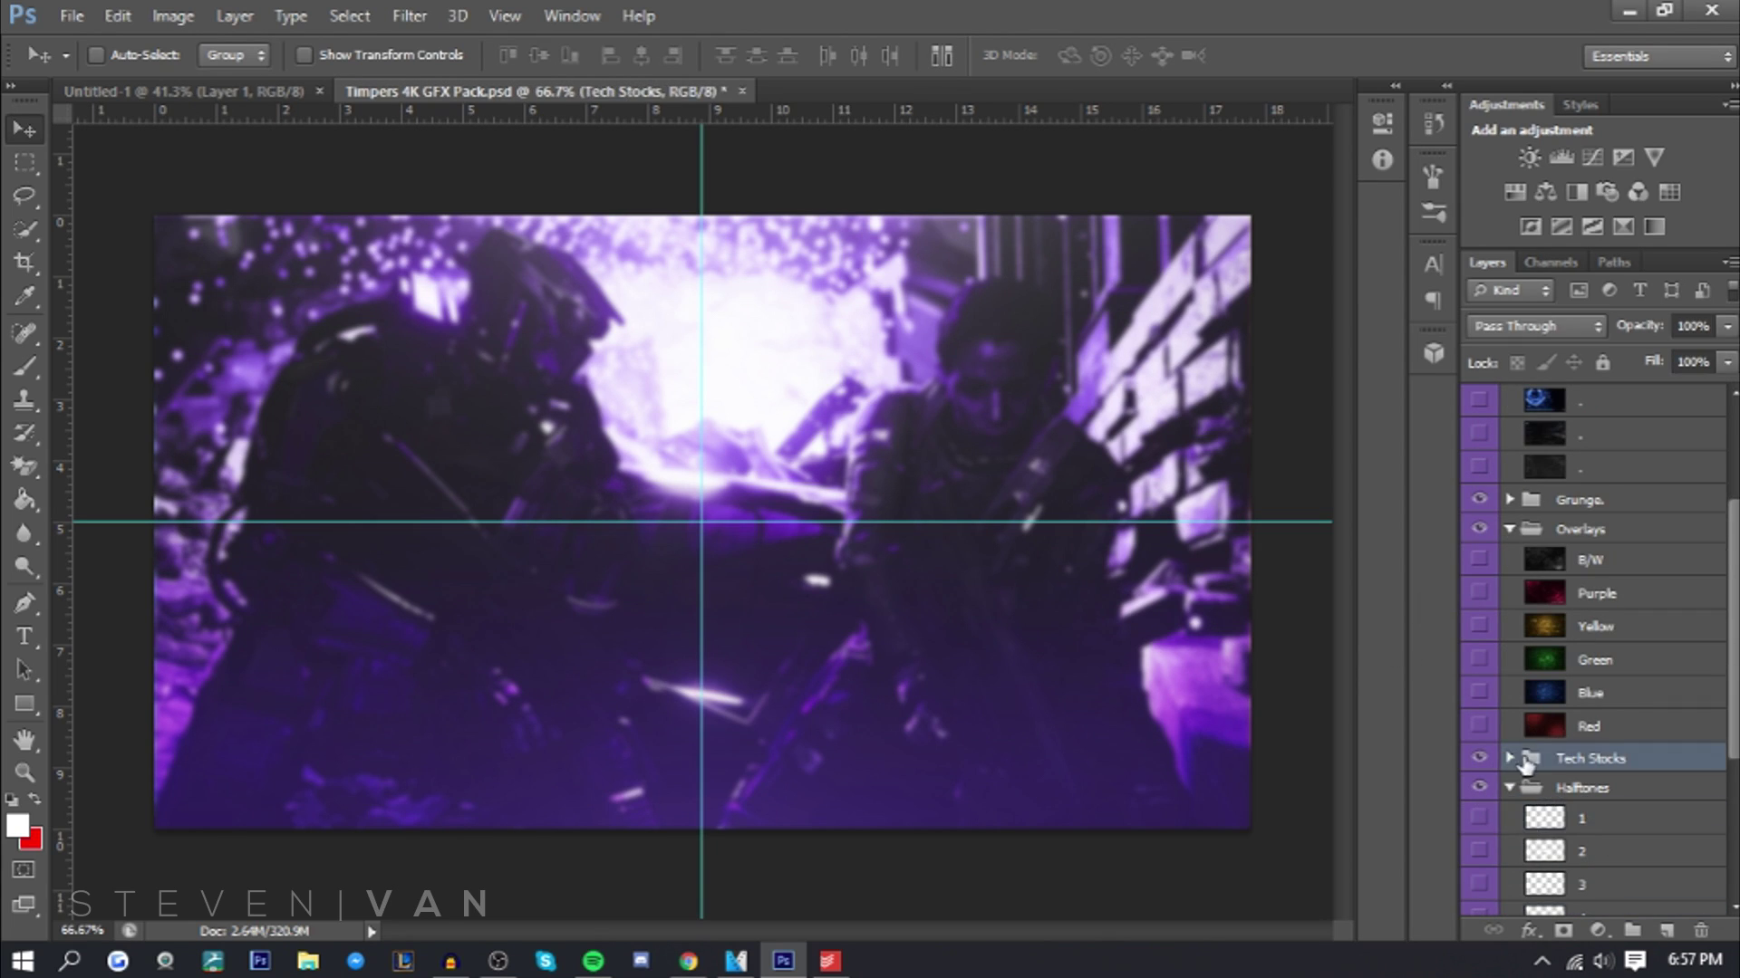
pyautogui.click(1509, 758)
# Copy the red and black striped image from the Stocks group into the Untitled-1 document, filling the canvas
pyautogui.scroll(5, 1540, 634)
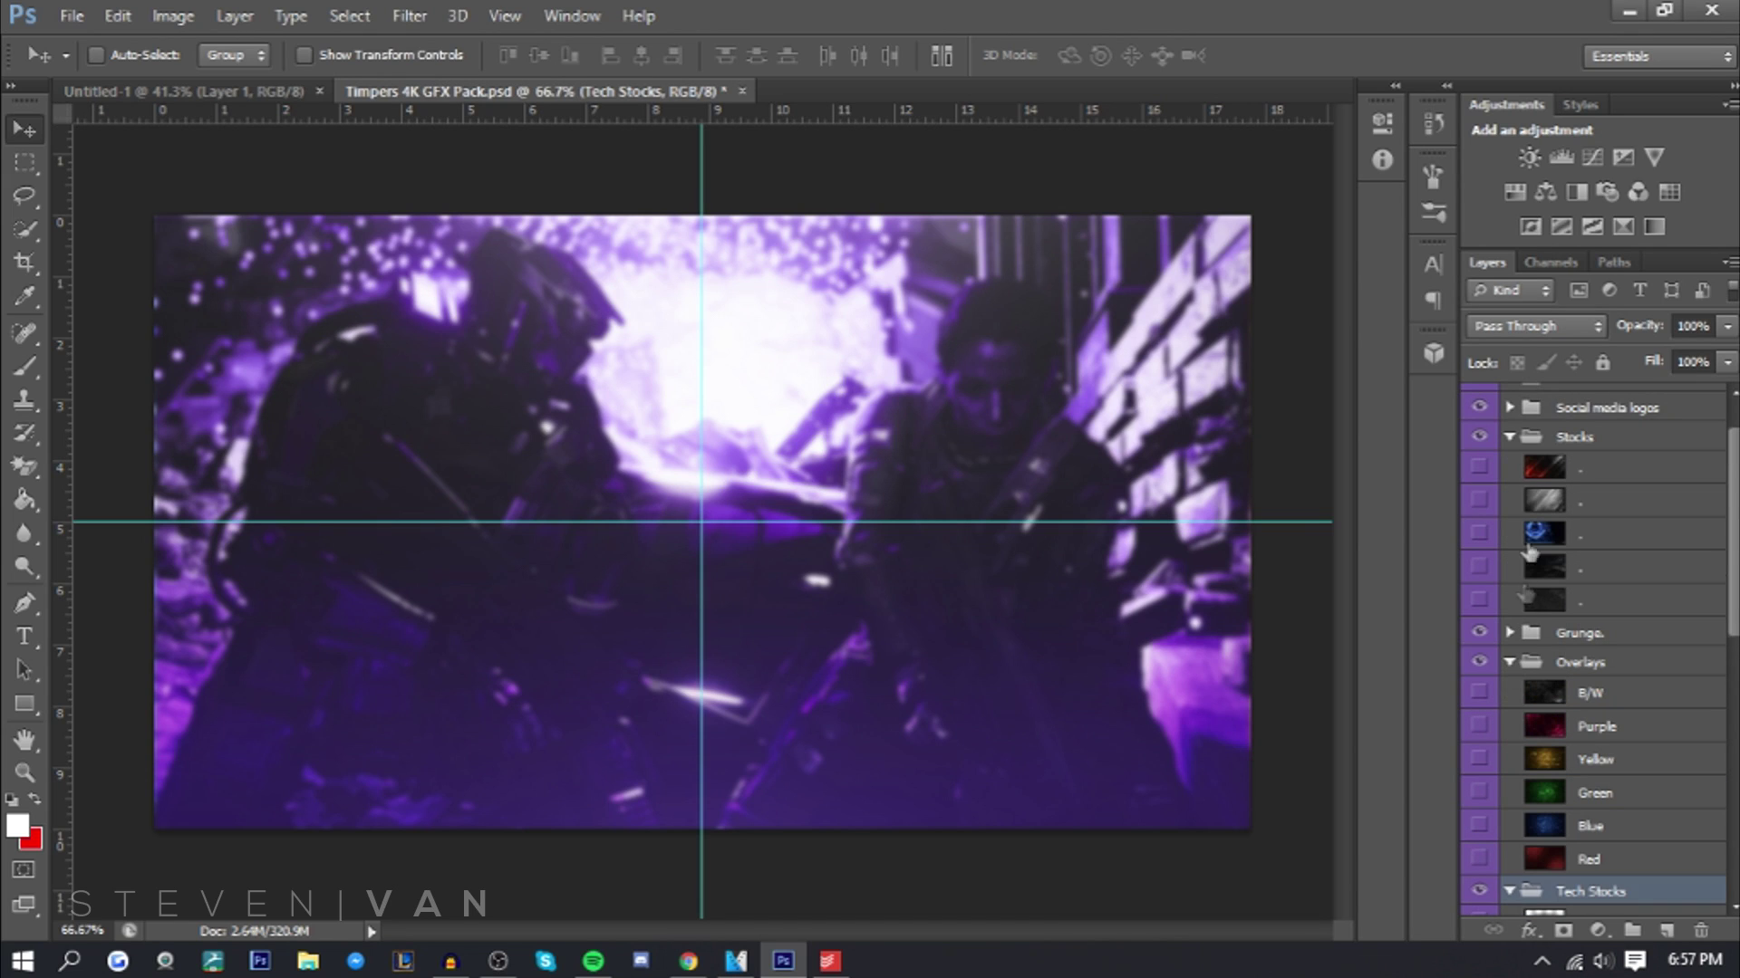
pyautogui.click(1543, 468)
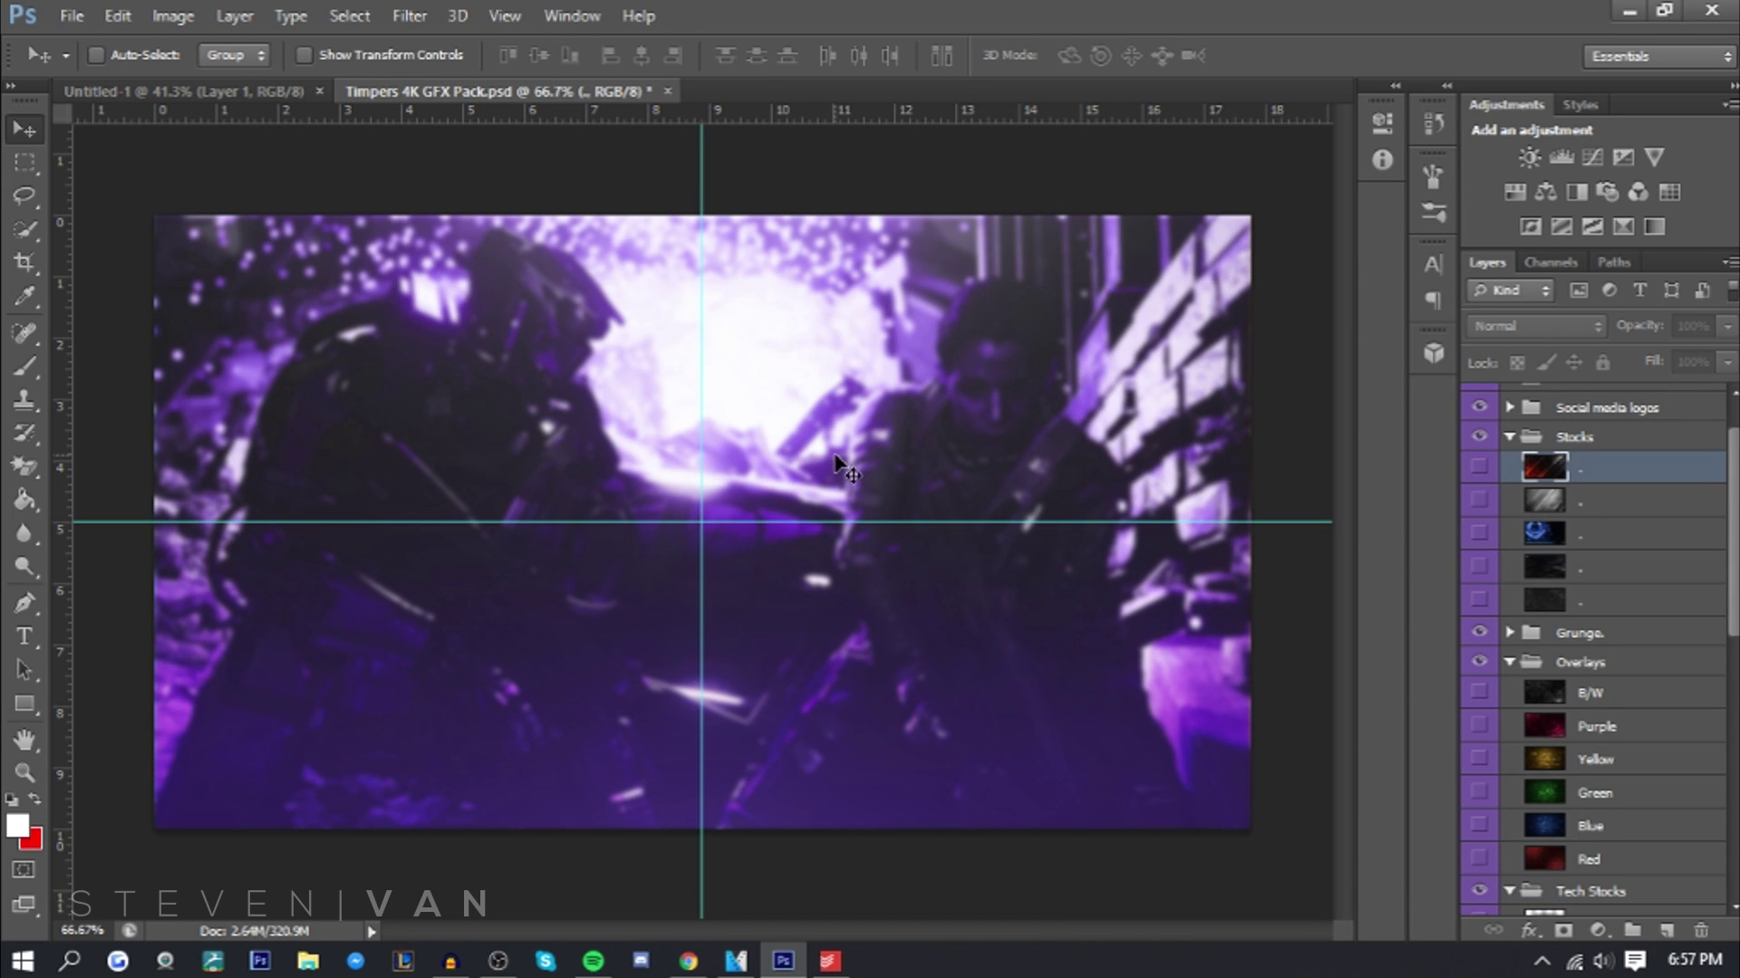
pyautogui.moveTo(802, 453); pyautogui.dragTo(890, 575)
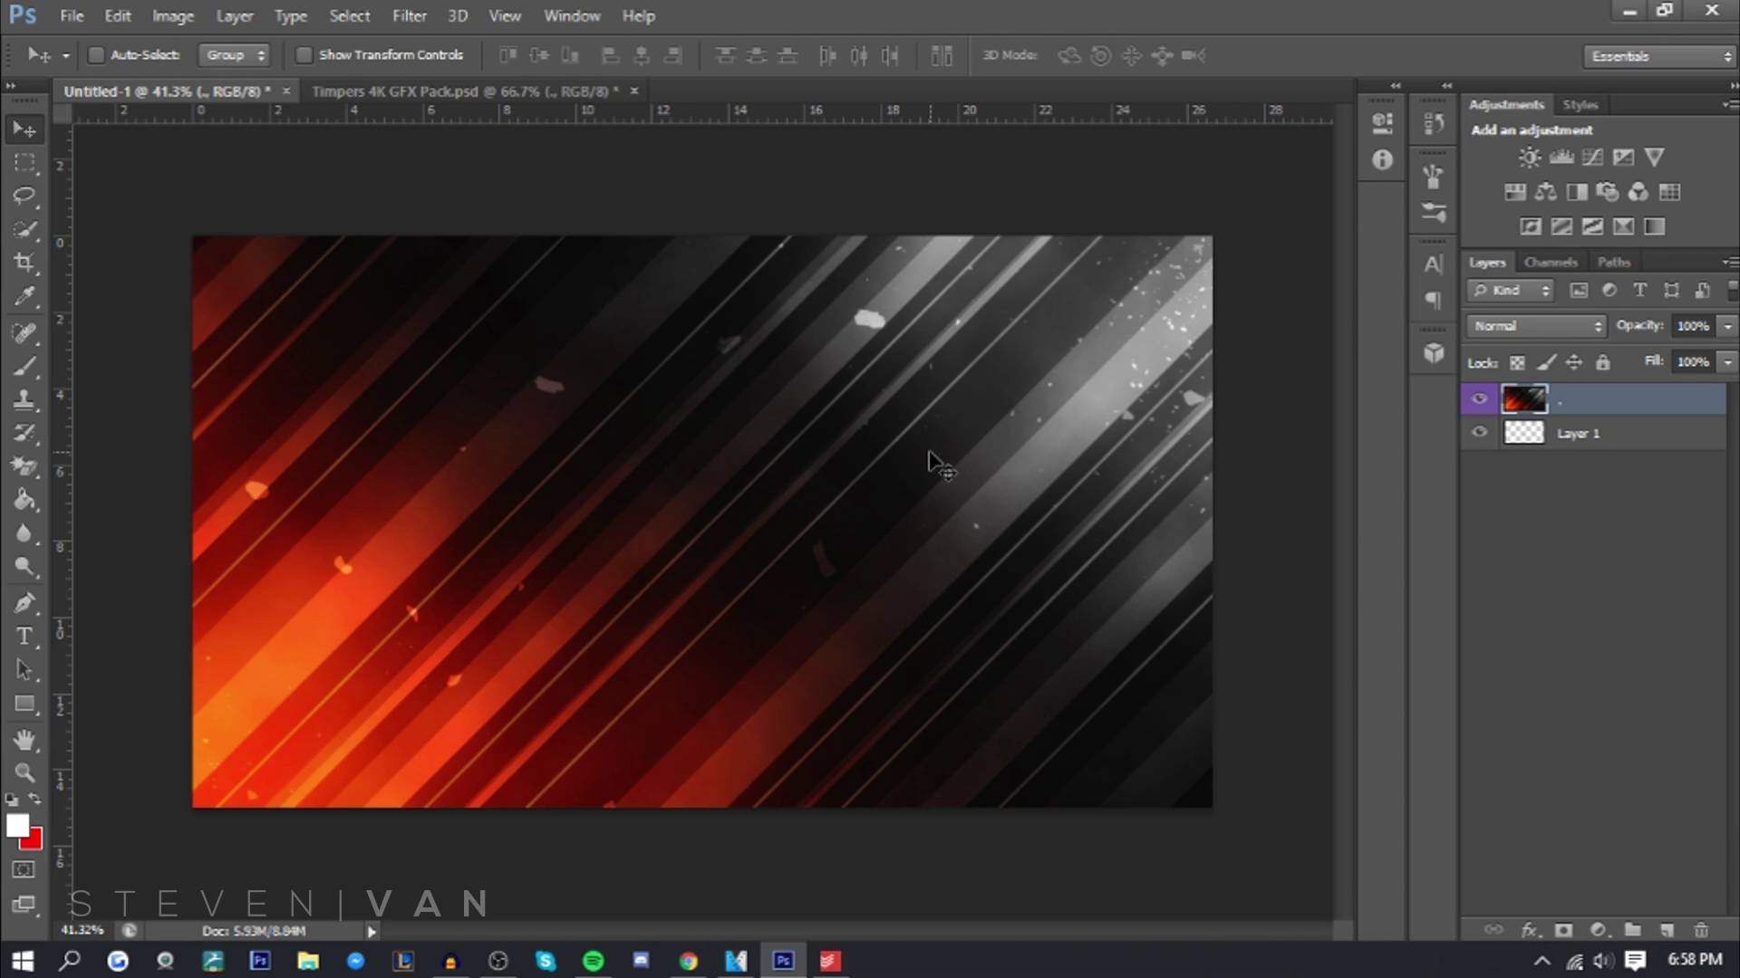
# Add a Hue/Saturation adjustment above the striped background and set its hue to +180
pyautogui.click(1514, 191)
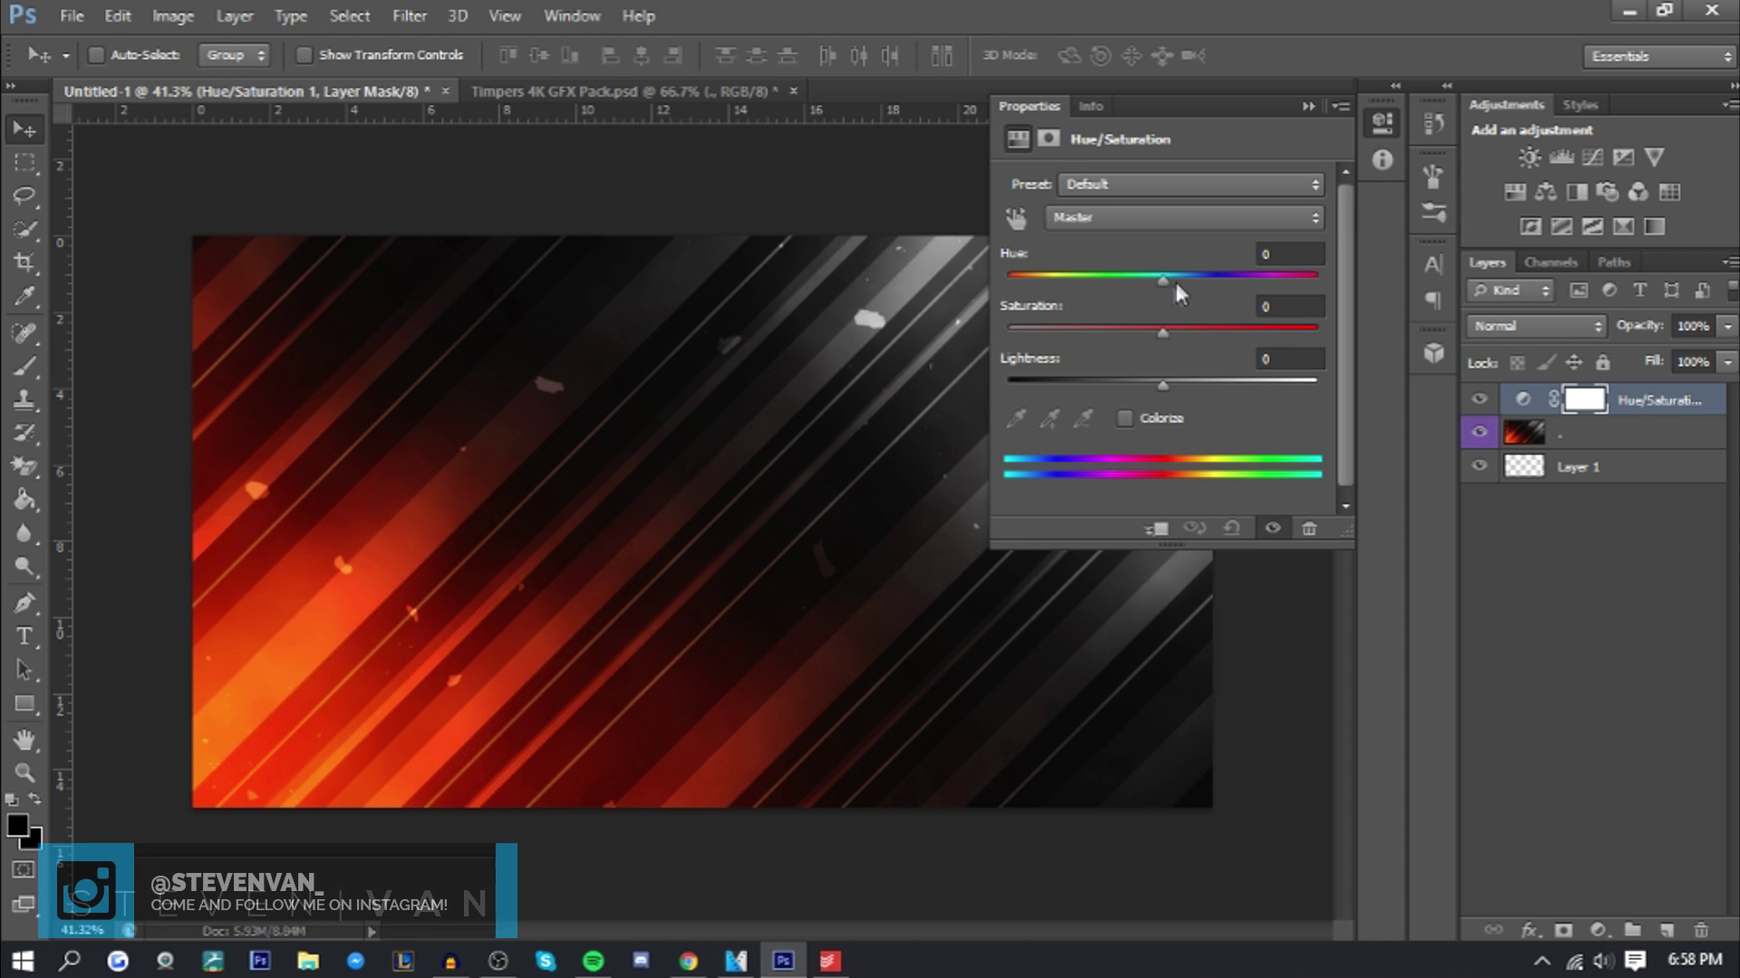
pyautogui.moveTo(586, 441); pyautogui.dragTo(799, 456)
pyautogui.moveTo(1270, 290); pyautogui.dragTo(1338, 294)
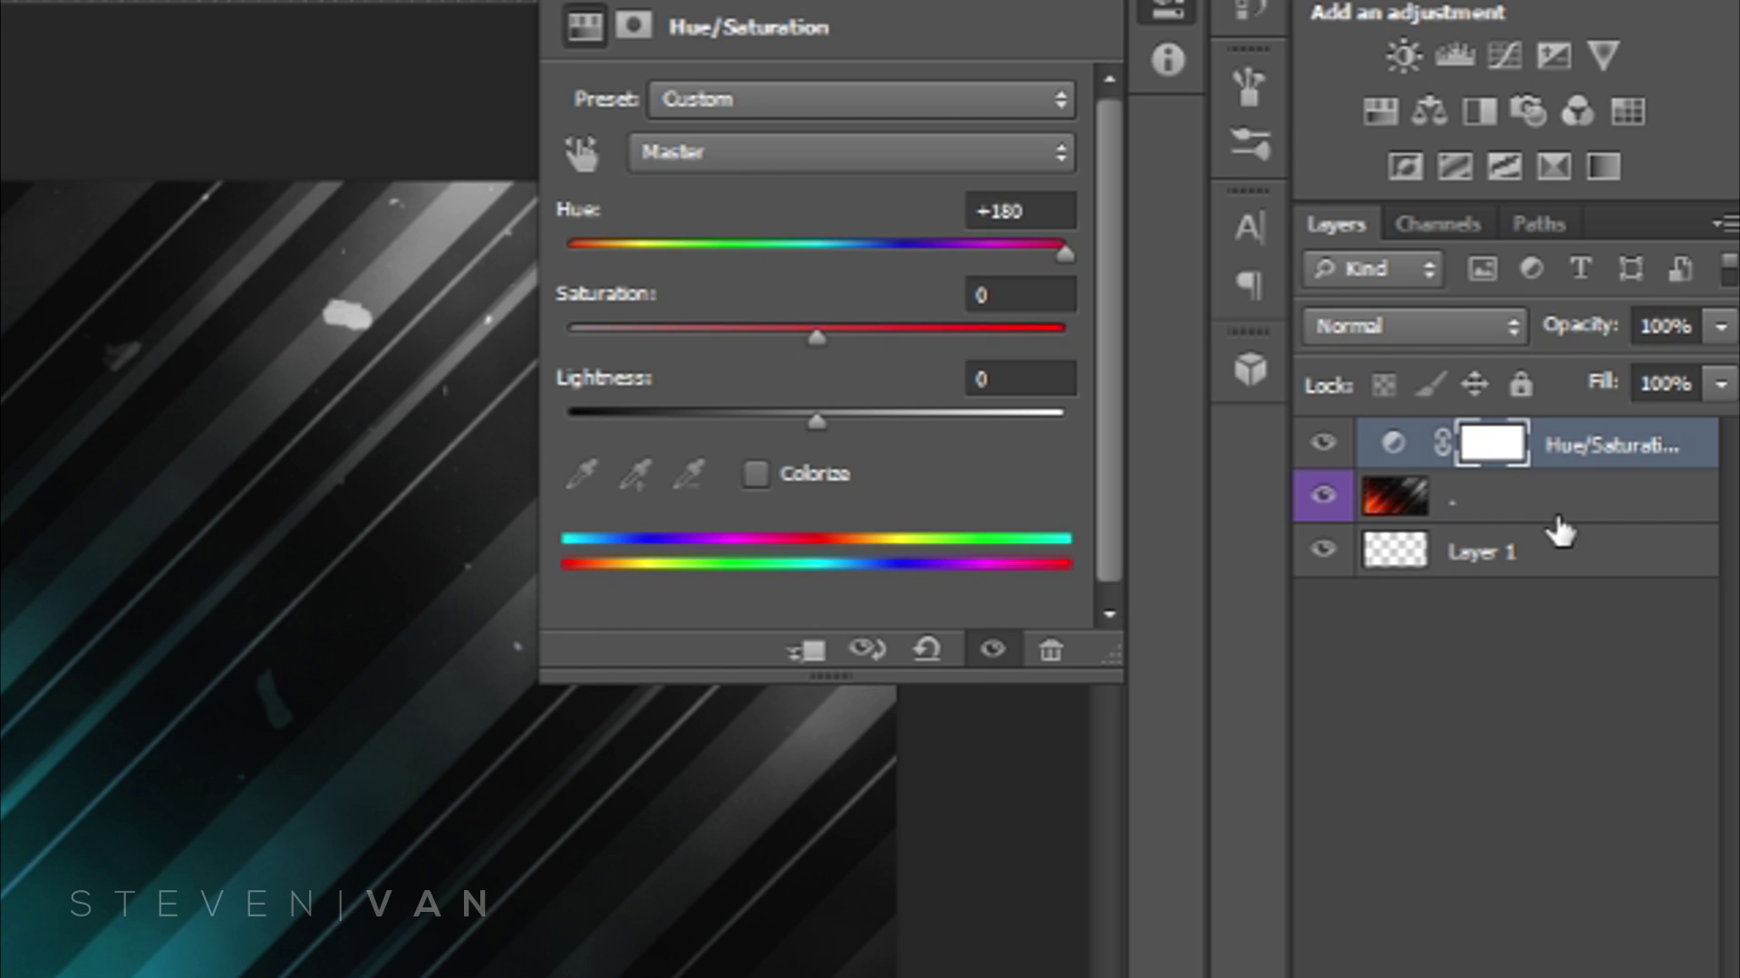
# Merge the Hue/Saturation adjustment and the layers below it into one layer, and collapse the adjustment properties
pyautogui.keyDown('shift'); pyautogui.click(1558, 521); pyautogui.keyUp('shift')
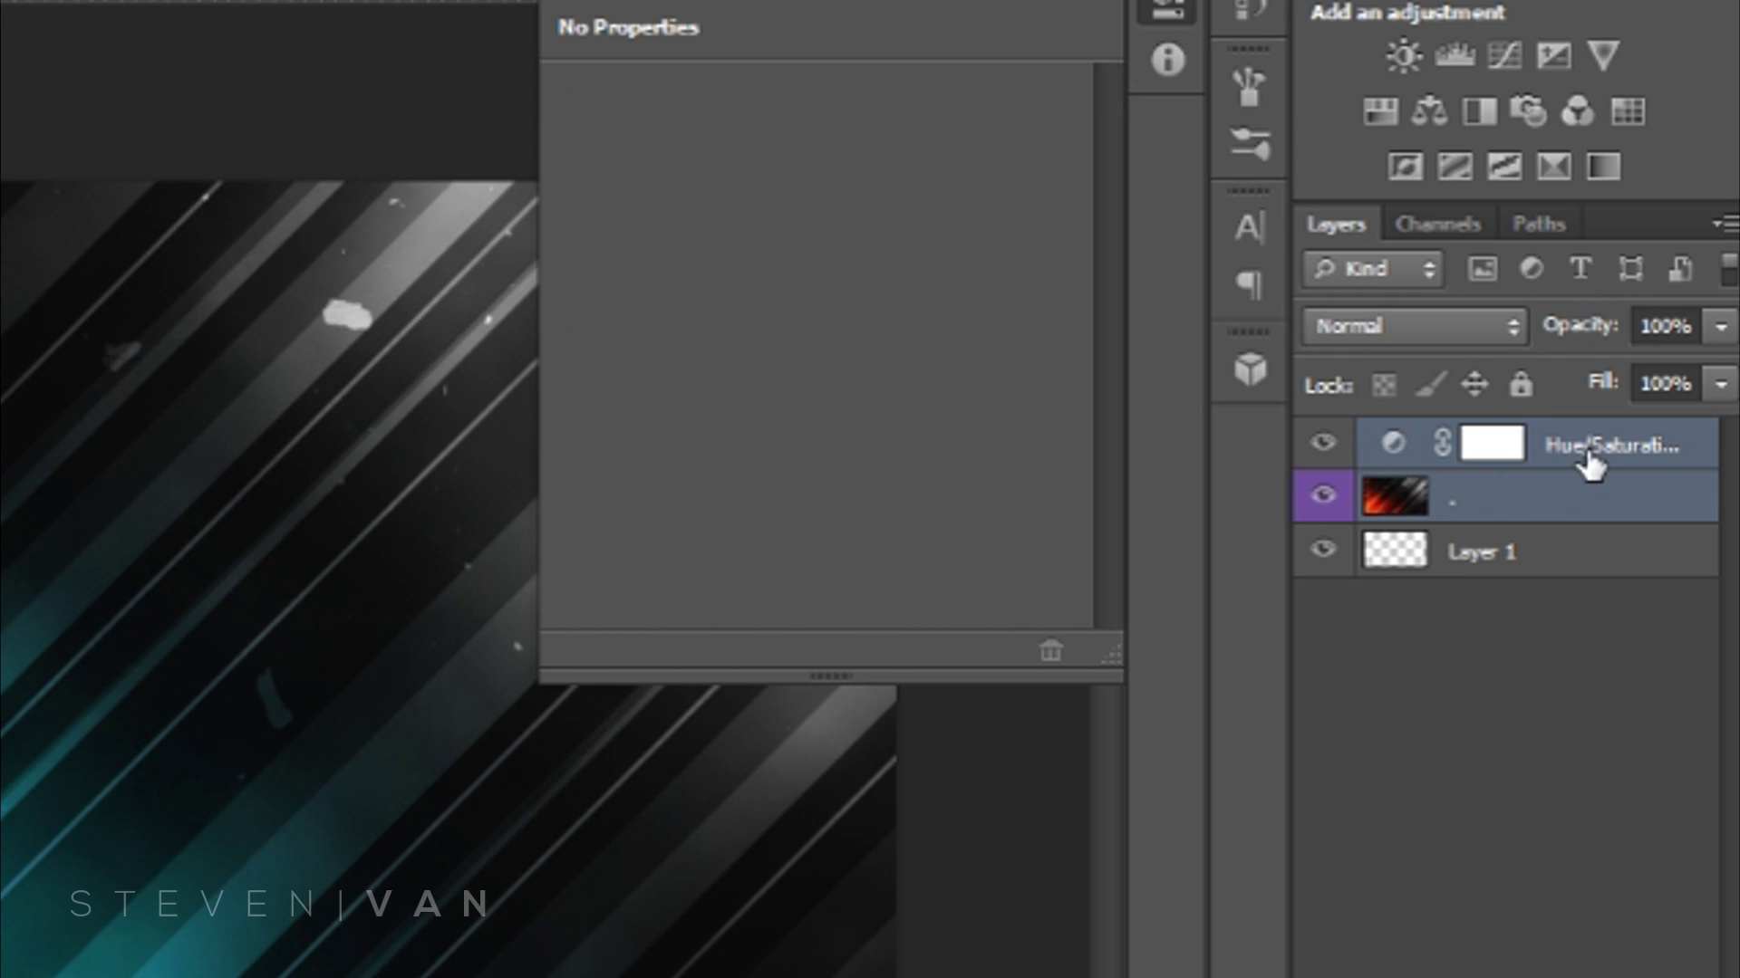
pyautogui.hotkey('ctrl', 'e')
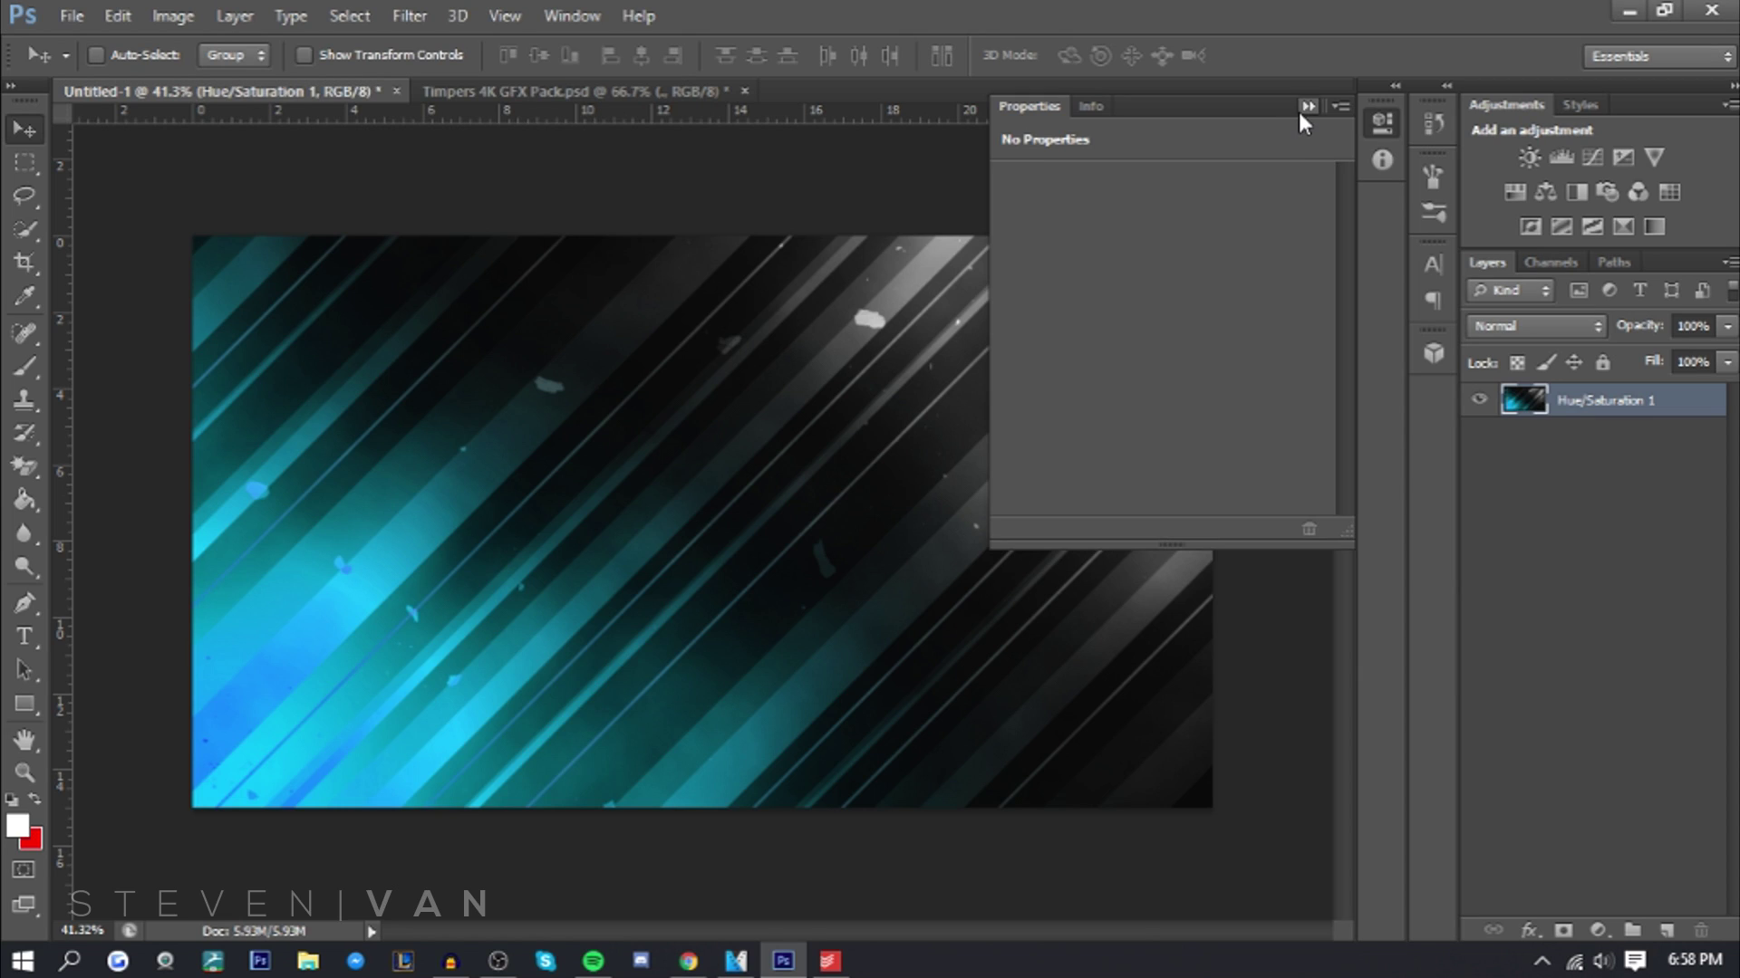
pyautogui.click(1305, 118)
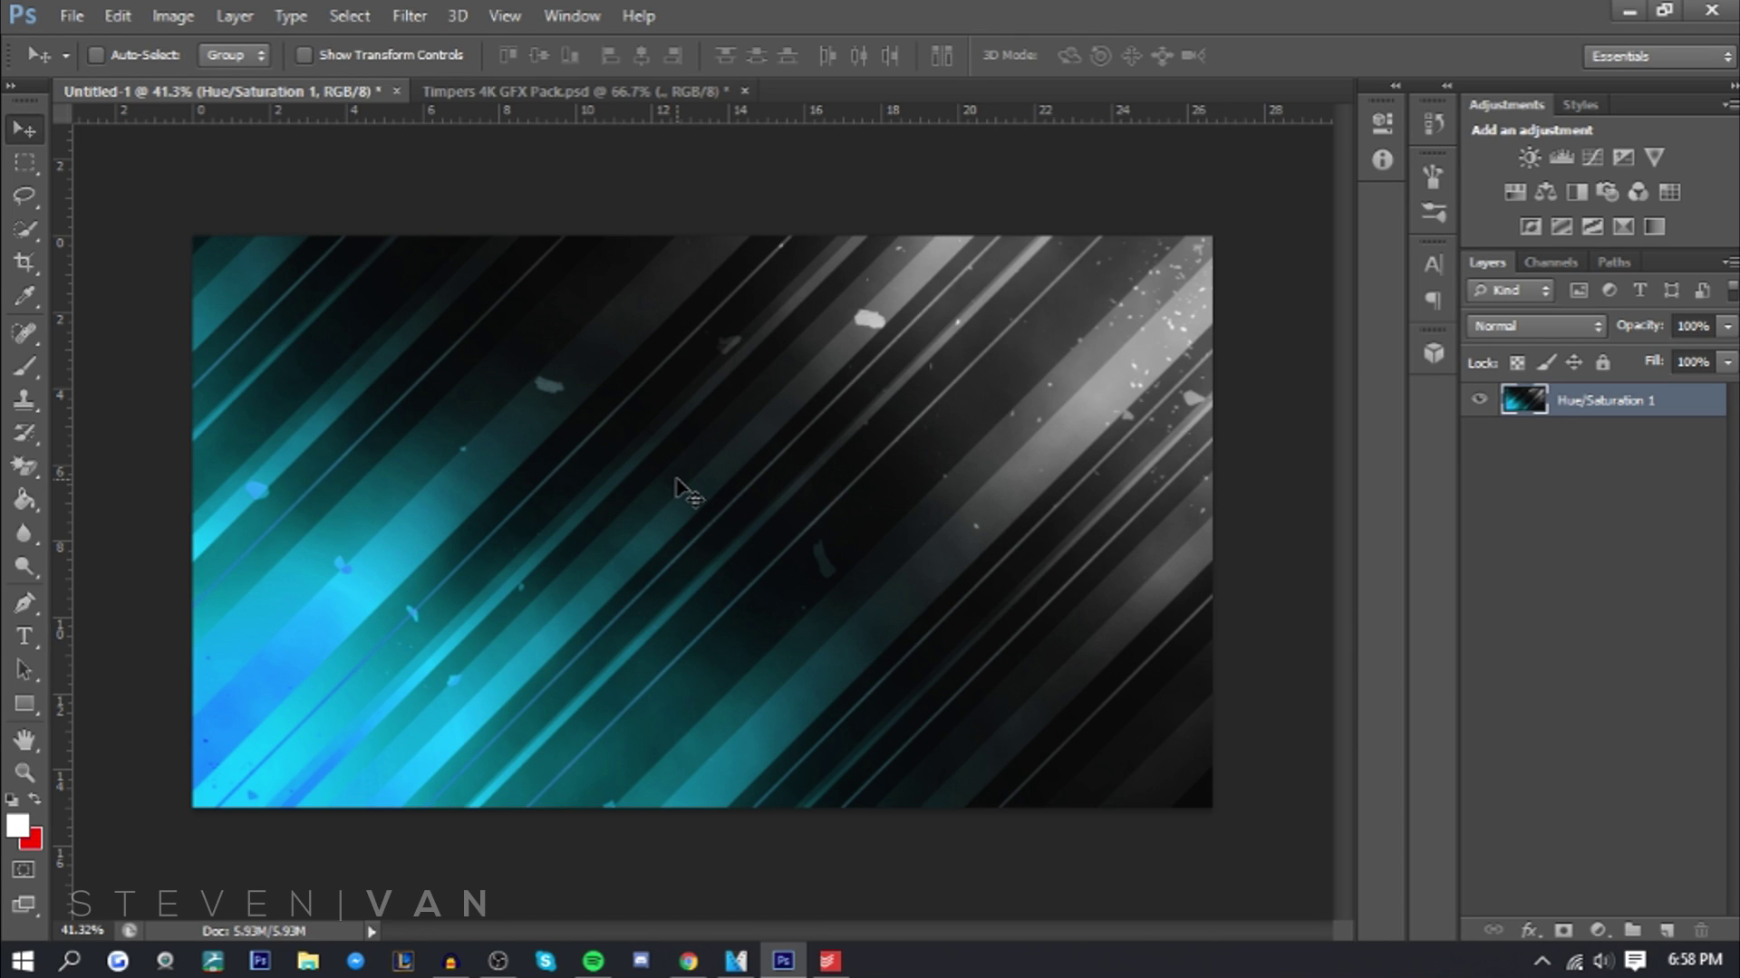
# Switch to Chrome and search Google Images for "sony vegas pro 14"
pyautogui.click(690, 960)
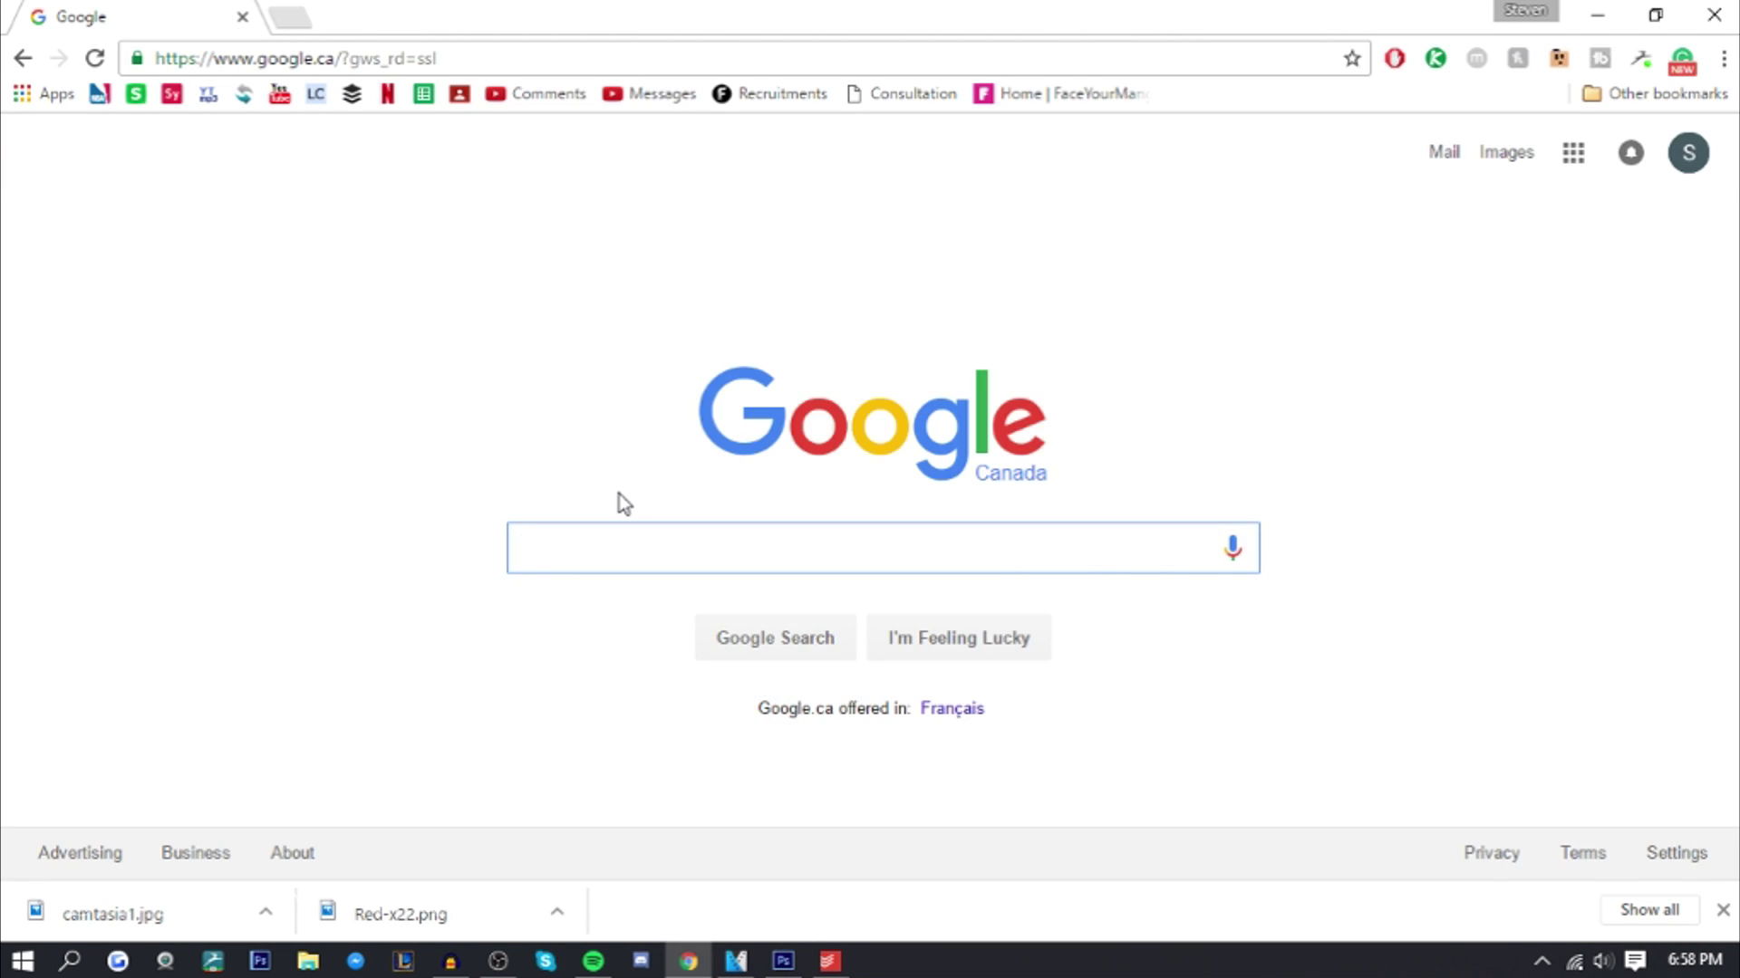
pyautogui.write('sony vegas o')
pyautogui.press('BackSpace')
pyautogui.write('pro 14')
pyautogui.press('Return')
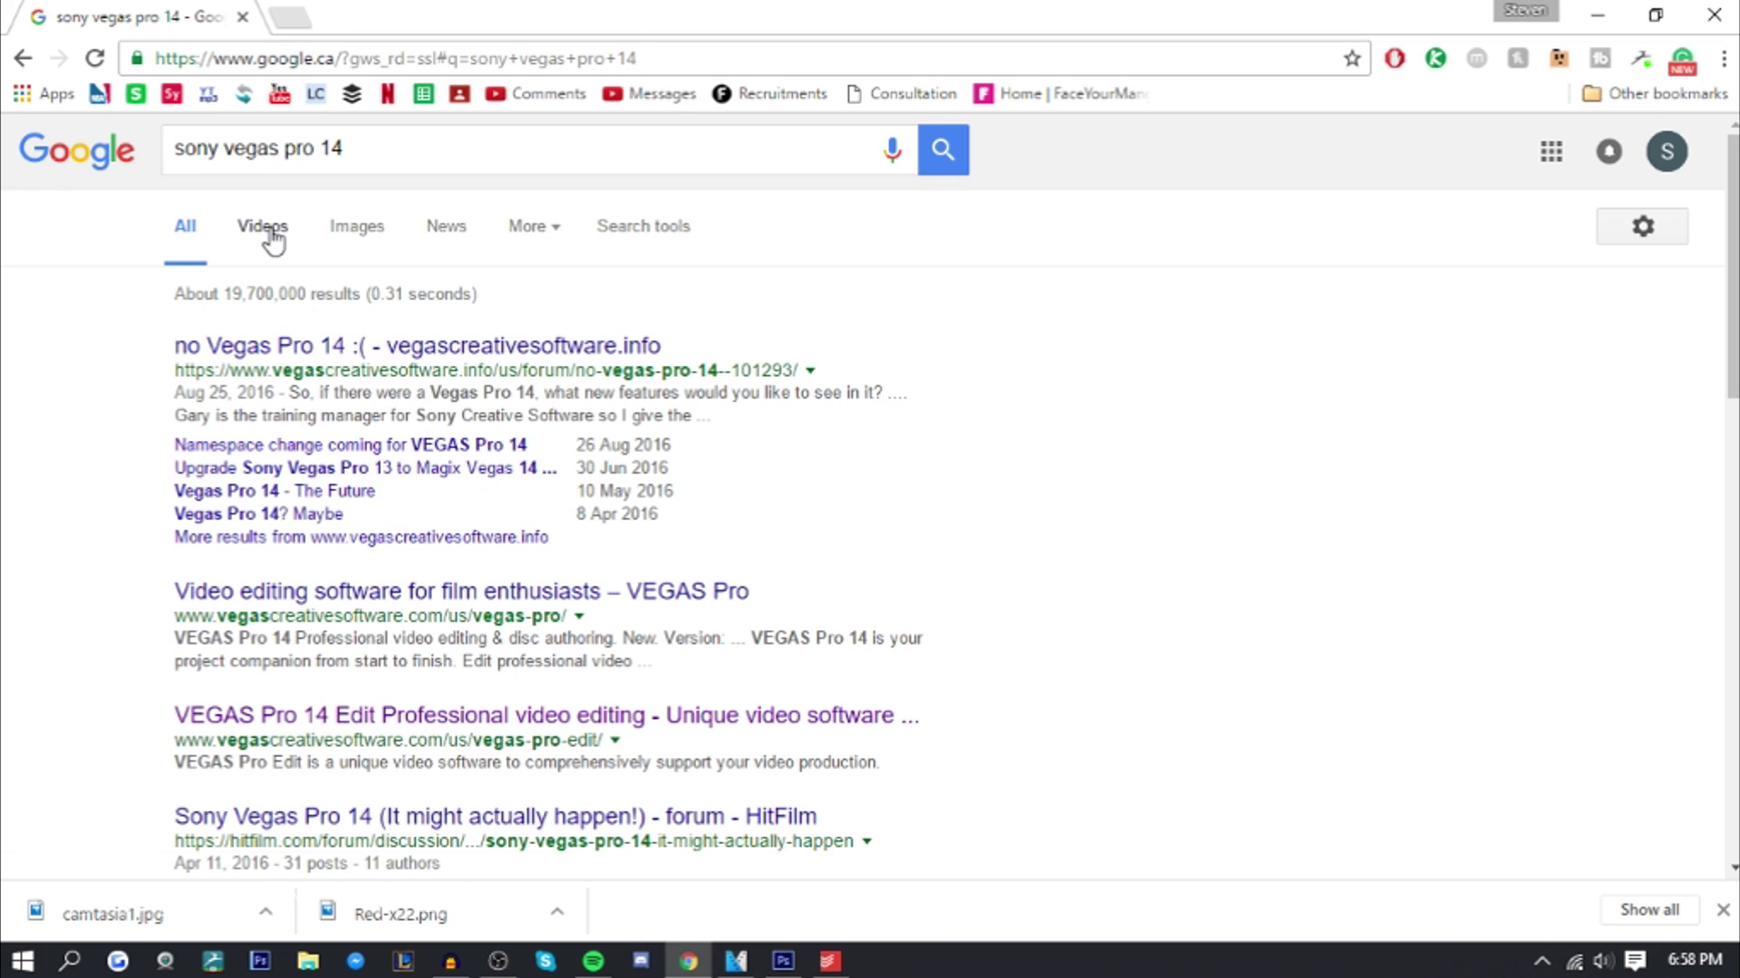
pyautogui.click(270, 230)
pyautogui.click(366, 241)
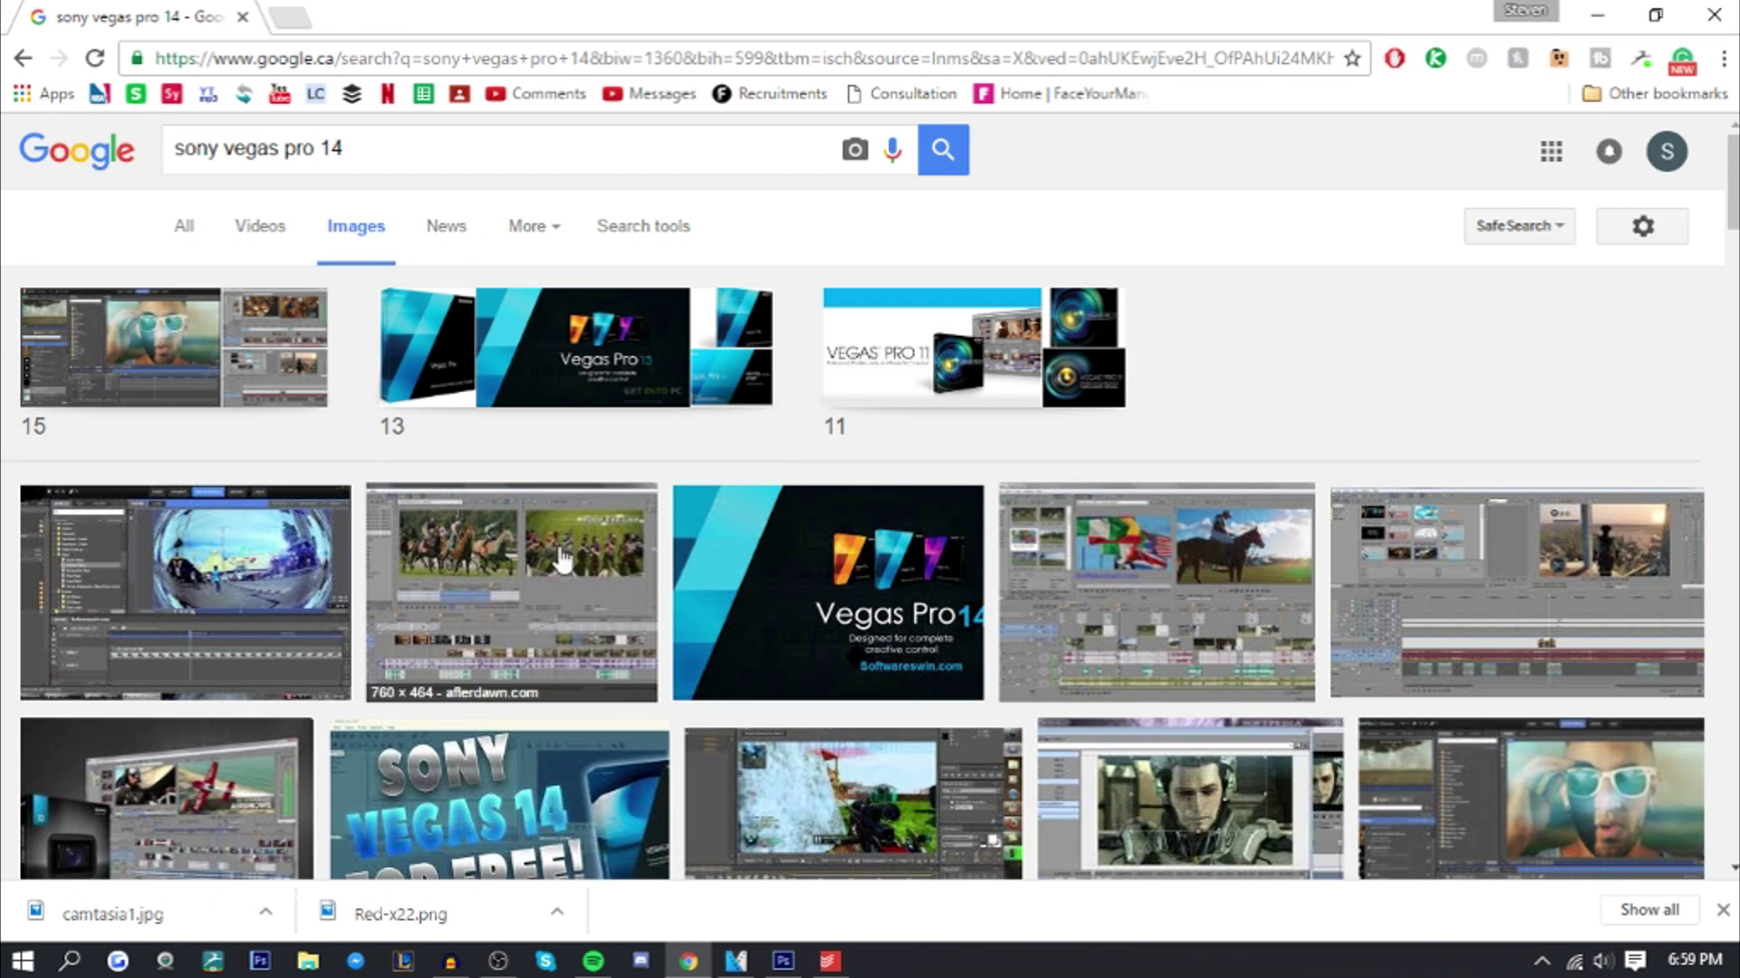
# Open the Softpedia screenshot SonyVegasPro10_14large.png at full size from the image results and save it
pyautogui.click(885, 590)
pyautogui.scroll(-7, 1110, 625)
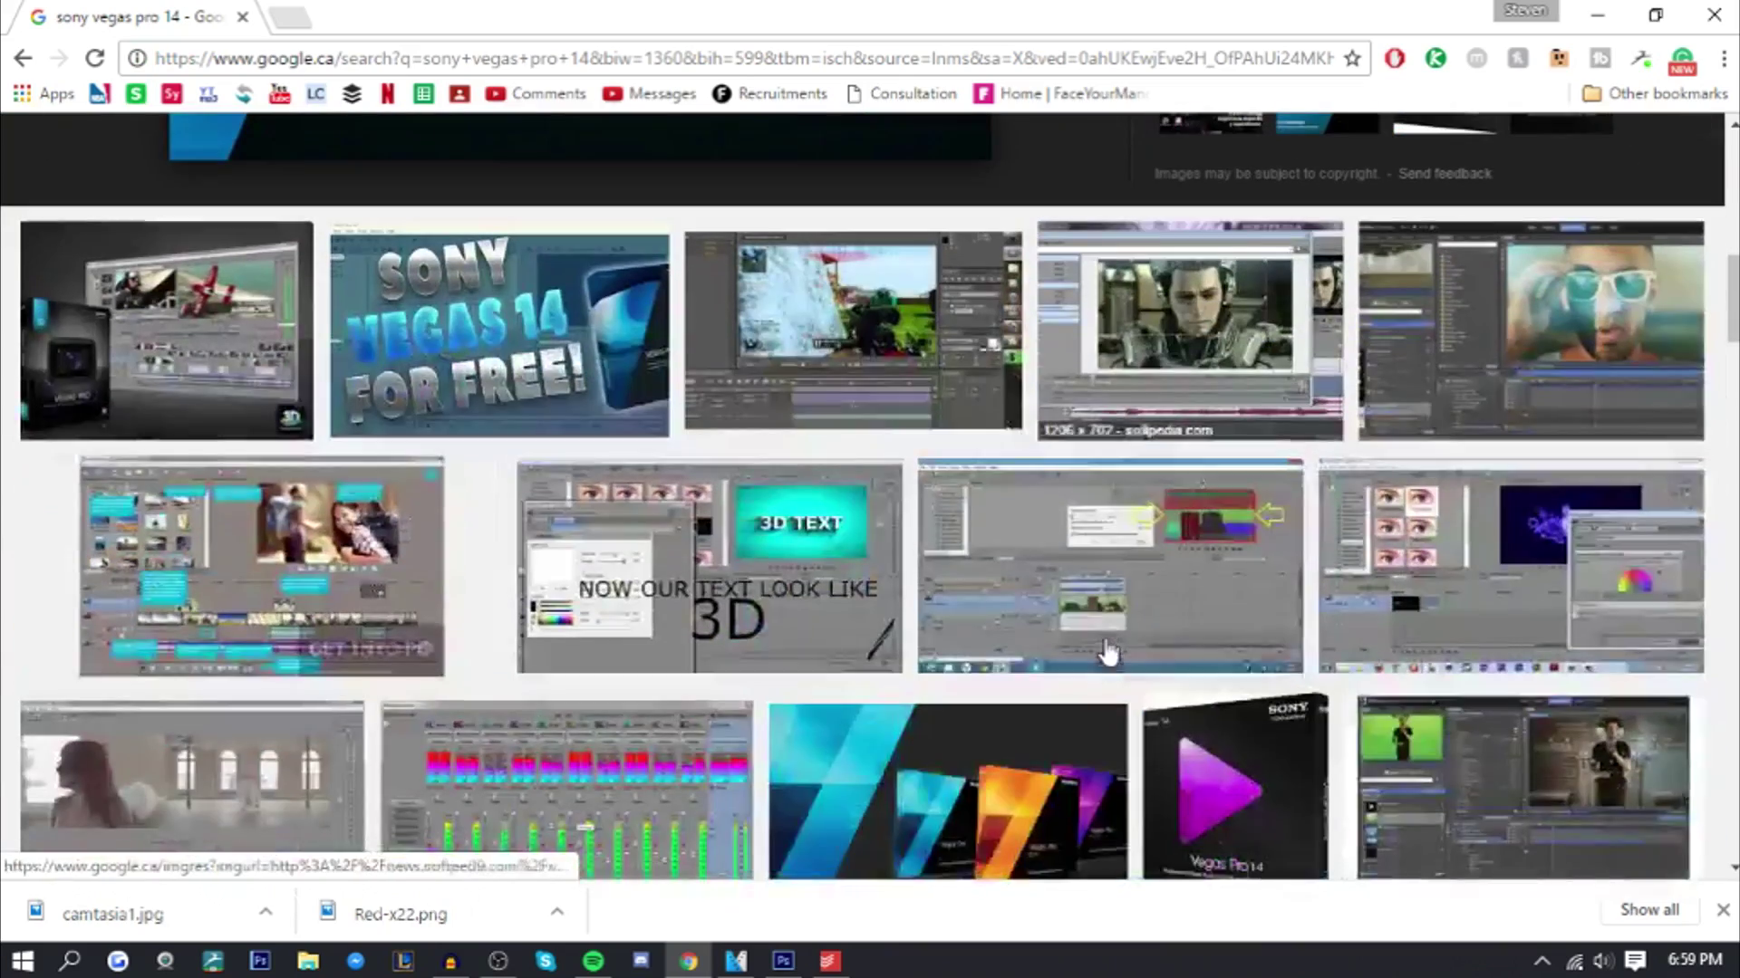
pyautogui.scroll(5, 1107, 653)
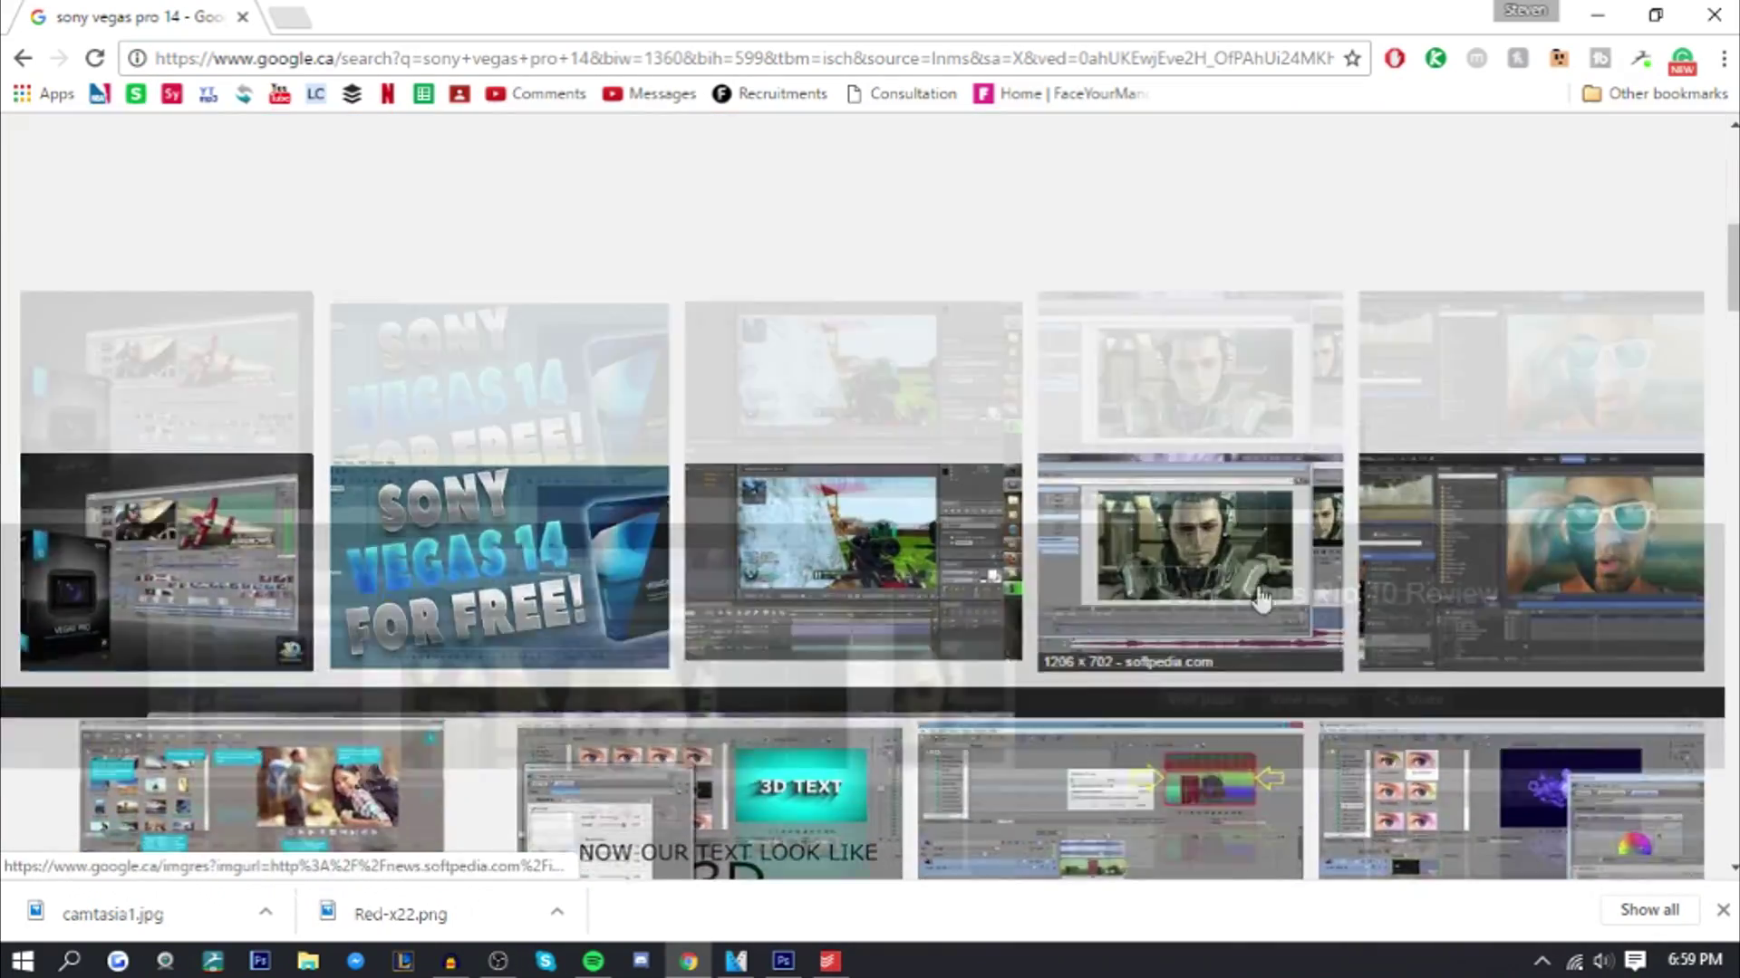
pyautogui.click(1261, 599)
pyautogui.click(1330, 471)
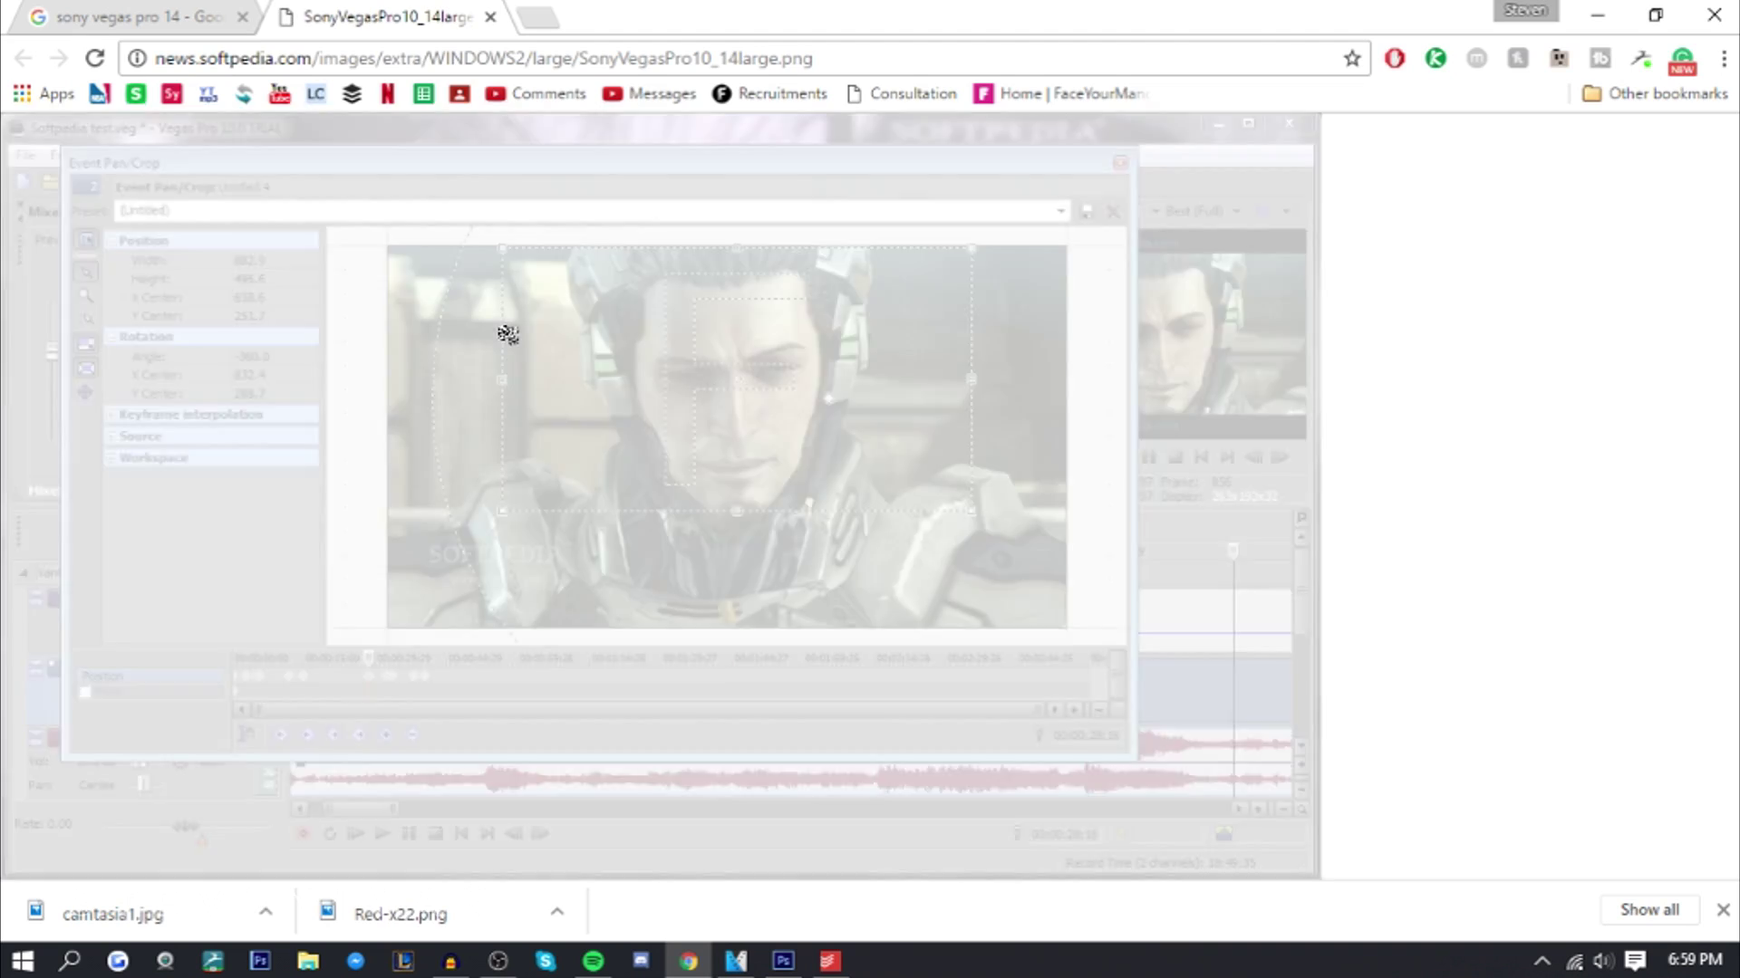
pyautogui.rightClick(526, 337)
pyautogui.click(567, 380)
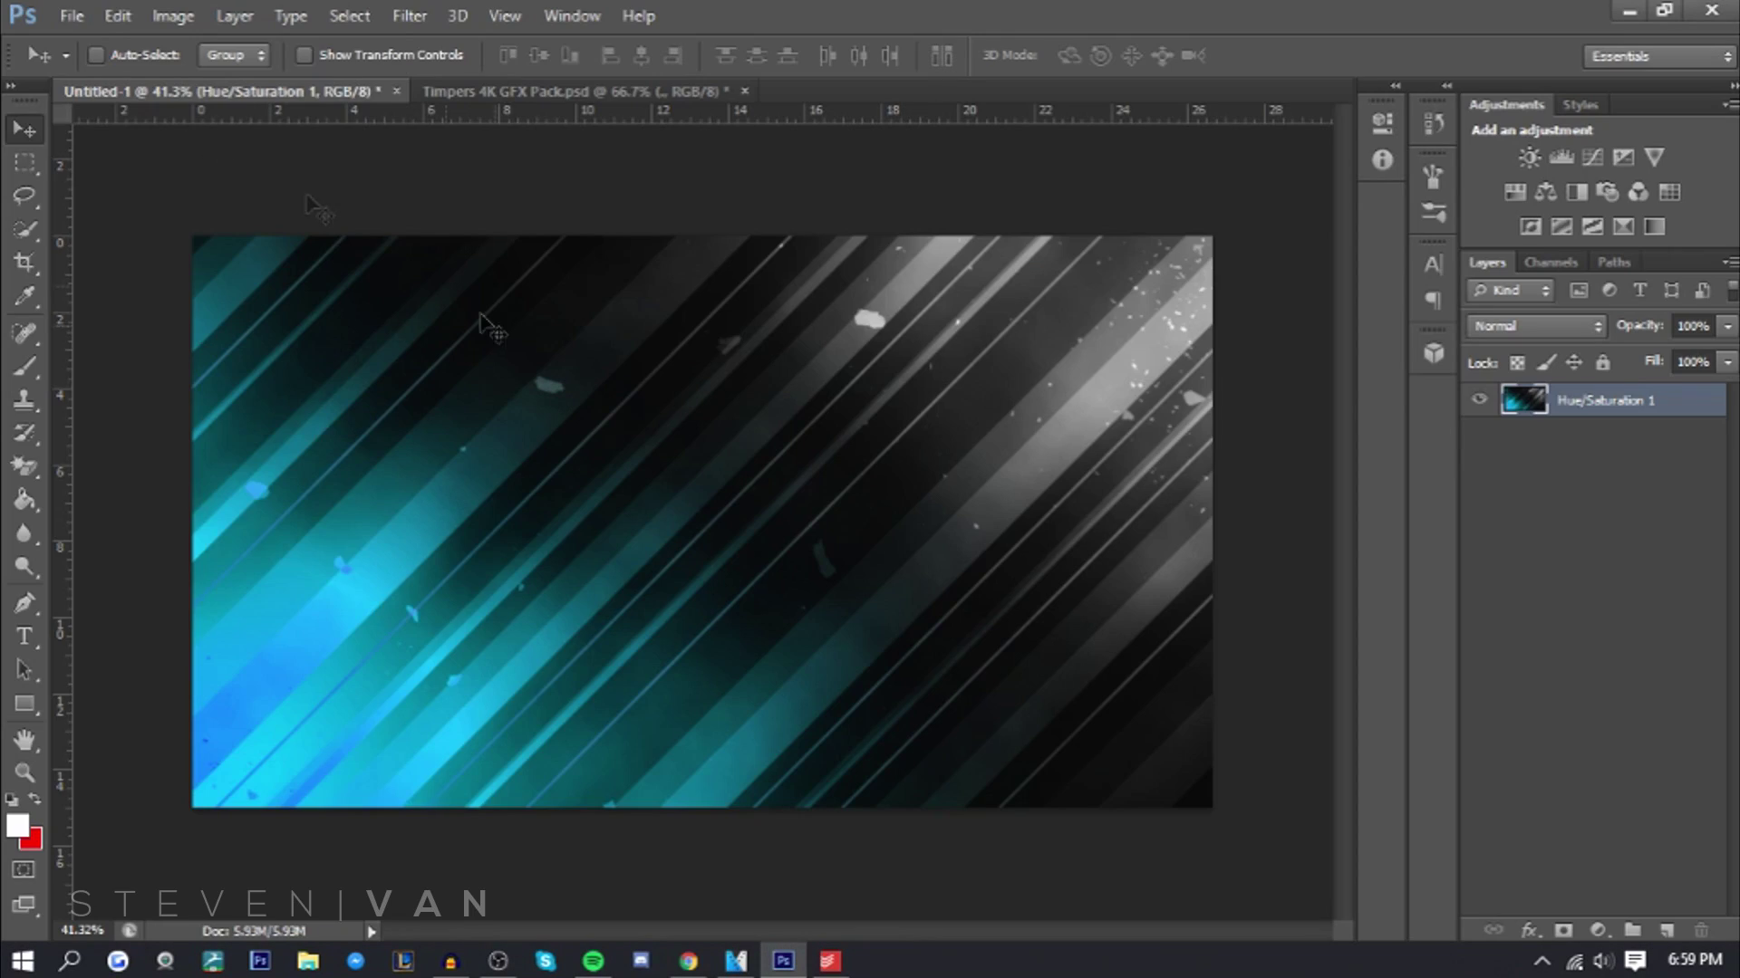
# Switch to Photoshop, place the SonyVegasPro10_14large image from the Desktop, and enlarge it to cover the canvas
pyautogui.click(72, 16)
pyautogui.click(199, 427)
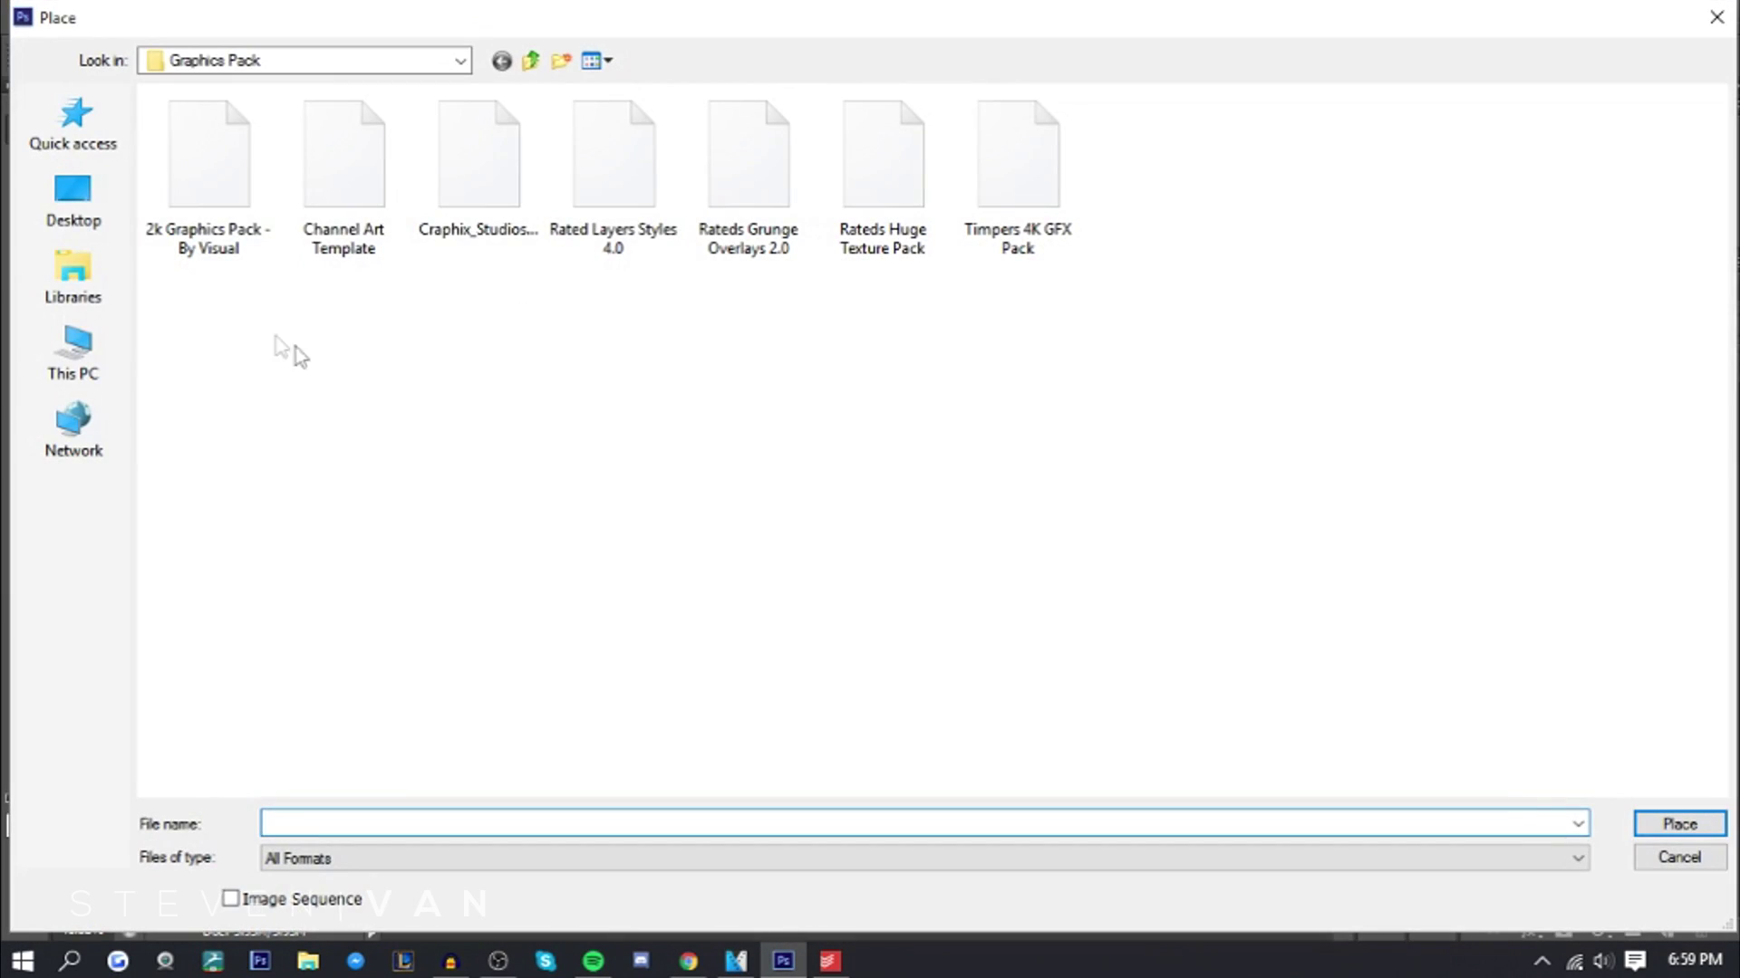
pyautogui.click(75, 193)
pyautogui.click(1579, 824)
pyautogui.click(580, 532)
pyautogui.press('Return')
pyautogui.moveTo(1157, 745); pyautogui.dragTo(1264, 847)
pyautogui.press('Return')
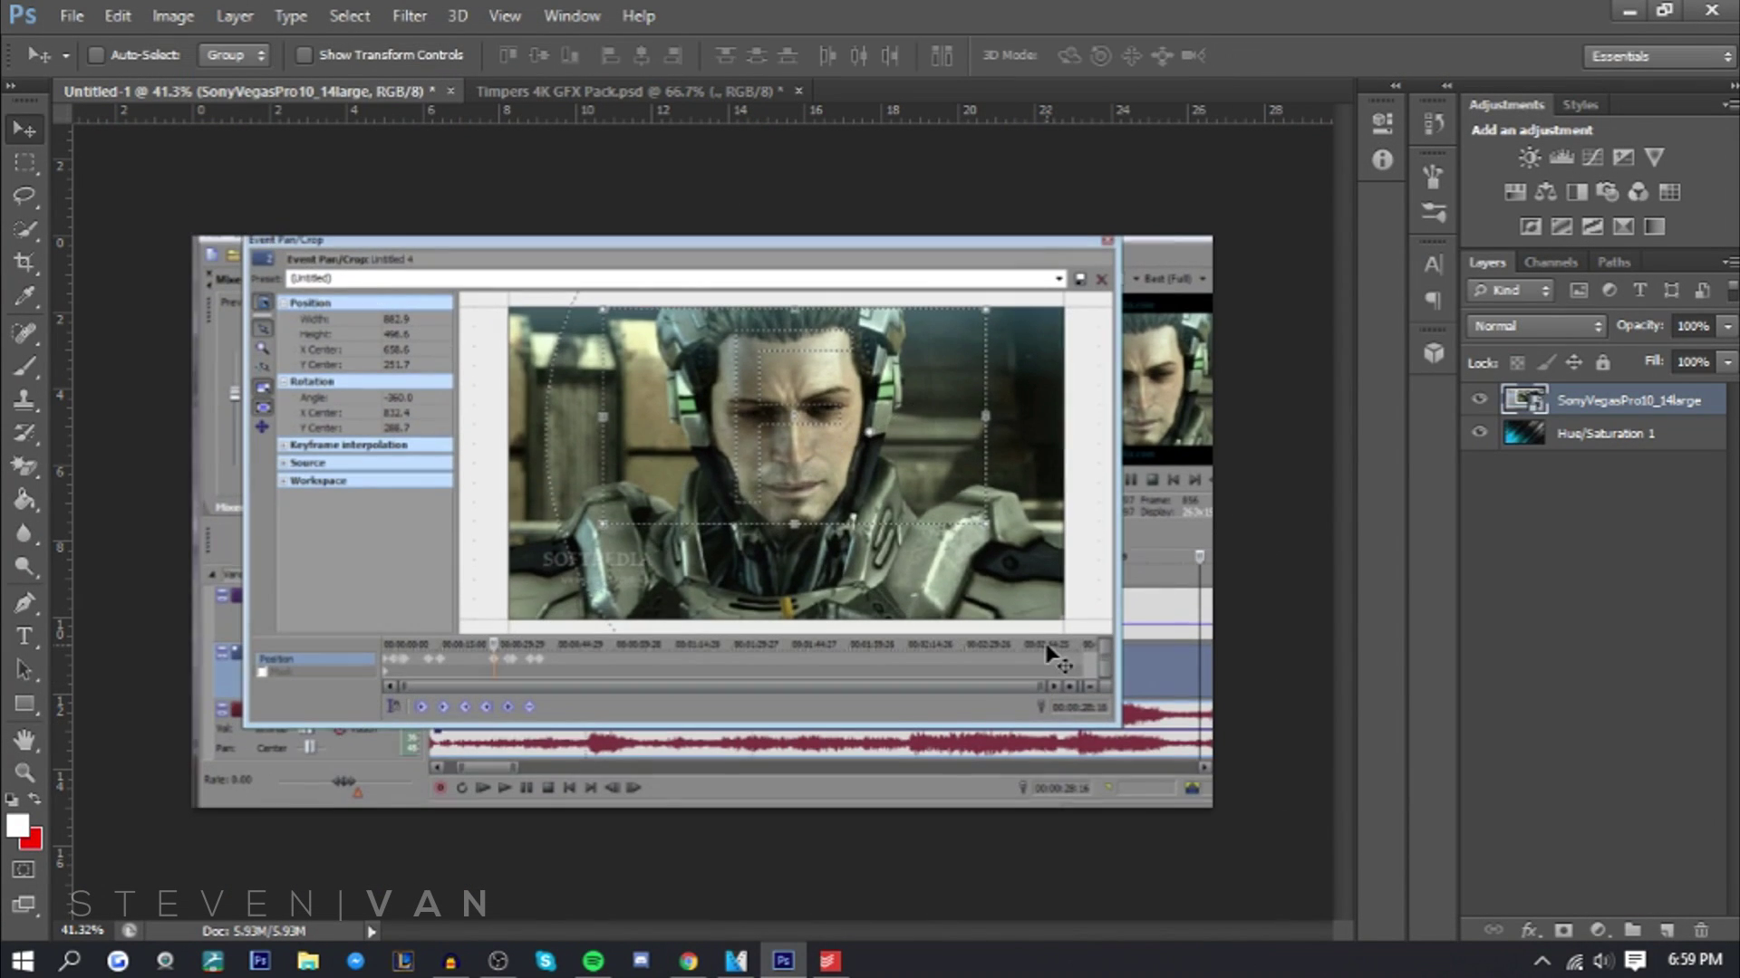
# Lower the opacity of the SonyVegasPro10_14large layer to 24%
pyautogui.click(1727, 331)
pyautogui.moveTo(1724, 354); pyautogui.dragTo(1628, 354)
pyautogui.click(1591, 555)
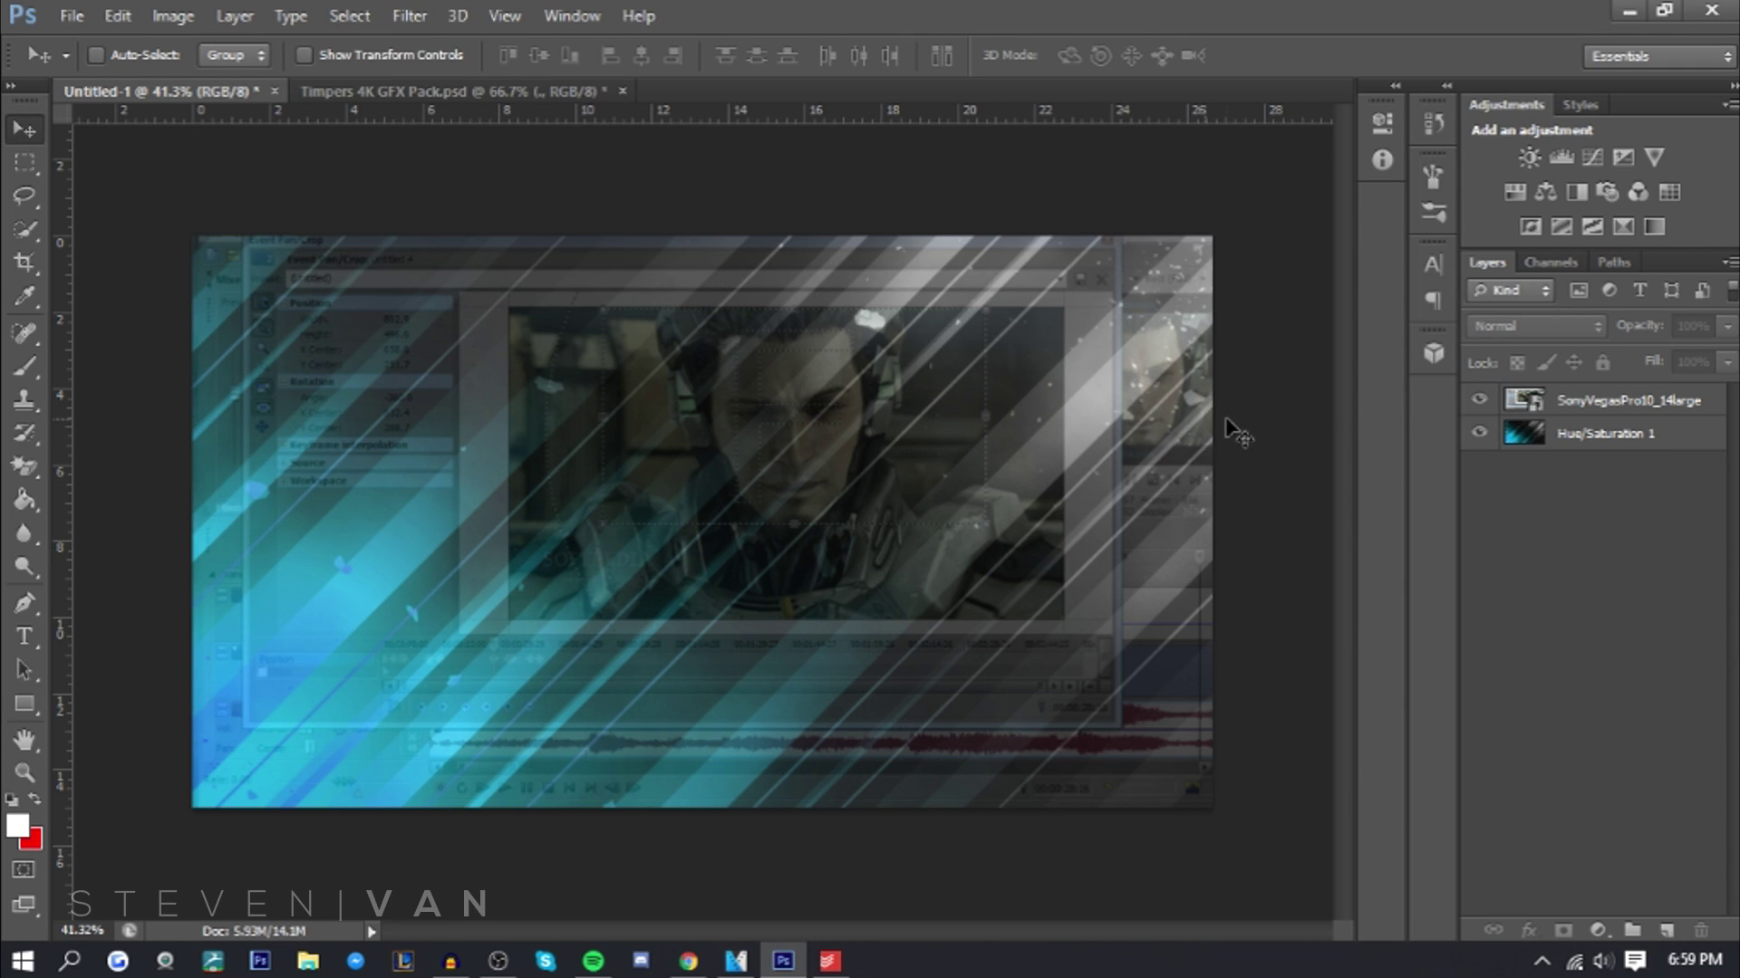
# Start a text object over the canvas's left part, on a new layer above the SonyVegasPro10_14large layer
pyautogui.click(1592, 412)
pyautogui.click(25, 637)
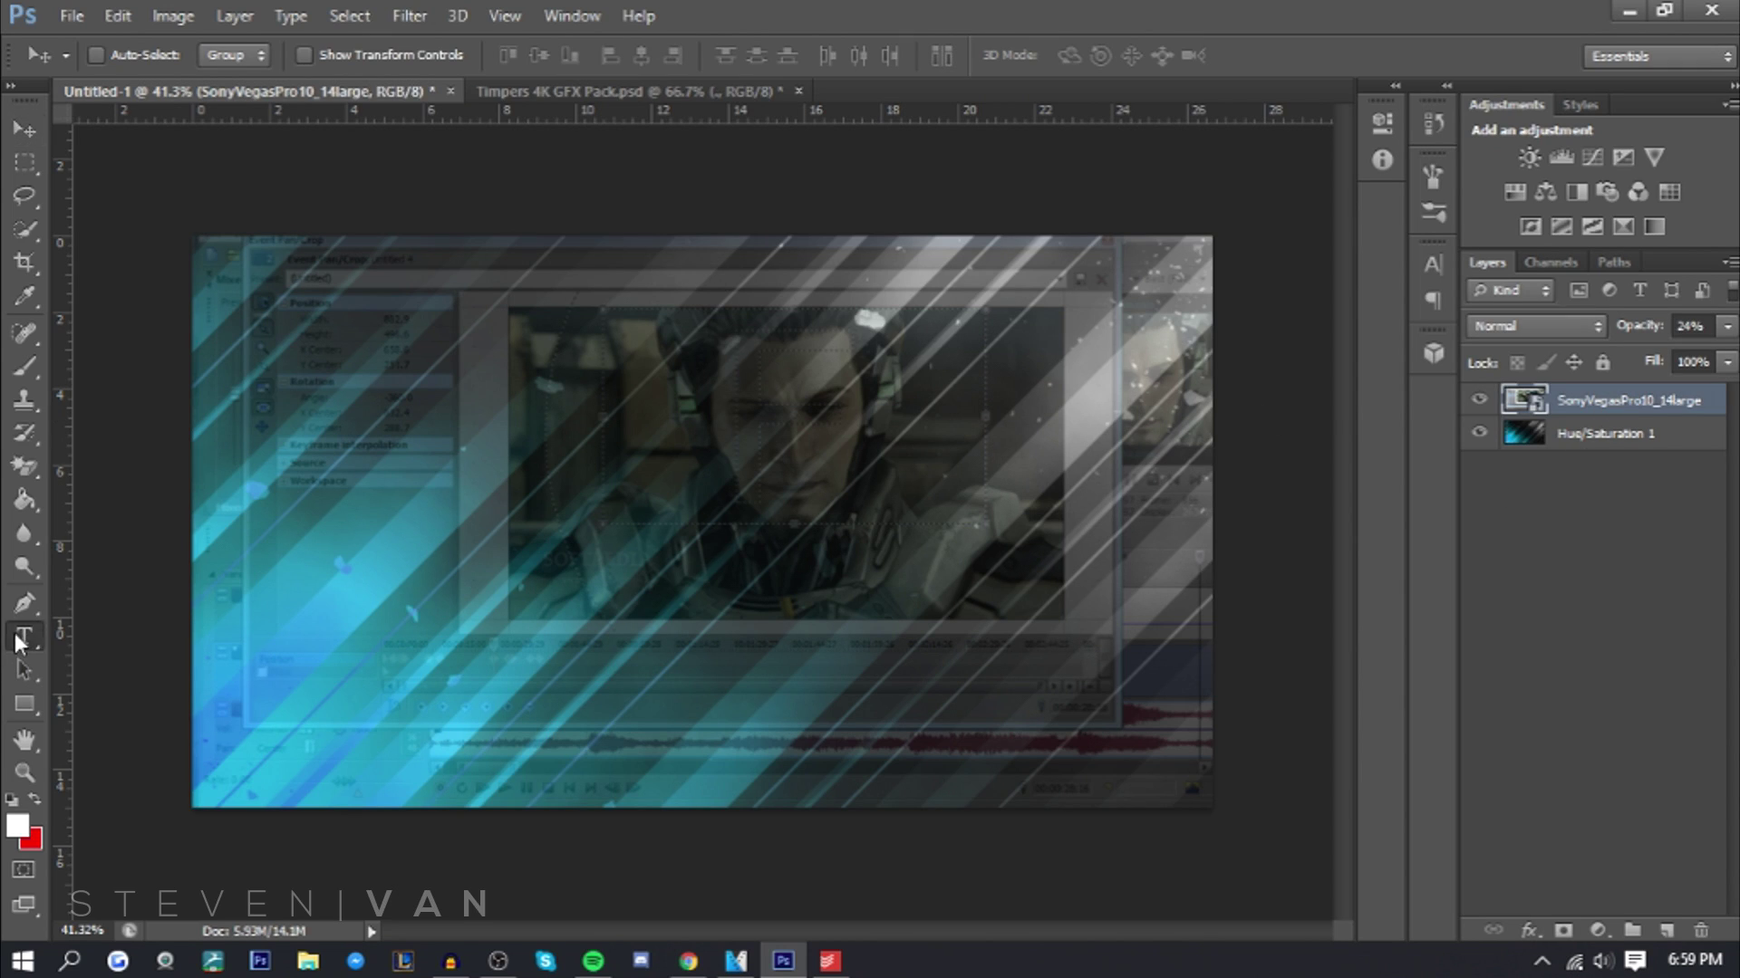
pyautogui.click(421, 469)
pyautogui.write('S')
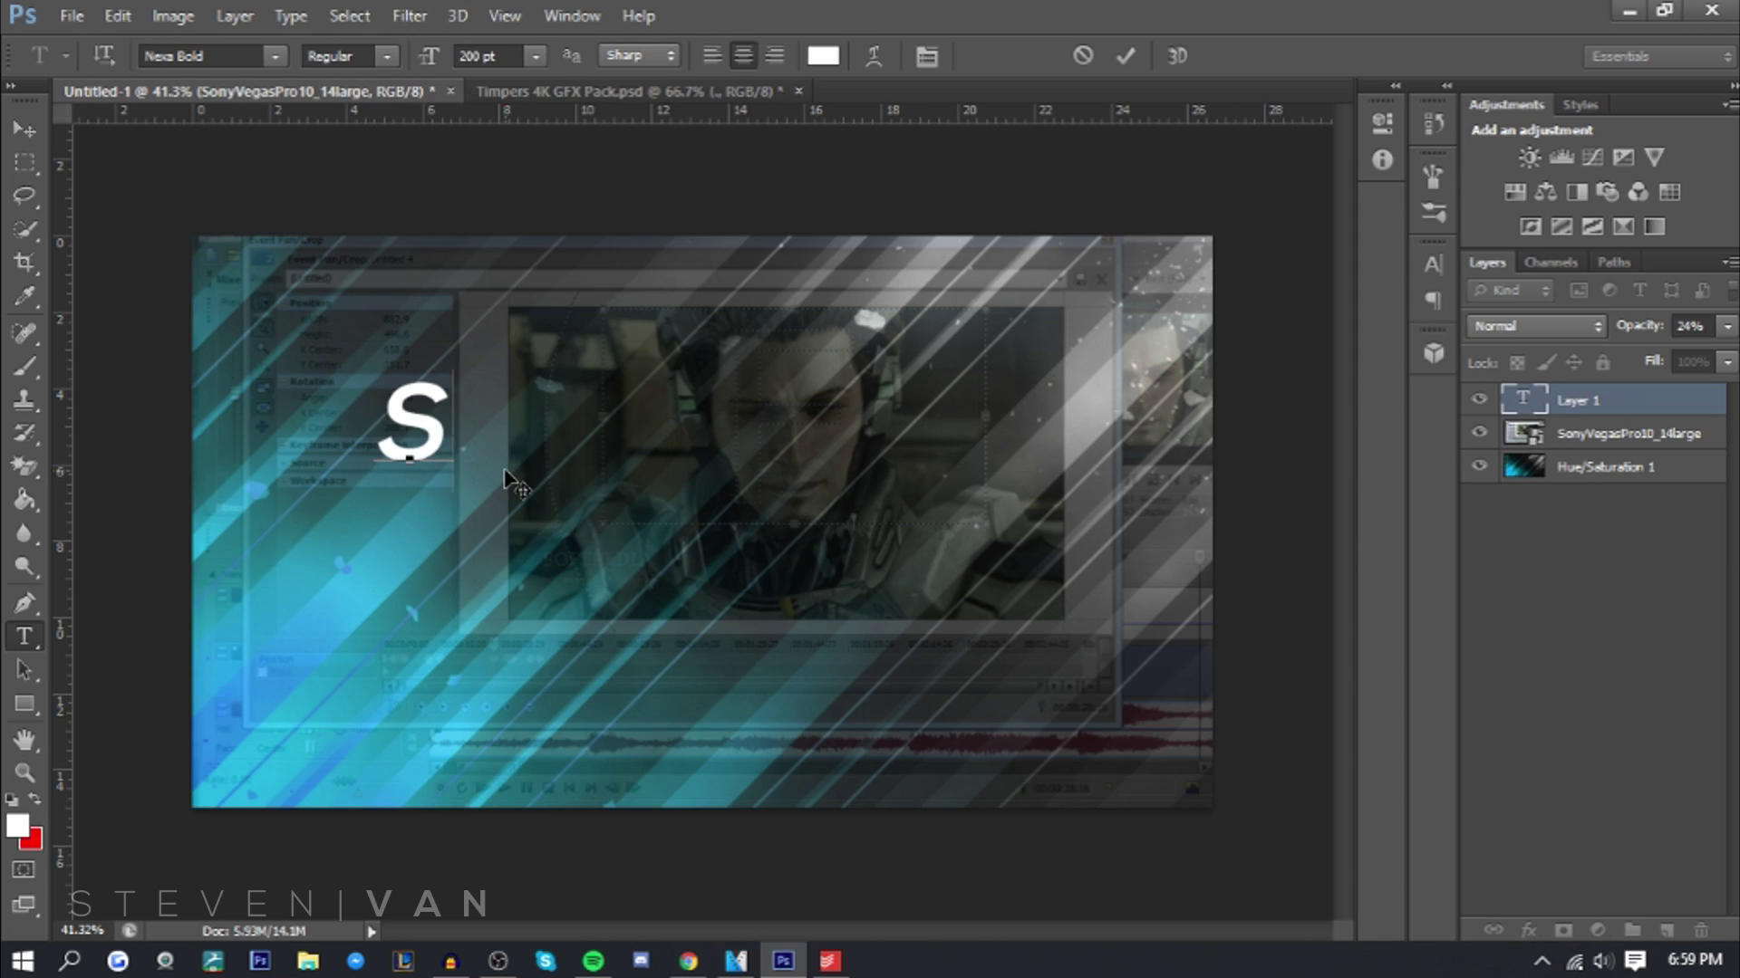
pyautogui.write('ONY')
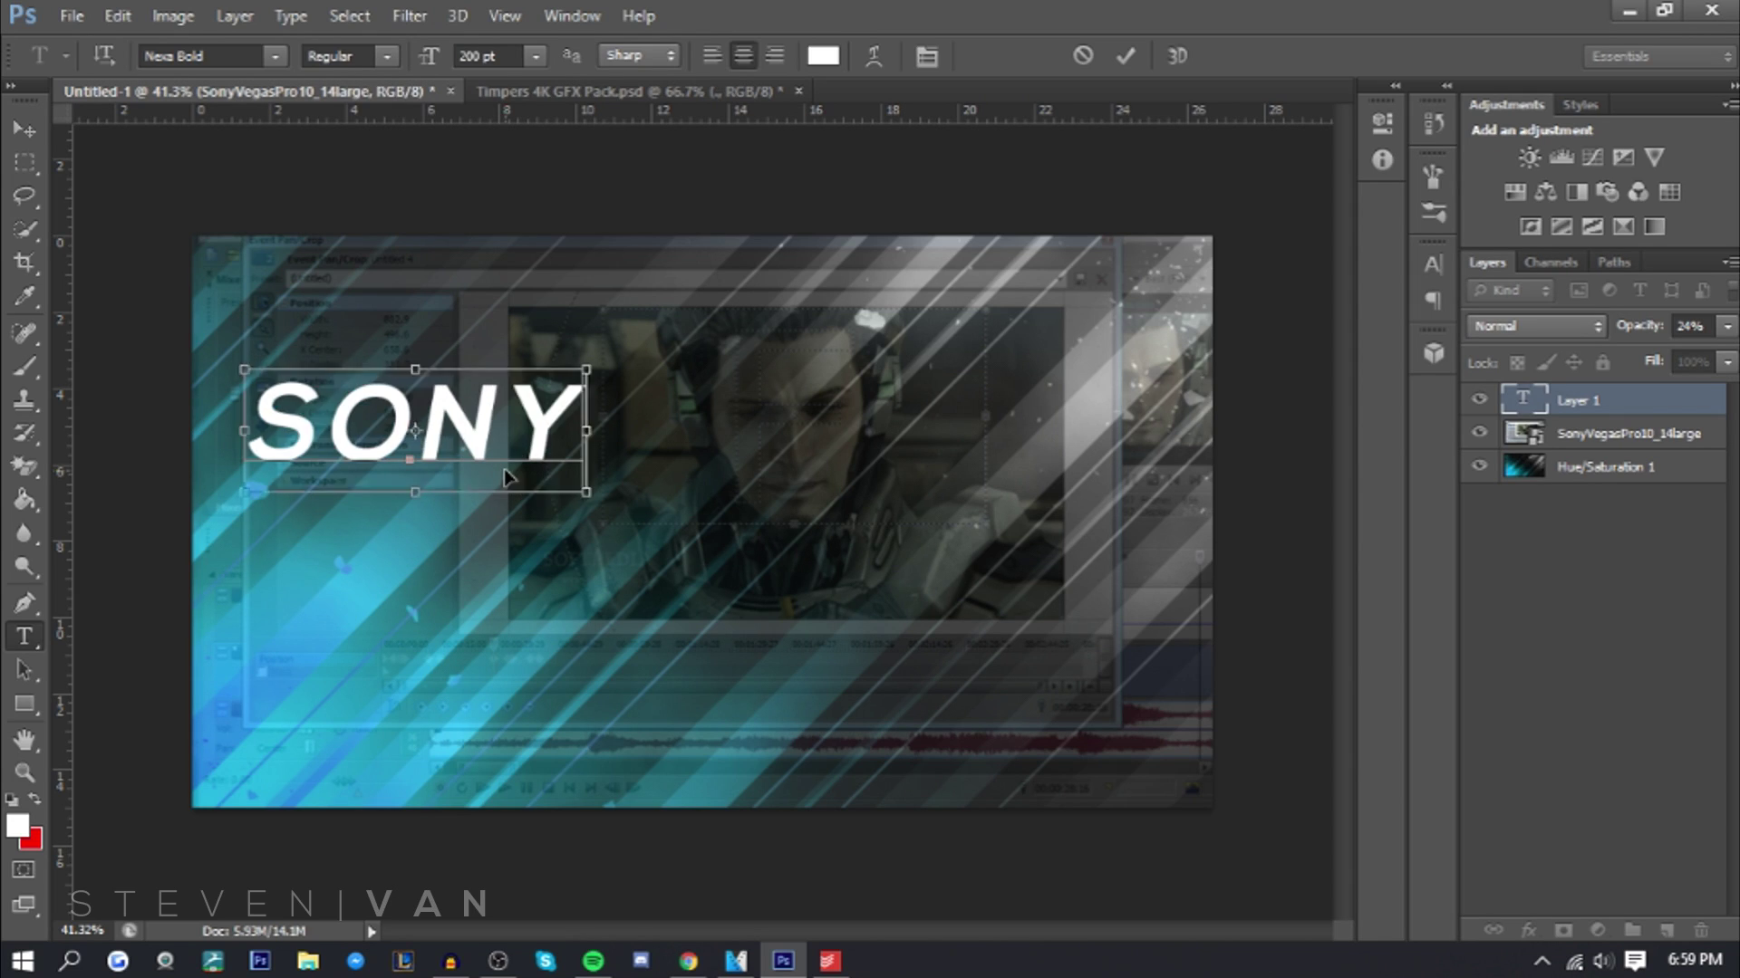
pyautogui.hotkey('ctrl', 'a')
pyautogui.press('BackSpace')
# Enter the two-line title "VEGAS PRO 14 / EDITING GUIDE!" and move it to the lower middle of the canvas
pyautogui.write('VEGAS PRO 1')
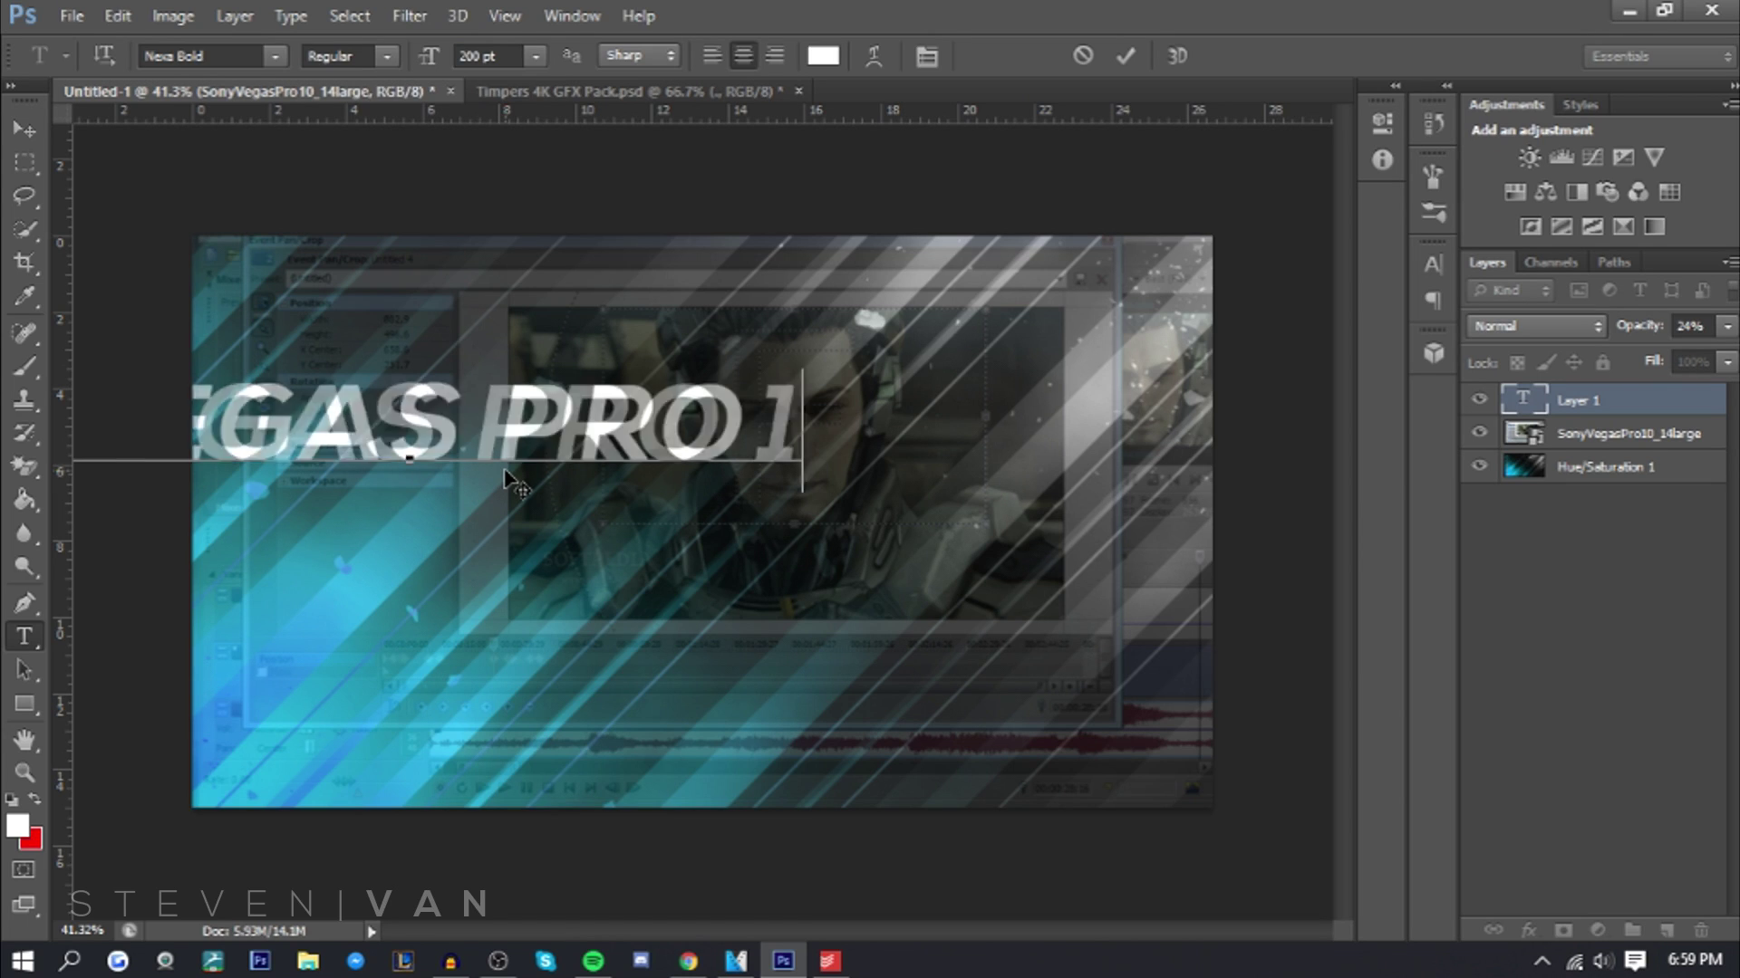
pyautogui.write('4ED')
pyautogui.press('BackSpace')
pyautogui.press('BackSpace')
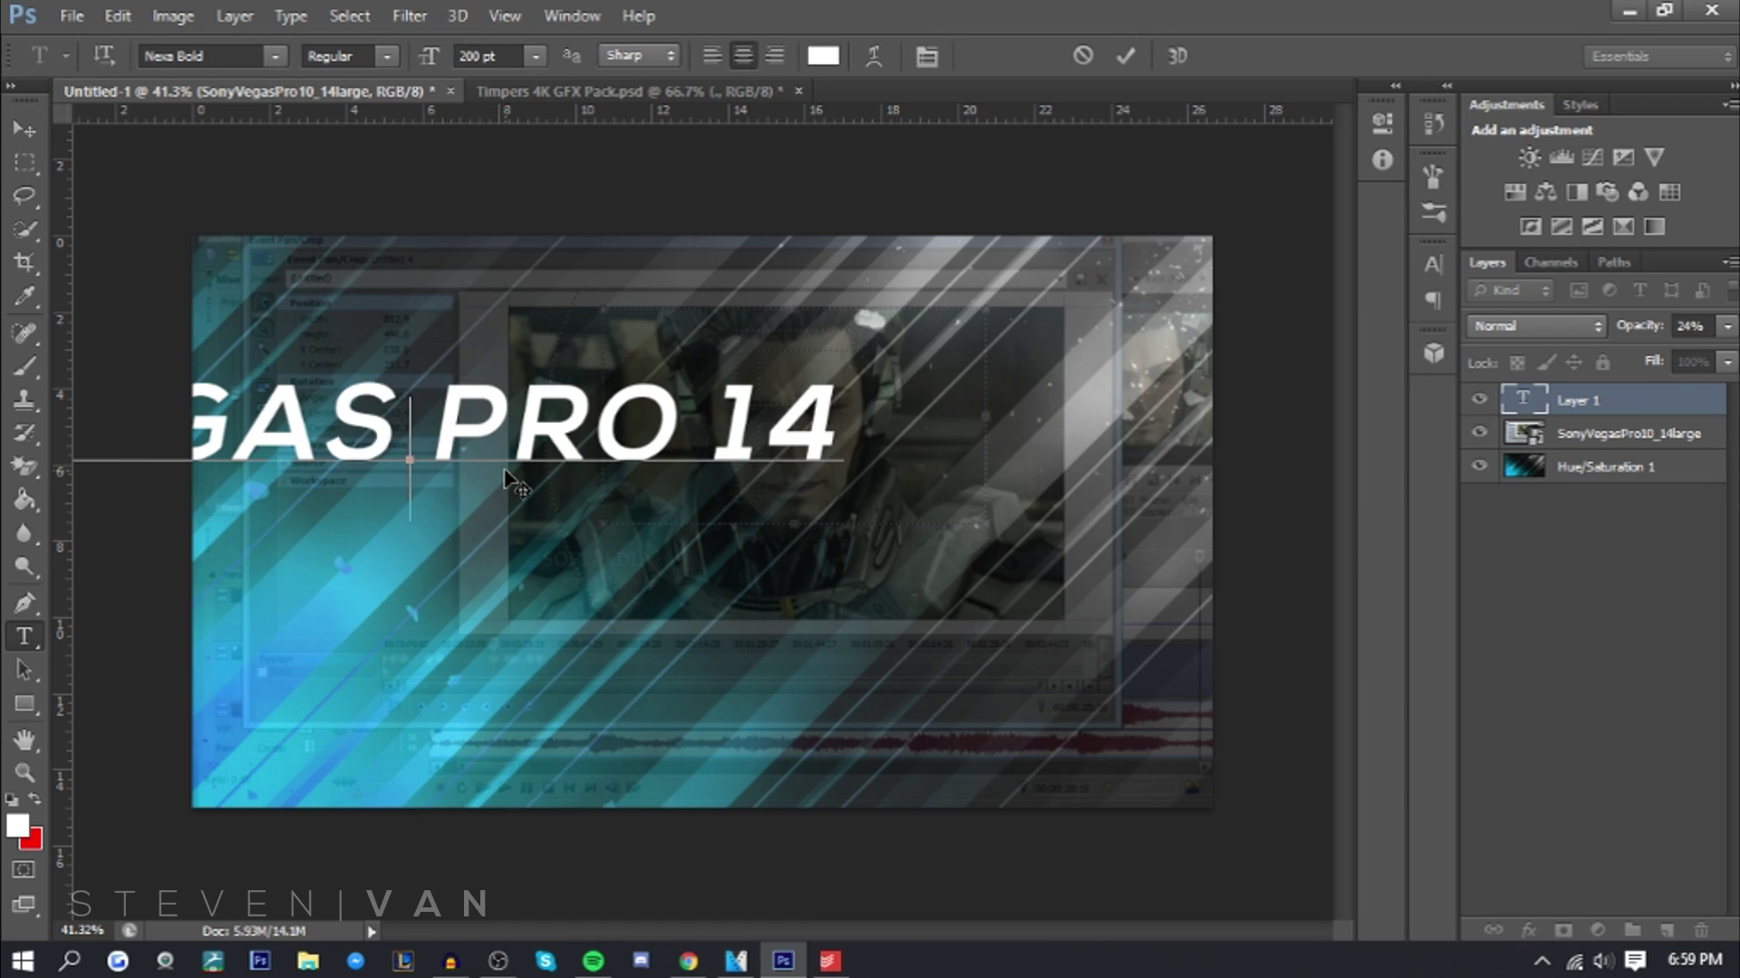
pyautogui.write('EDITING GUIDE')
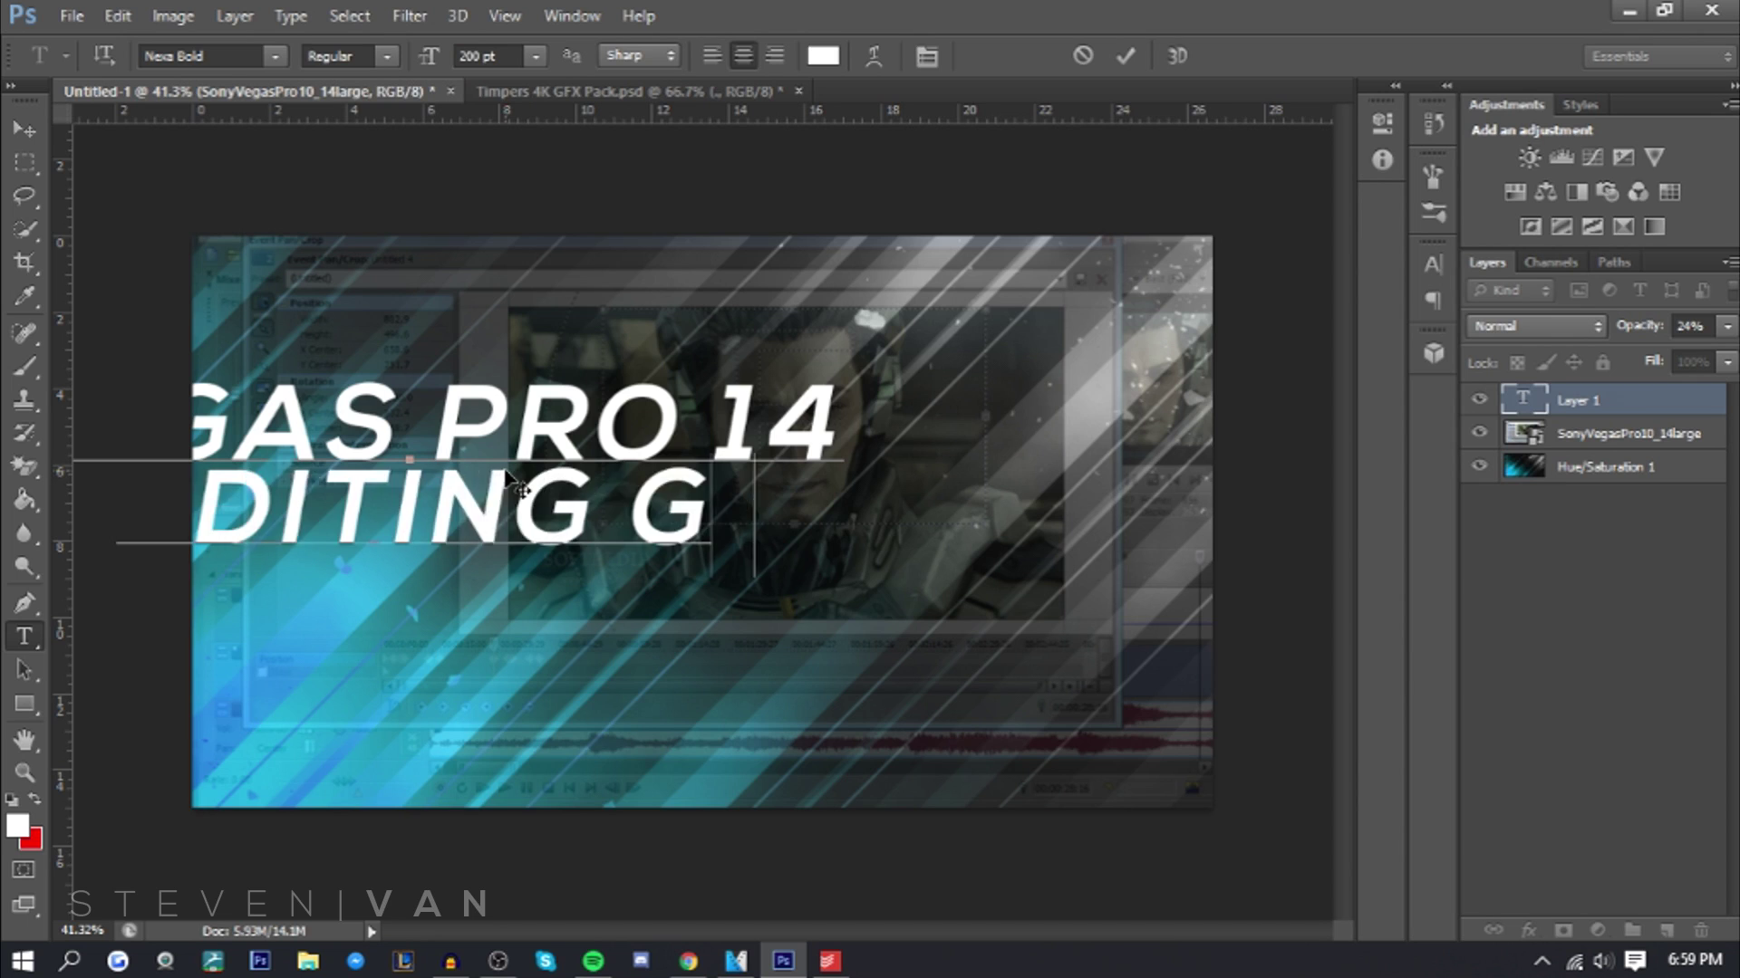
pyautogui.write('!')
pyautogui.click(31, 133)
pyautogui.moveTo(343, 414); pyautogui.dragTo(639, 519)
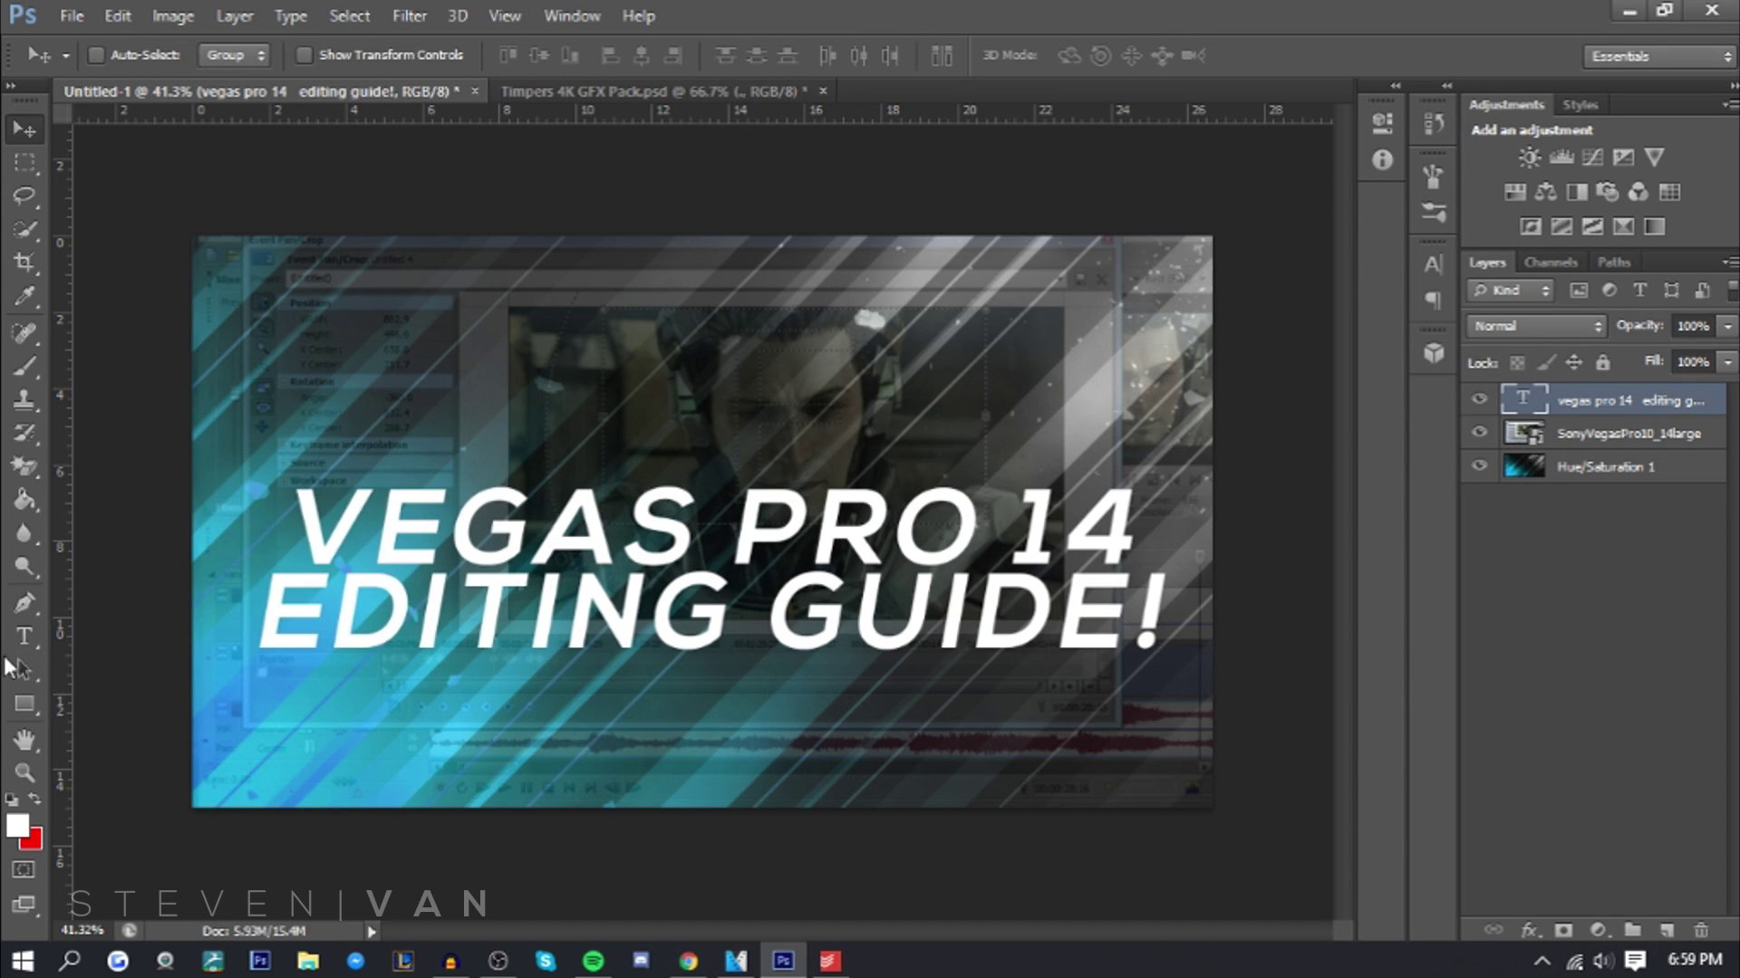
# Shift the title's second line slightly by adjusting the spaces in the text, and bring up the character settings for all title text
pyautogui.click(24, 636)
pyautogui.click(308, 541)
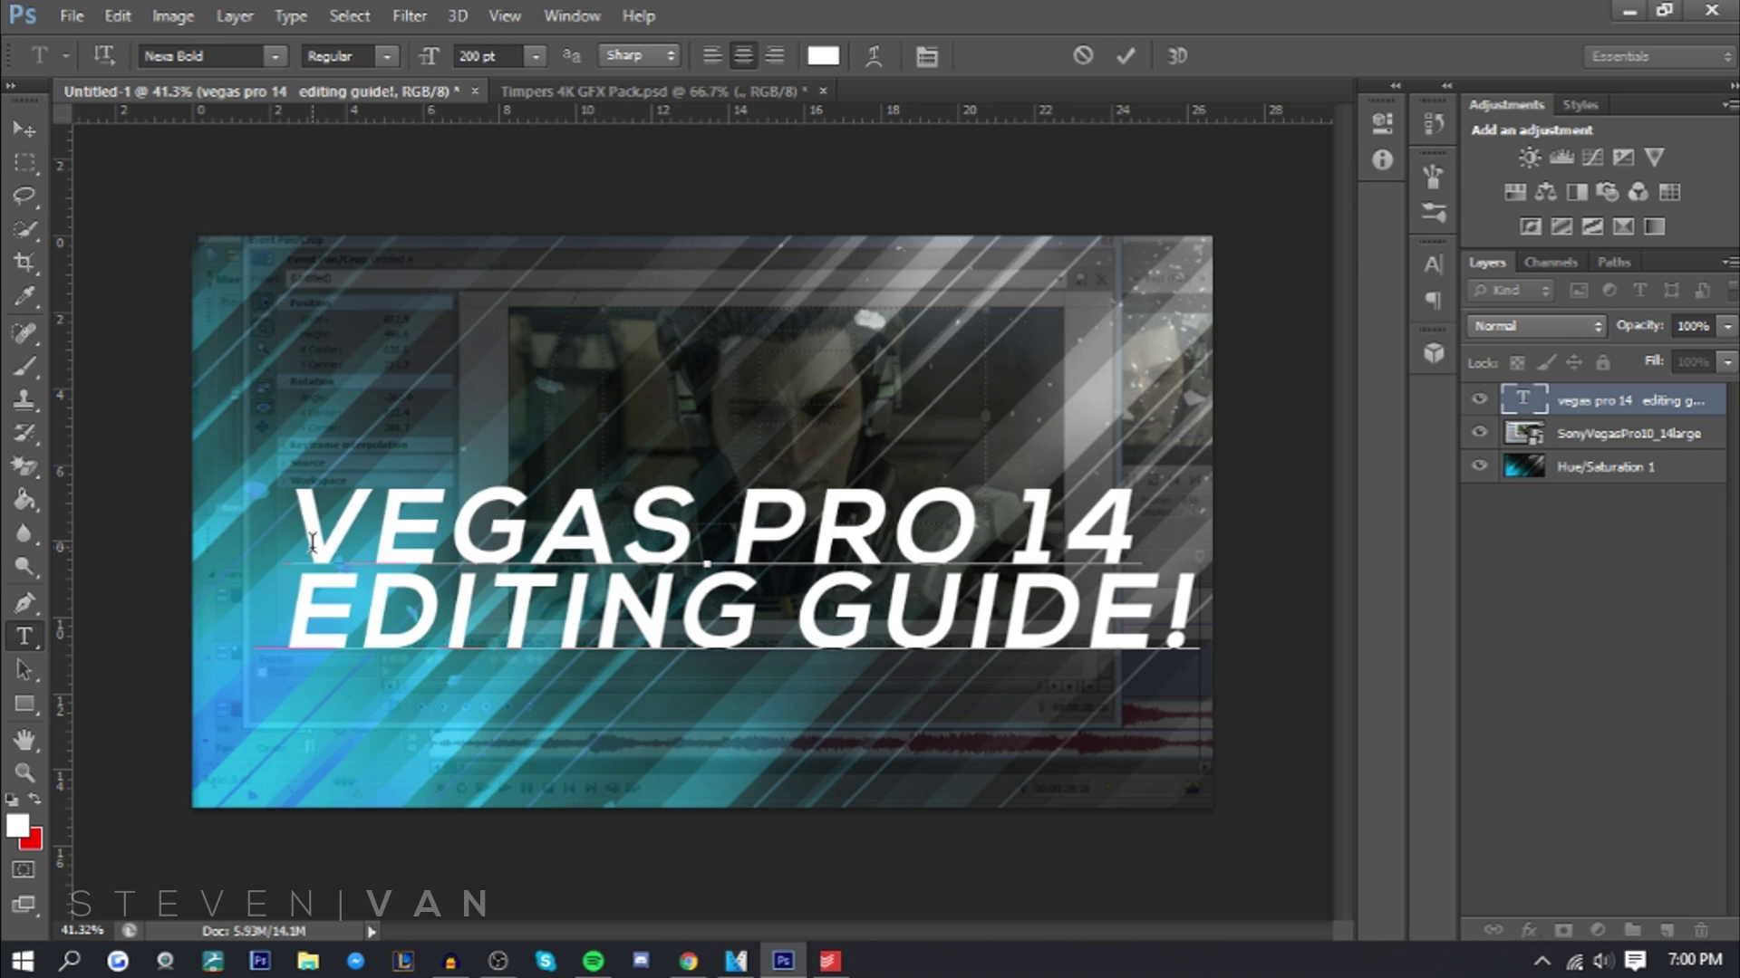
pyautogui.press('BackSpace')
pyautogui.press('ctrl')
pyautogui.hotkey('ctrl', 'a')
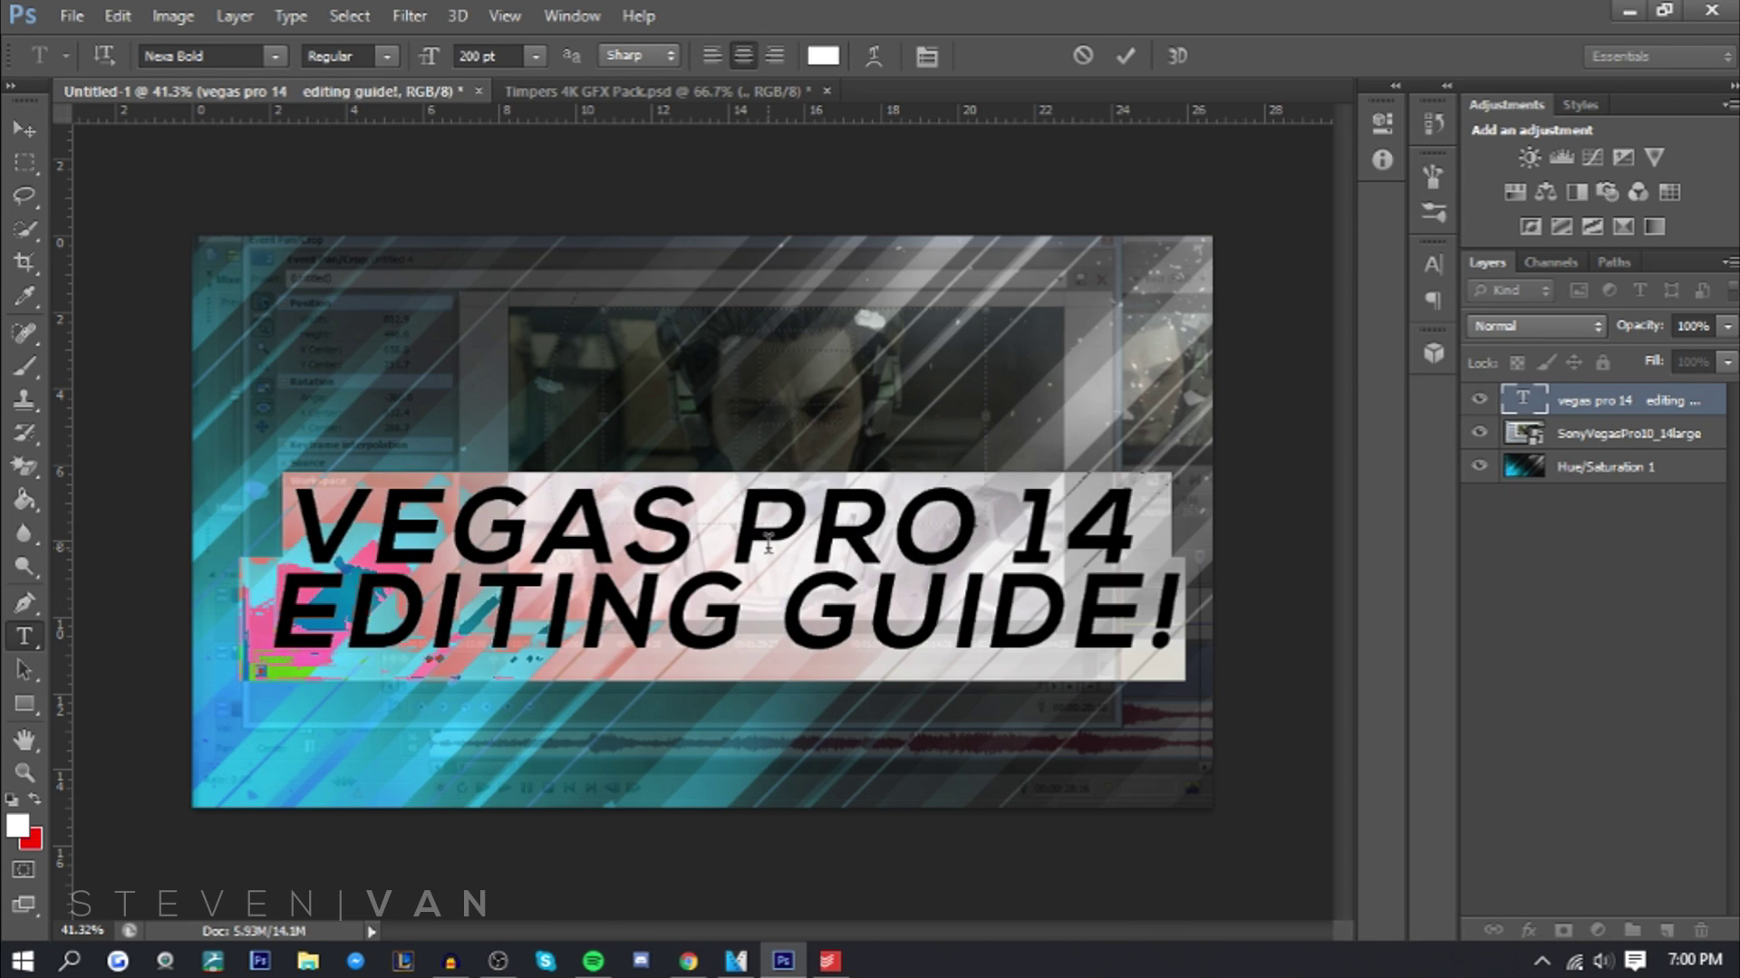
pyautogui.click(1433, 265)
pyautogui.click(1330, 347)
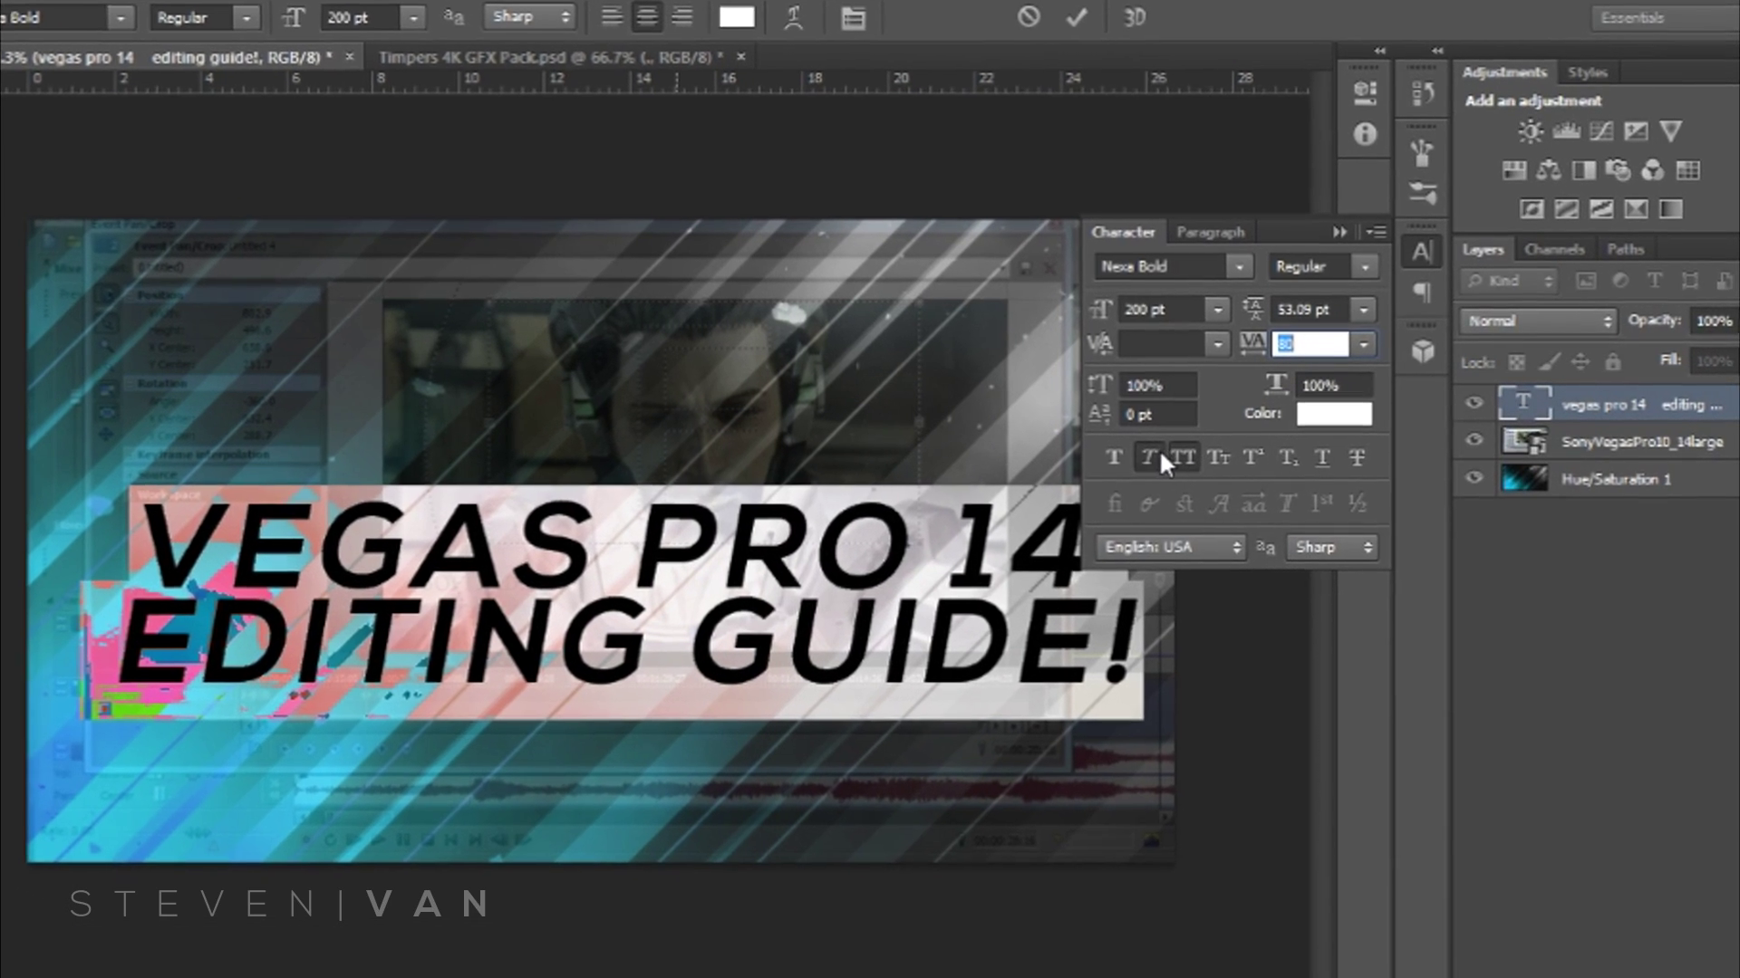
# Toggle the title's faux italic and all-caps styling to compare its look
pyautogui.click(1187, 447)
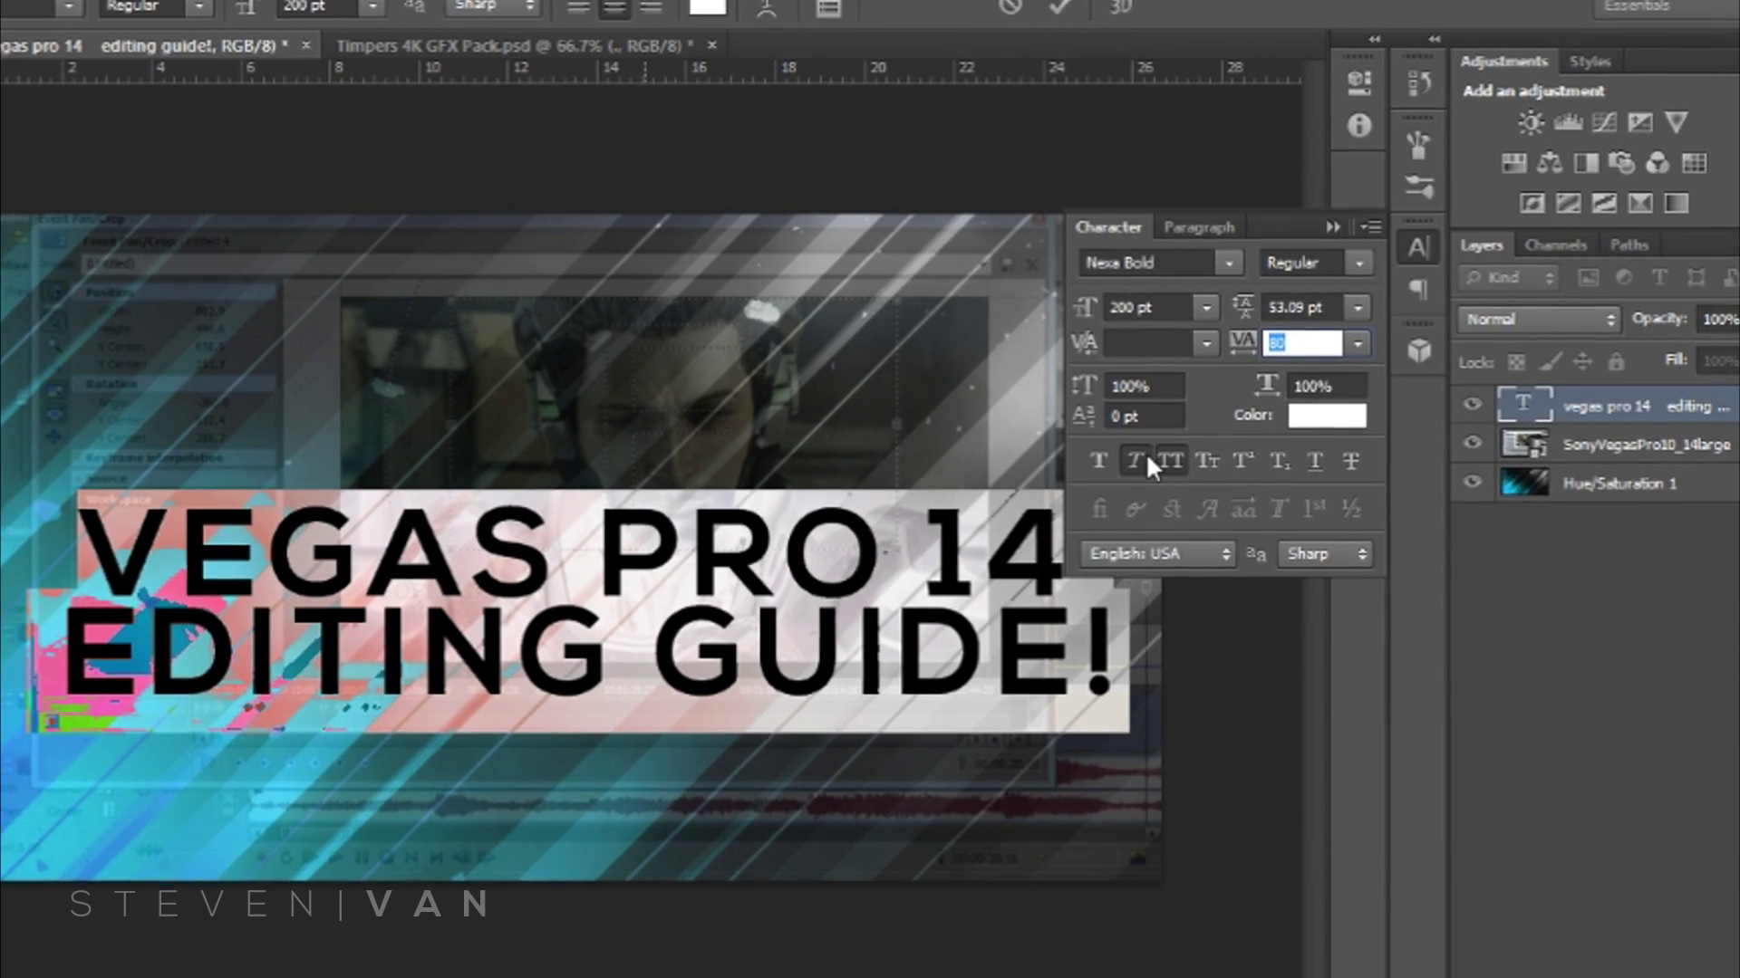
pyautogui.click(1134, 461)
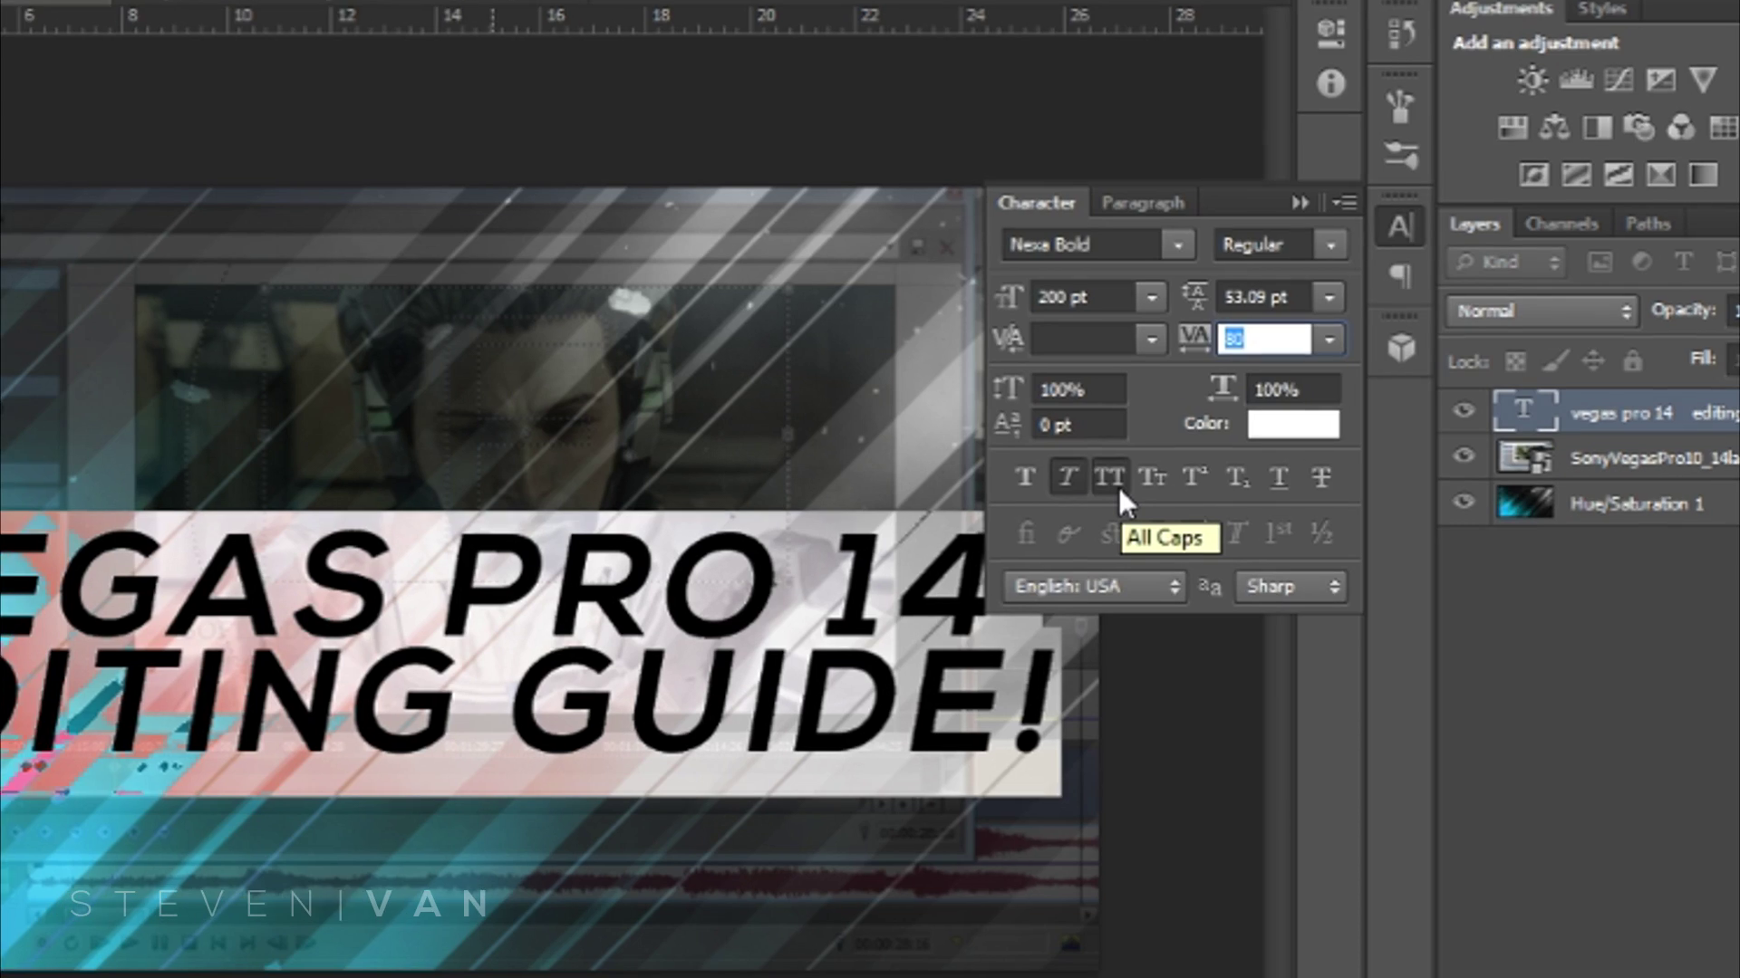
pyautogui.click(1116, 485)
pyautogui.click(1116, 484)
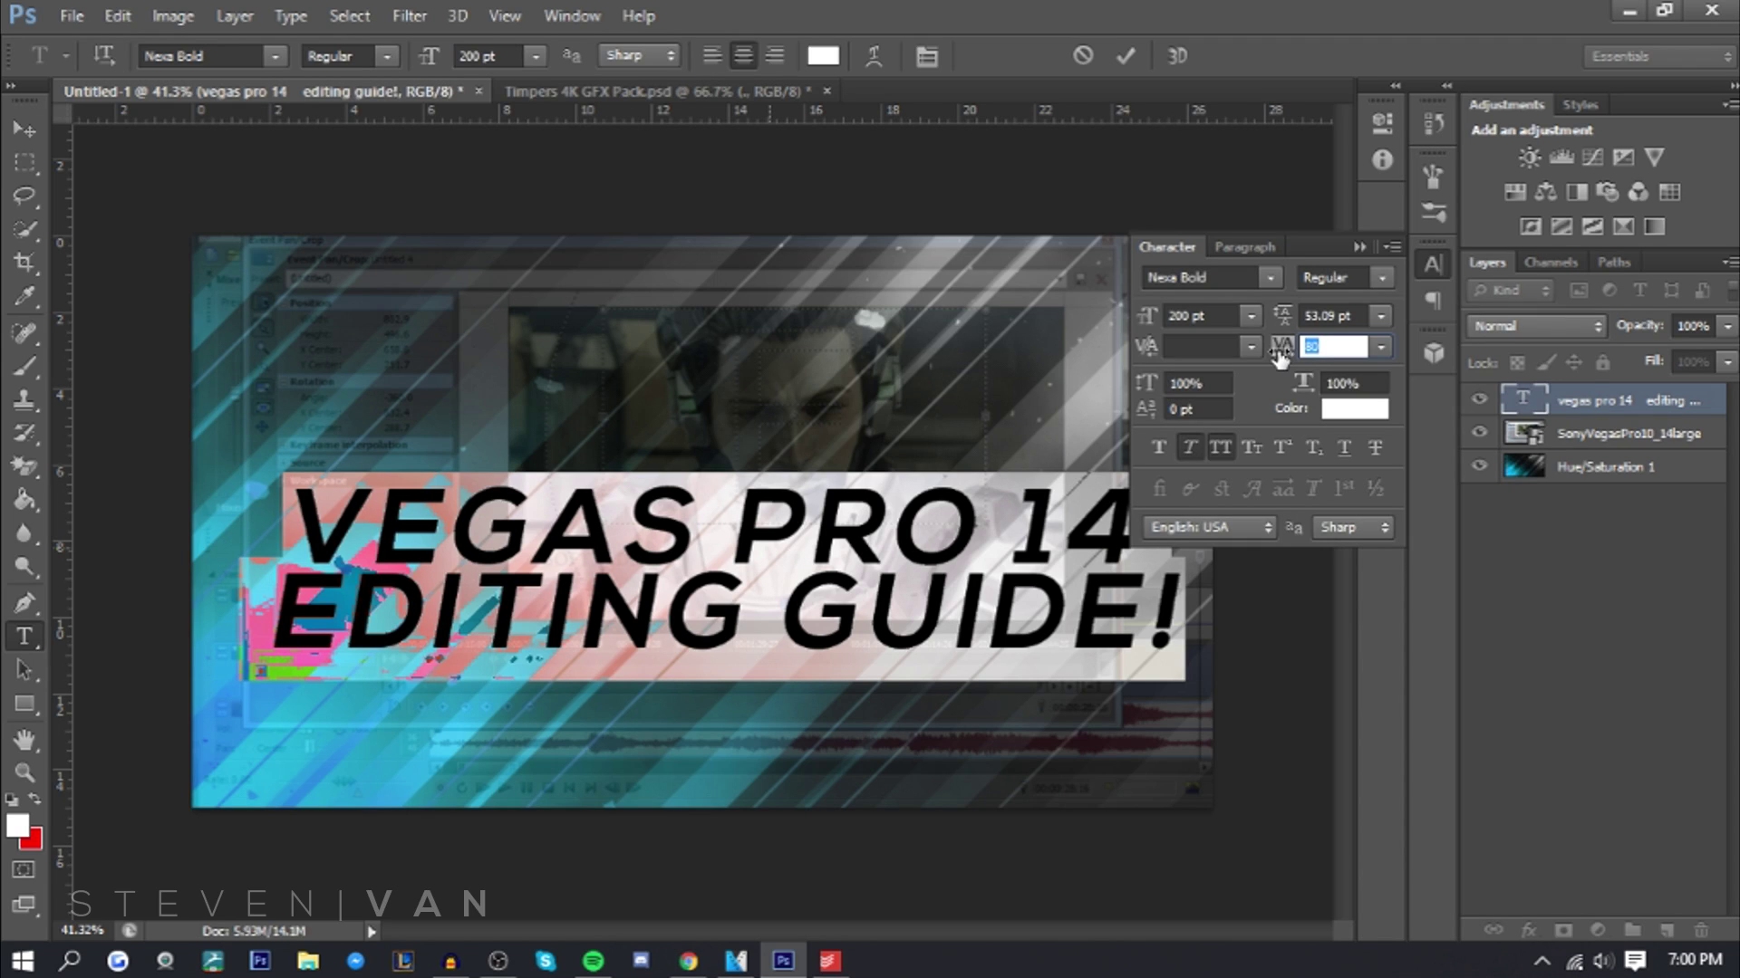
# Try tracking values of 60 and 840 on the title, and undo the wide spacing
pyautogui.moveTo(1280, 355); pyautogui.dragTo(1279, 352)
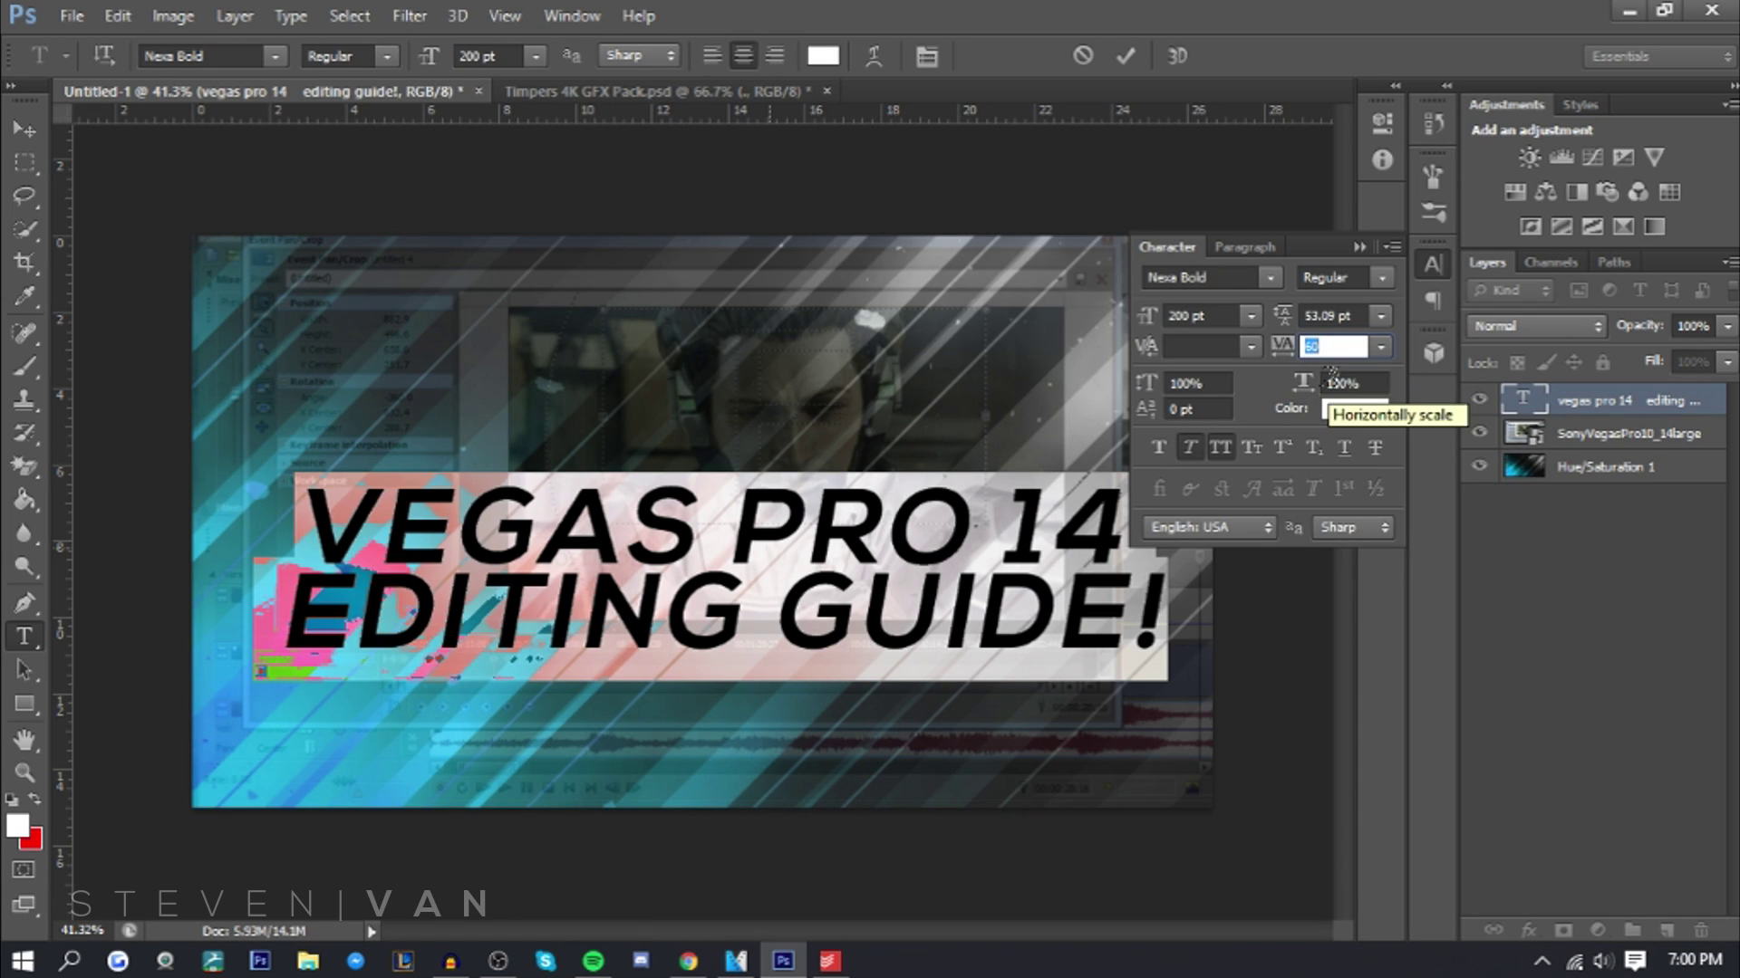
pyautogui.moveTo(1296, 352); pyautogui.dragTo(1338, 333)
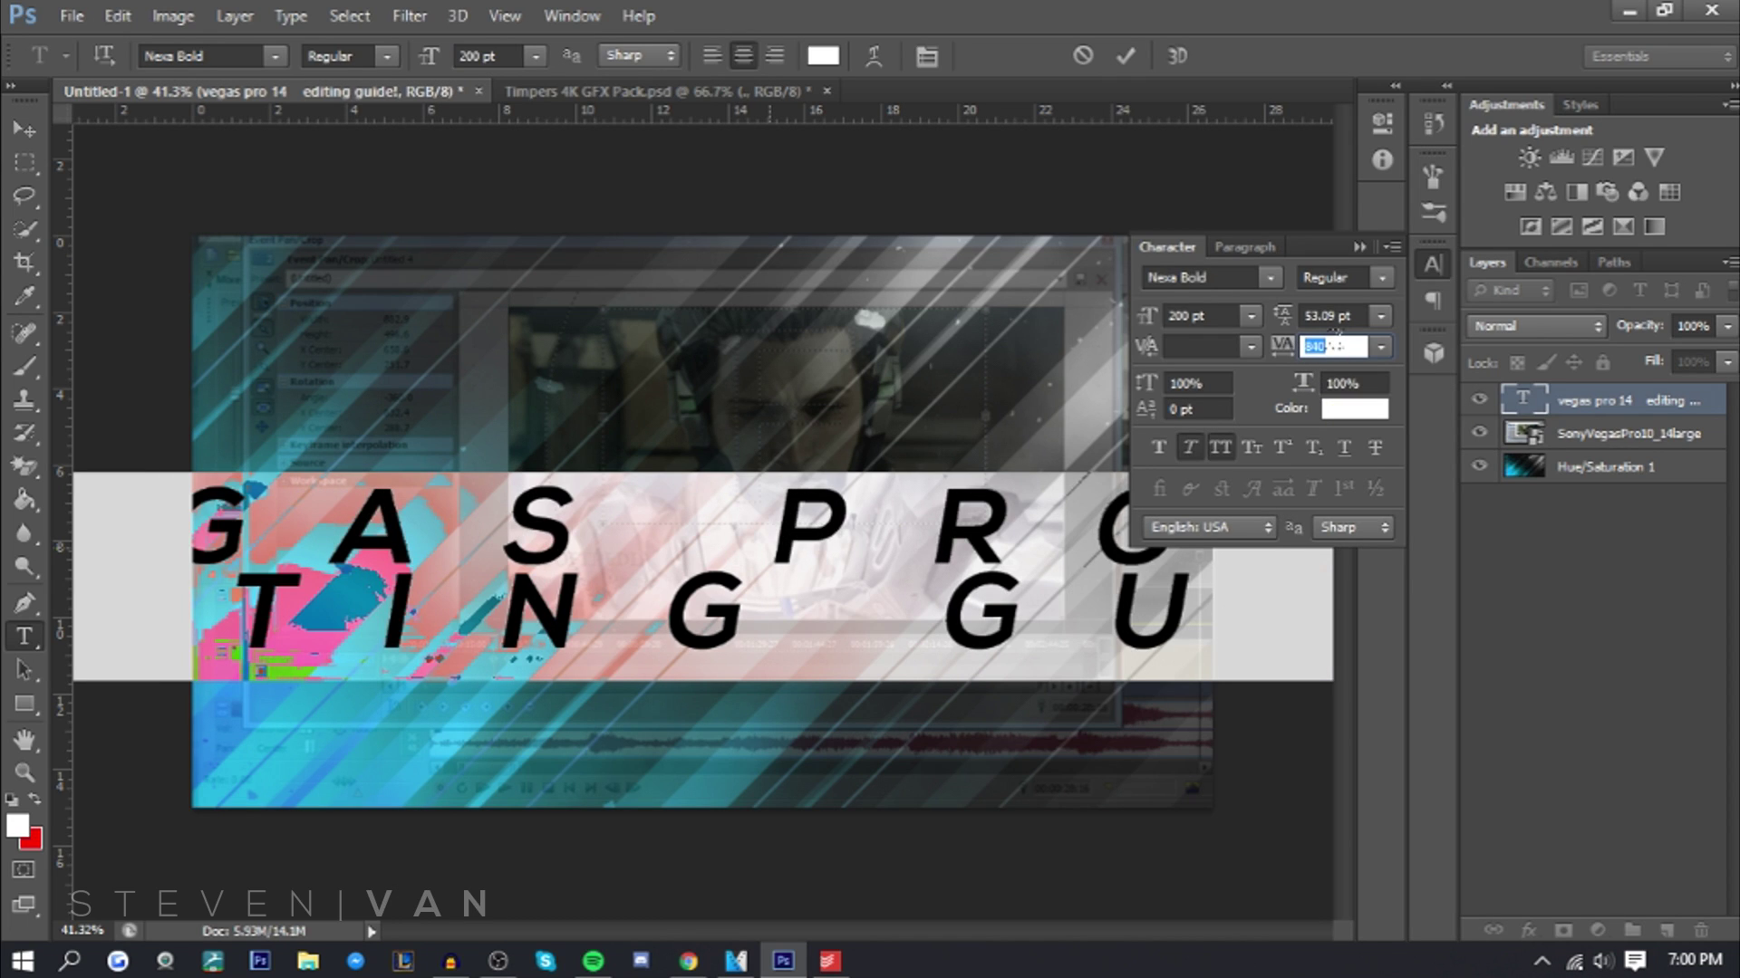
pyautogui.hotkey('ctrl', 'z')
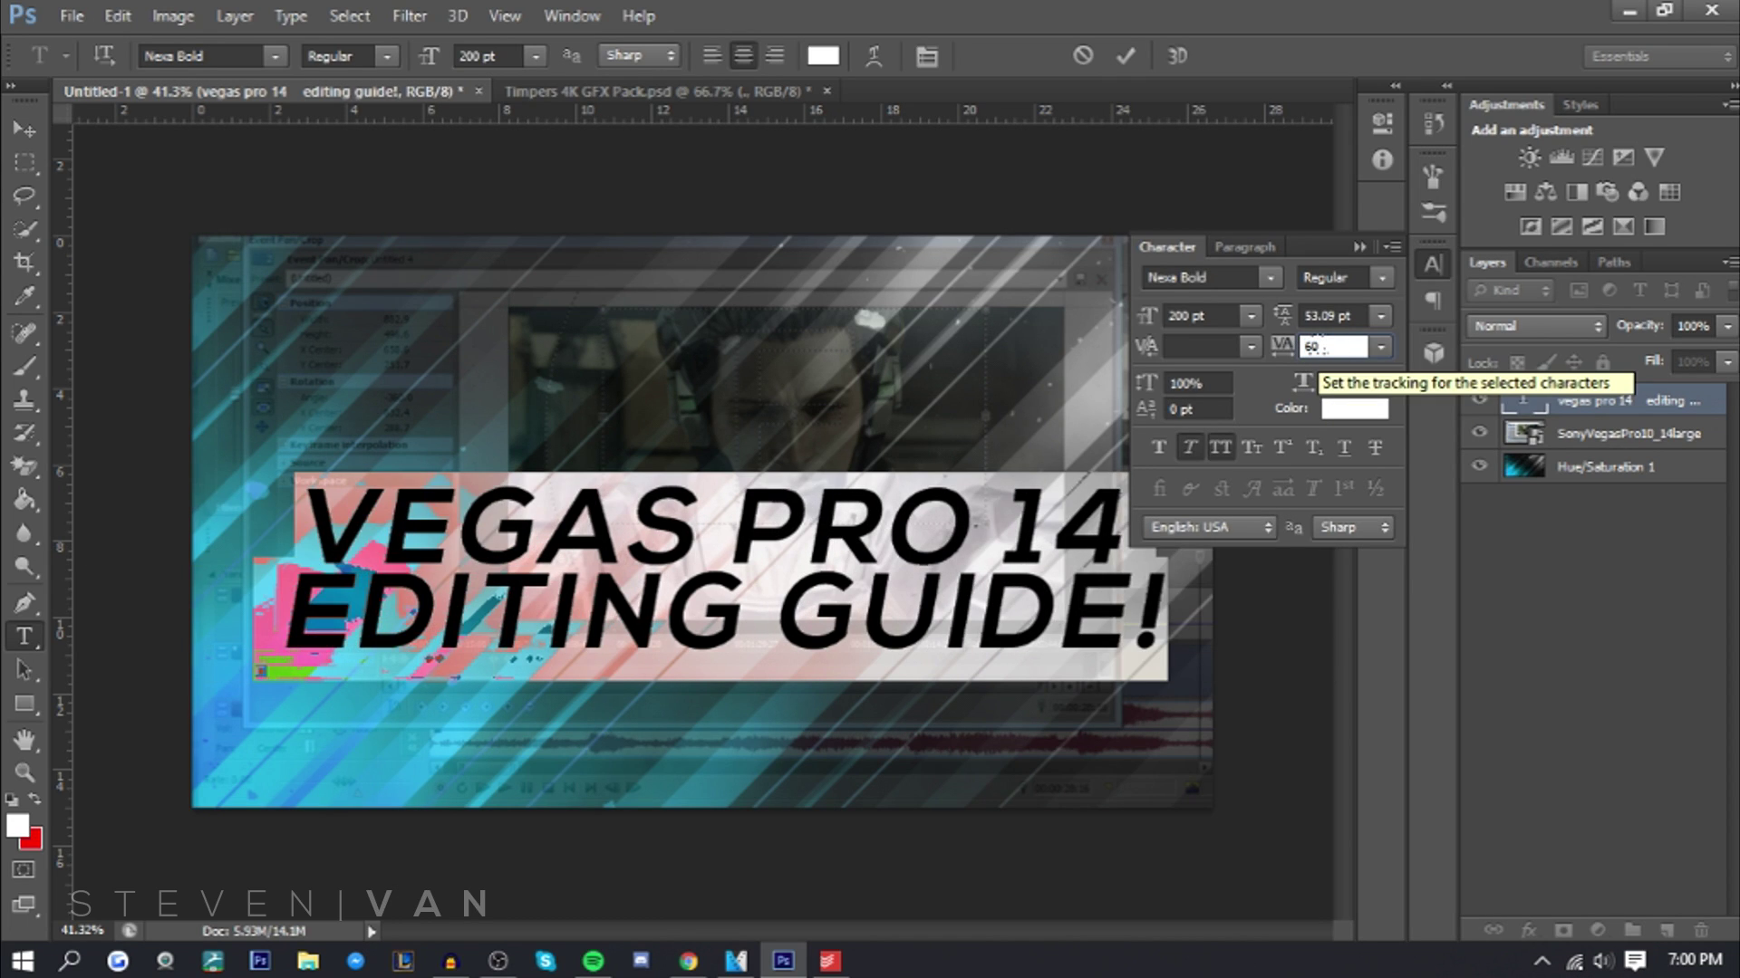
# Set the title's tracking to 50 and commit the text edit
pyautogui.write('40')
pyautogui.press('Return')
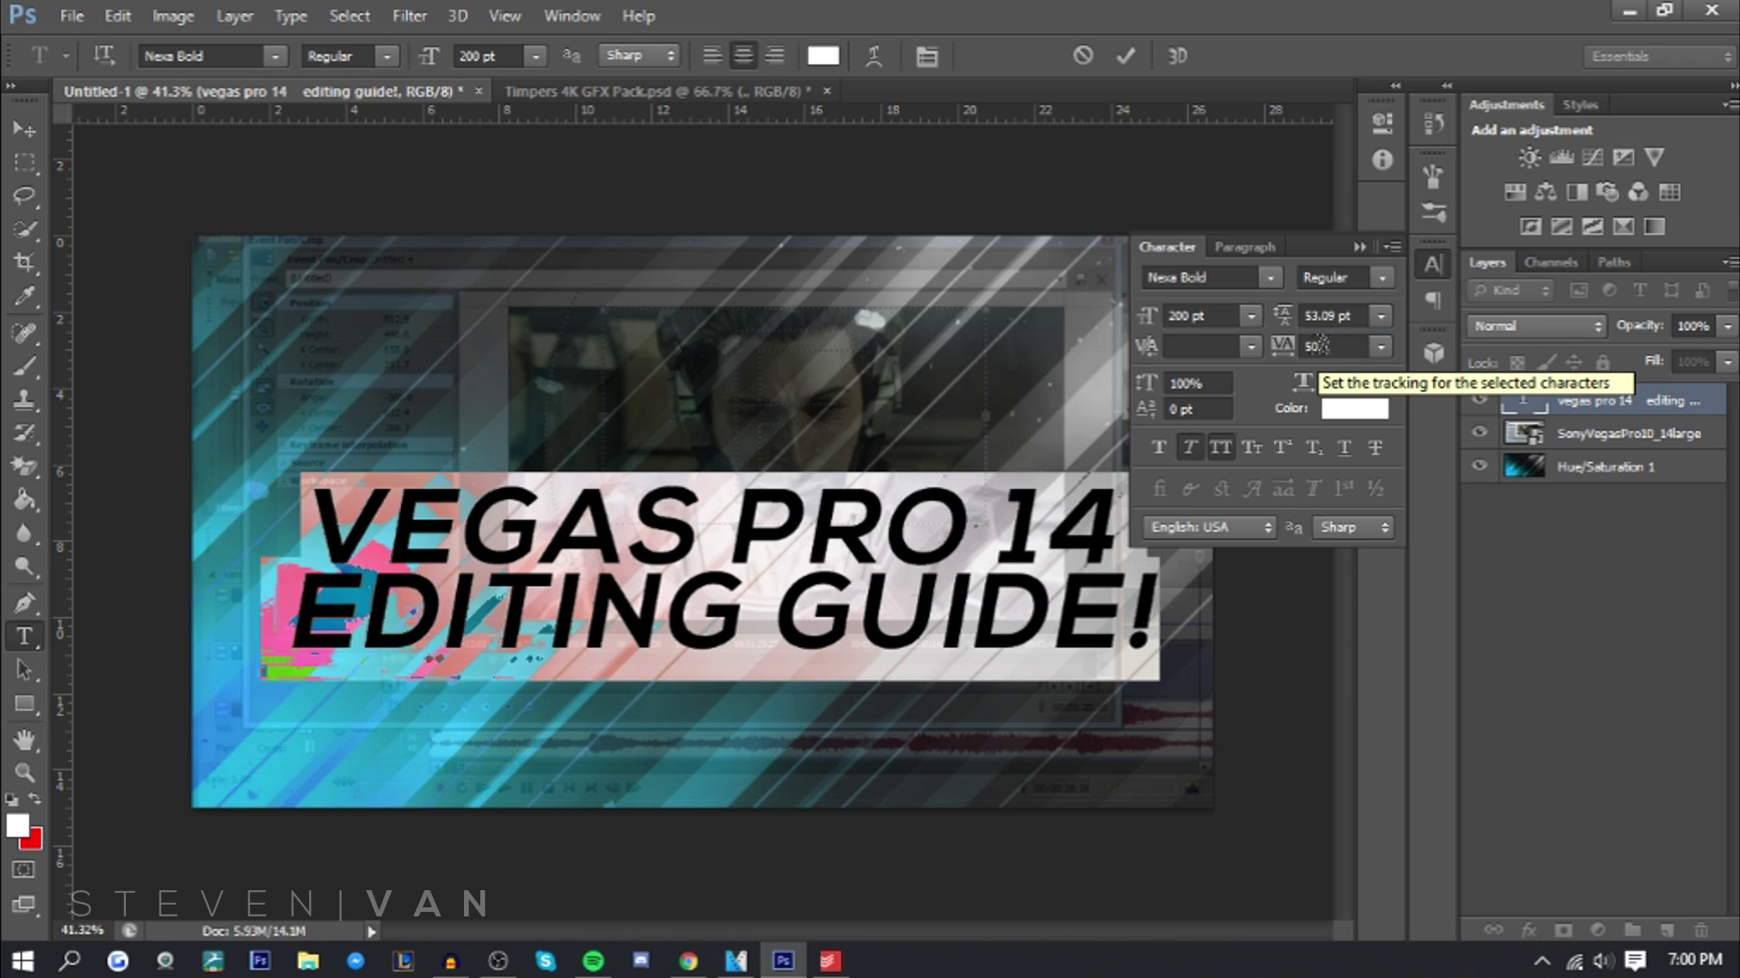
pyautogui.click(1125, 55)
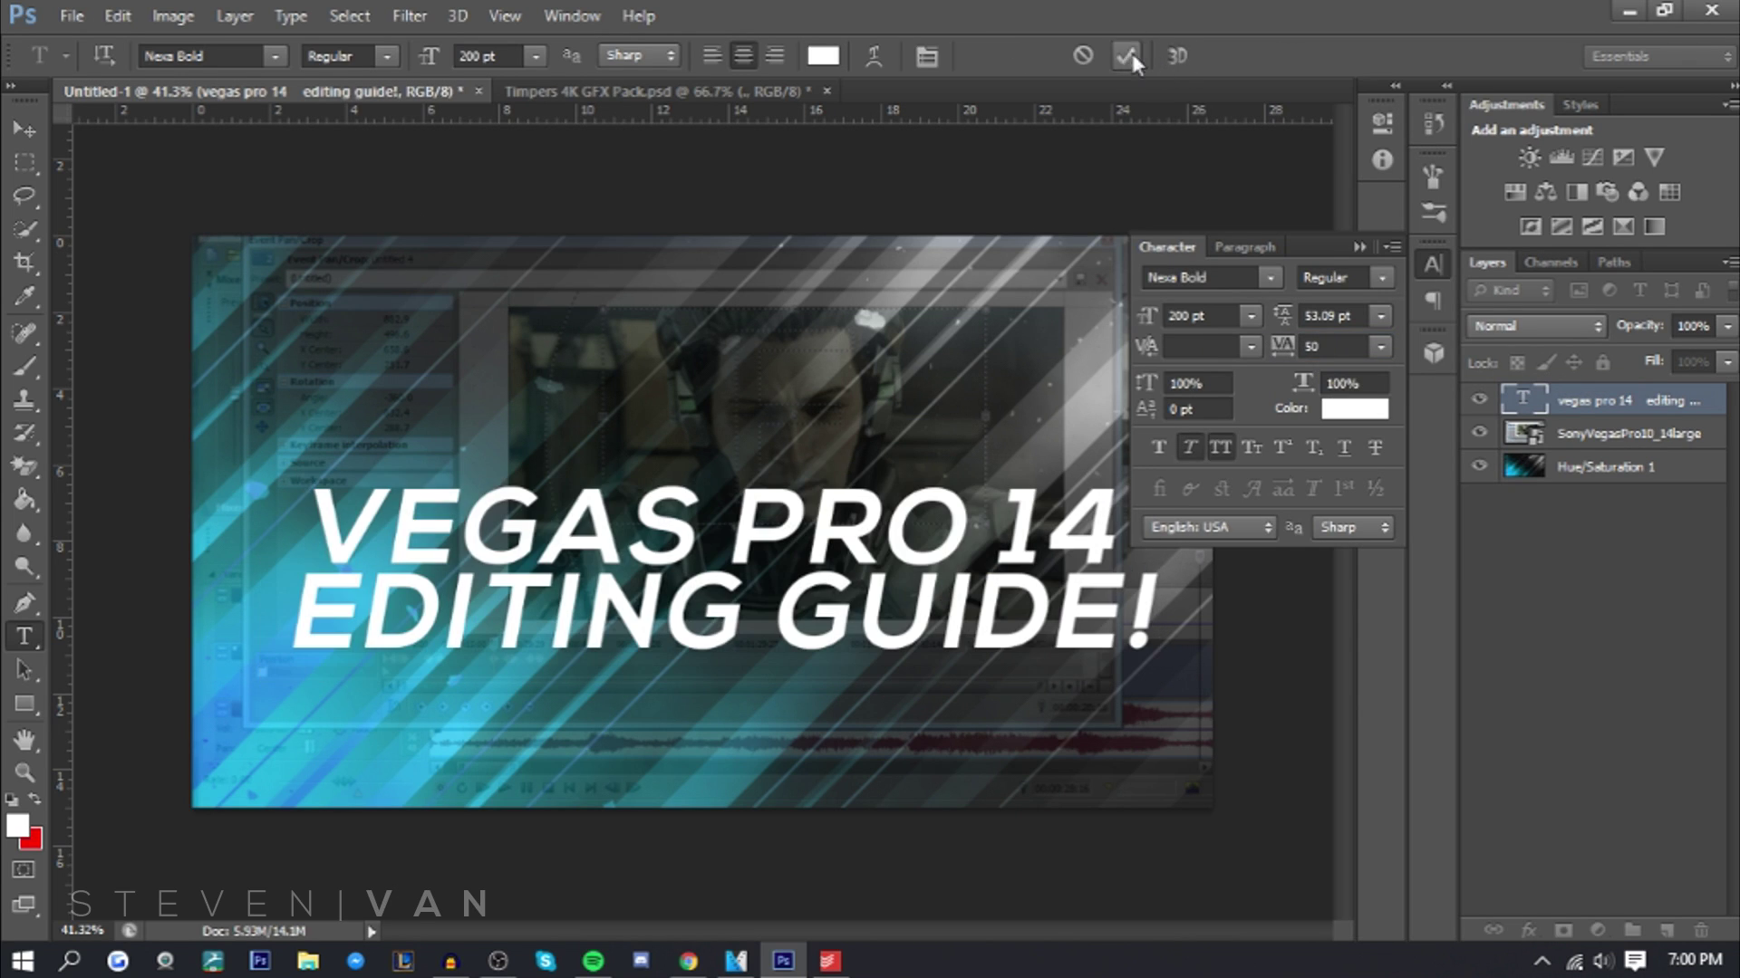
pyautogui.click(1359, 246)
# Scale the title down with Free Transform and place it in the lower-left corner of the canvas
pyautogui.click(25, 136)
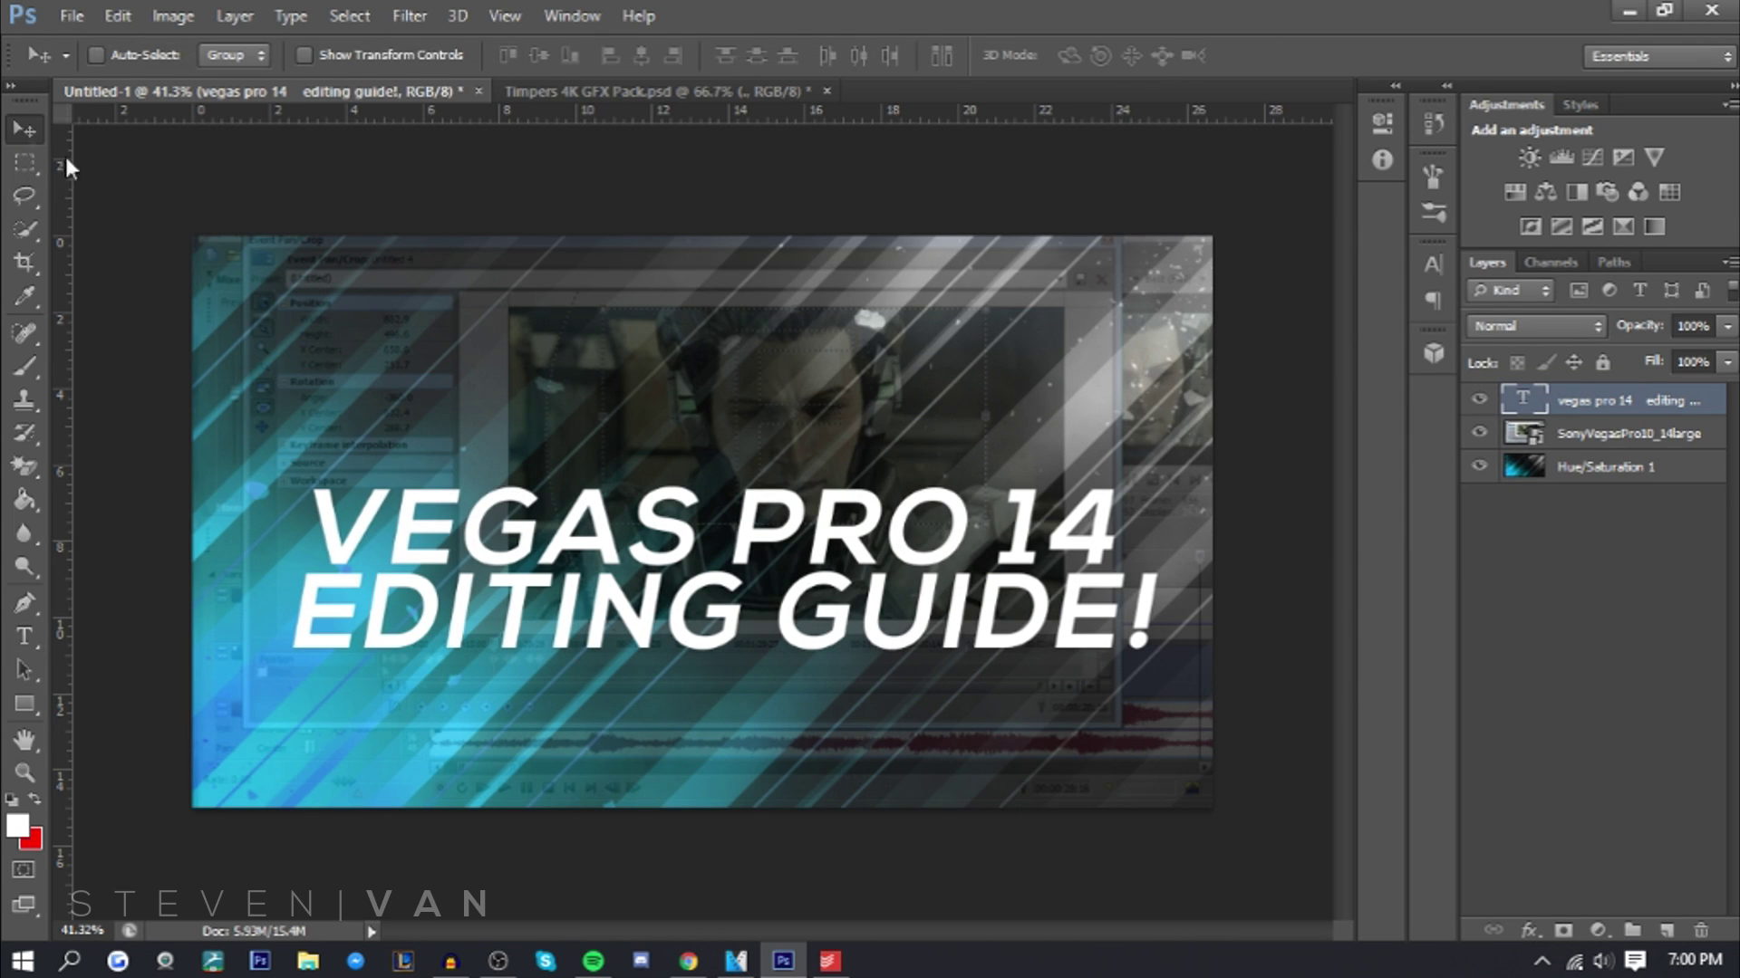
pyautogui.hotkey('ctrl', 't')
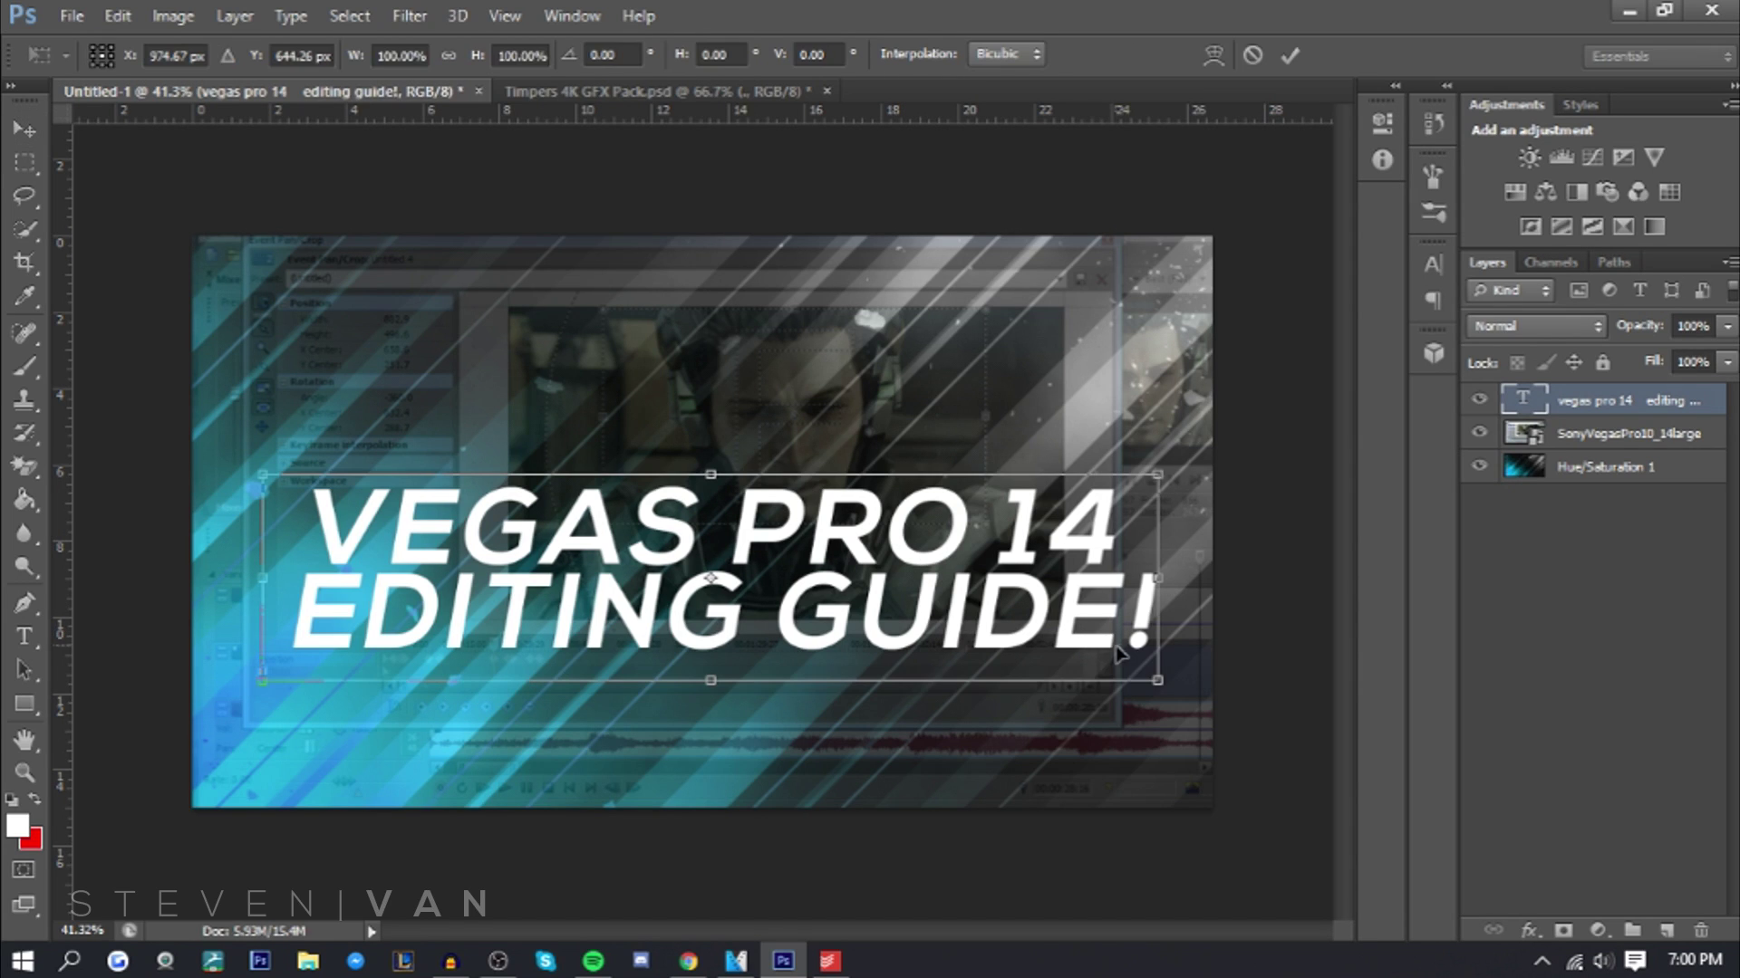
pyautogui.moveTo(1155, 690); pyautogui.dragTo(804, 598)
pyautogui.moveTo(716, 556); pyautogui.dragTo(672, 755)
pyautogui.press('Return')
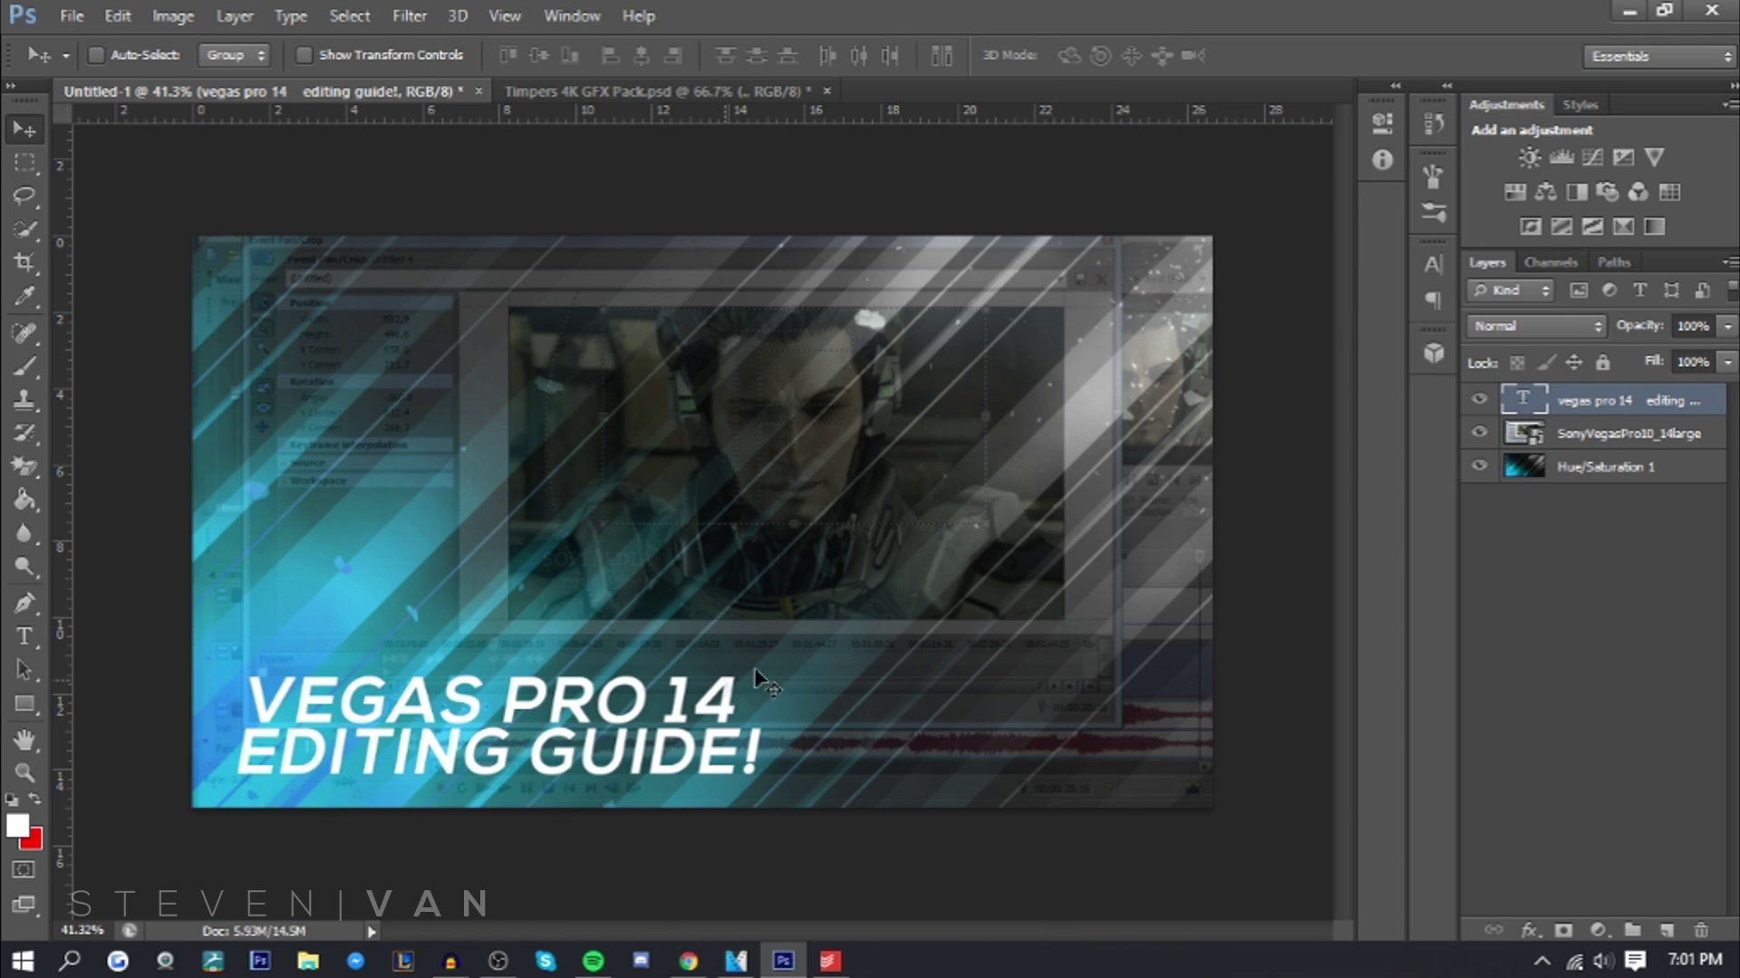
# Open the title layer's blending options and enable a drop shadow
pyautogui.rightClick(1591, 408)
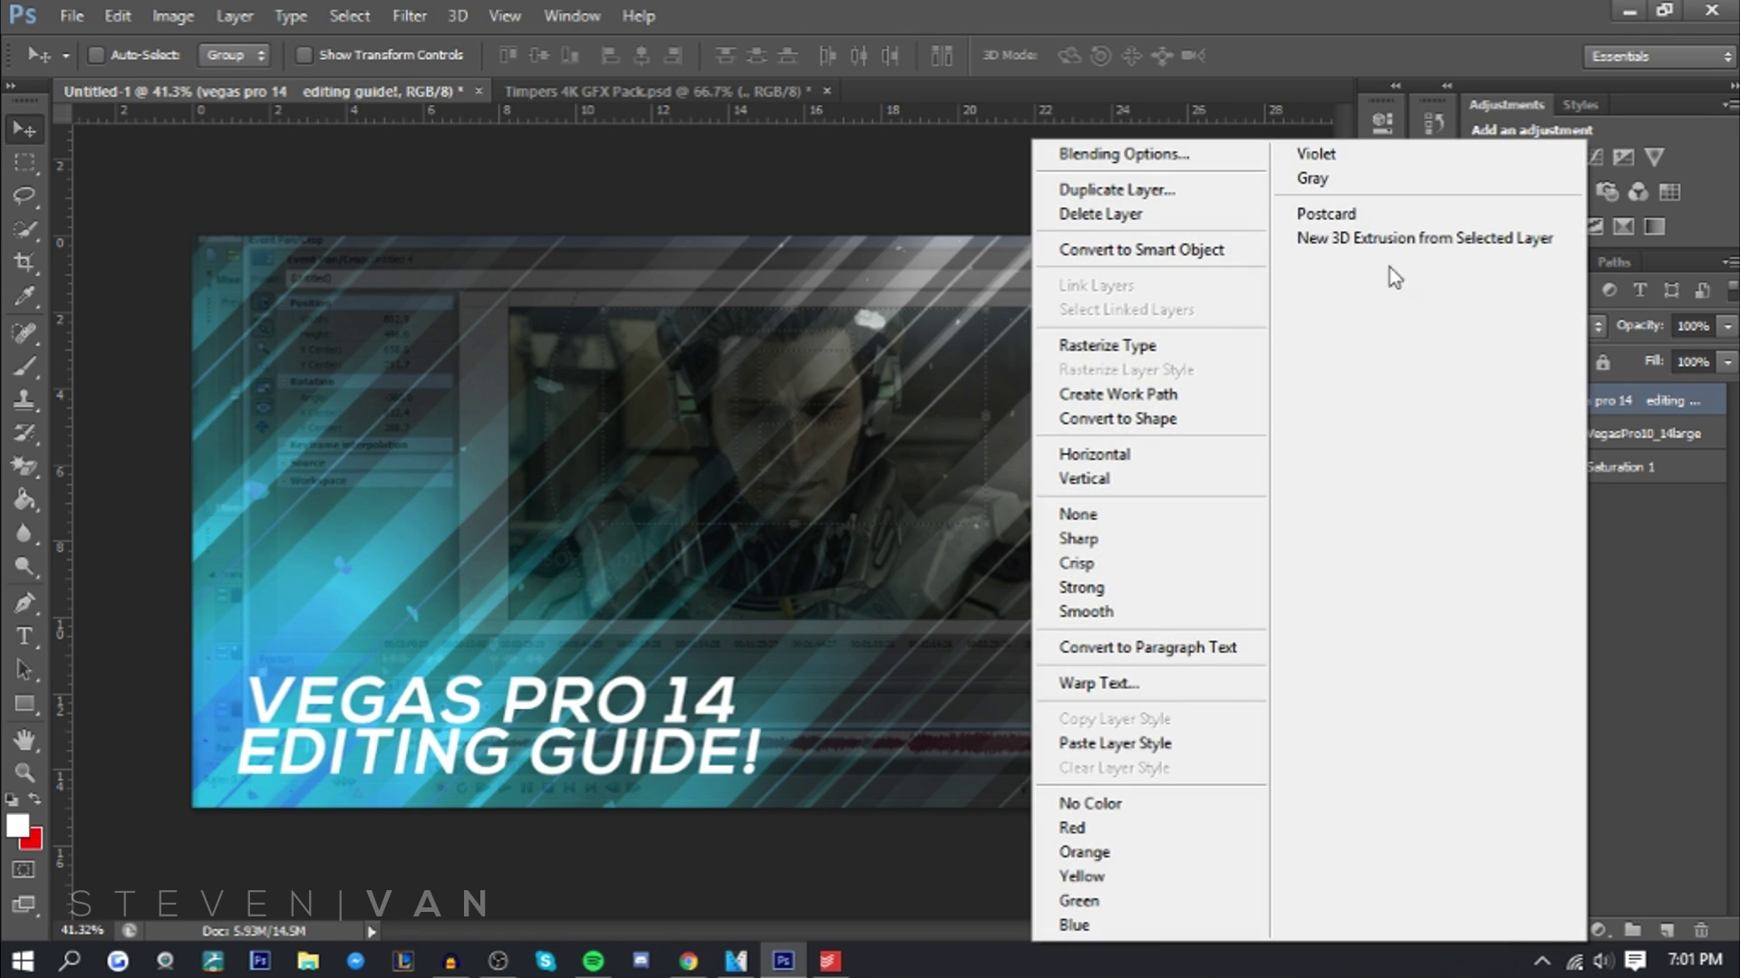
pyautogui.click(1655, 402)
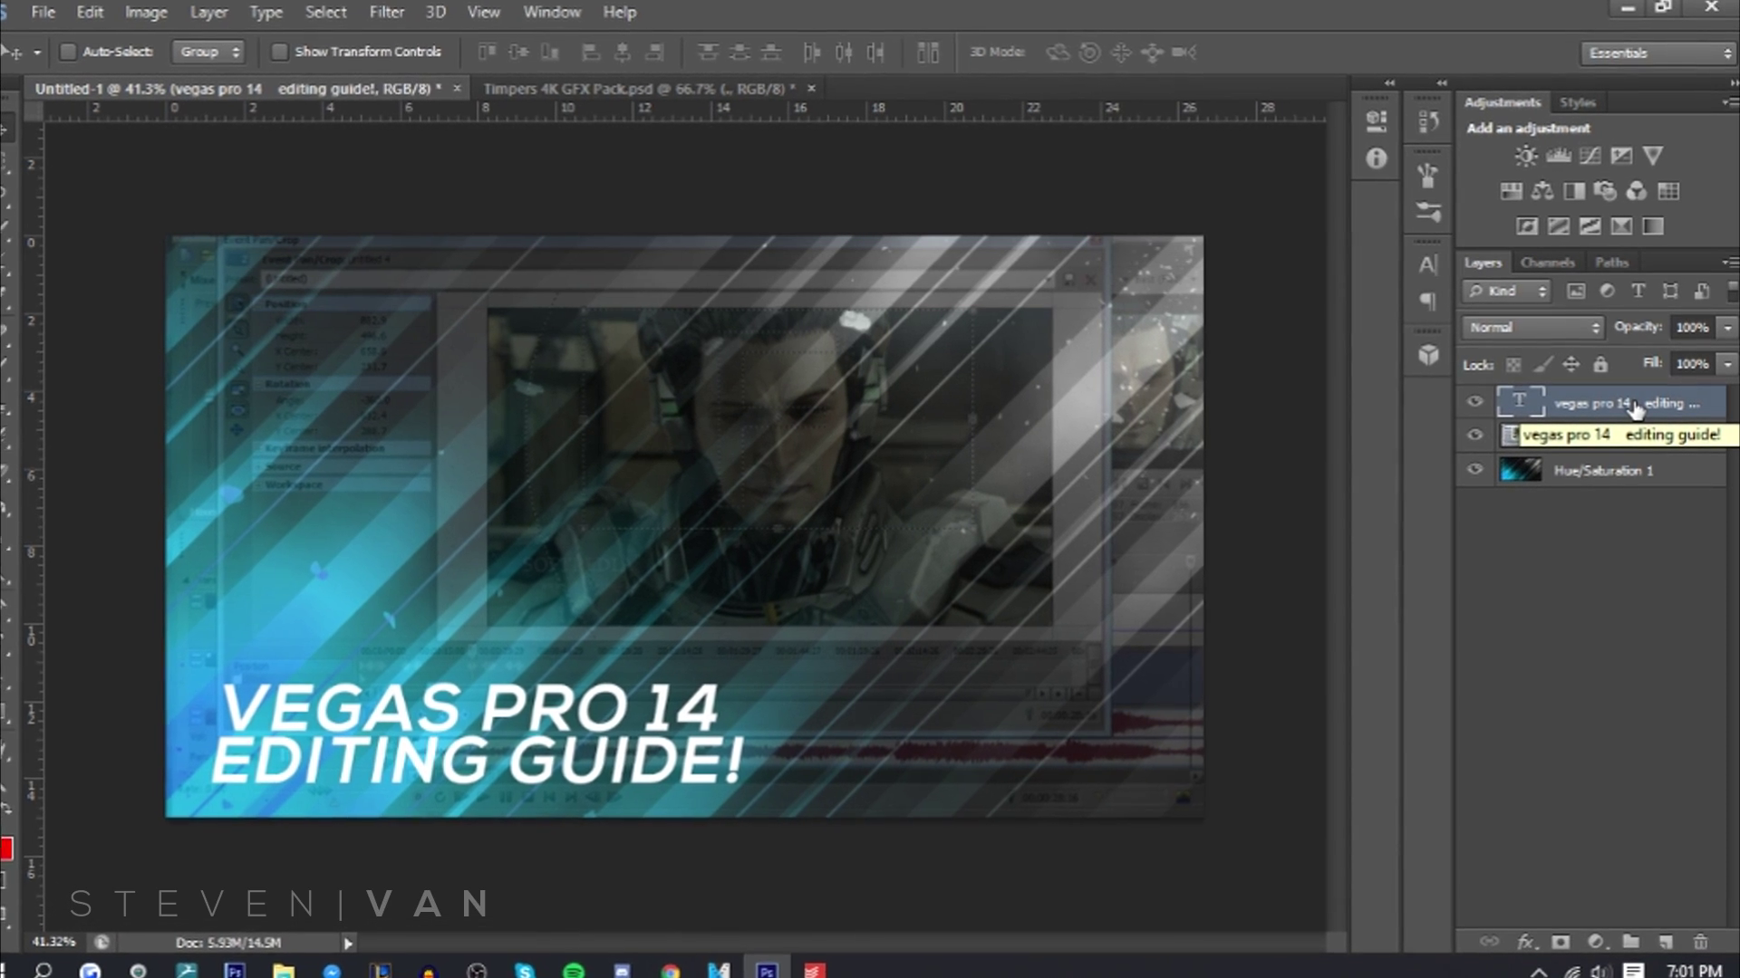
pyautogui.rightClick(1637, 405)
pyautogui.click(1133, 150)
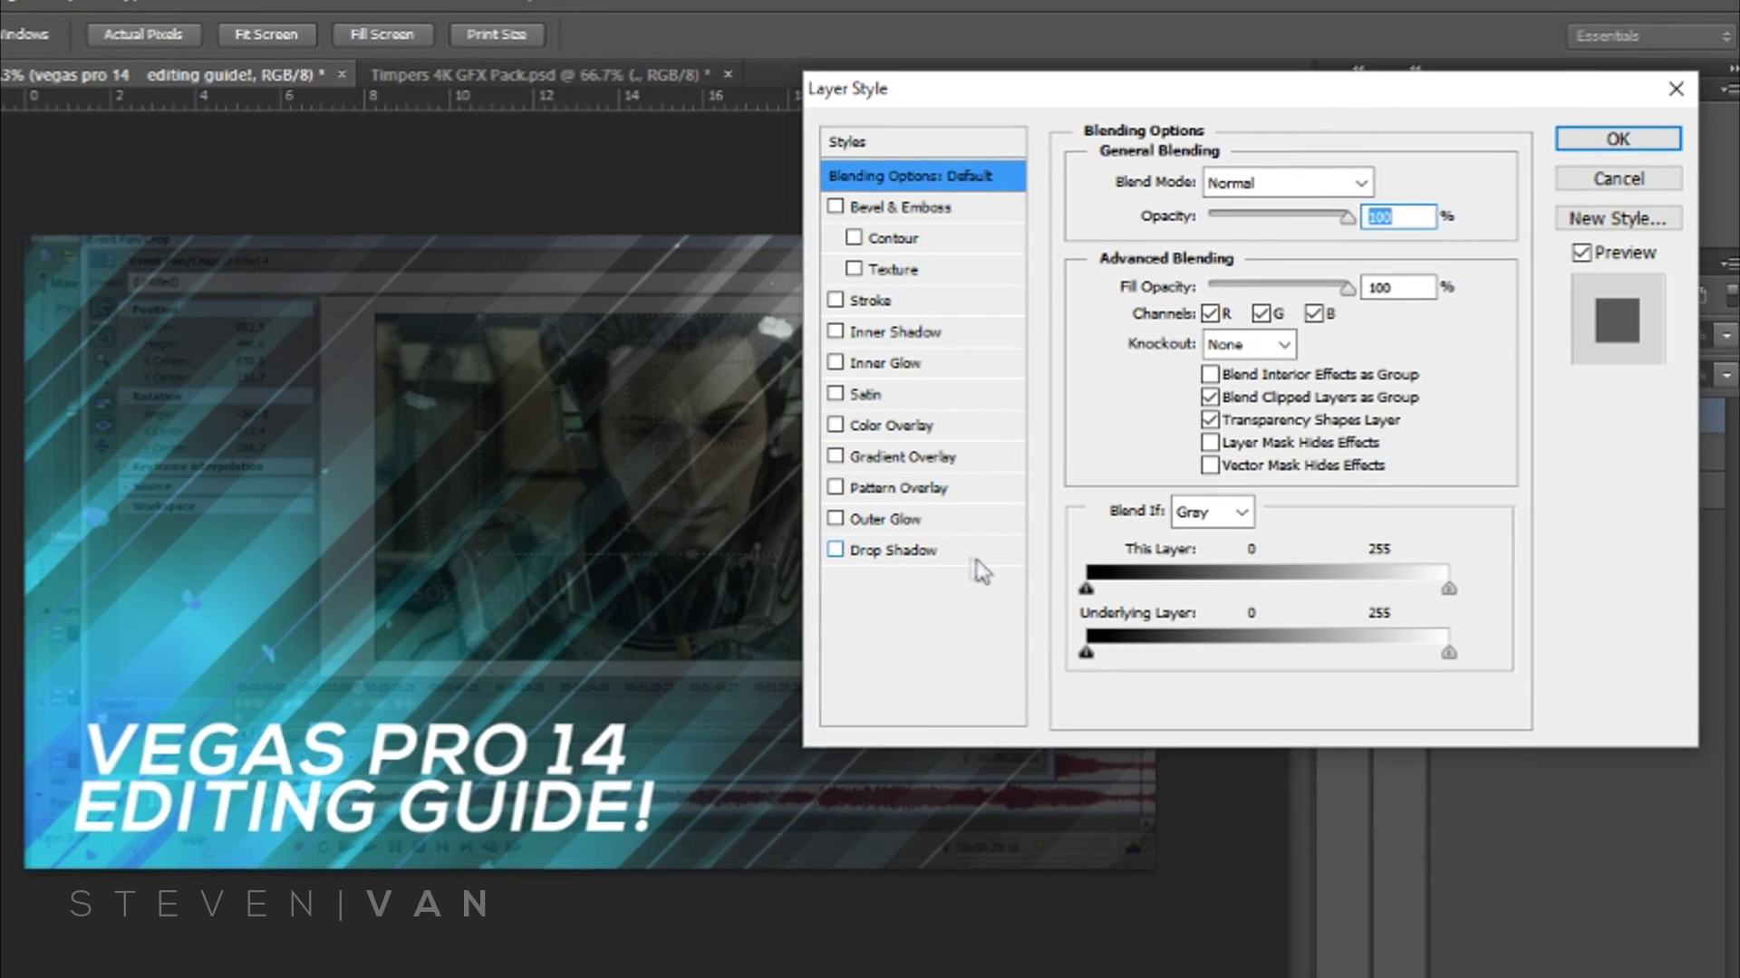
pyautogui.click(942, 544)
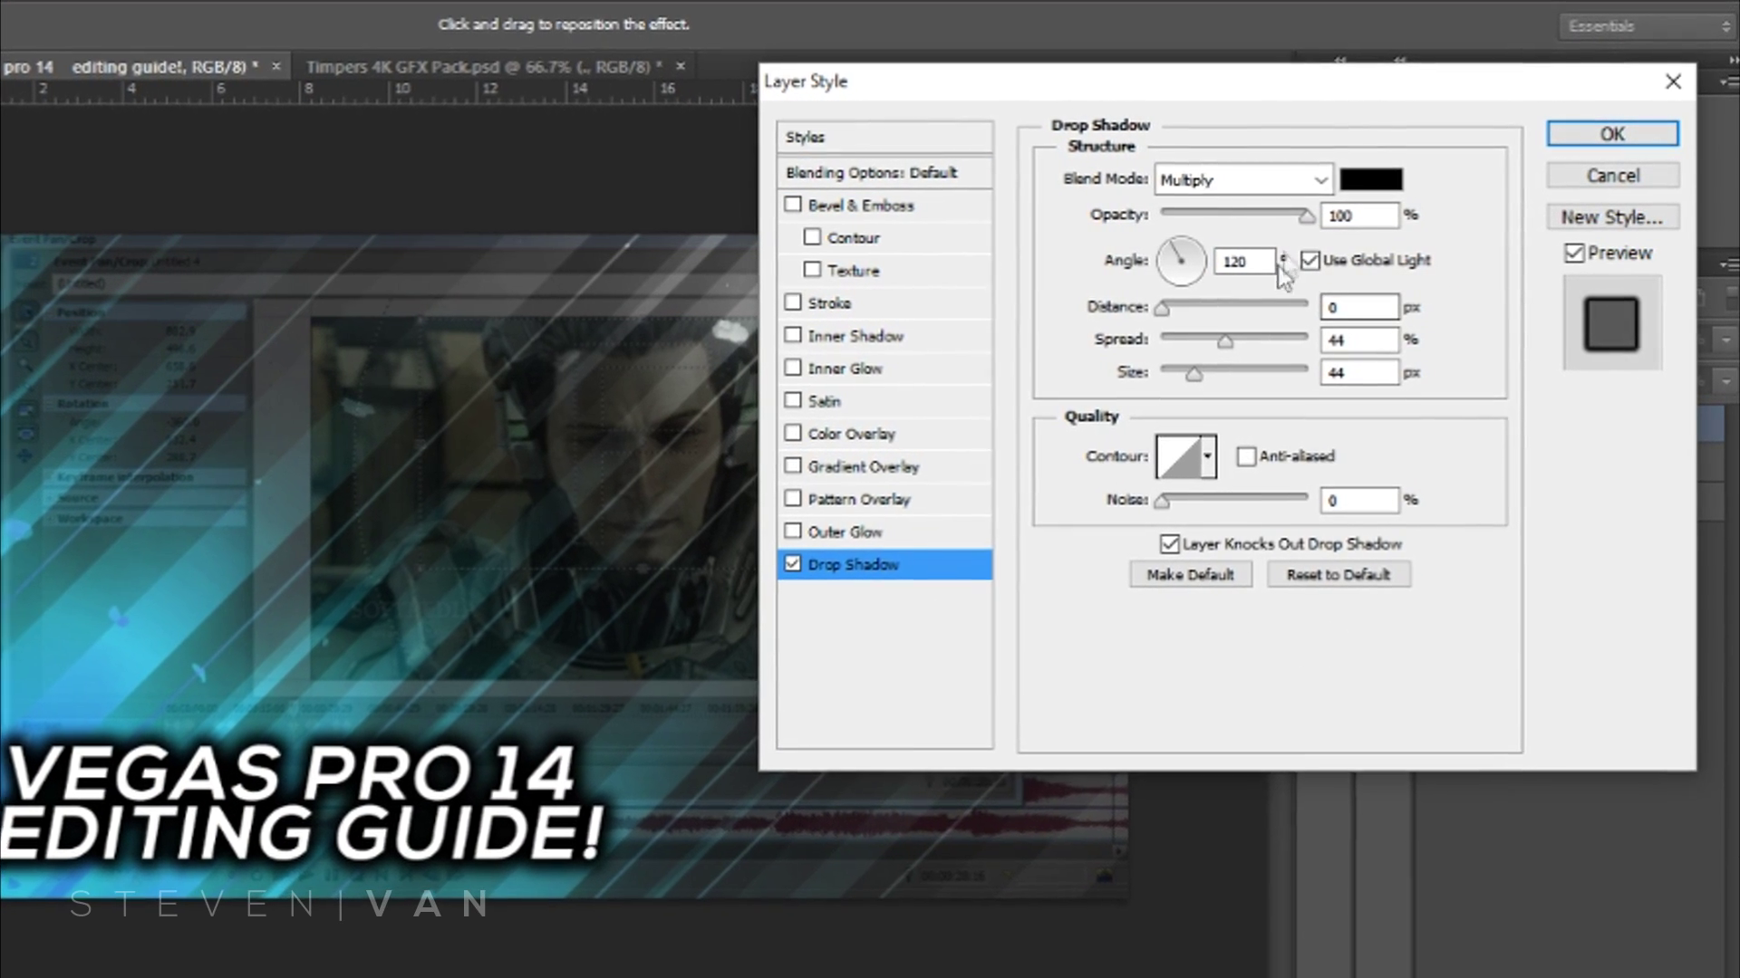
# Set the drop shadow to 22% spread, 22 px size and 14 px distance, and lower its opacity
pyautogui.doubleClick(1348, 342)
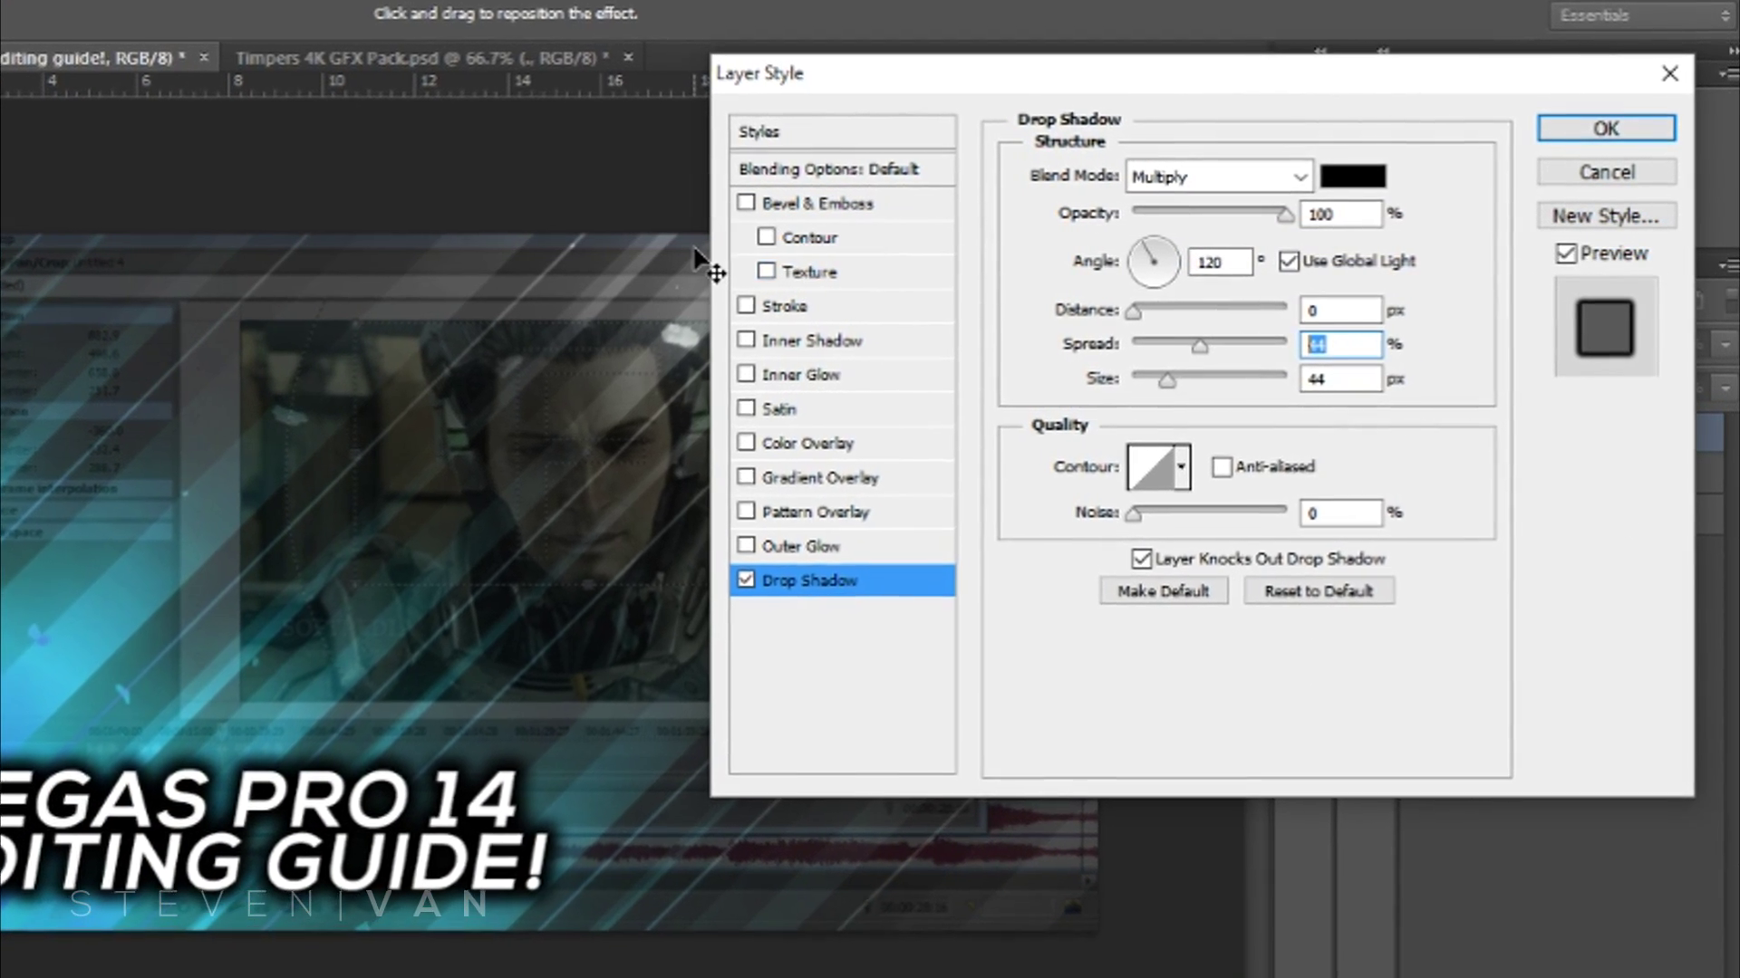
pyautogui.write('22')
pyautogui.press('Tab')
pyautogui.write('22')
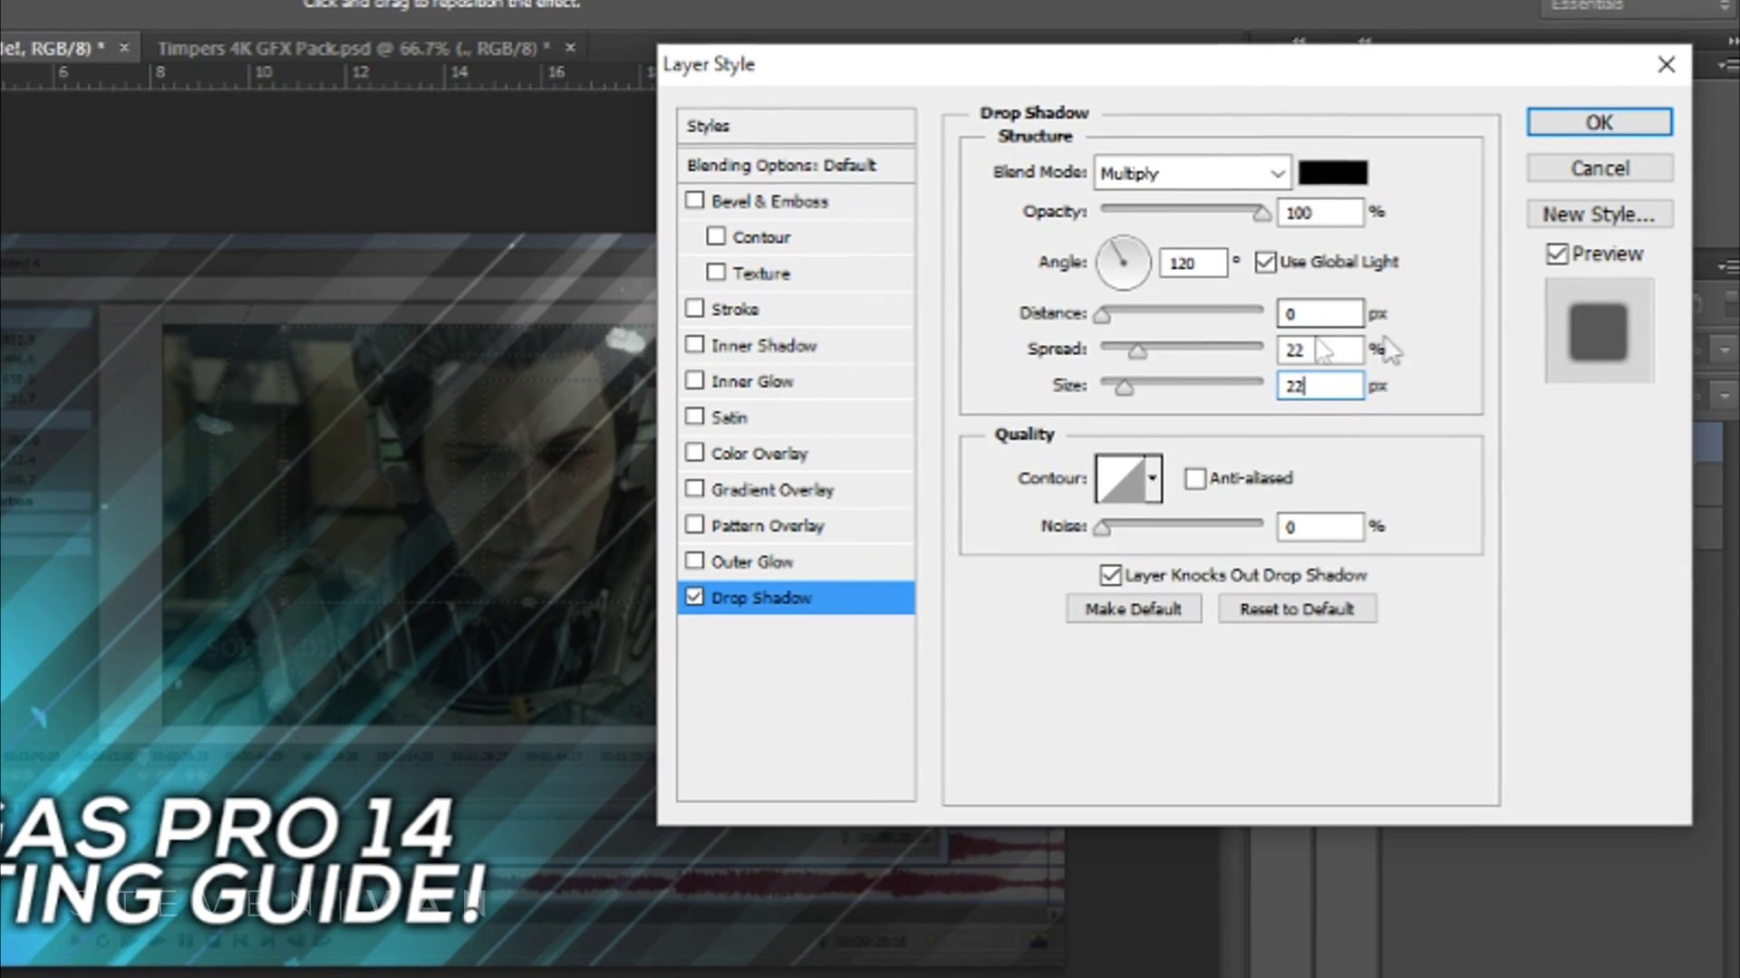
pyautogui.click(1122, 314)
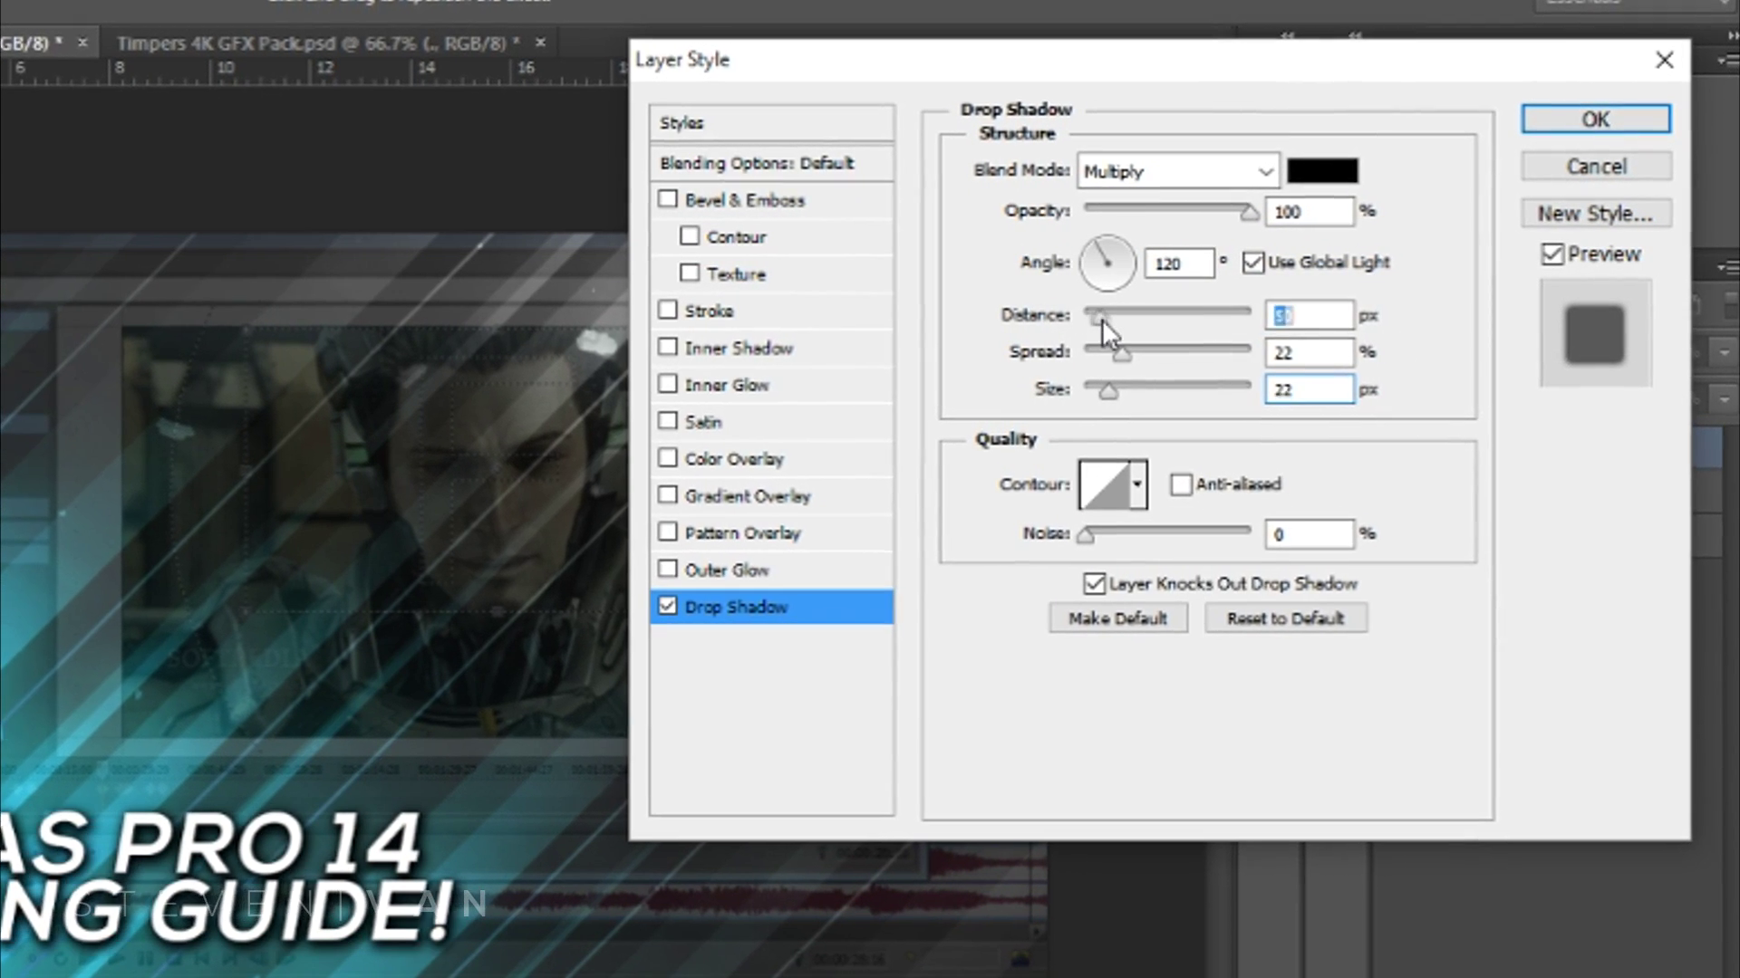
pyautogui.moveTo(1096, 322); pyautogui.dragTo(1111, 319)
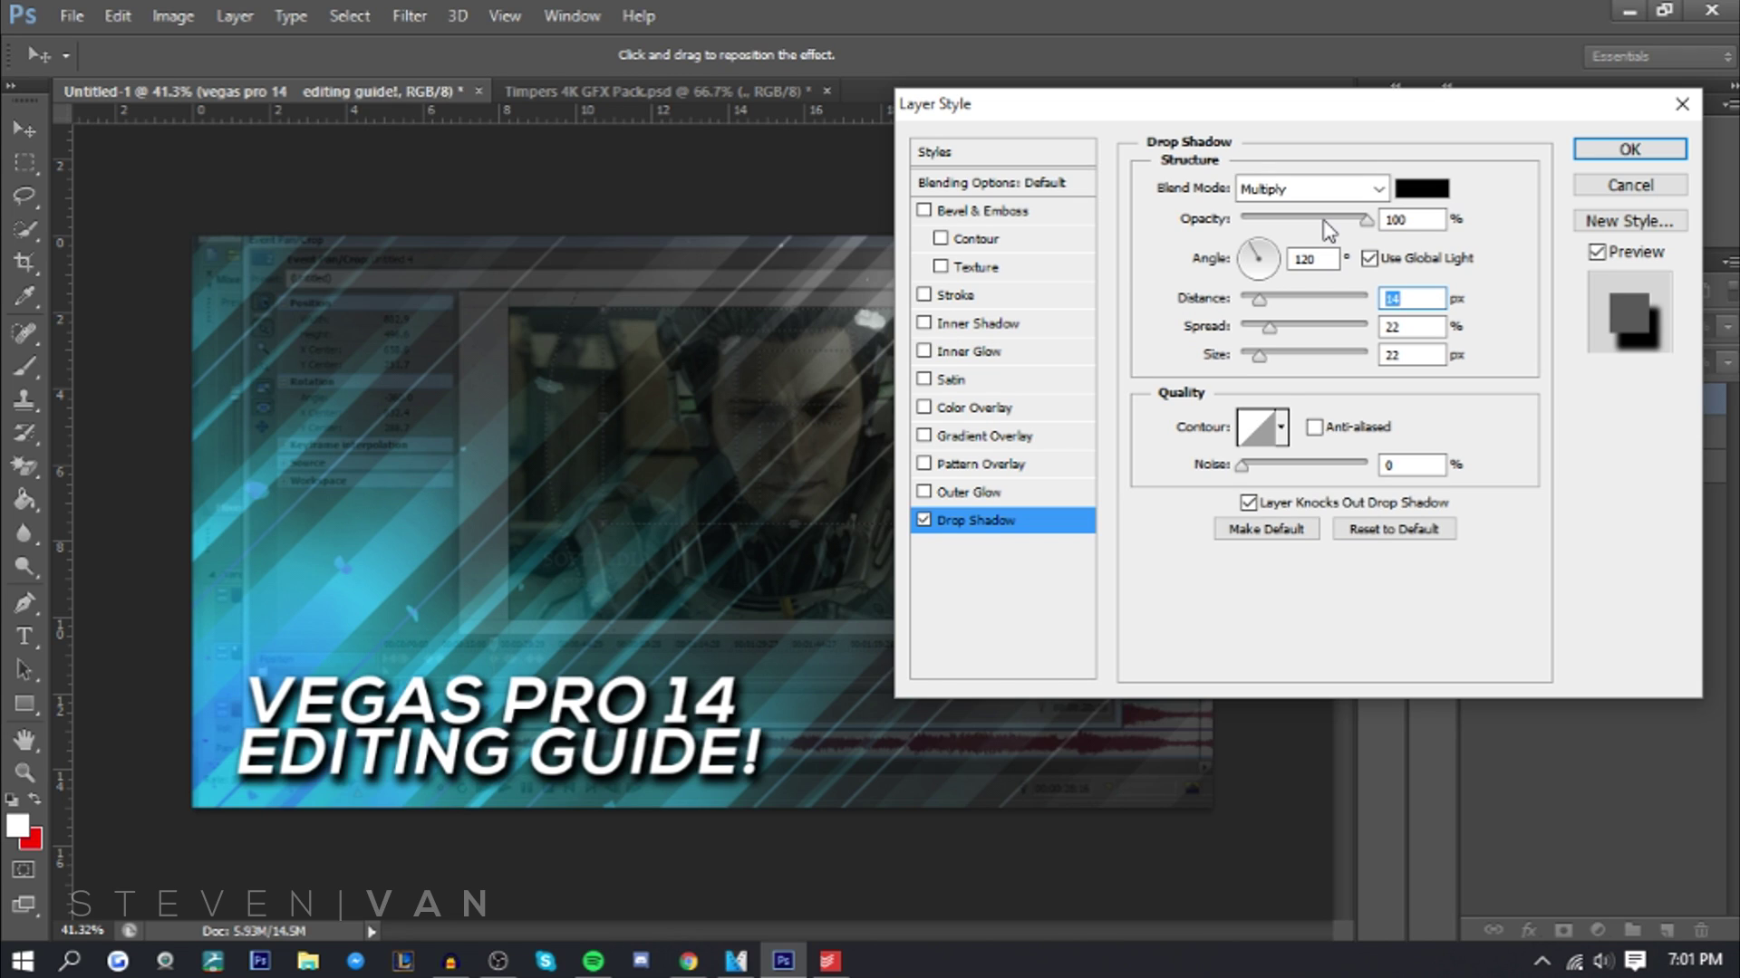
pyautogui.doubleClick(1400, 221)
pyautogui.moveTo(1365, 220); pyautogui.dragTo(1292, 229)
# Add a low-opacity black-to-white linear gradient overlay and a 2 px inner glow to the title
pyautogui.click(1029, 438)
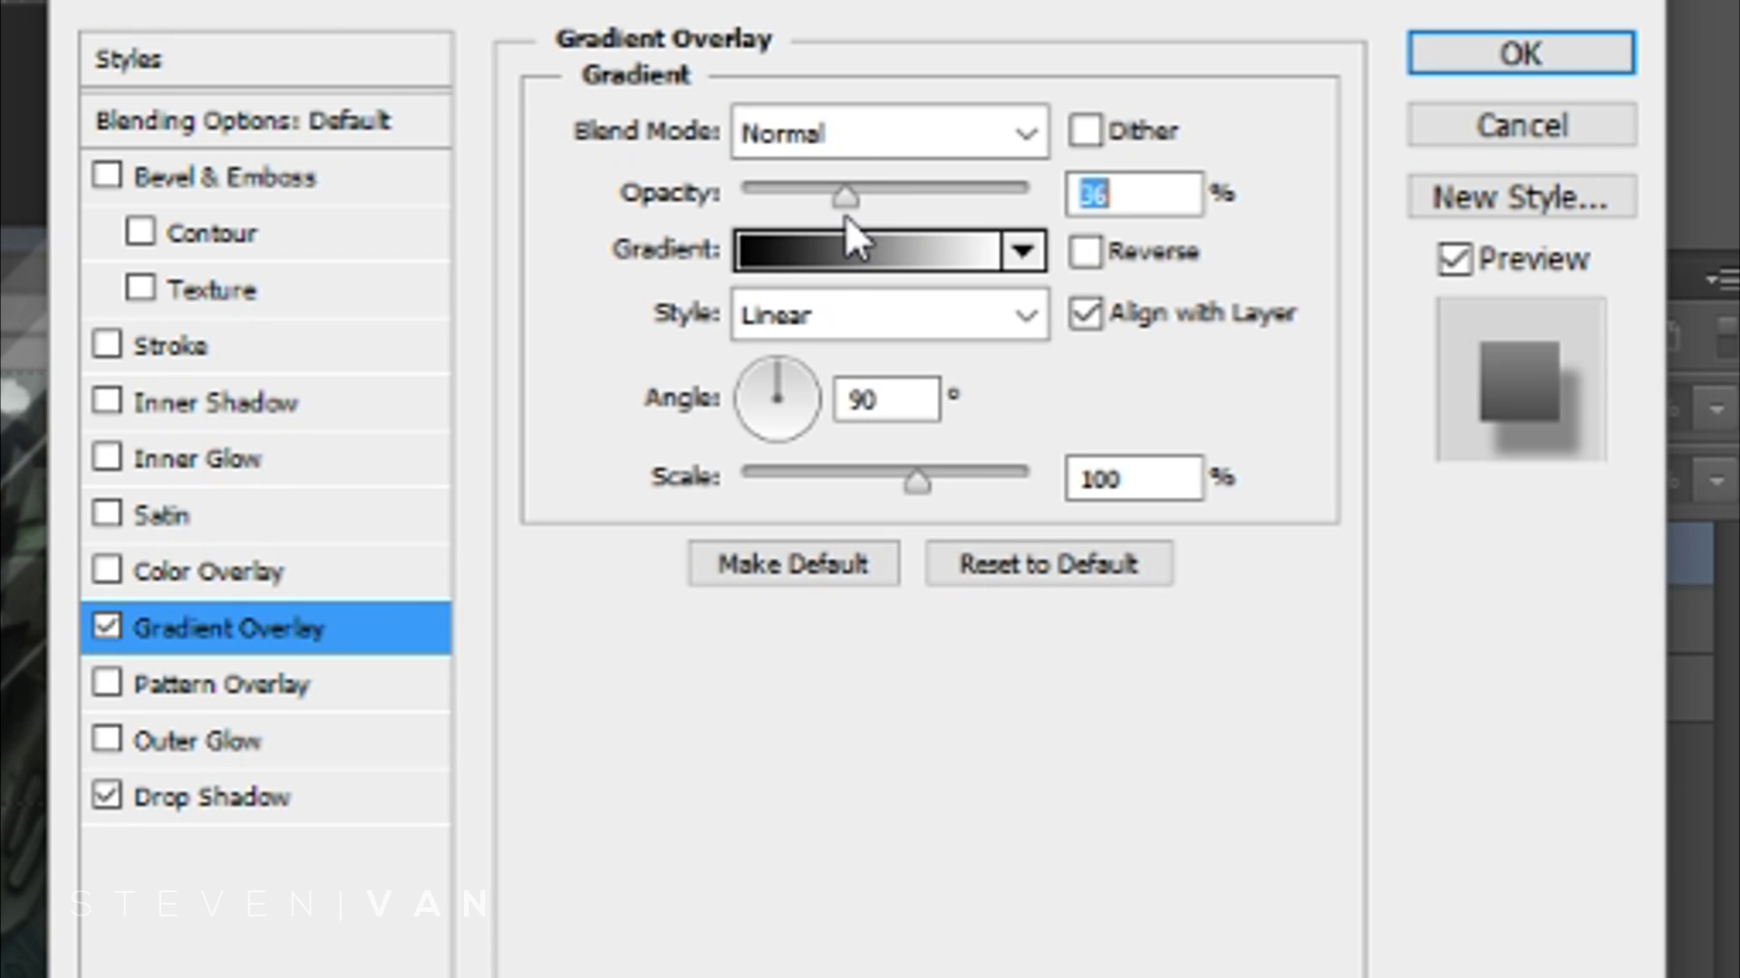
pyautogui.moveTo(845, 215); pyautogui.dragTo(835, 215)
pyautogui.click(312, 461)
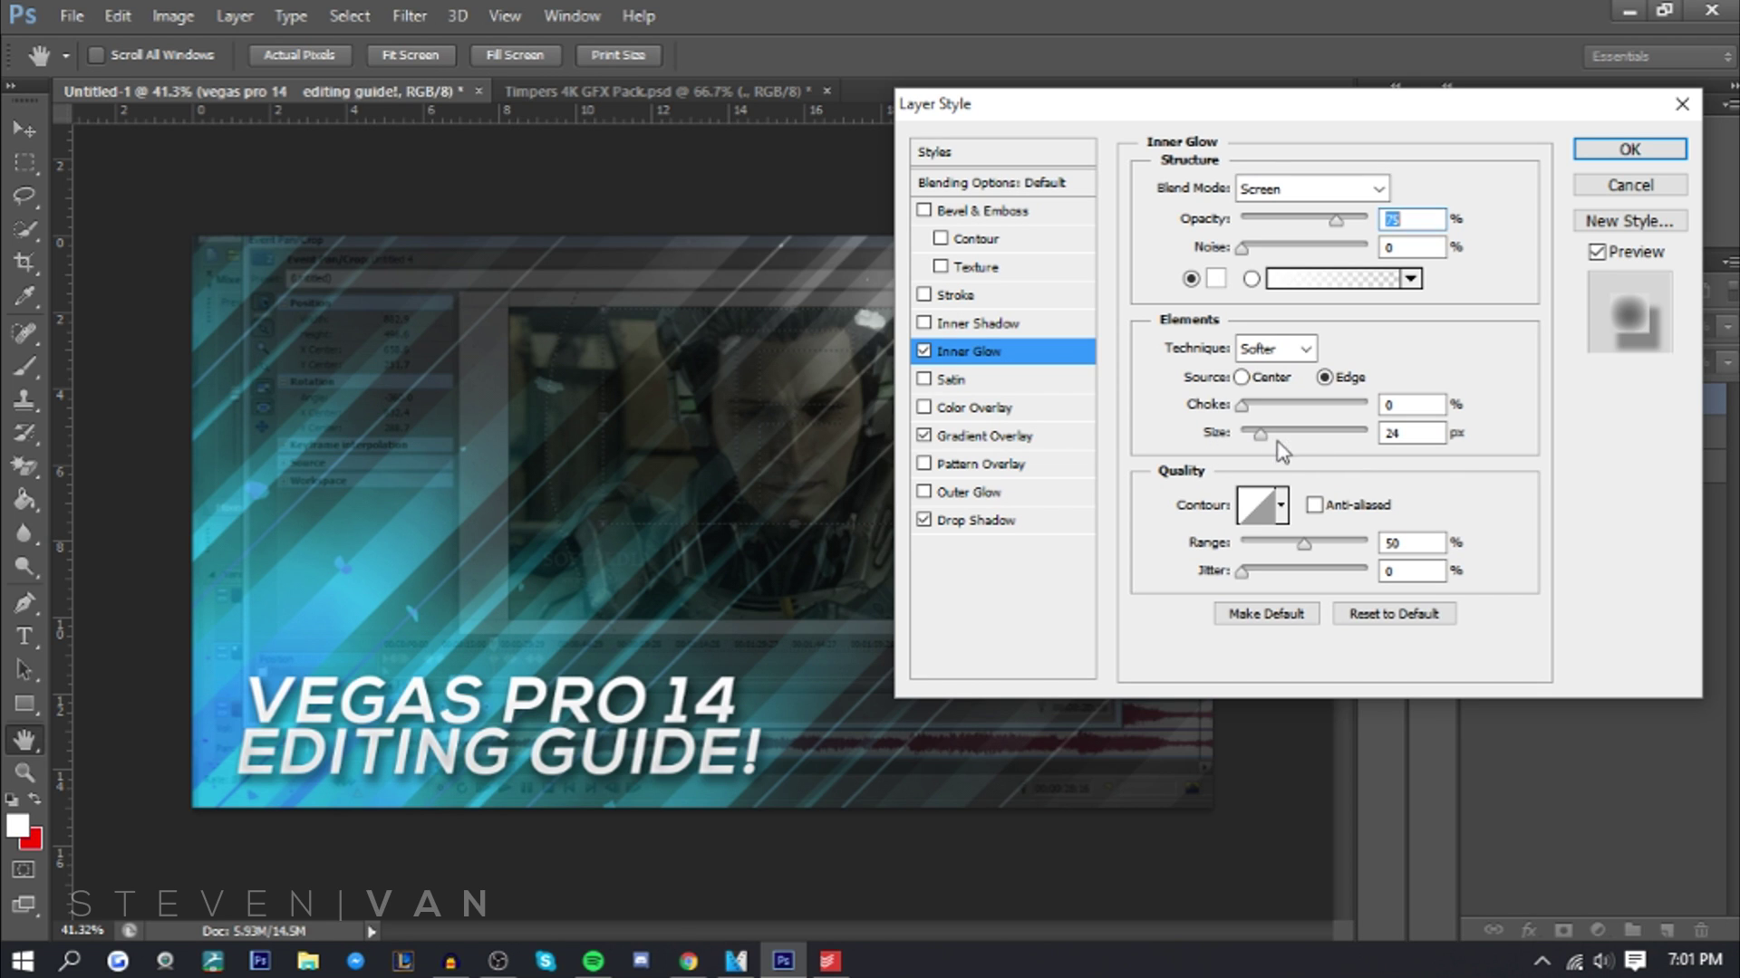
pyautogui.moveTo(1253, 437); pyautogui.dragTo(1238, 435)
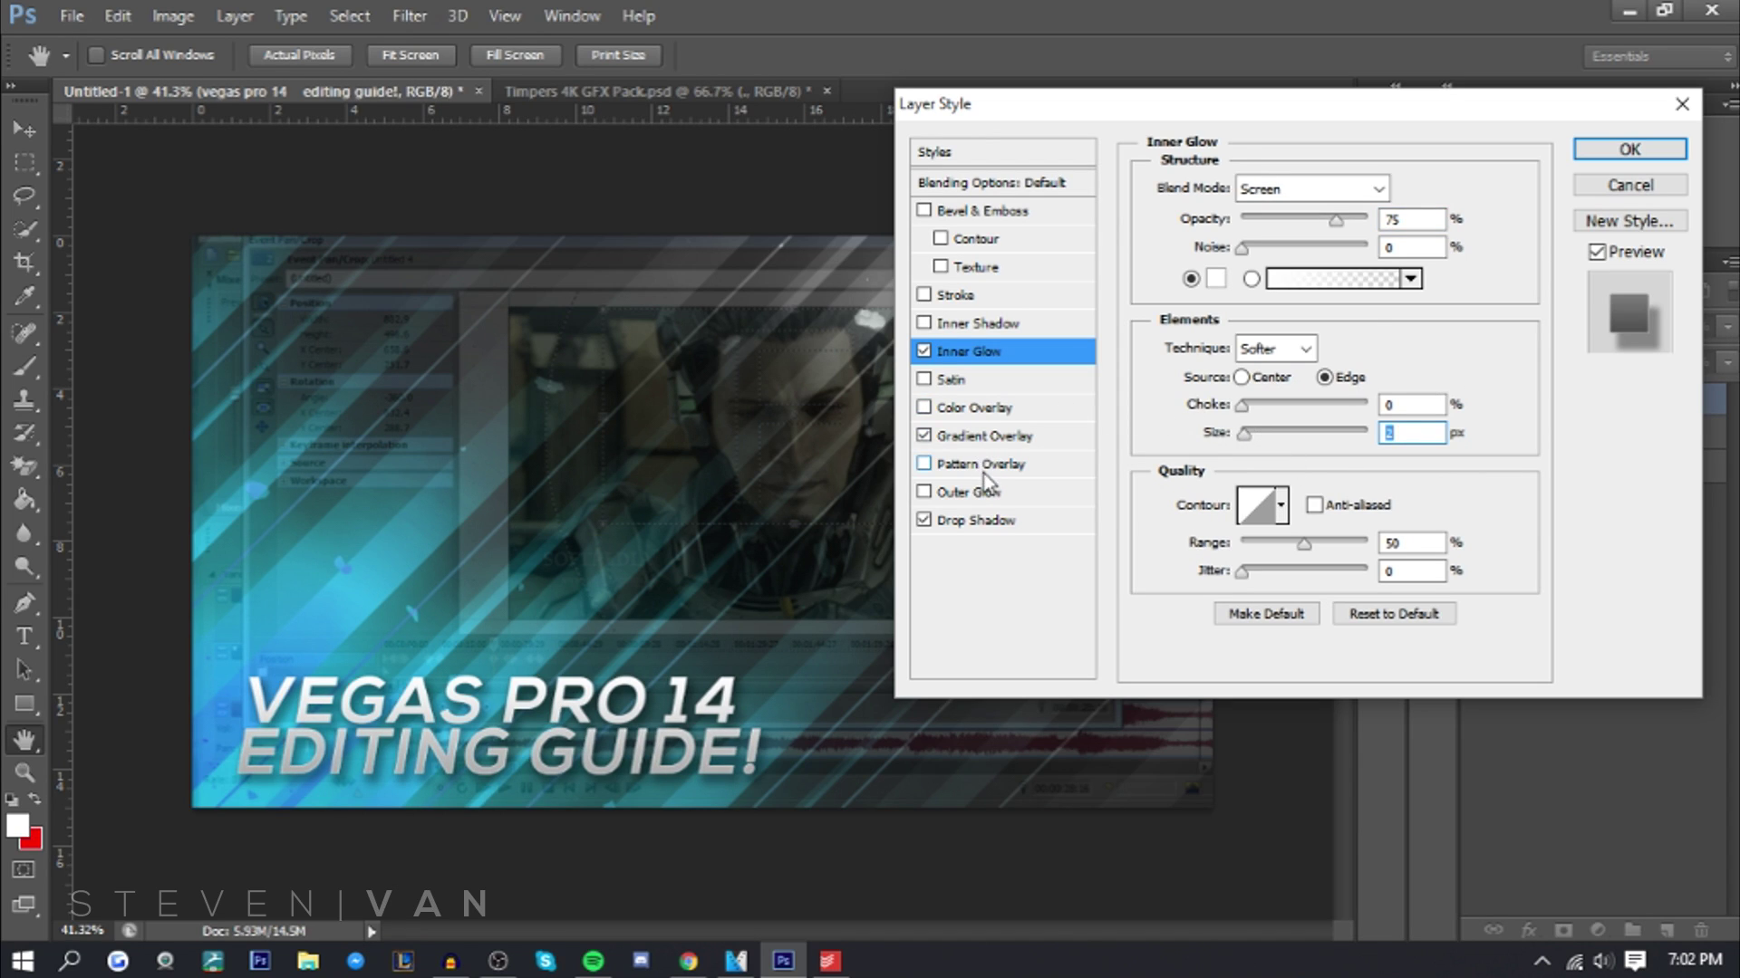
# Try a pattern overlay on the title
pyautogui.click(923, 463)
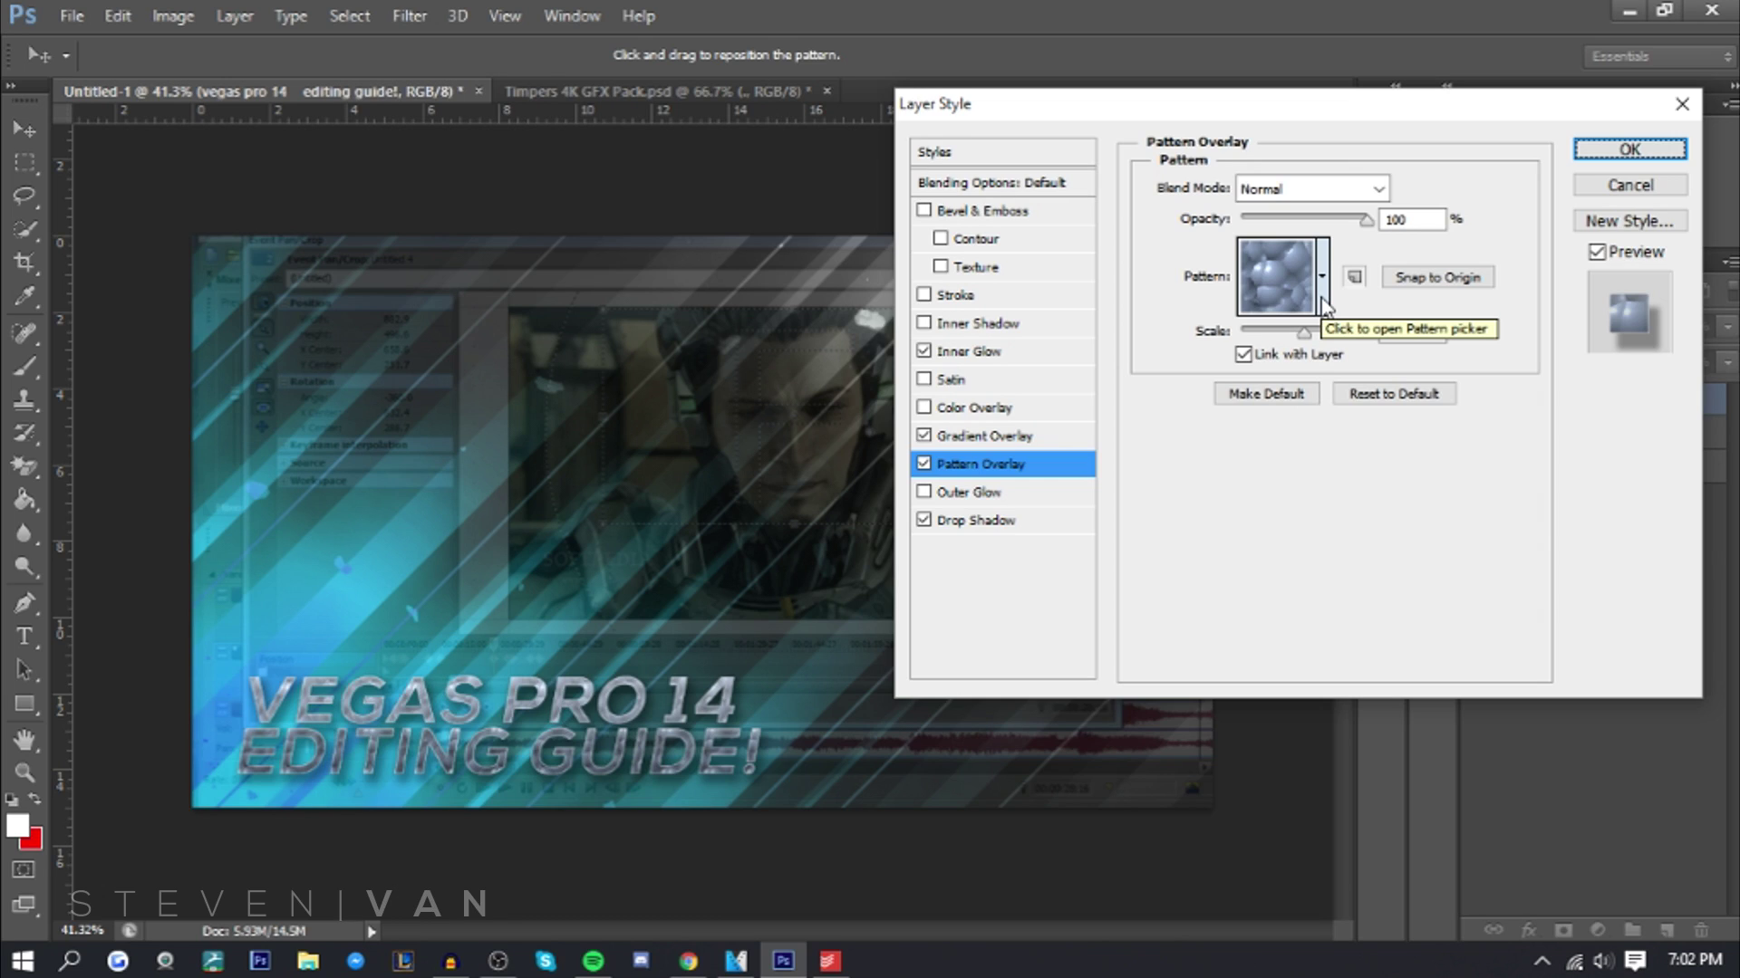
pyautogui.click(923, 463)
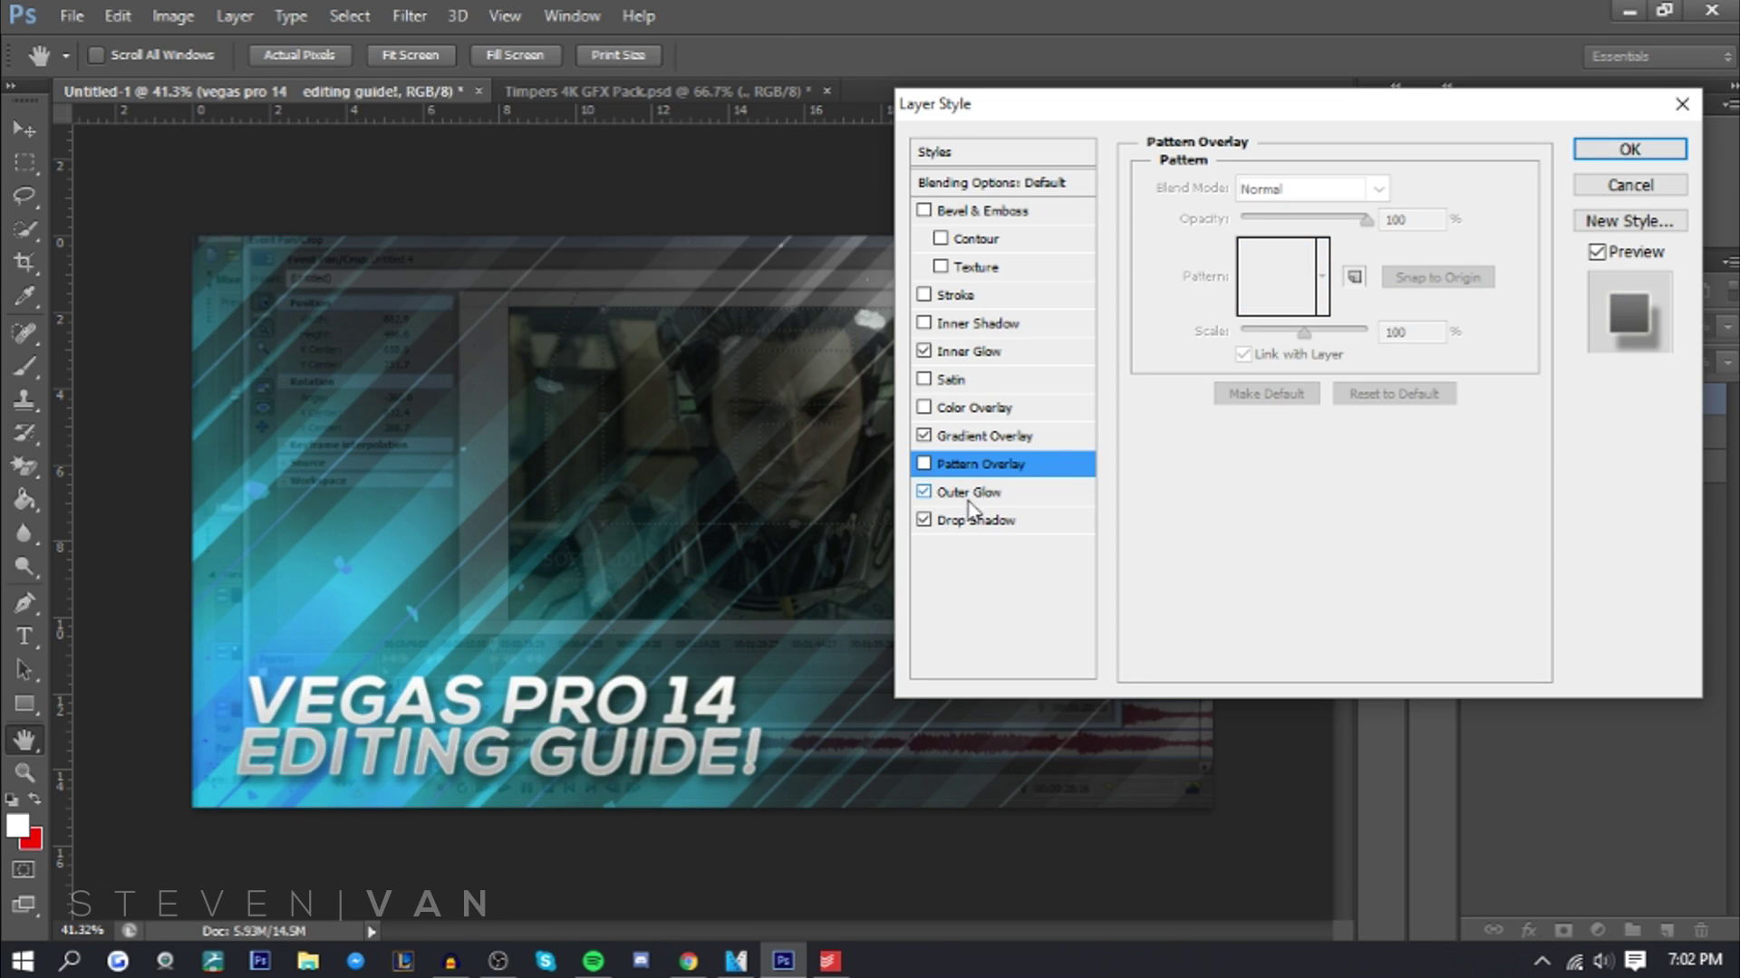
# Add a white outer glow to the title with a size of 120 px
pyautogui.click(968, 493)
pyautogui.click(1216, 281)
pyautogui.click(1122, 51)
pyautogui.press('Return')
pyautogui.moveTo(1260, 410); pyautogui.dragTo(1306, 419)
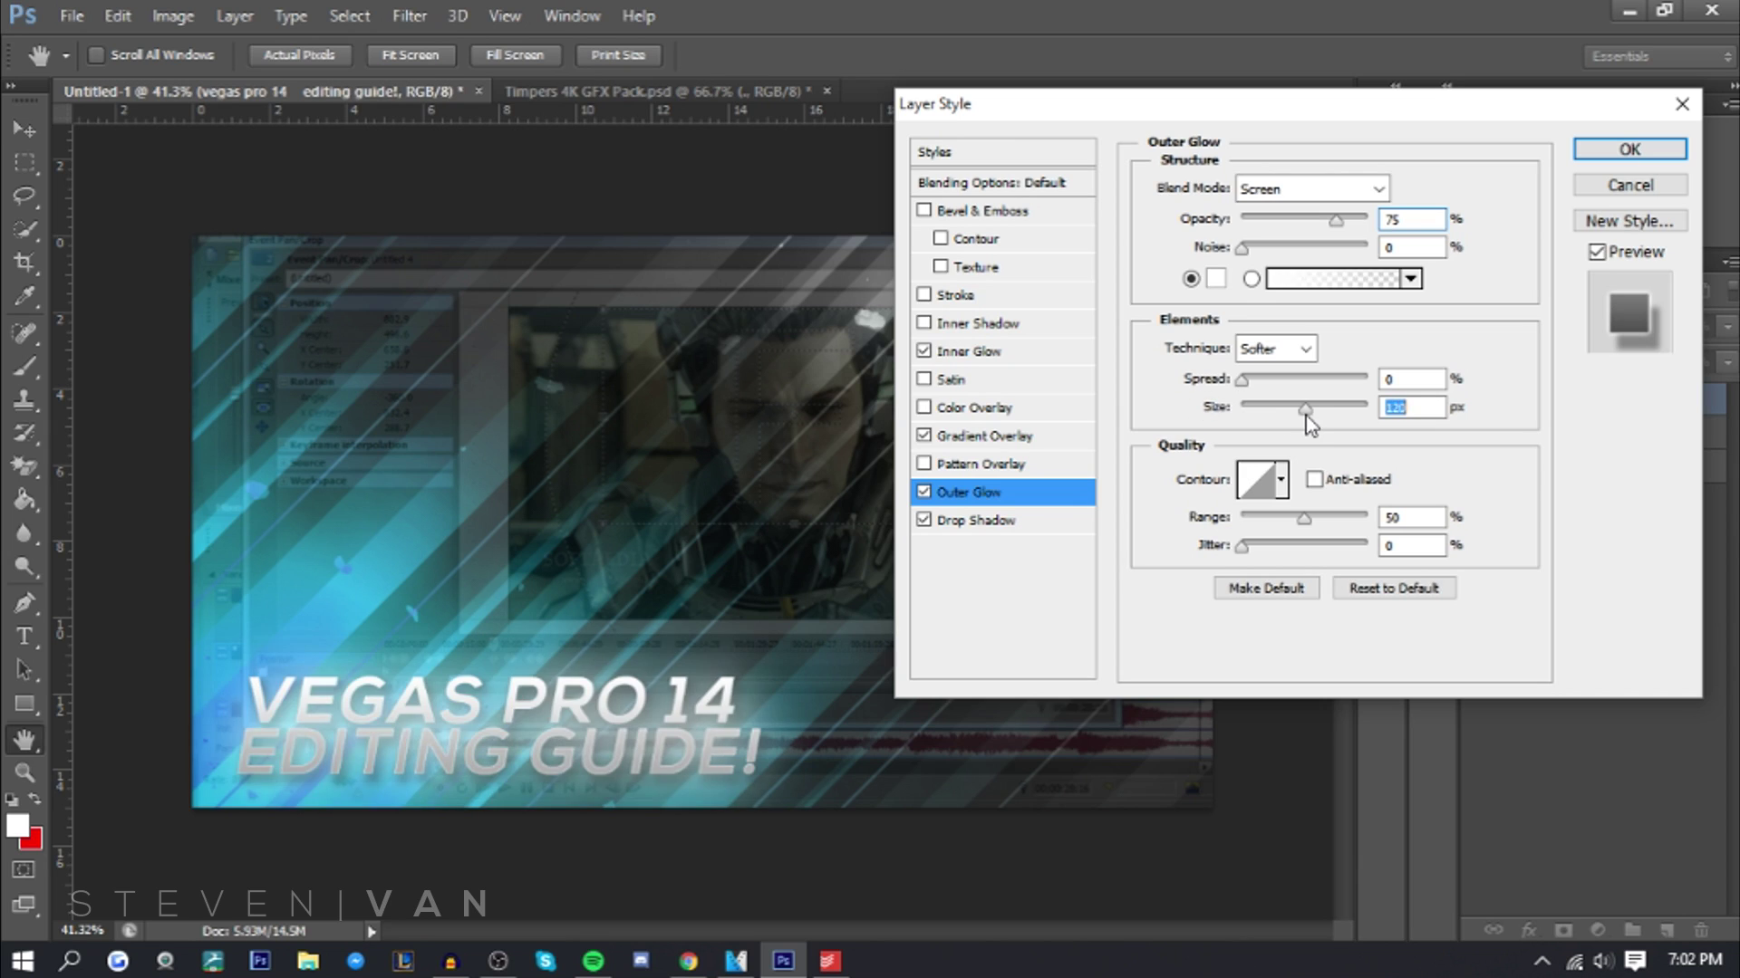
# Turn off the title's outer glow and apply the layer style
pyautogui.click(924, 491)
pyautogui.press('Return')
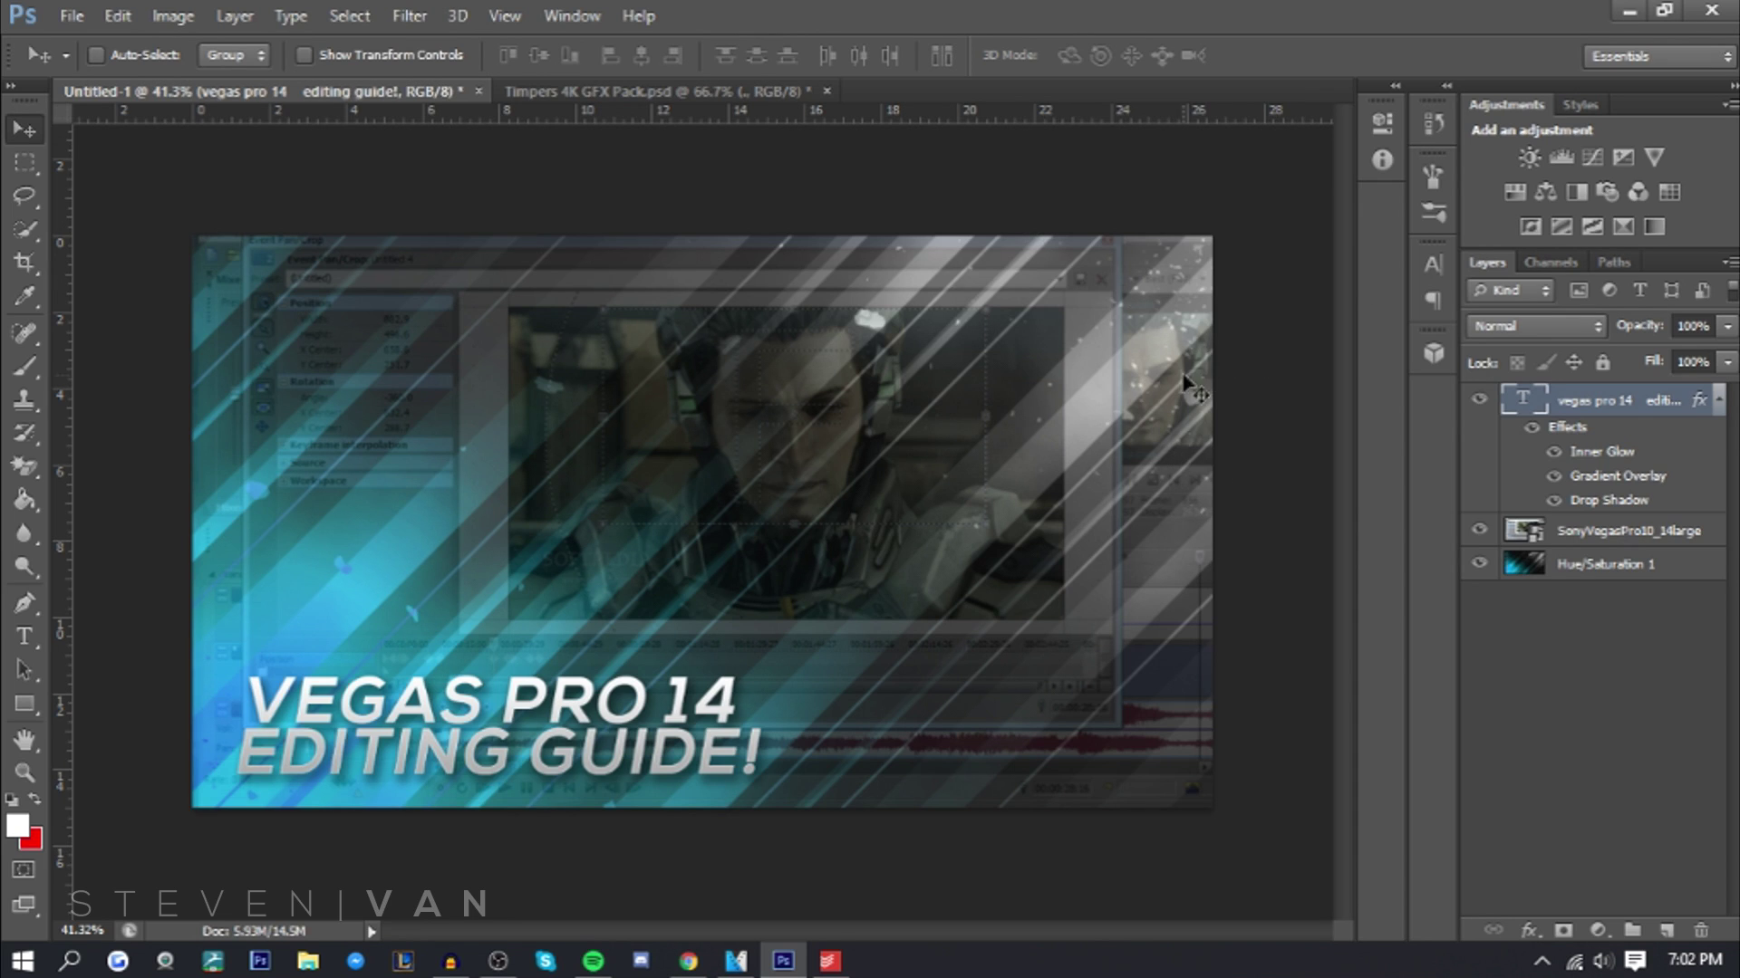
# Switch to Chrome and search Google Images for "vegas pro 14 logo"
pyautogui.hotkey('alt', 'Tab')
pyautogui.click(582, 60)
pyautogui.write('v')
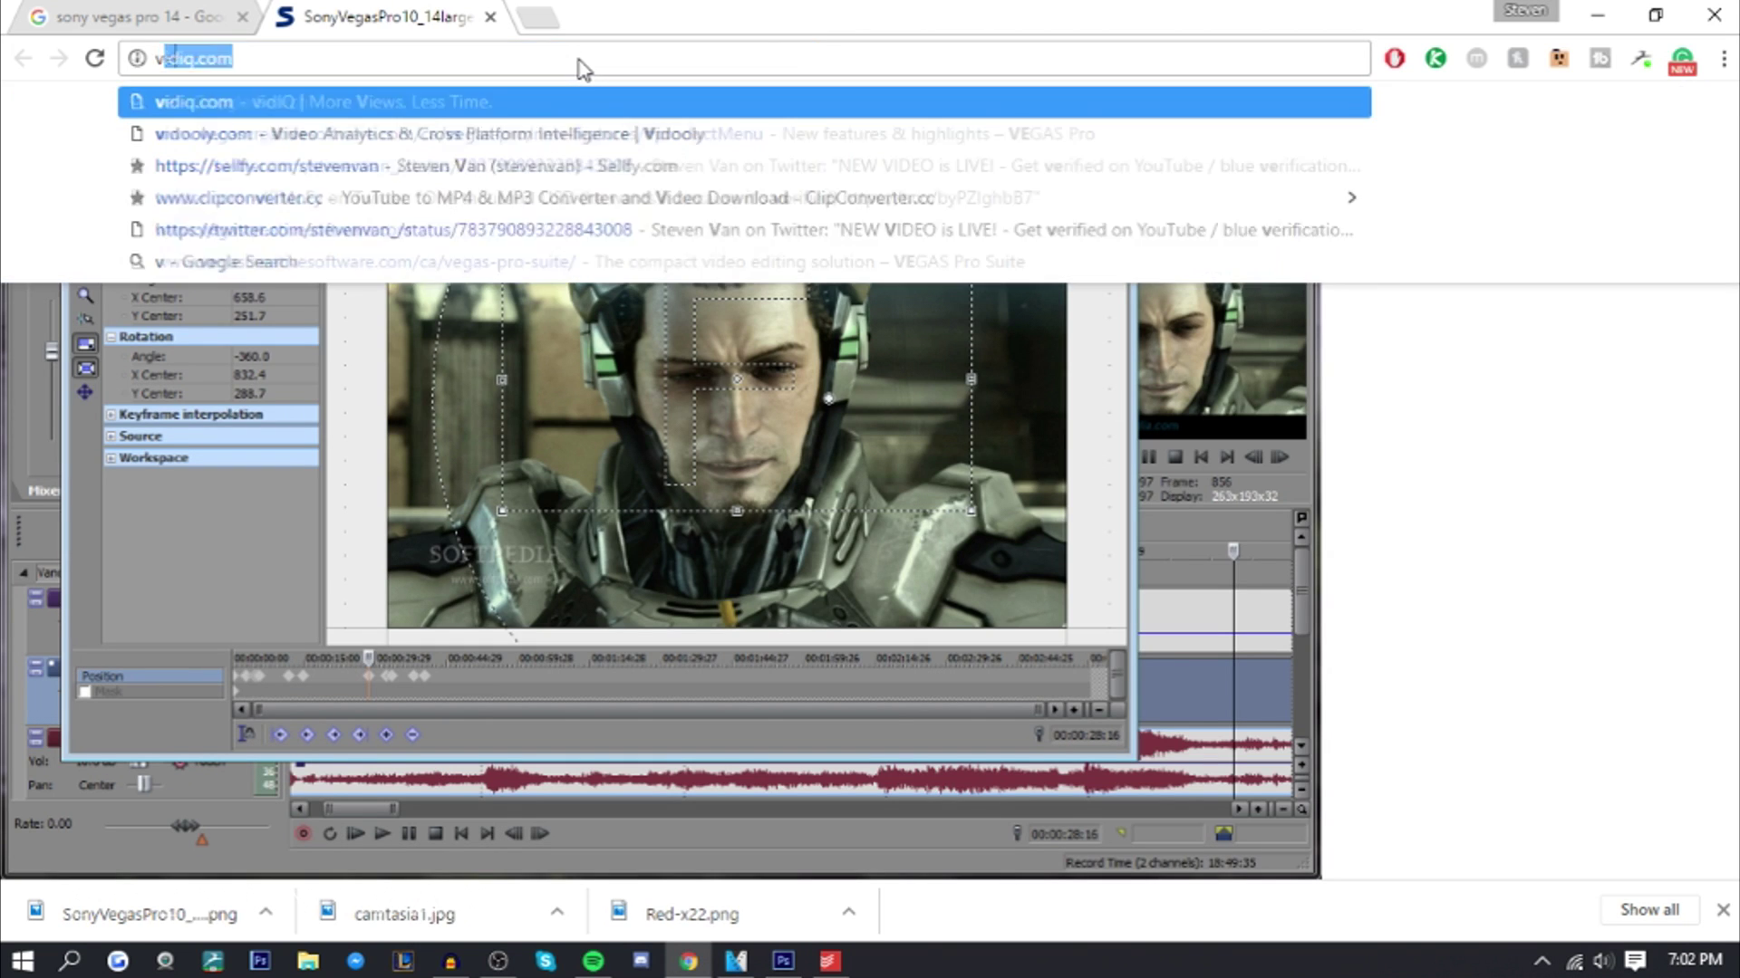
pyautogui.write('egas pro 14 logo')
pyautogui.press('Return')
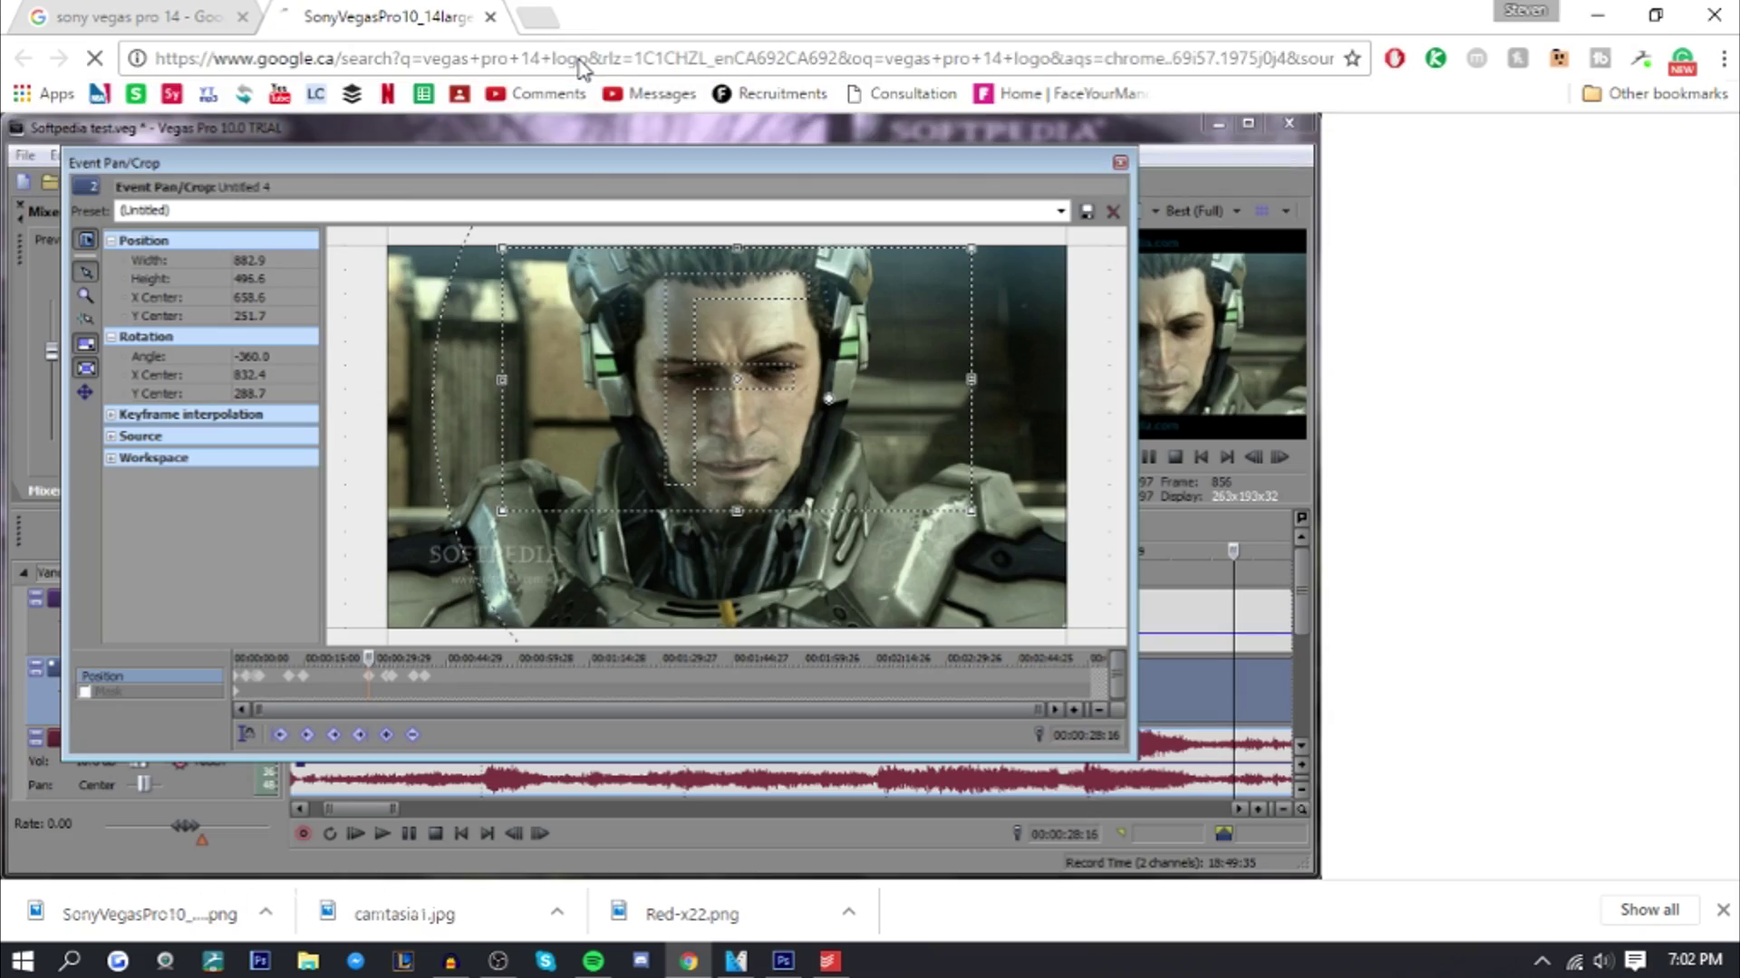
pyautogui.click(268, 226)
# Open the first Vegas Pro 14 result with the three coloured software boxes at full size and save the image
pyautogui.scroll(-9, 426, 403)
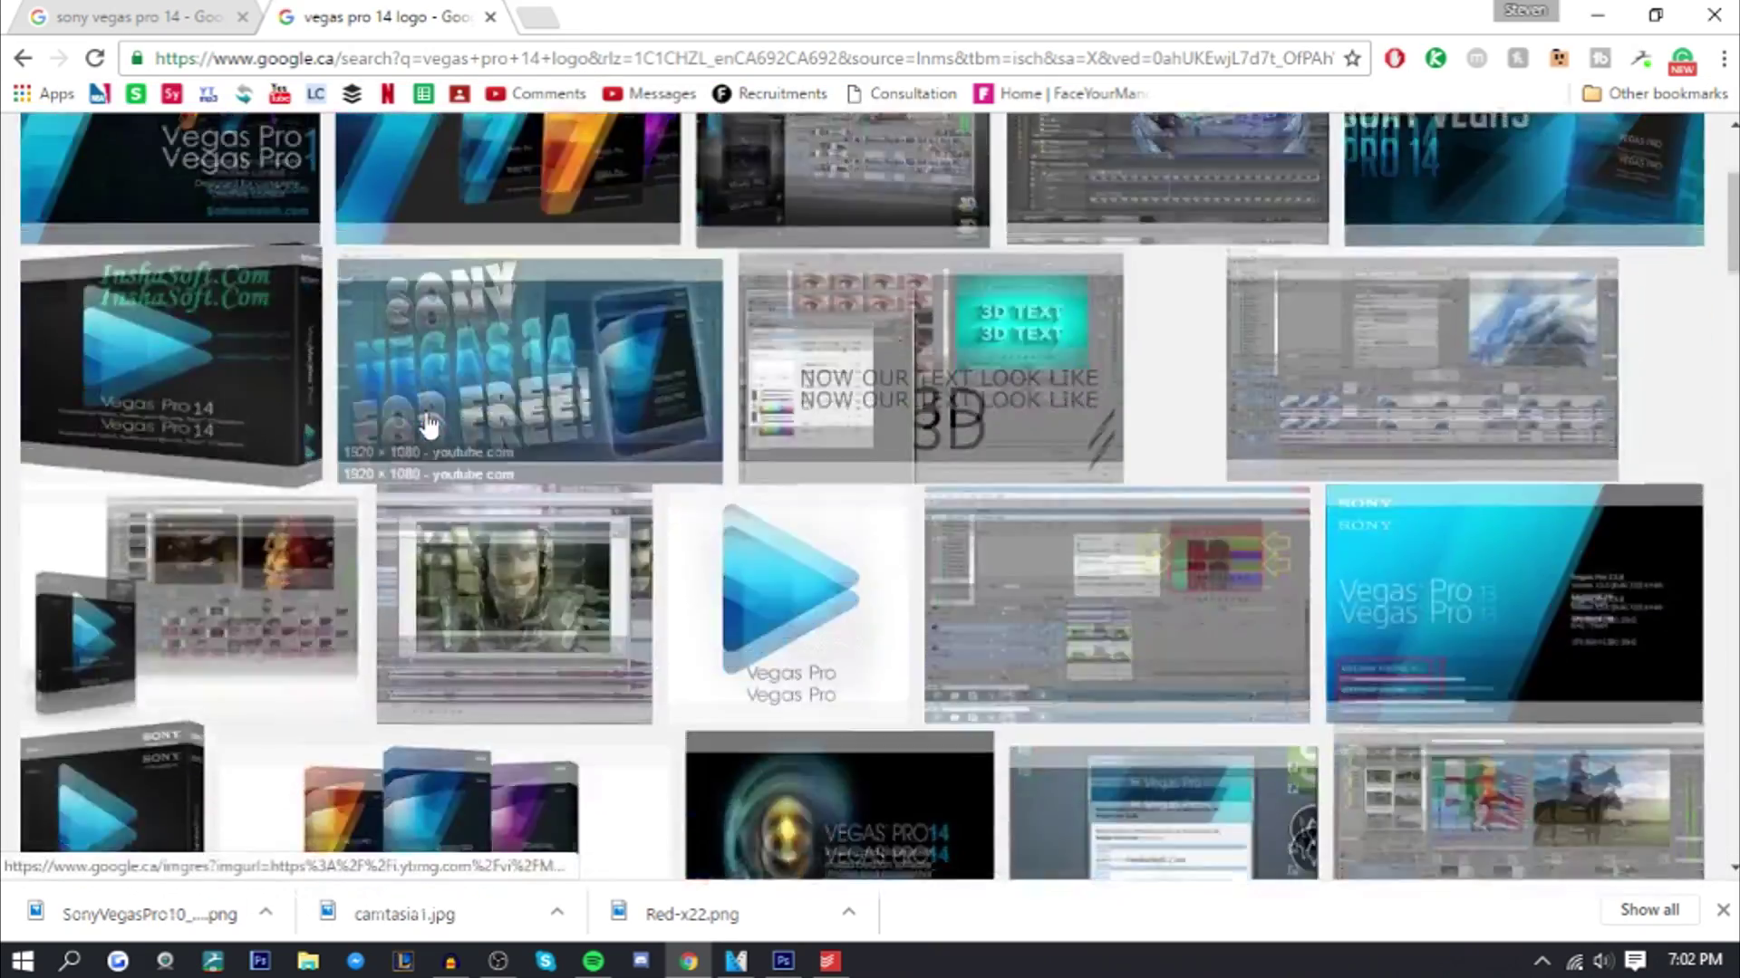
pyautogui.scroll(-4, 427, 420)
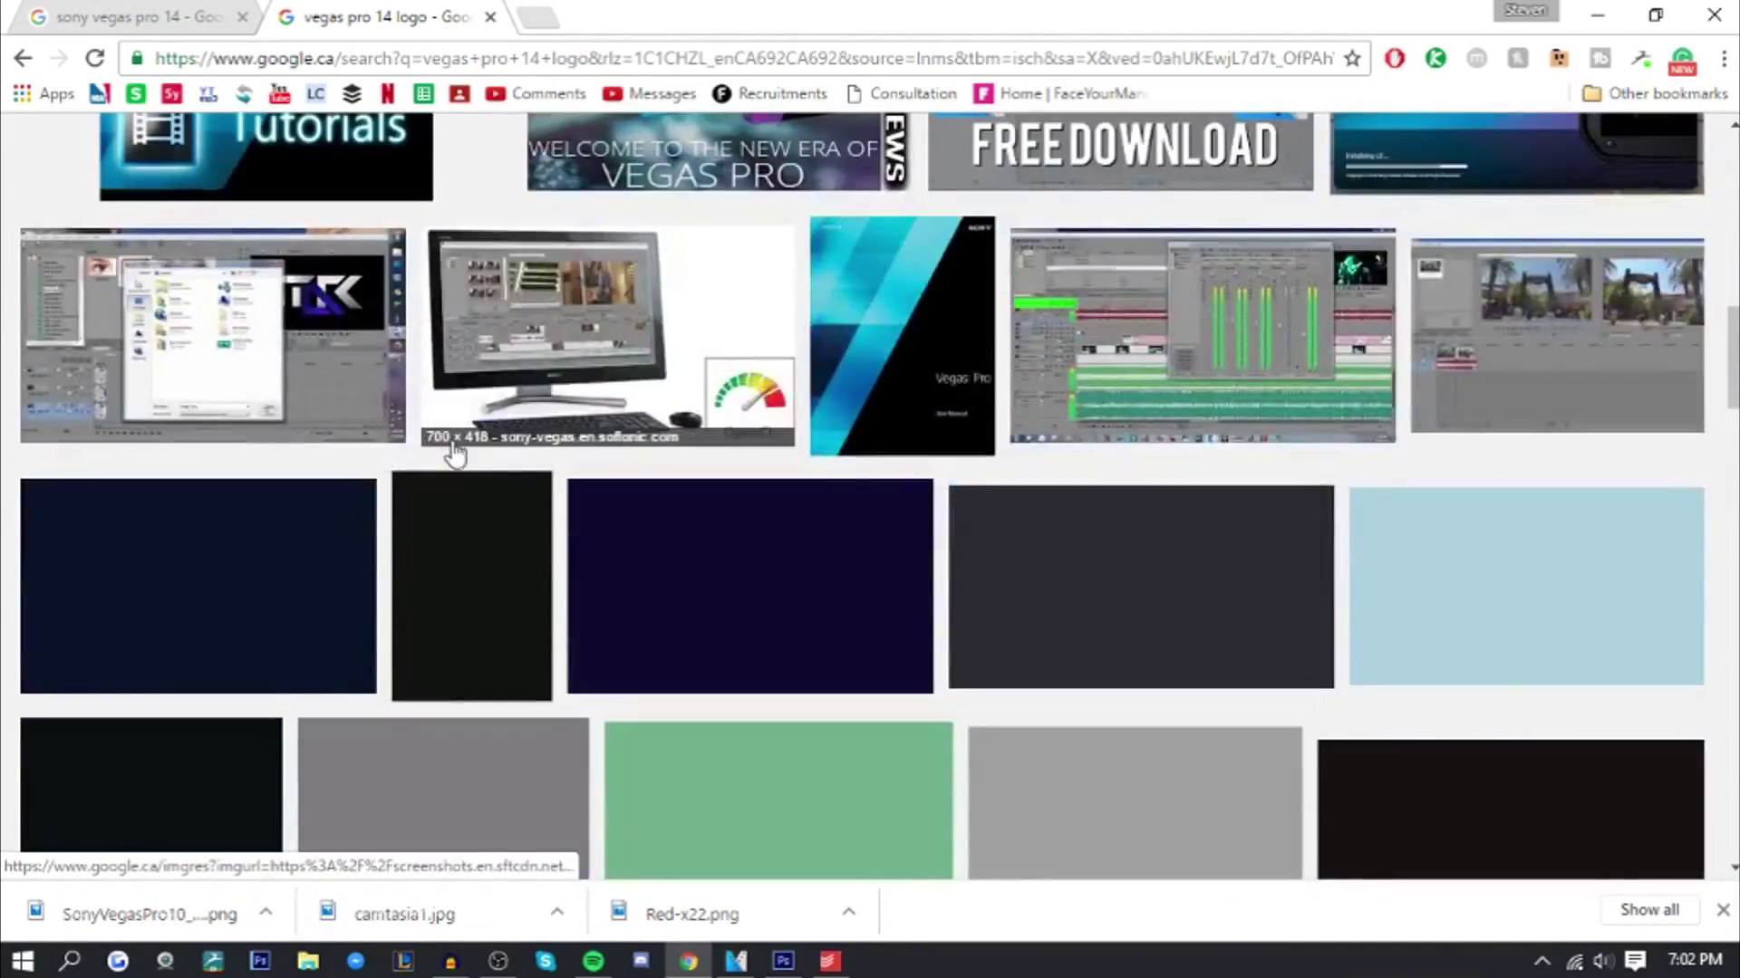
pyautogui.scroll(8, 450, 450)
pyautogui.scroll(6, 1019, 448)
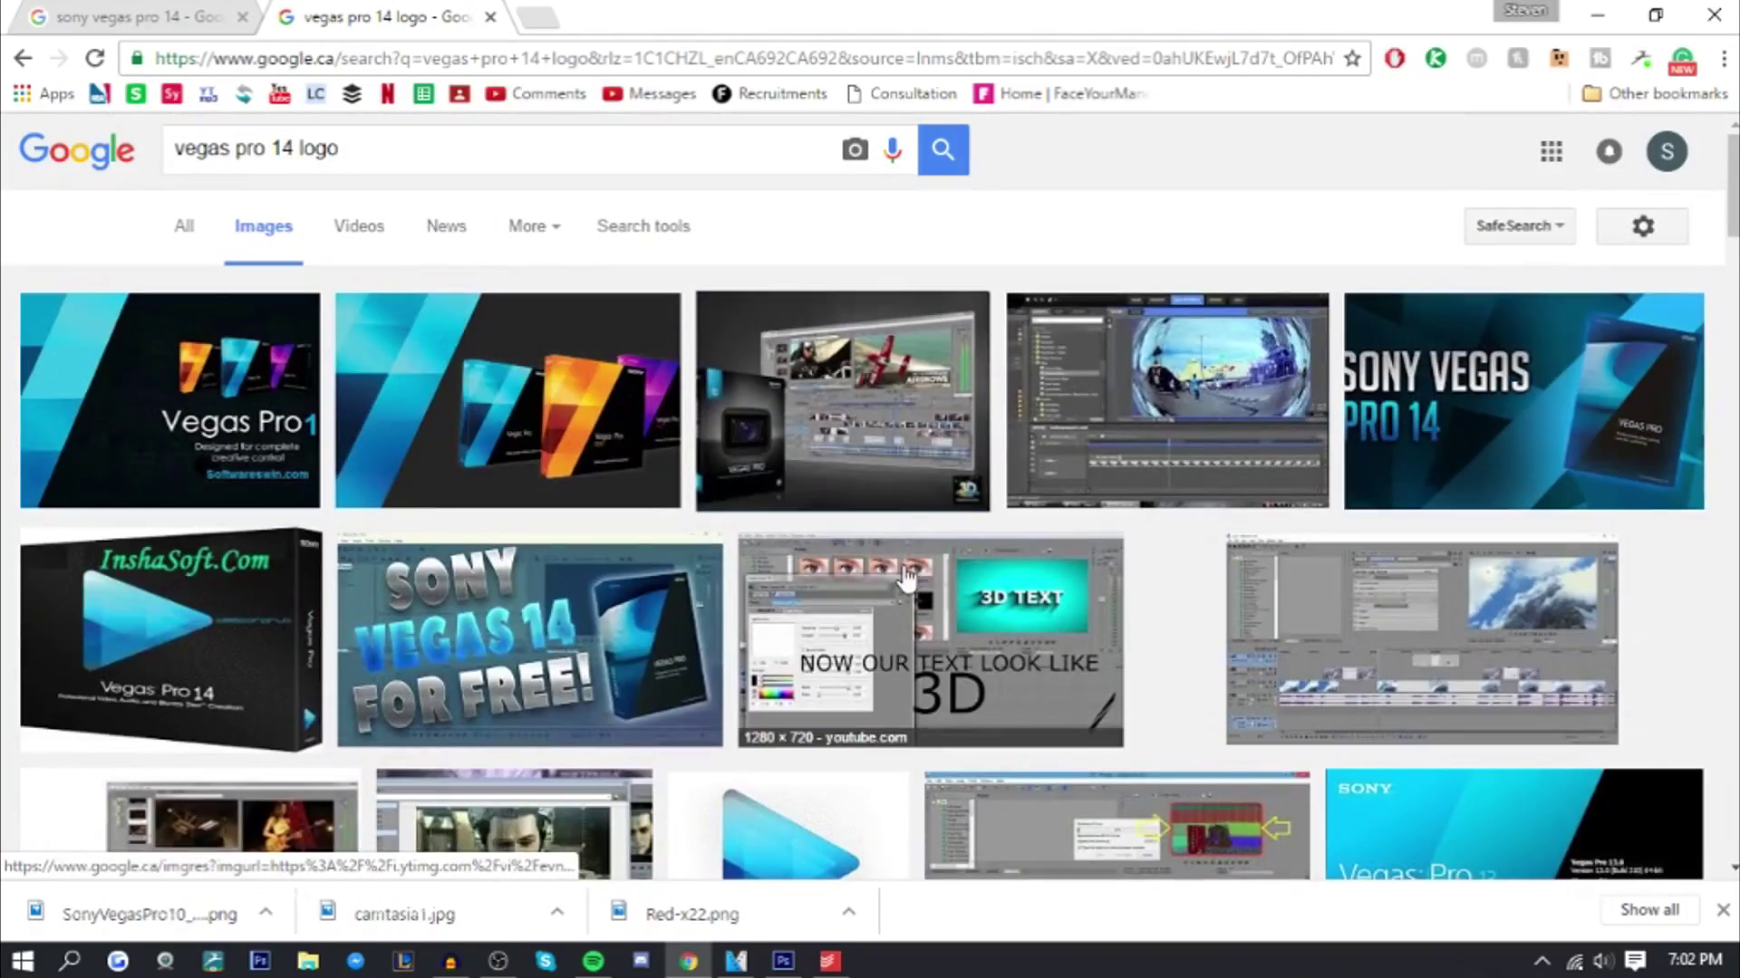
pyautogui.click(261, 415)
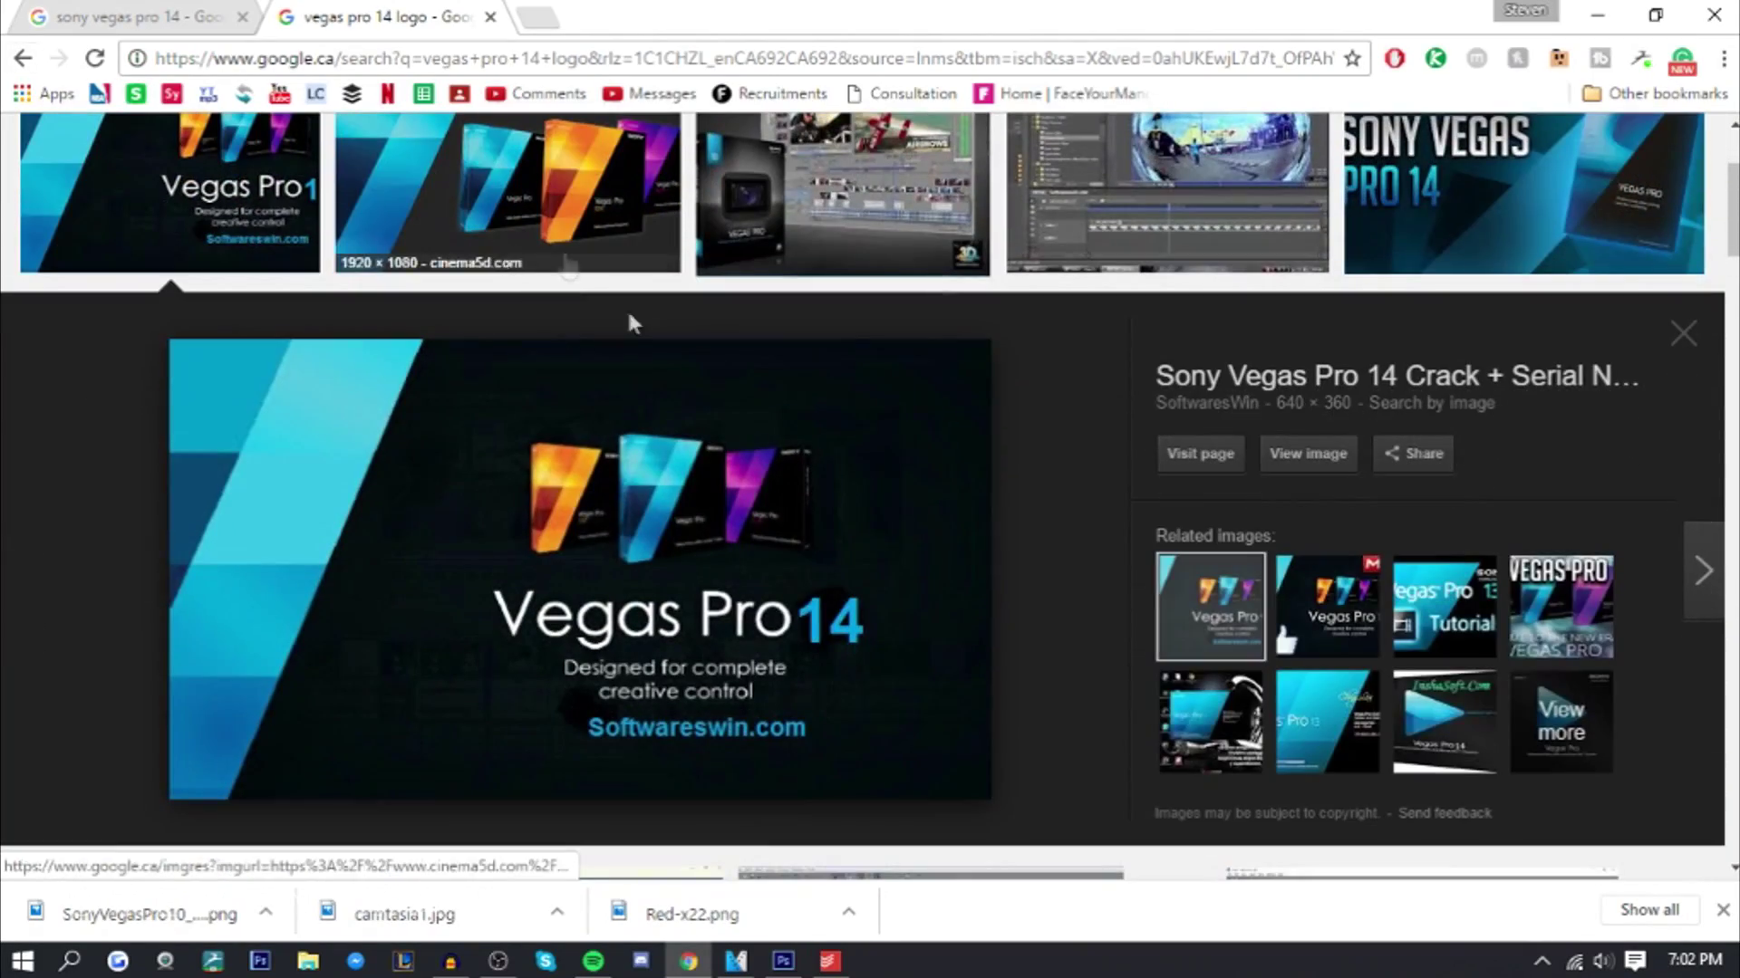
pyautogui.click(1314, 455)
pyautogui.rightClick(589, 301)
pyautogui.click(616, 342)
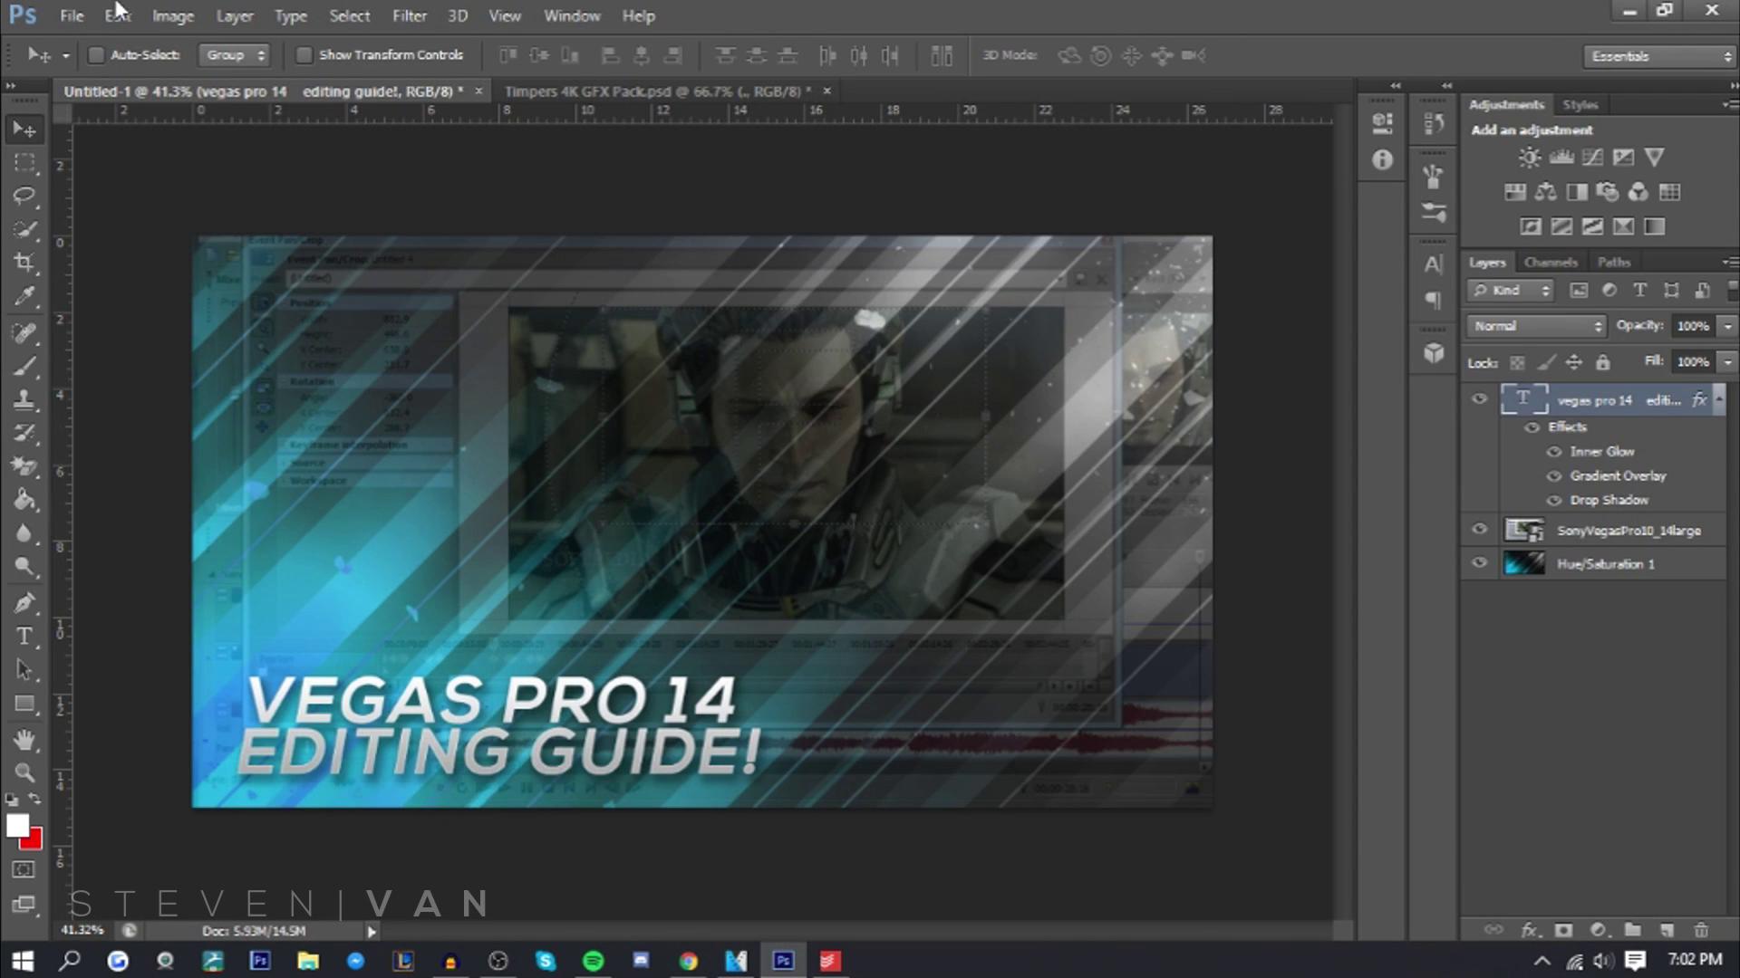
# In Photoshop, place the downloaded Sony-Vegas-Pro-13 image and enlarge it until the three software boxes span the canvas
pyautogui.click(72, 16)
pyautogui.click(190, 424)
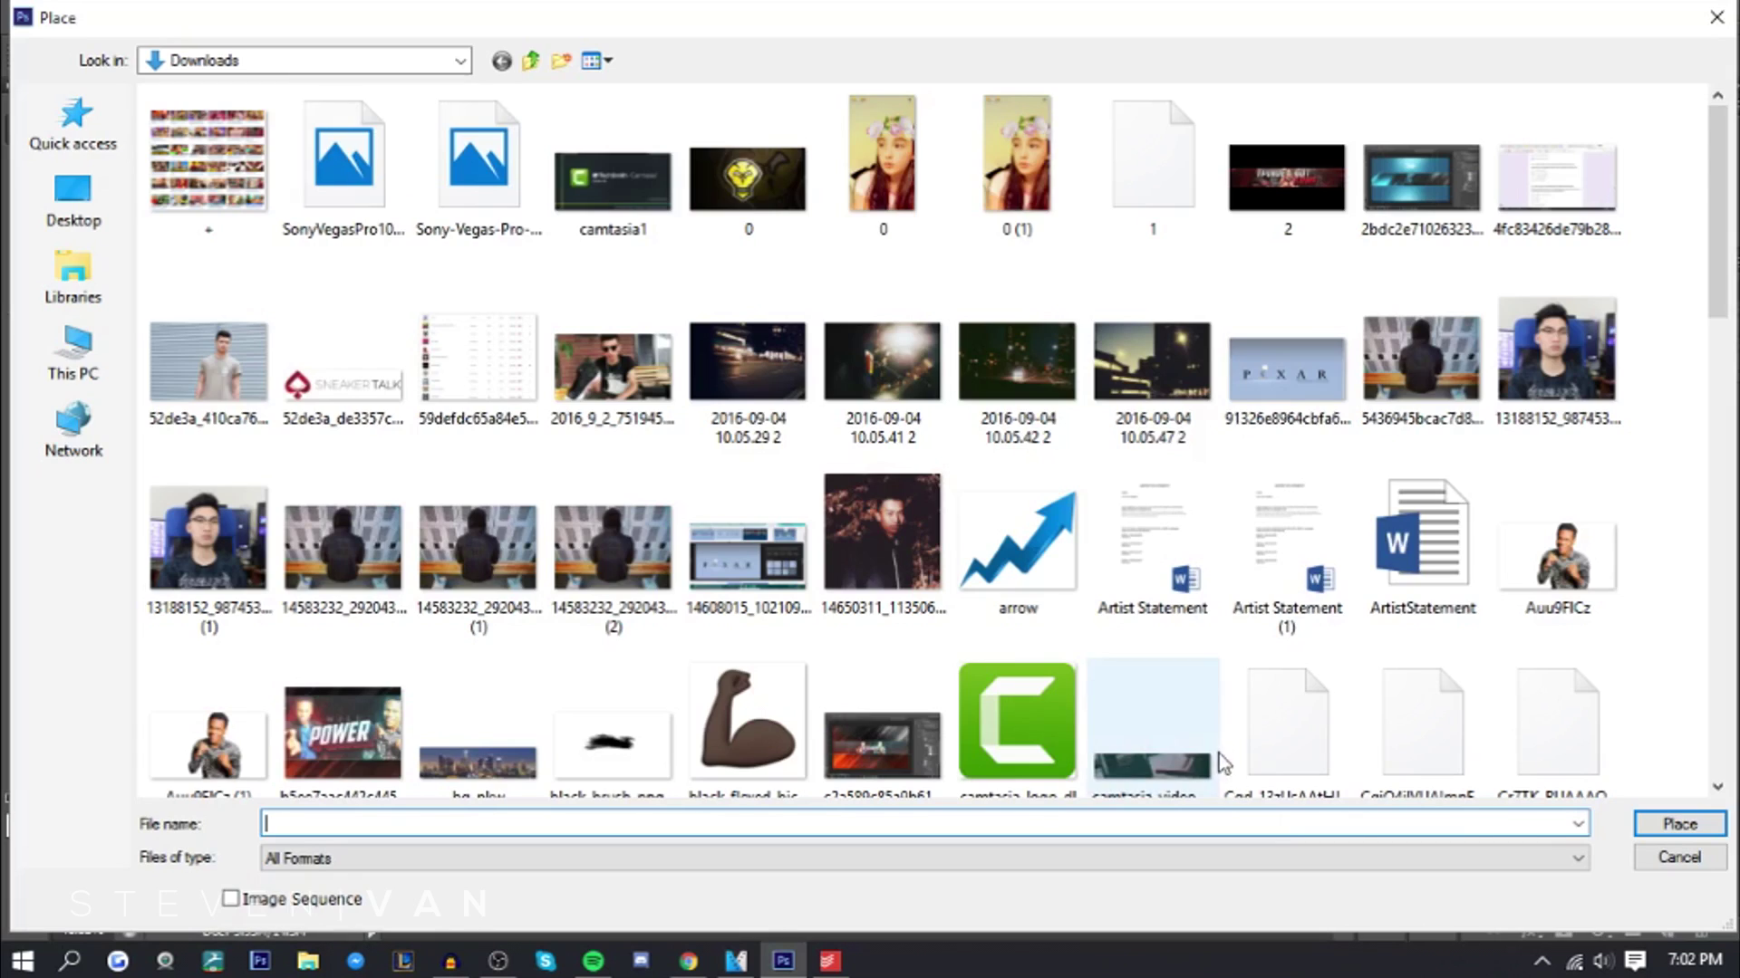
pyautogui.doubleClick(439, 163)
pyautogui.moveTo(1077, 571); pyautogui.dragTo(345, 591)
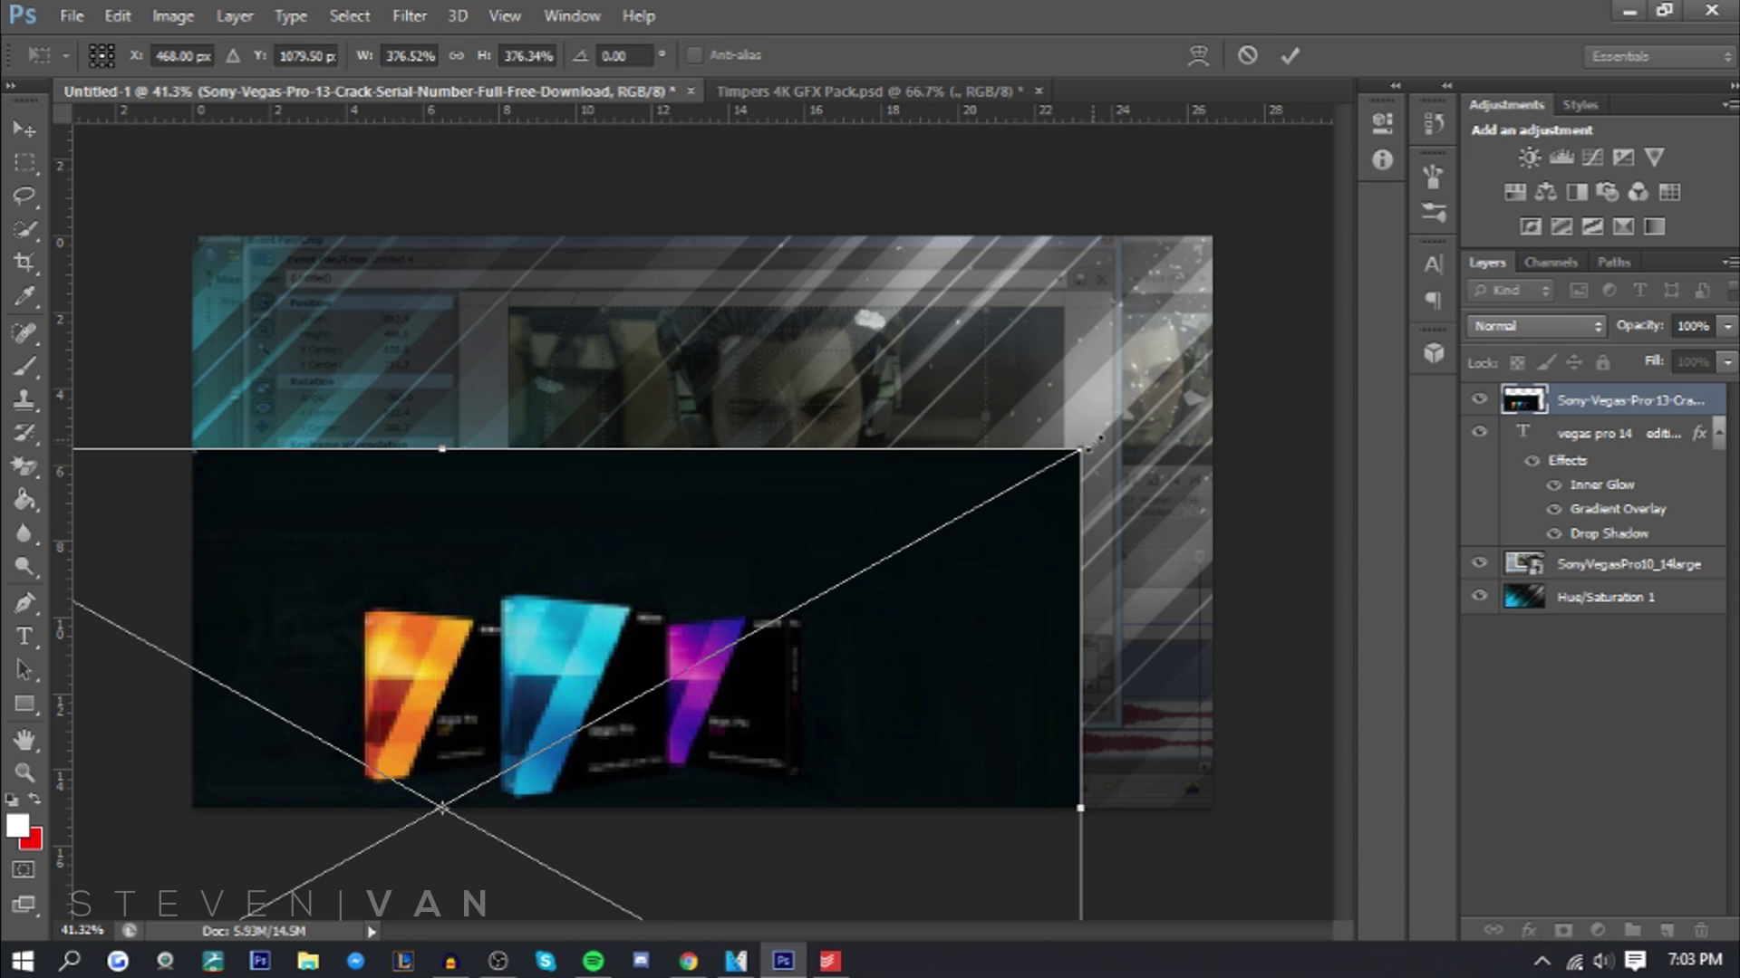
pyautogui.moveTo(1087, 447); pyautogui.dragTo(366, 612)
pyautogui.moveTo(989, 291); pyautogui.dragTo(977, 514)
pyautogui.press('Return')
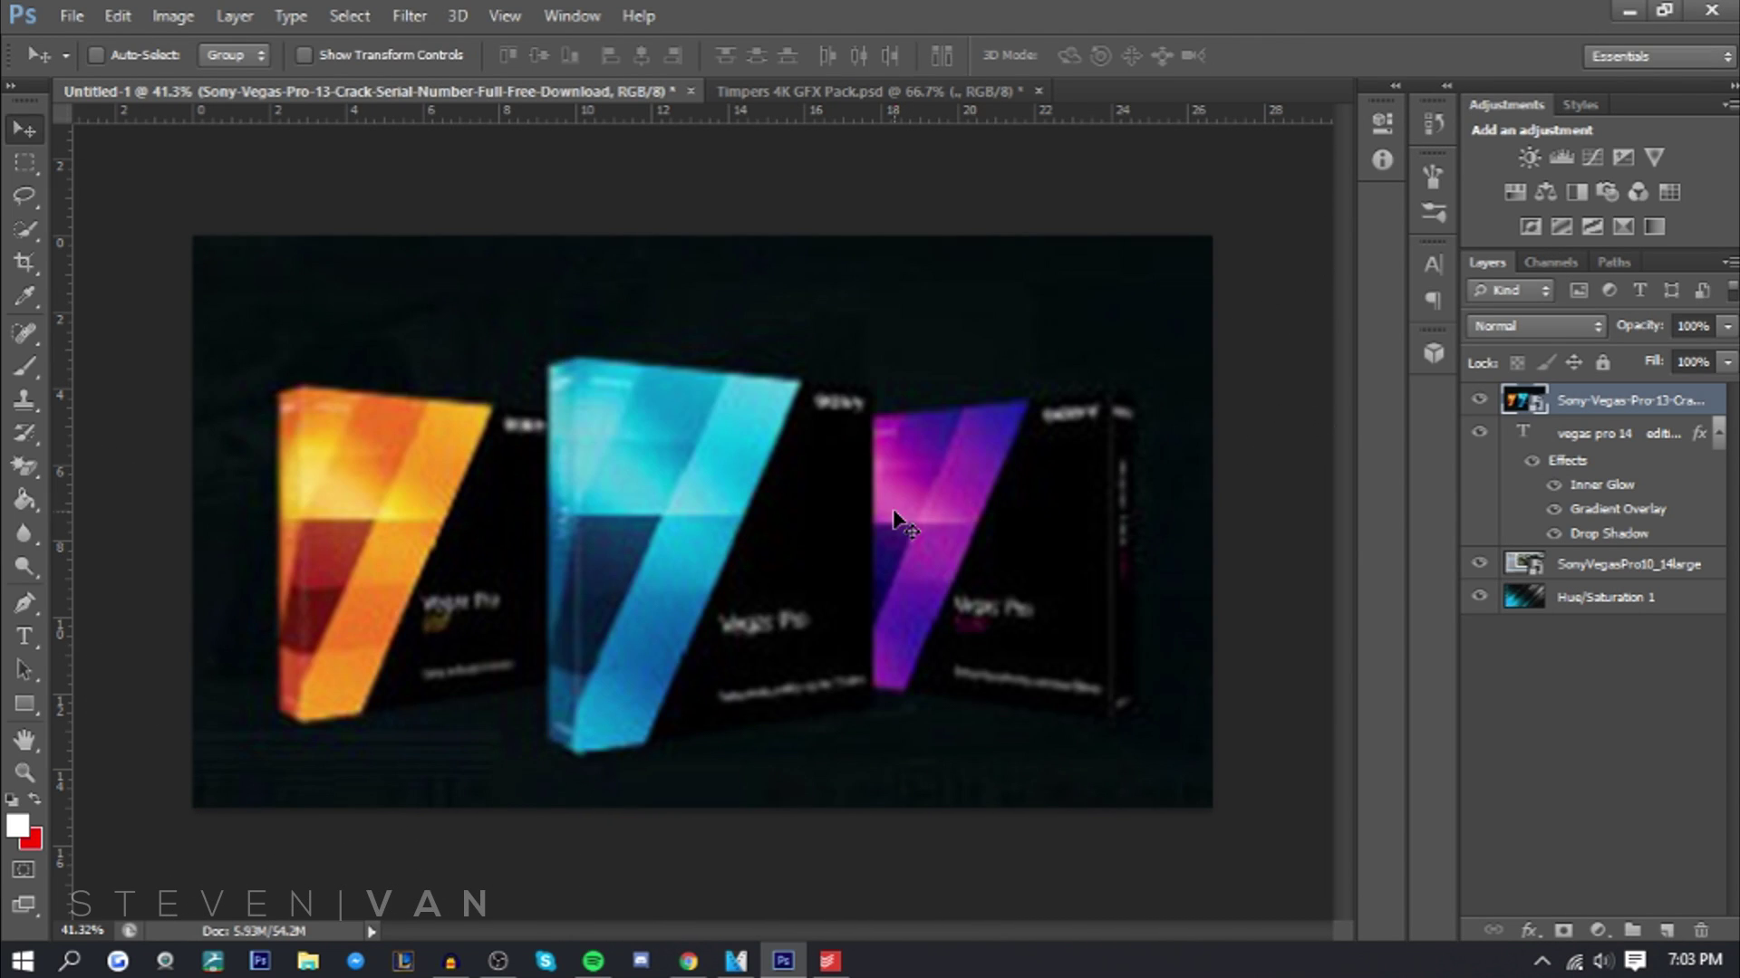
# Move the software box image directly below the title layer and lower its opacity to about 32%
pyautogui.click(1727, 326)
pyautogui.moveTo(1696, 350); pyautogui.dragTo(1606, 523)
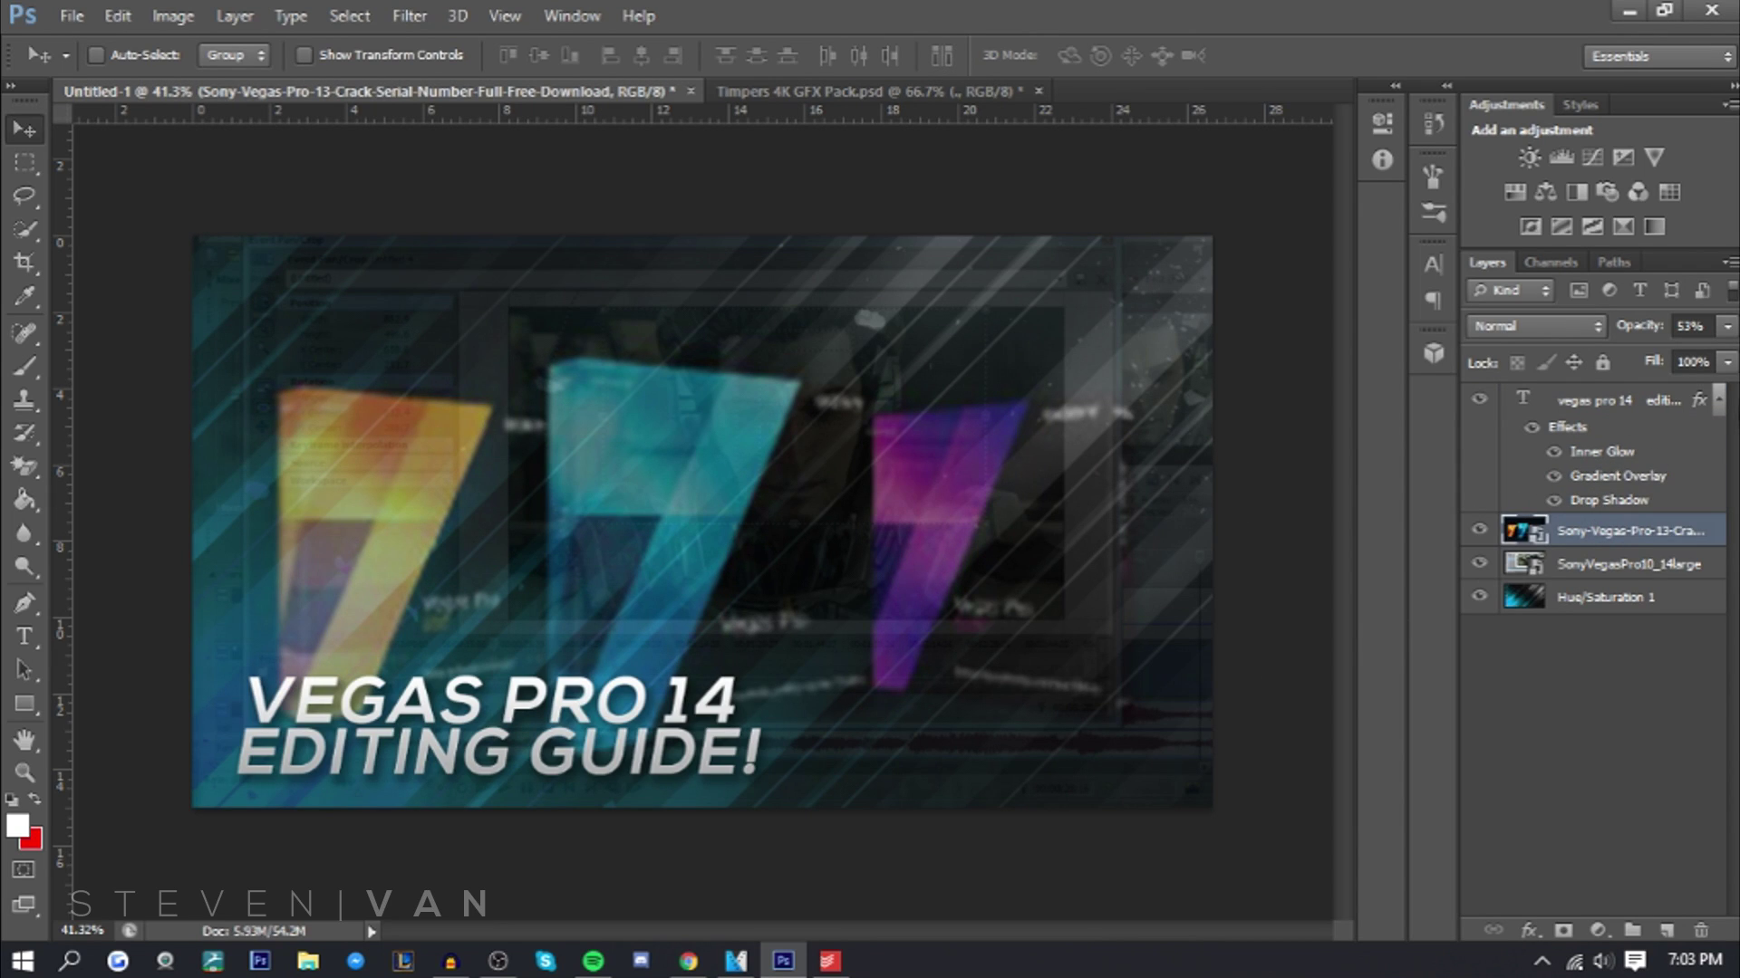
pyautogui.click(1727, 326)
pyautogui.moveTo(1672, 353); pyautogui.dragTo(1645, 355)
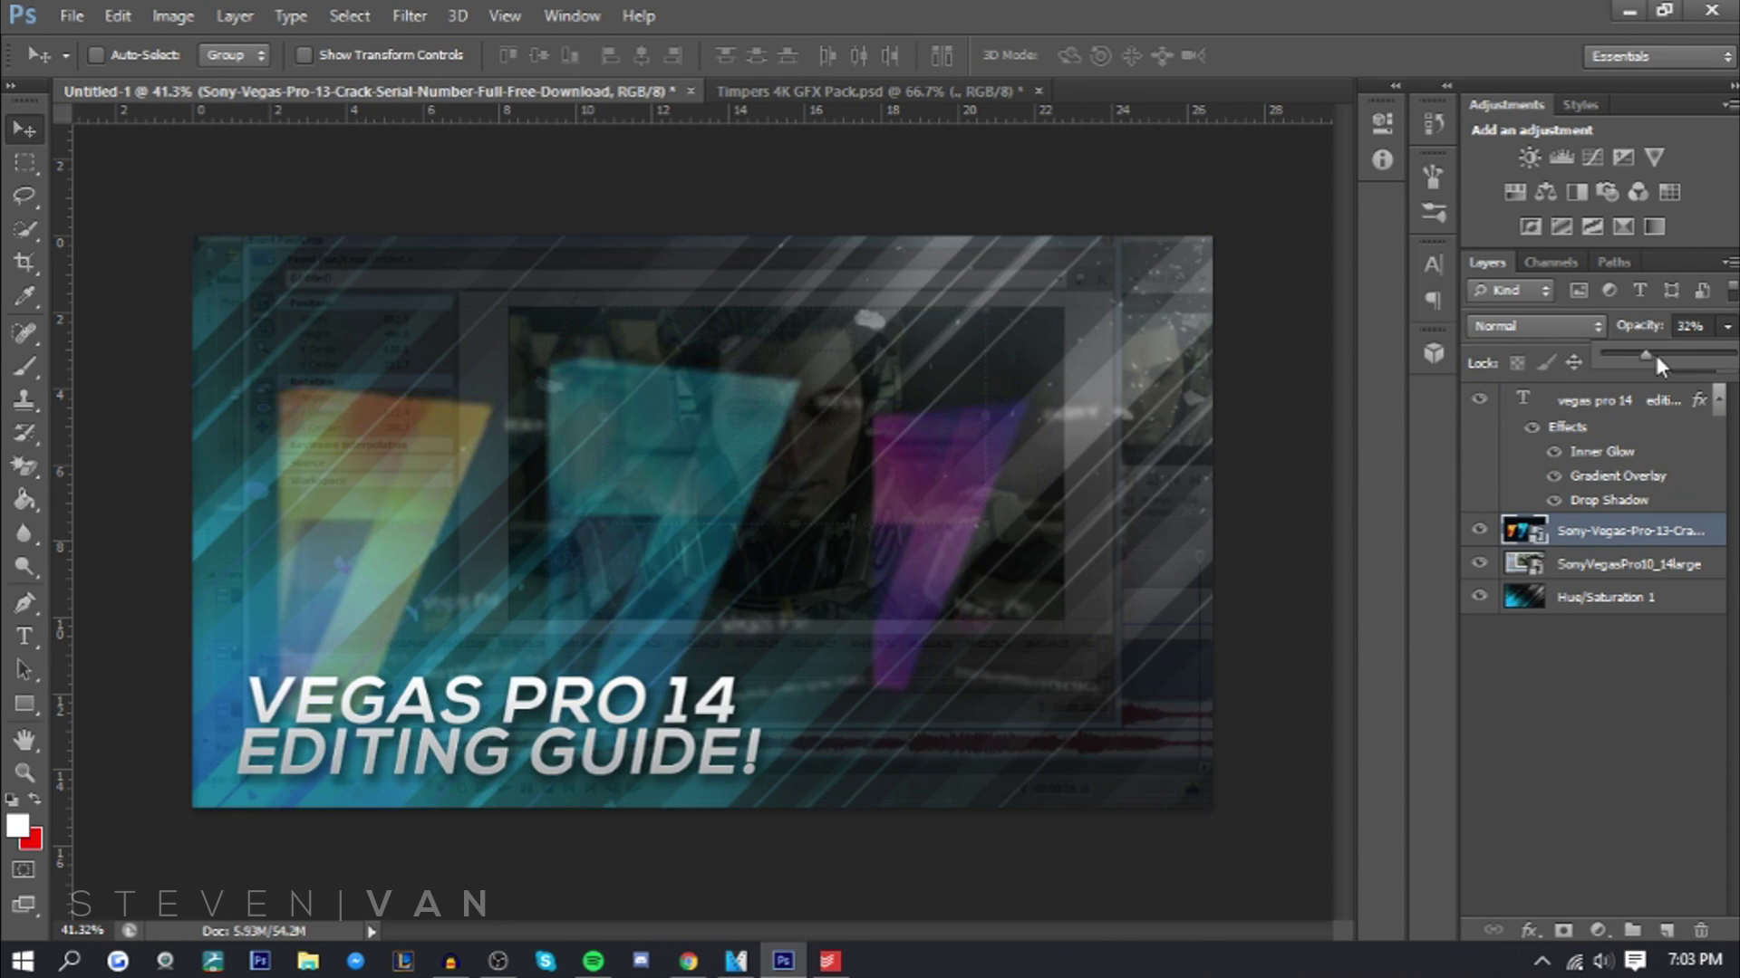
pyautogui.click(1565, 686)
pyautogui.click(449, 90)
pyautogui.click(241, 88)
pyautogui.scroll(-1, 557, 698)
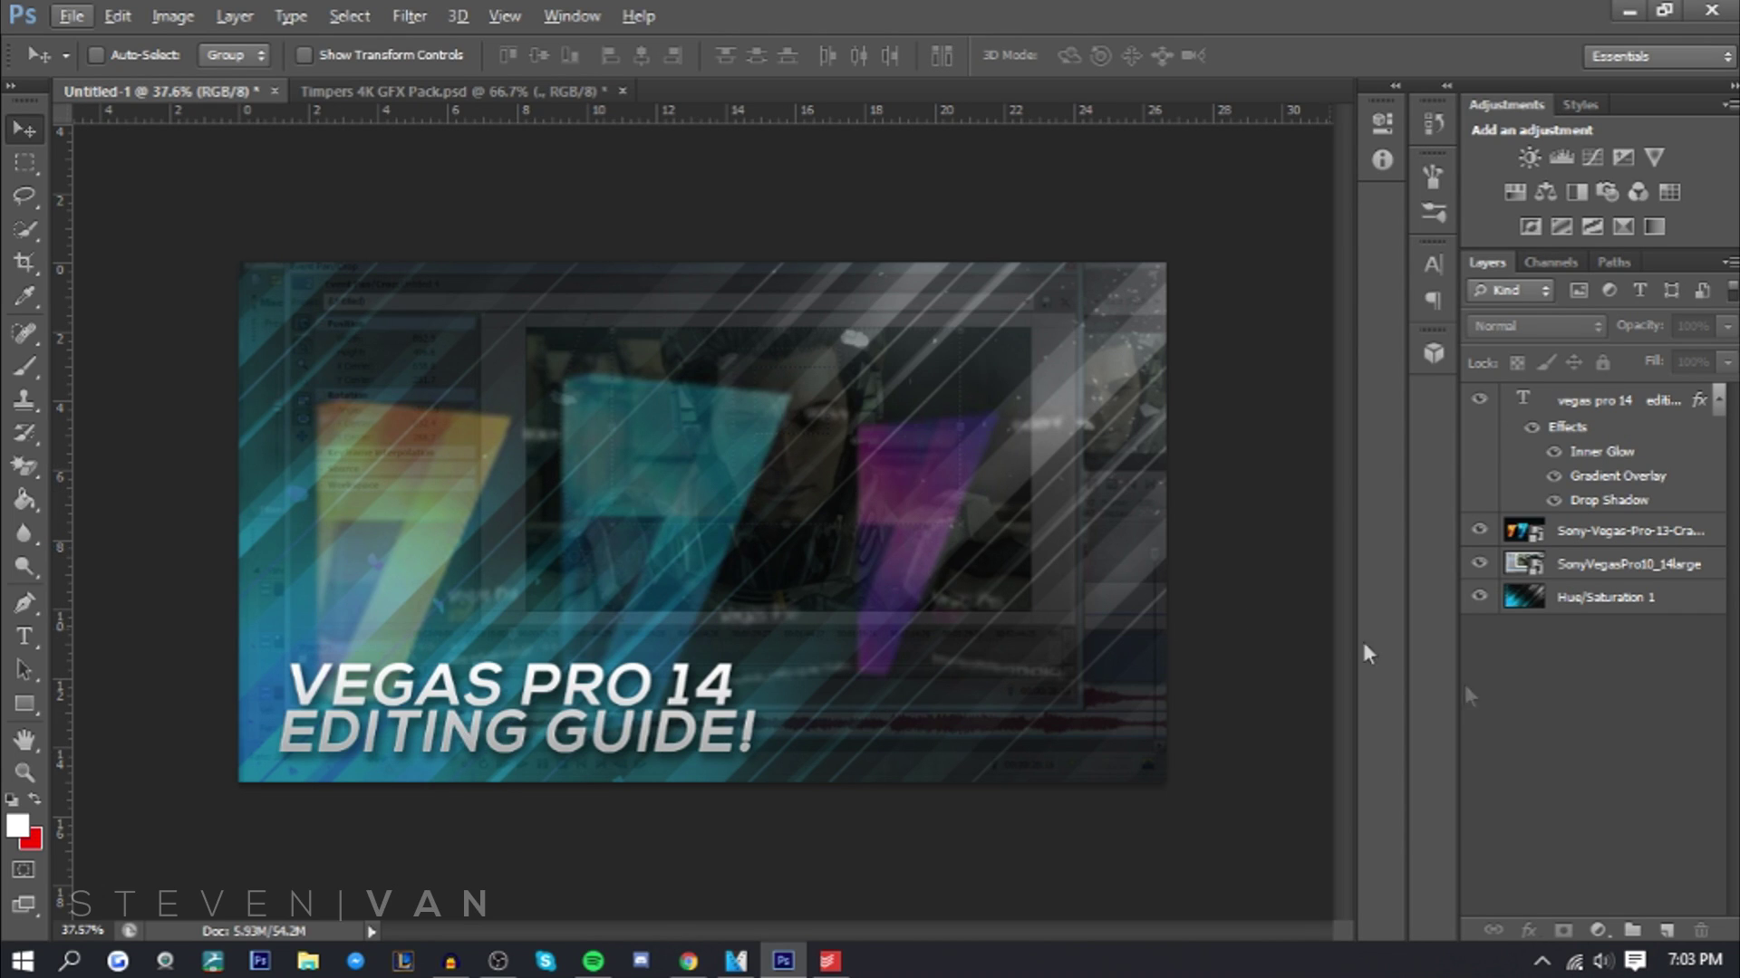
# Add a new layer above the title and ready a soft round 2680 px brush with 0% hardness and 36% opacity
pyautogui.click(1632, 430)
pyautogui.click(1665, 930)
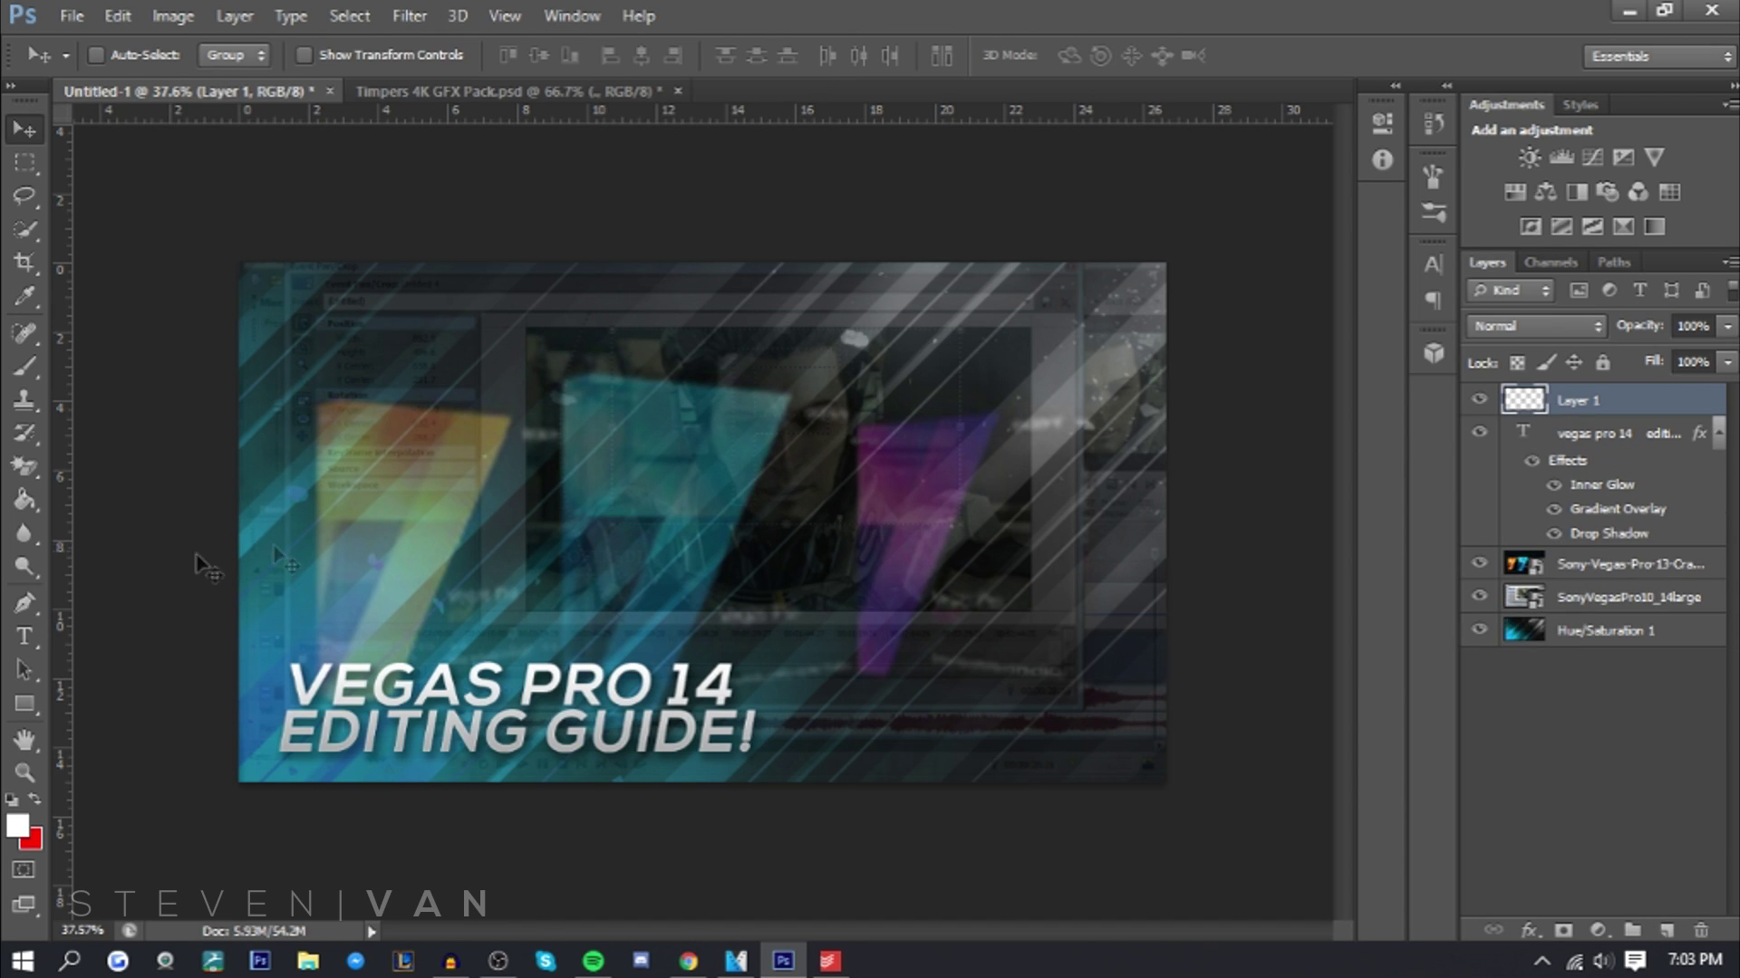
pyautogui.click(27, 367)
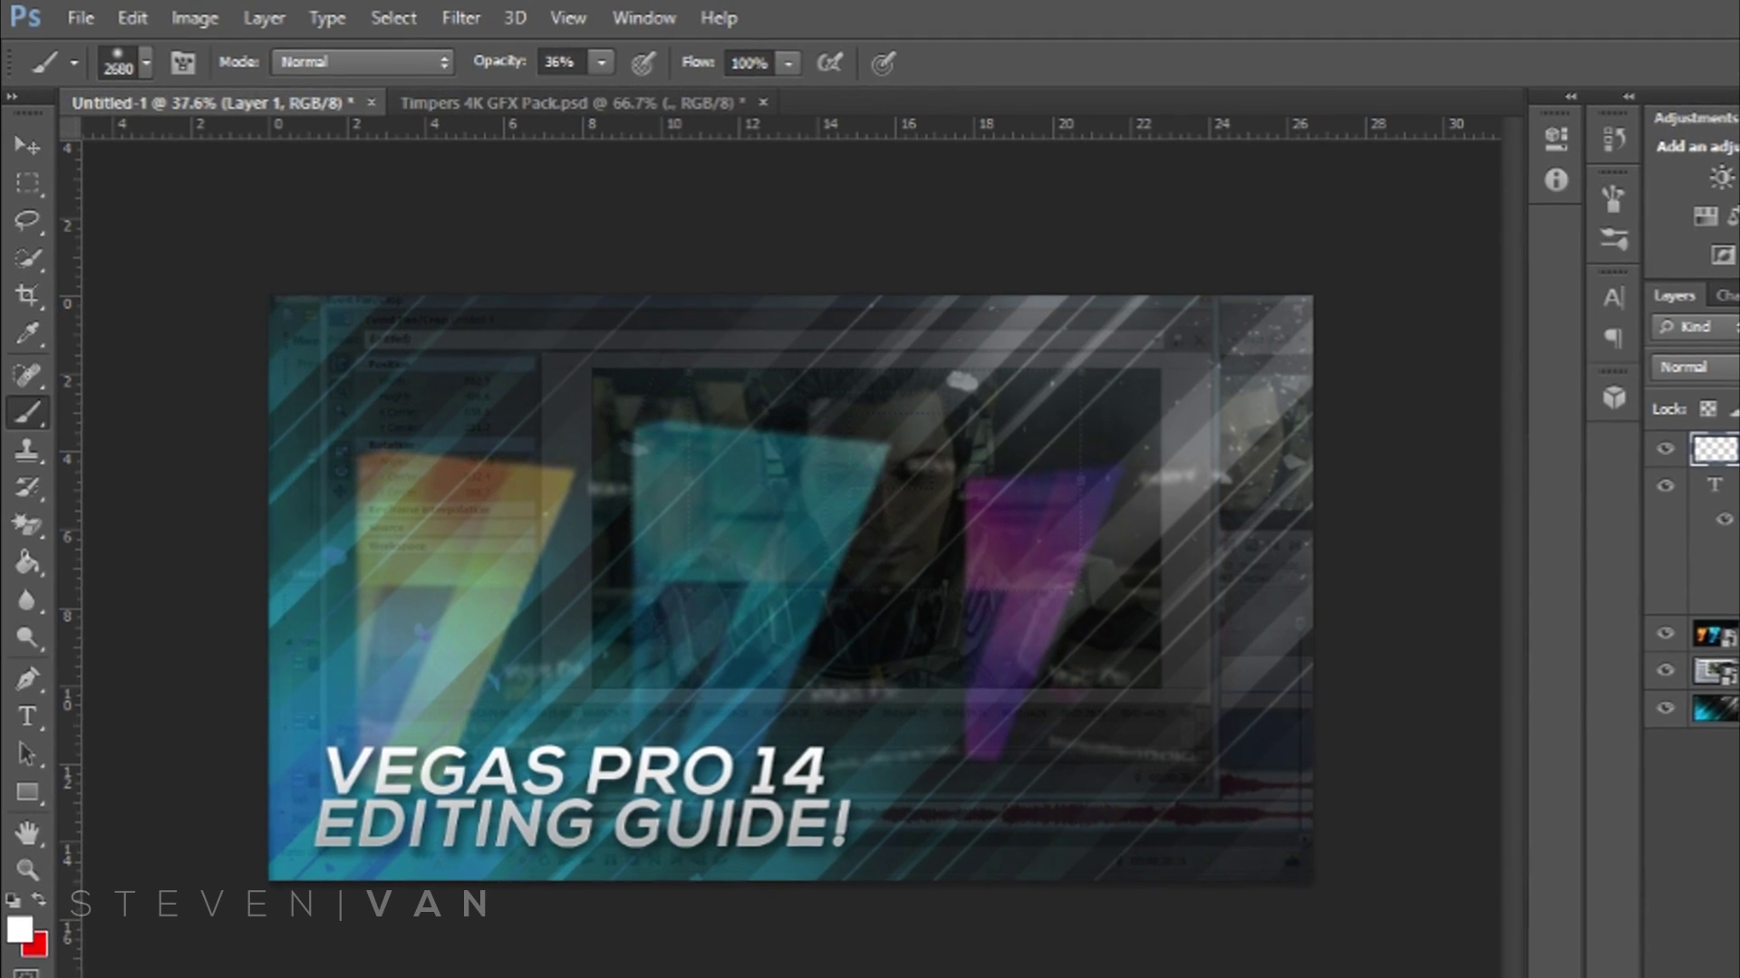
pyautogui.click(150, 64)
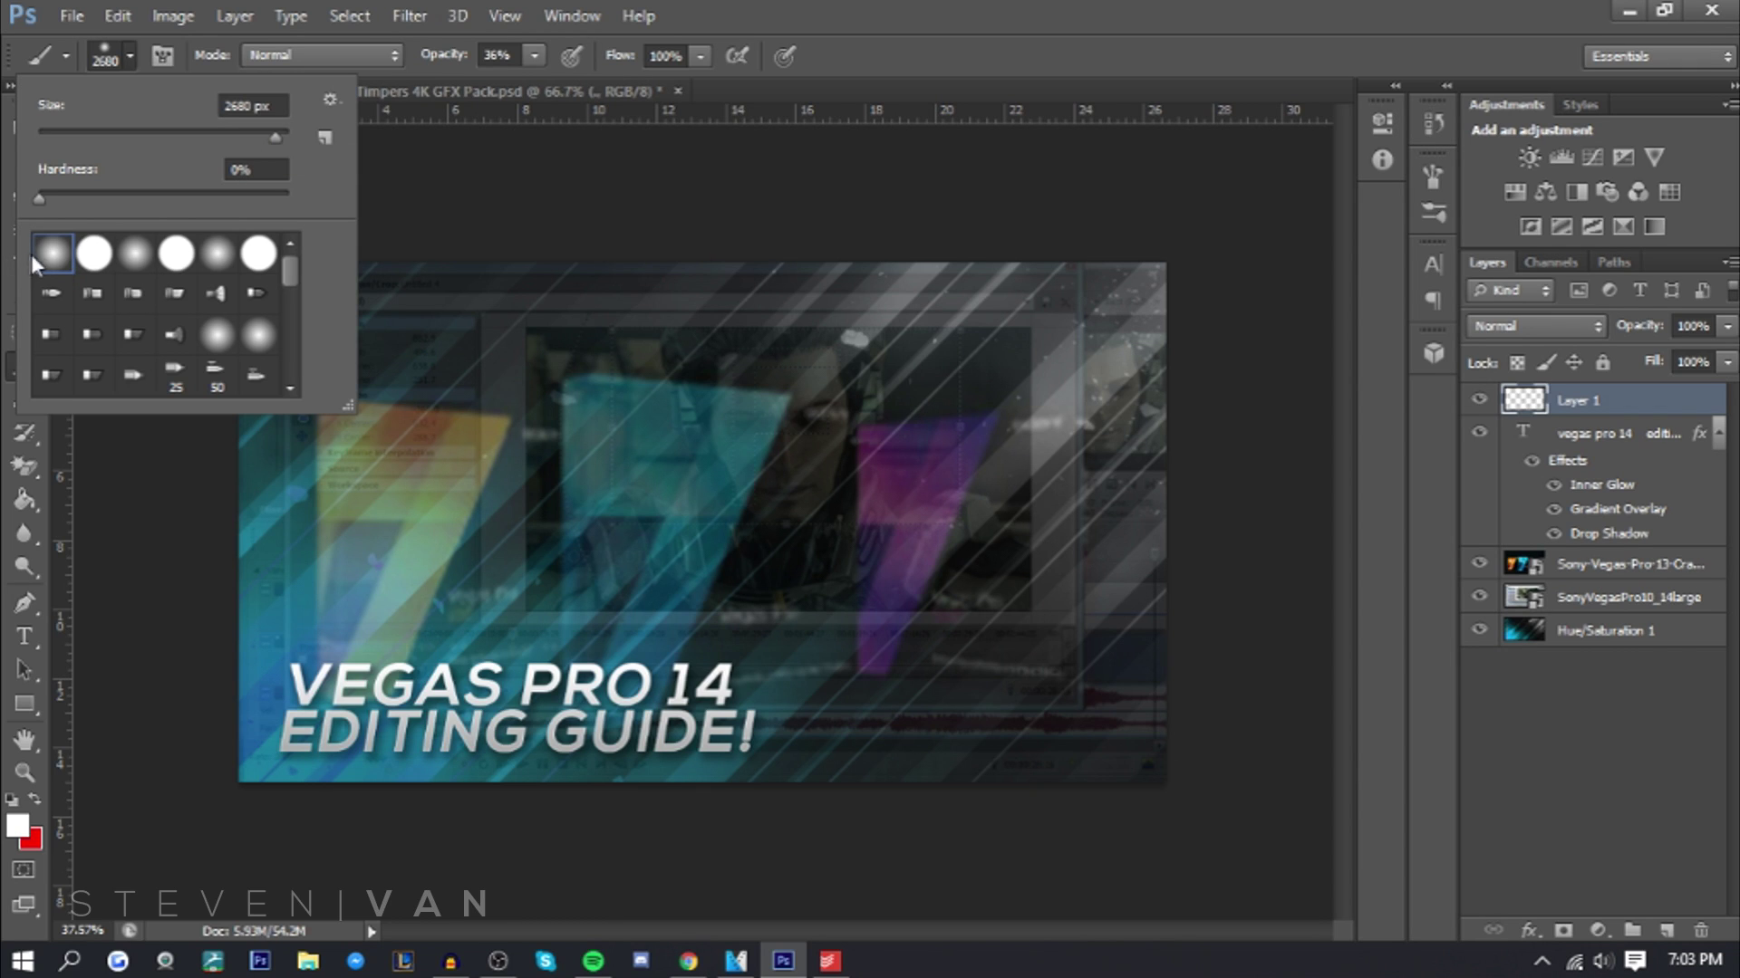
pyautogui.click(5, 246)
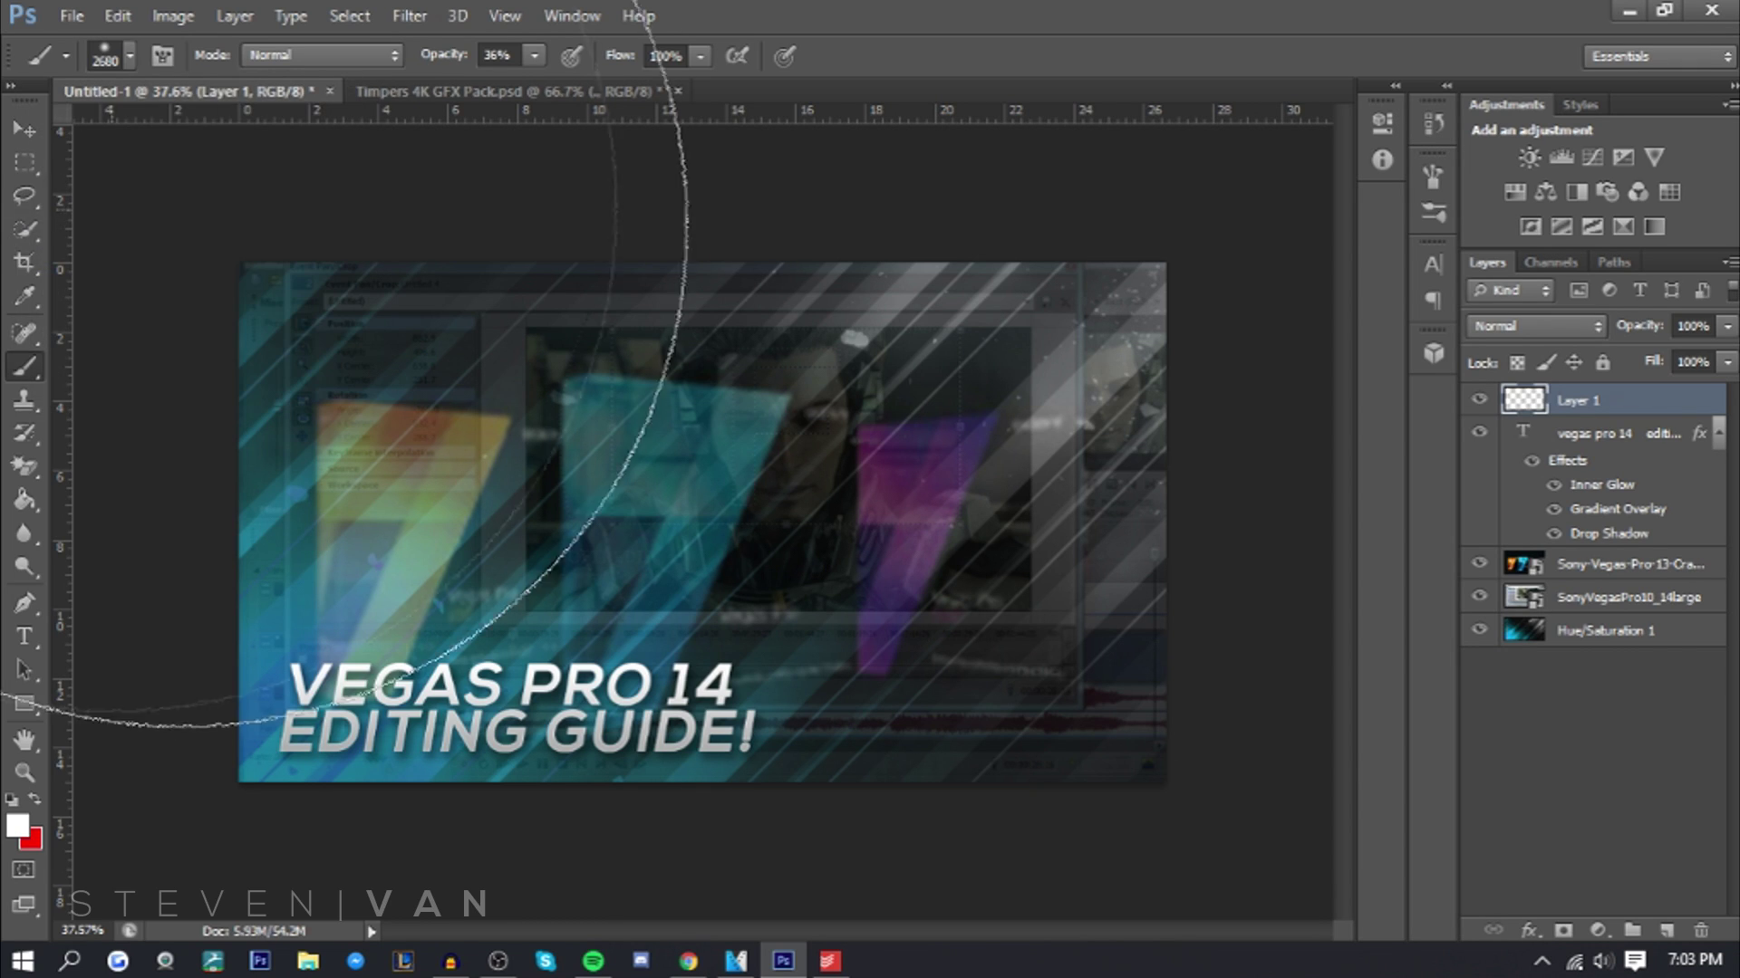
# Brush a soft white highlight over the upper edge of the graphic on the new layer, undoing a dab placed over its middle
pyautogui.scroll(-2, 330, 594)
pyautogui.scroll(3, 356, 594)
pyautogui.scroll(-3, 360, 594)
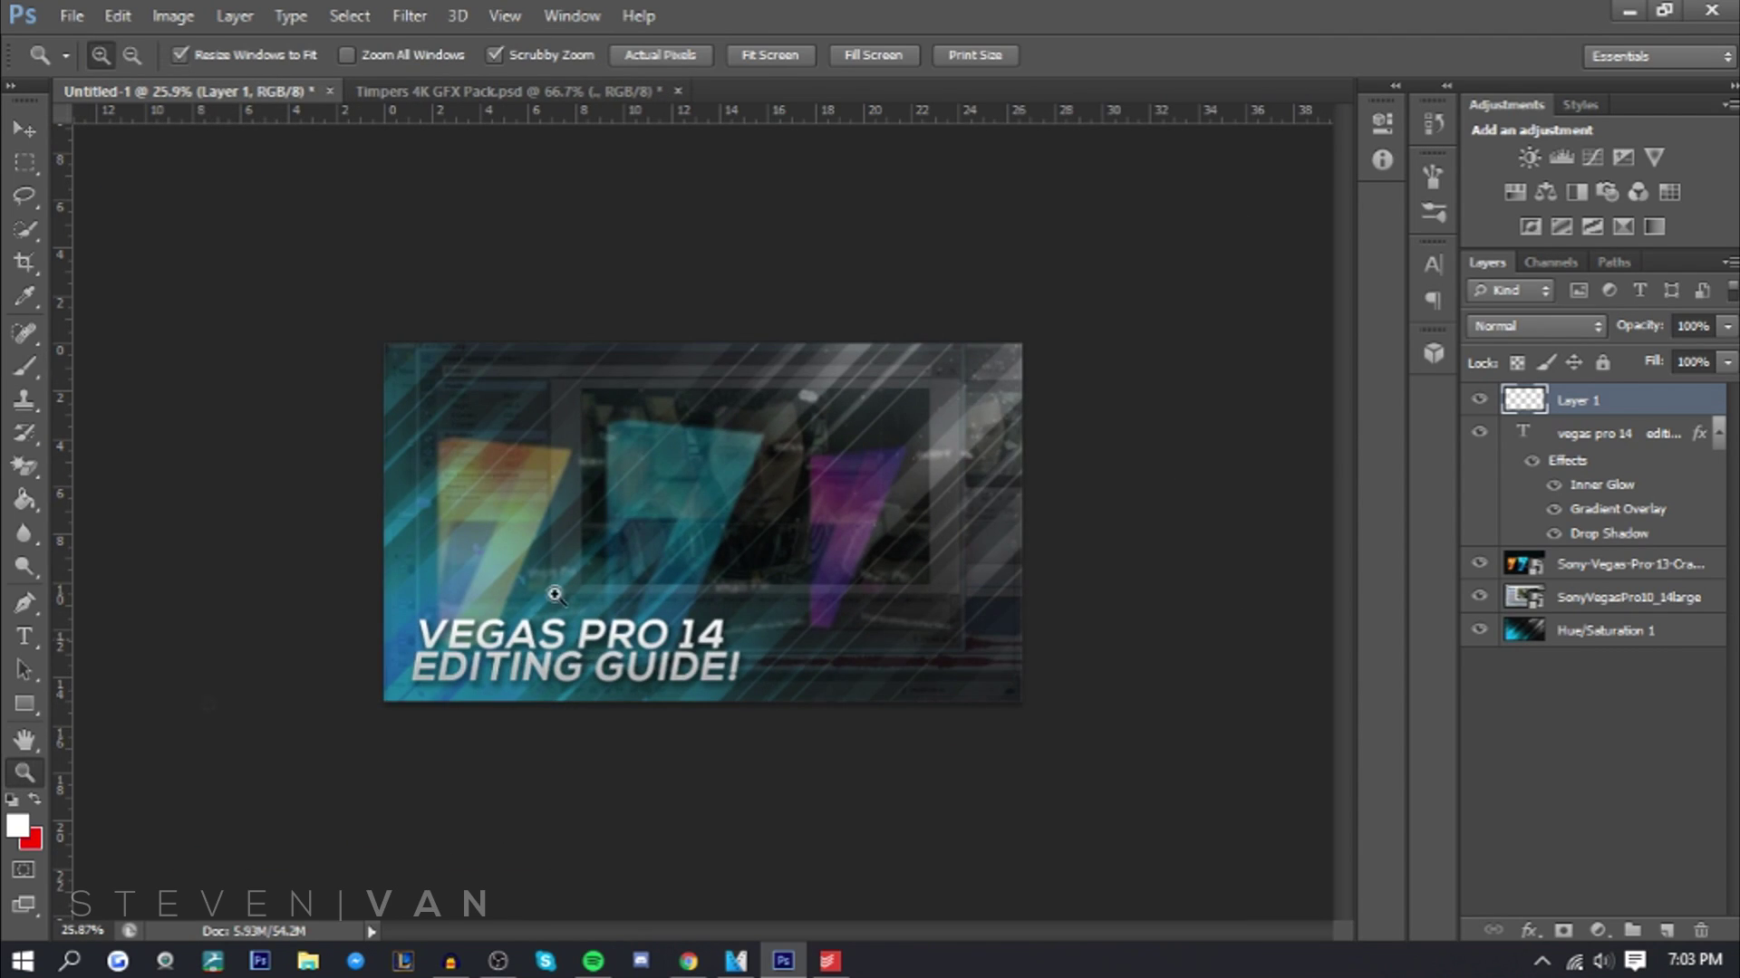
pyautogui.scroll(-2, 789, 529)
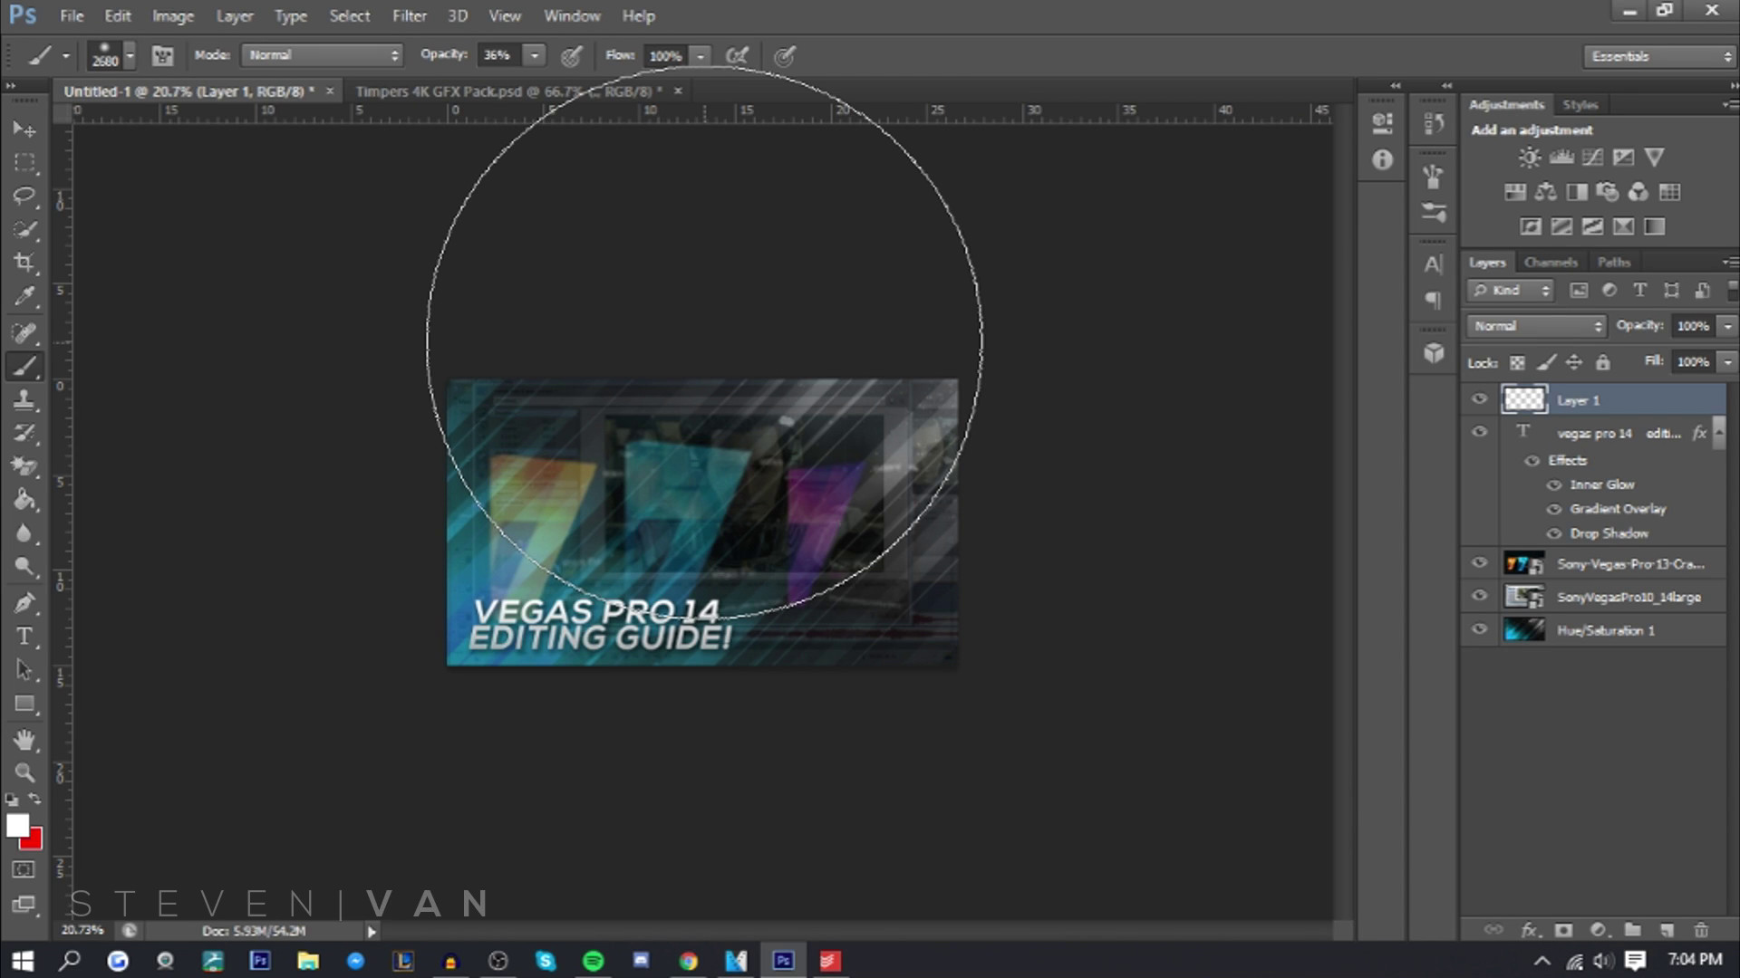
pyautogui.click(734, 494)
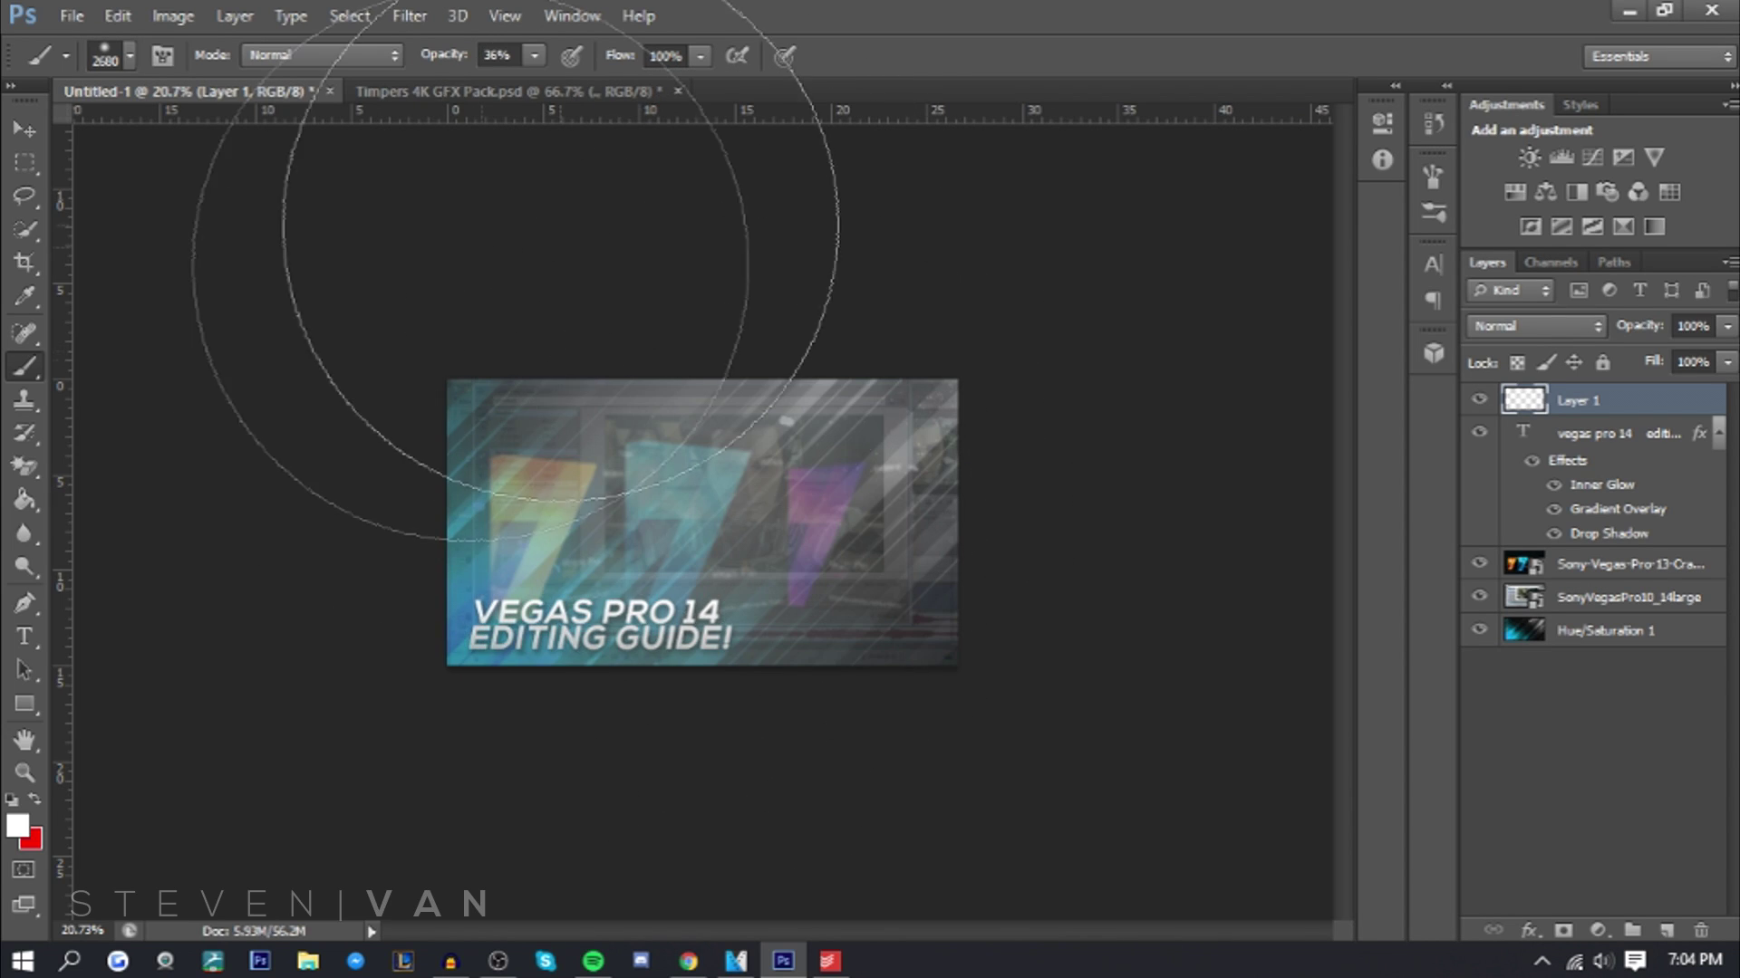
pyautogui.hotkey('ctrl', 'z')
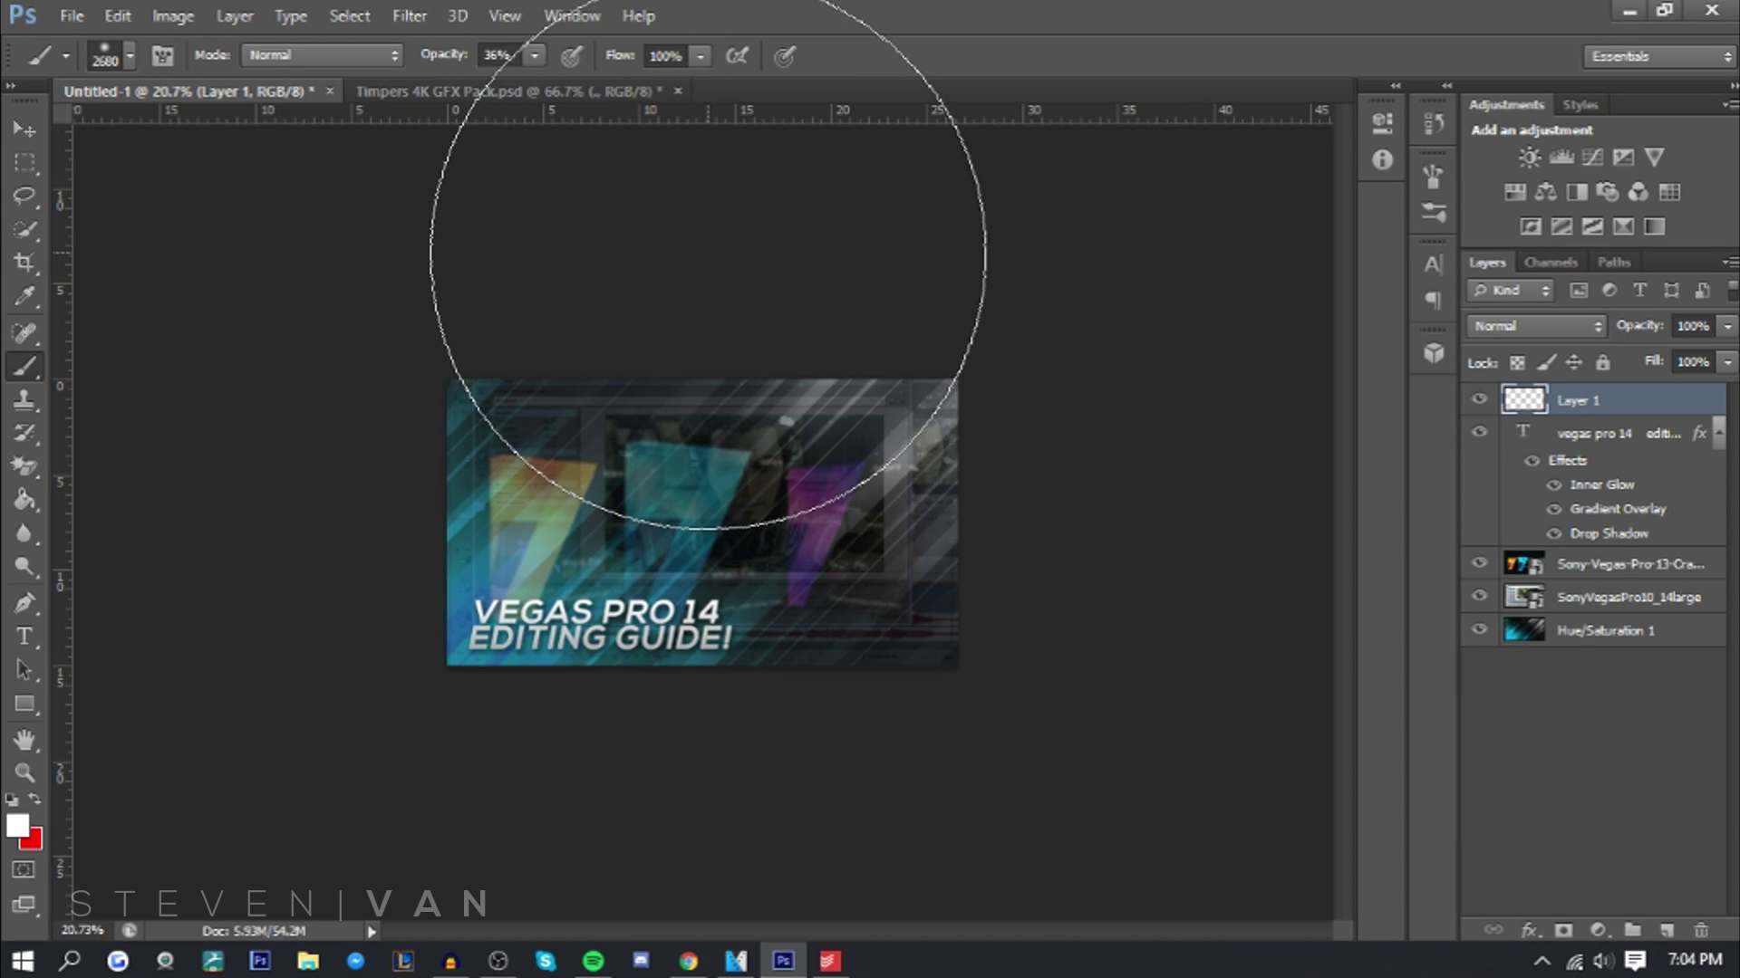
pyautogui.hotkey('ctrl', 'z')
pyautogui.hotkey('ctrl', '+')
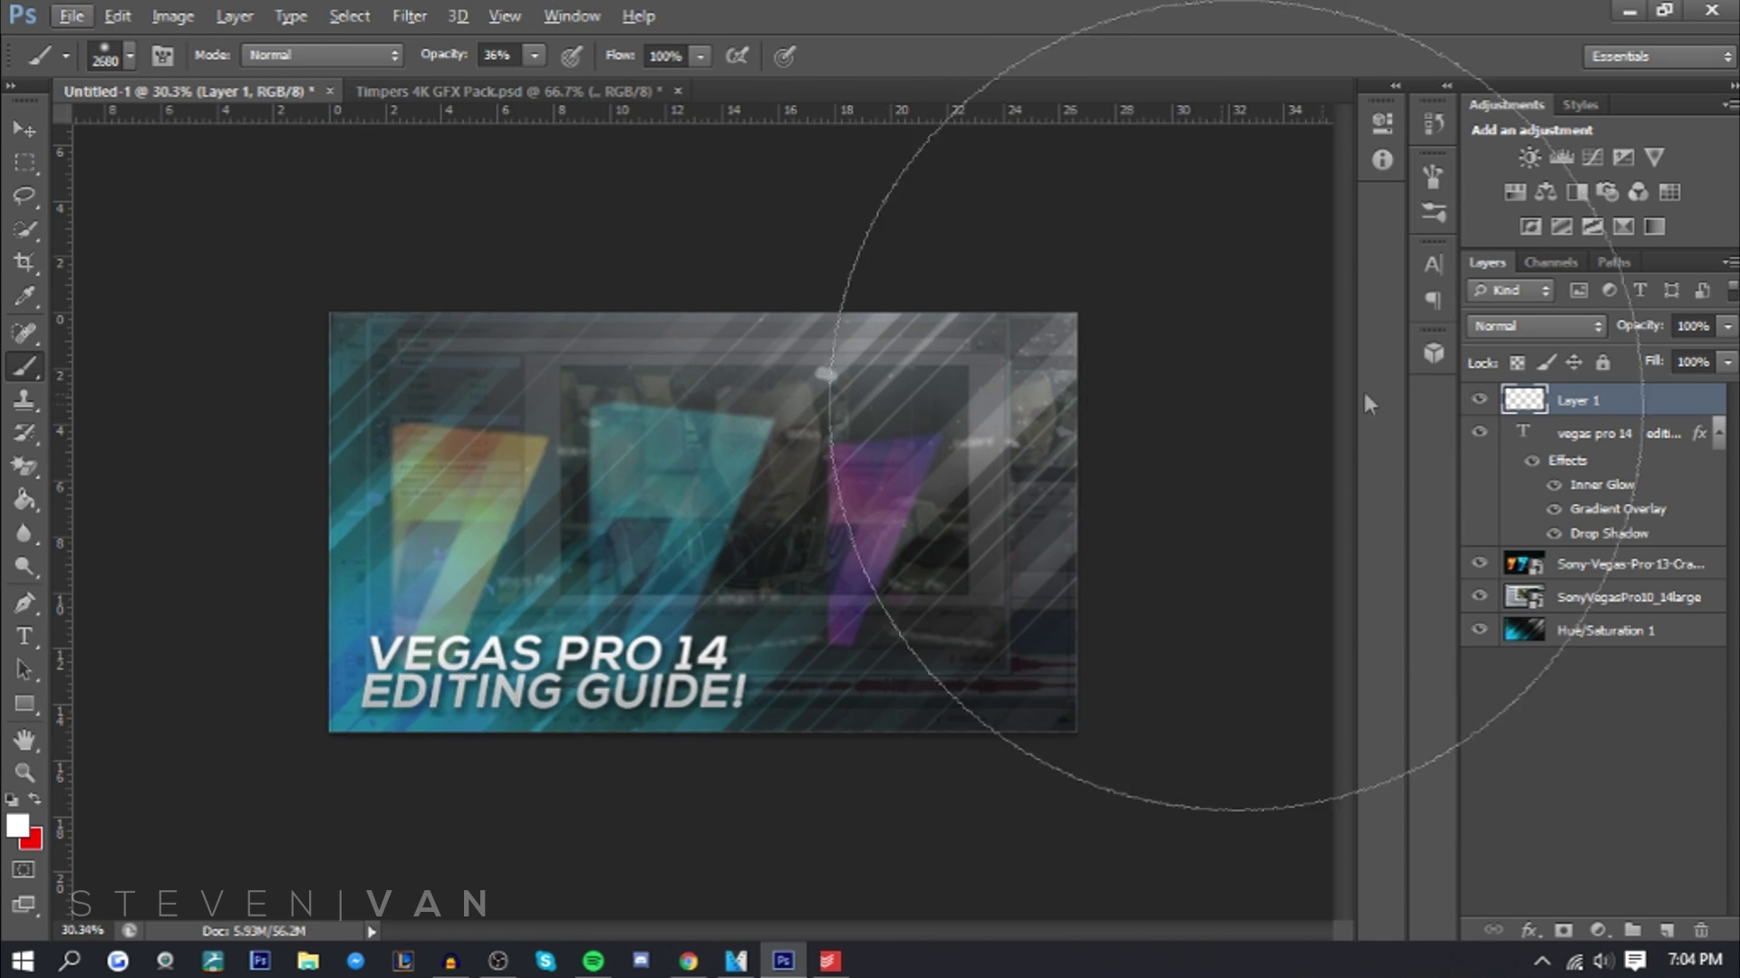
# Toggle the visibility of Layer 1 to compare the graphic with and without the white highlight
pyautogui.click(1480, 400)
pyautogui.click(1479, 400)
pyautogui.click(1479, 401)
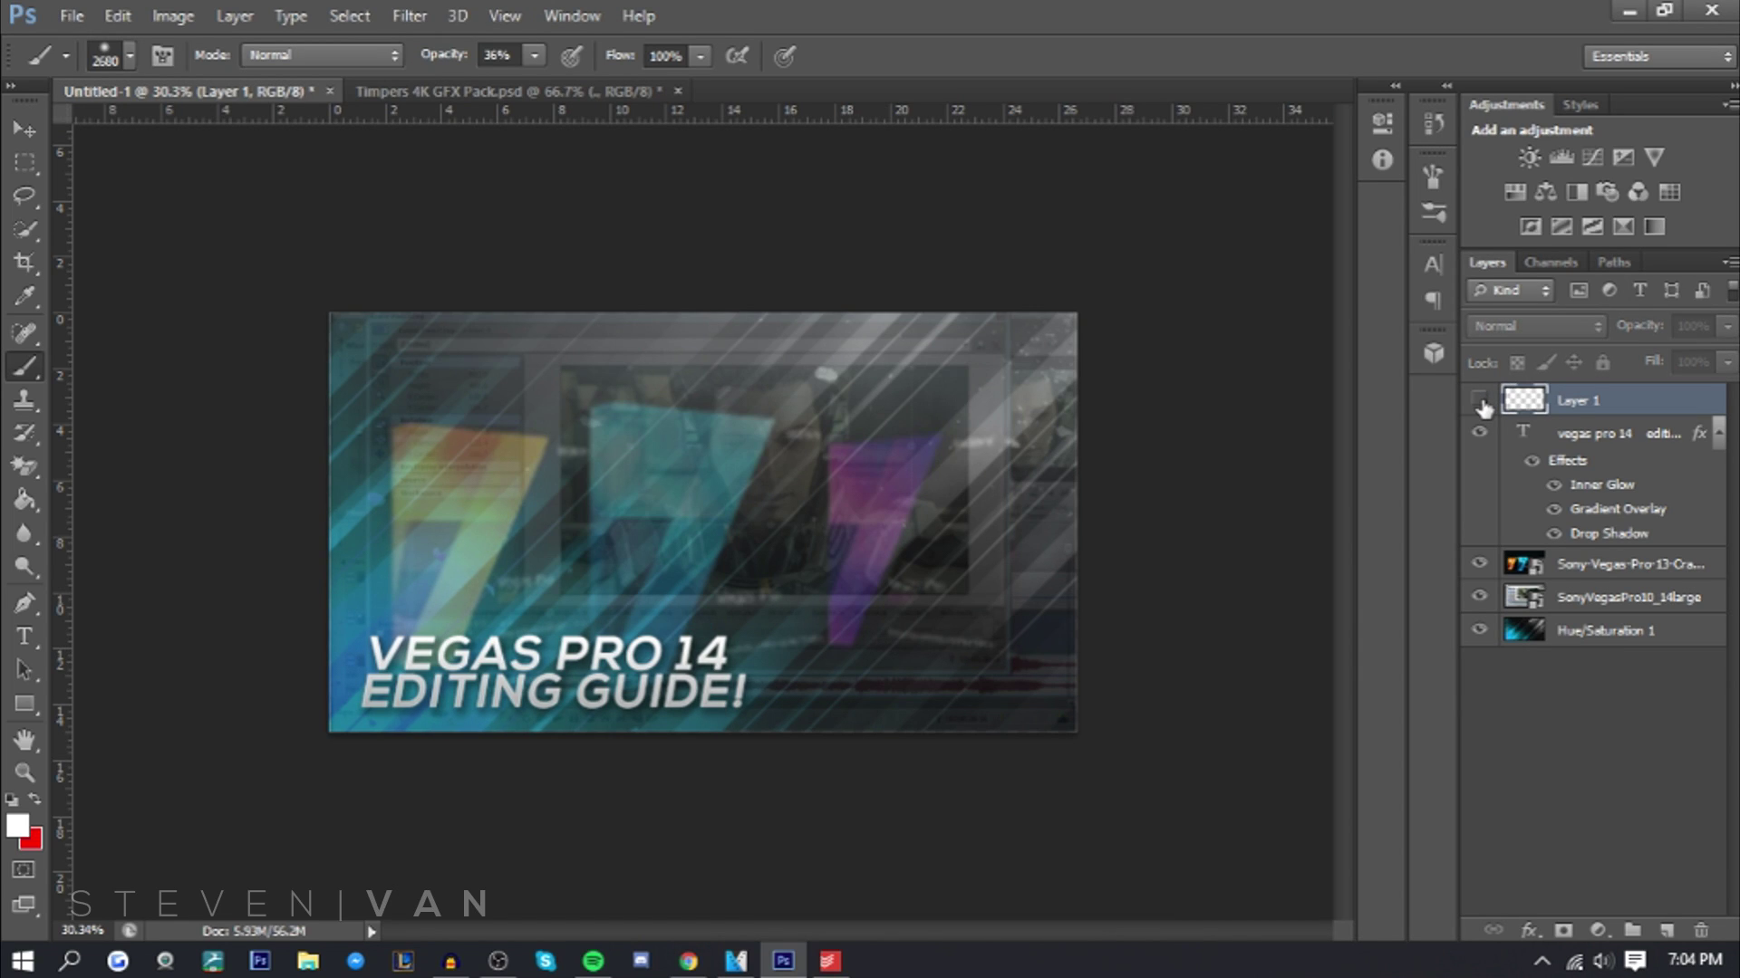
pyautogui.click(1479, 400)
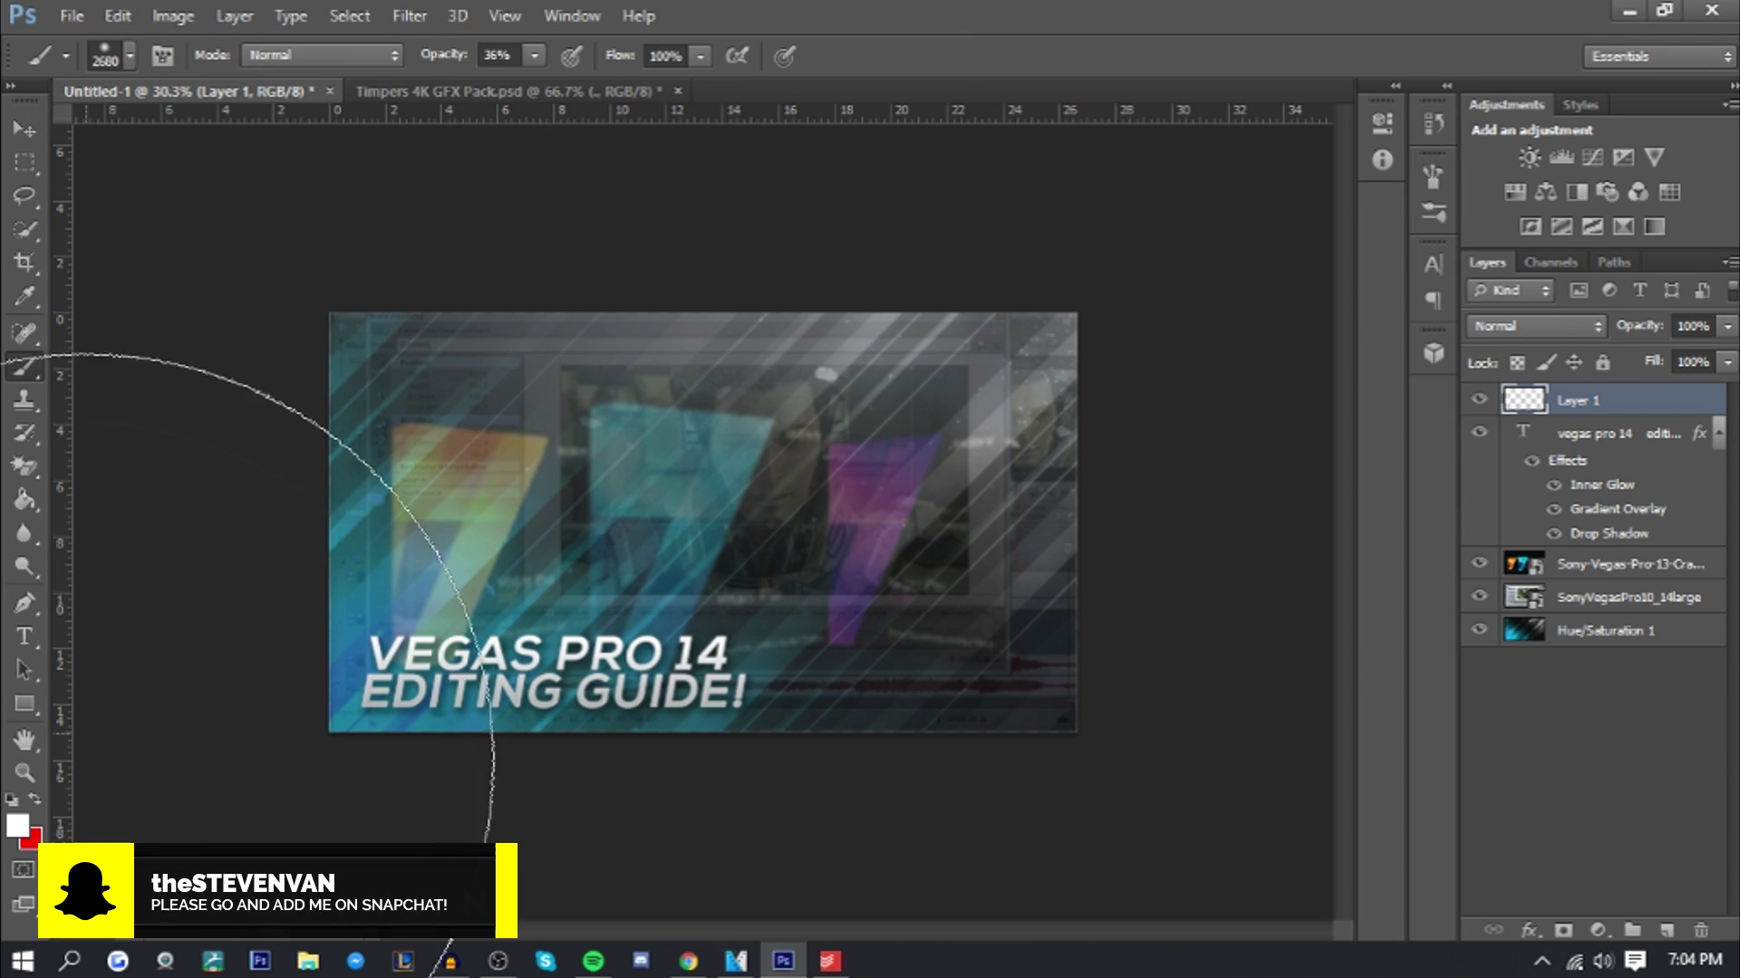
# Set the foreground colour to cyan 00fcff and brush a soft glow over the graphic's lower-right area on a new layer
pyautogui.press('i')
pyautogui.click(18, 826)
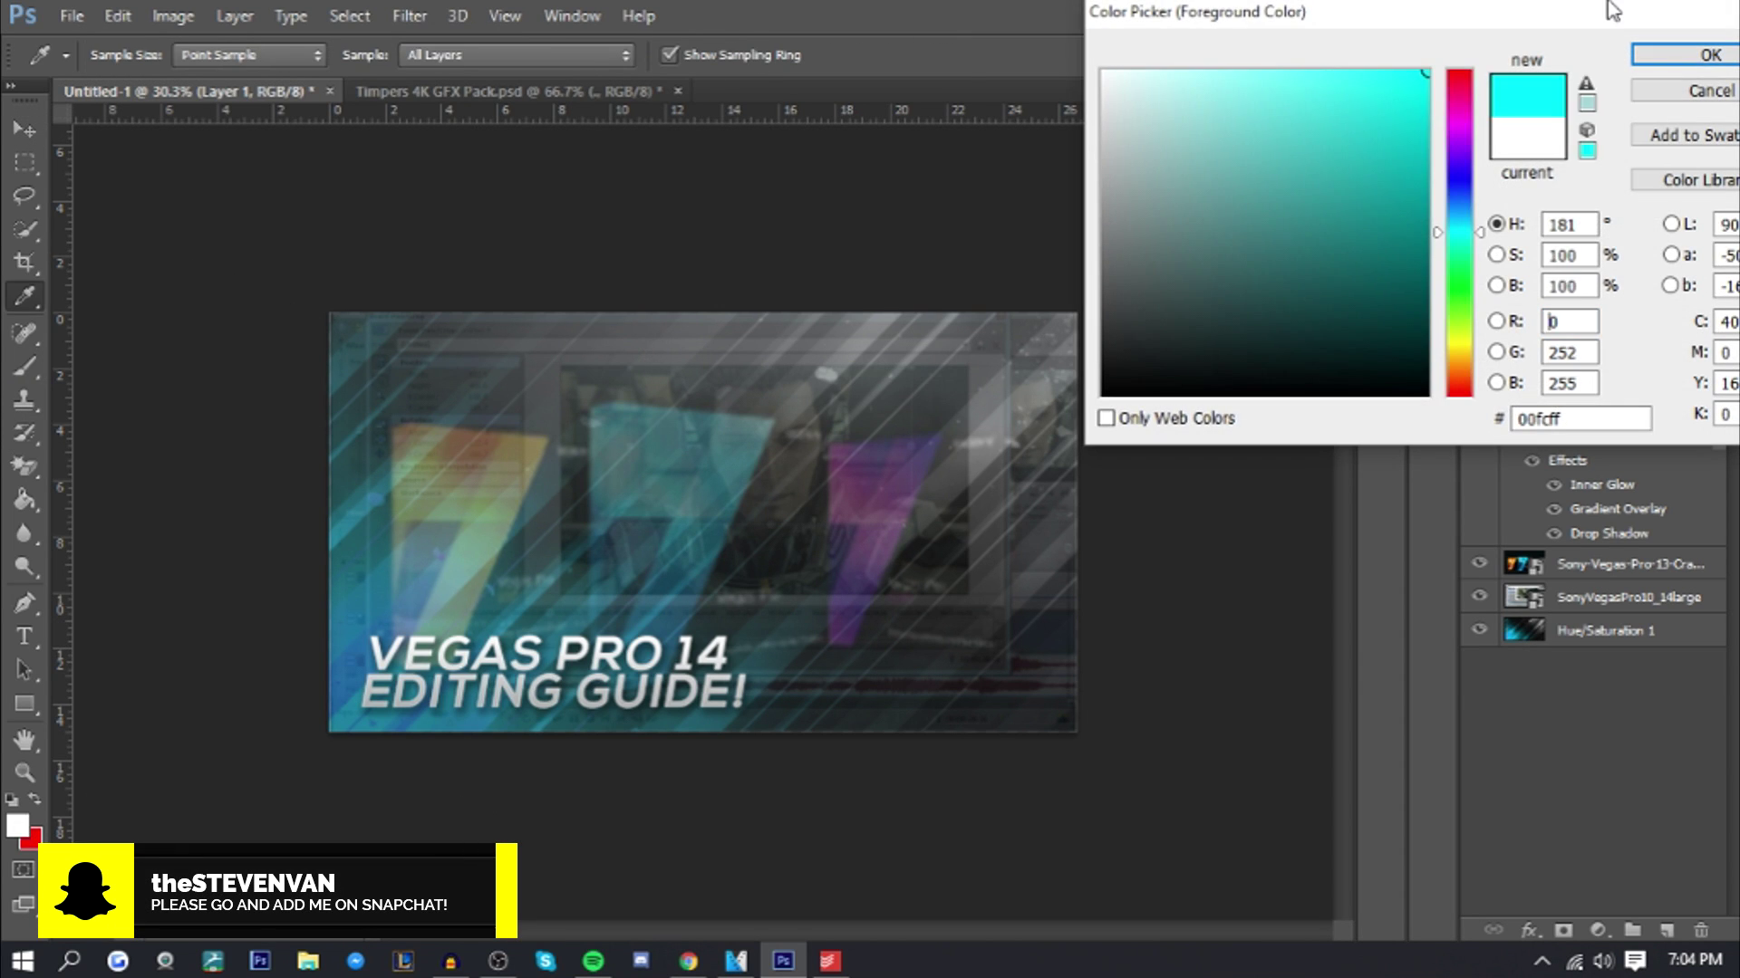
pyautogui.press('Return')
pyautogui.press('b')
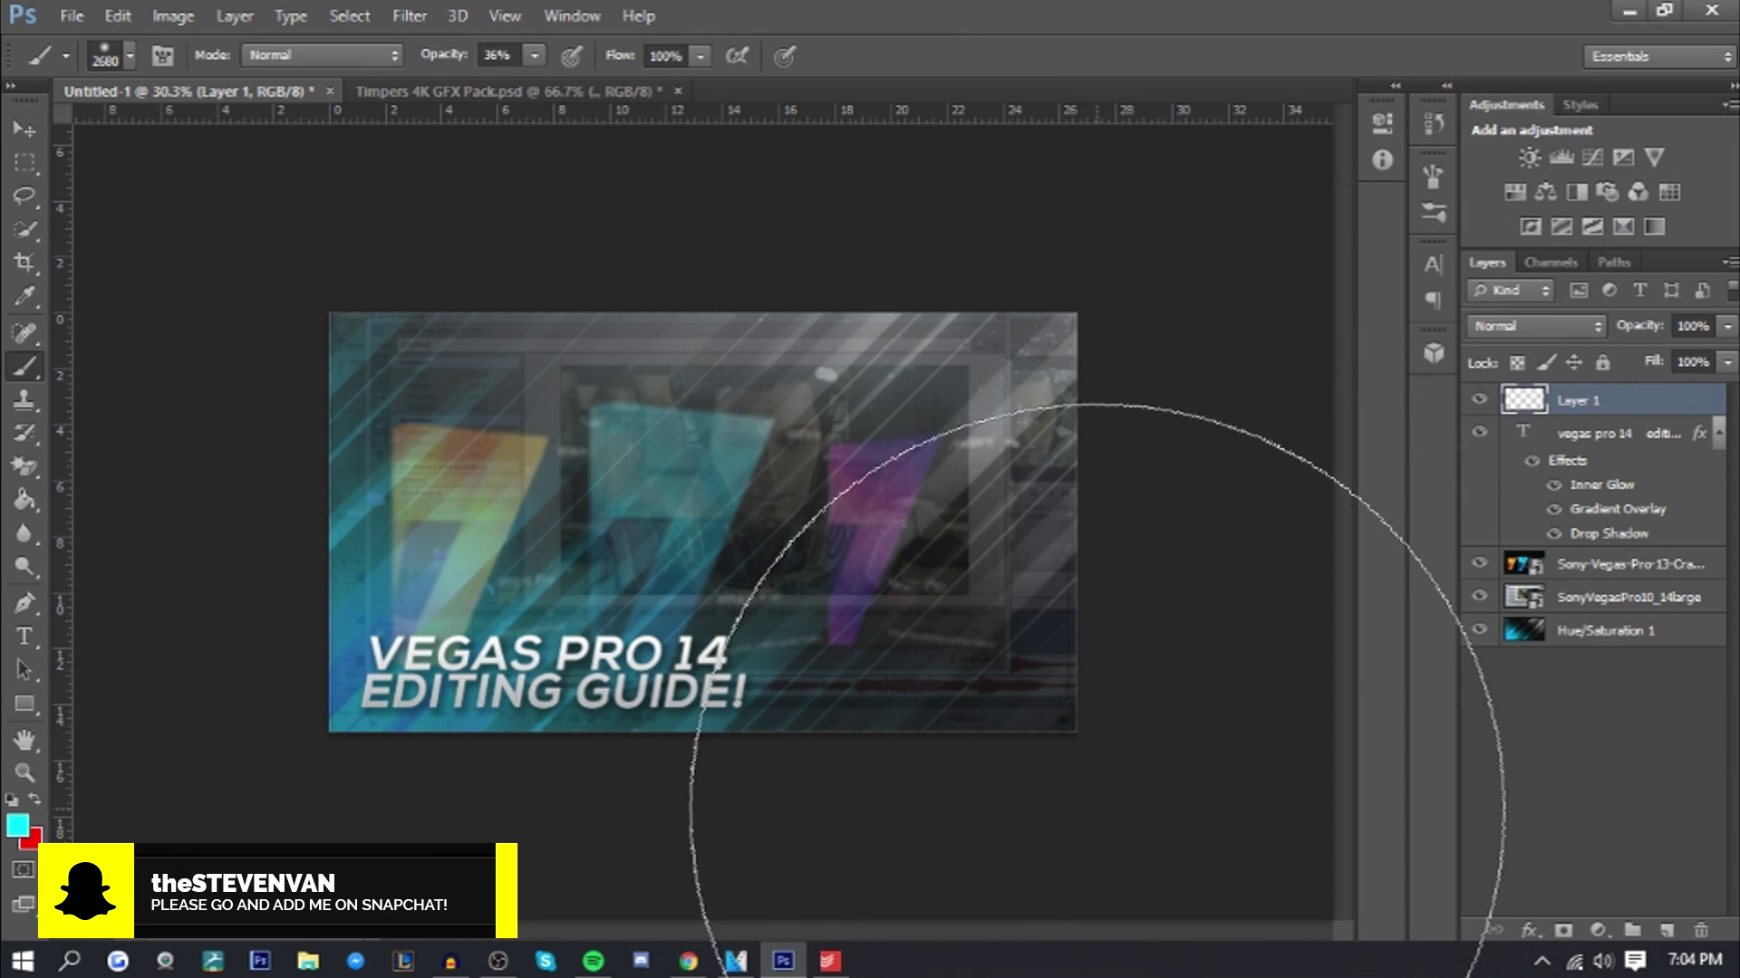
pyautogui.click(1666, 930)
pyautogui.moveTo(1075, 719)
pyautogui.mouseDown()
pyautogui.moveTo(991, 679)
pyautogui.moveTo(971, 583)
pyautogui.mouseUp()
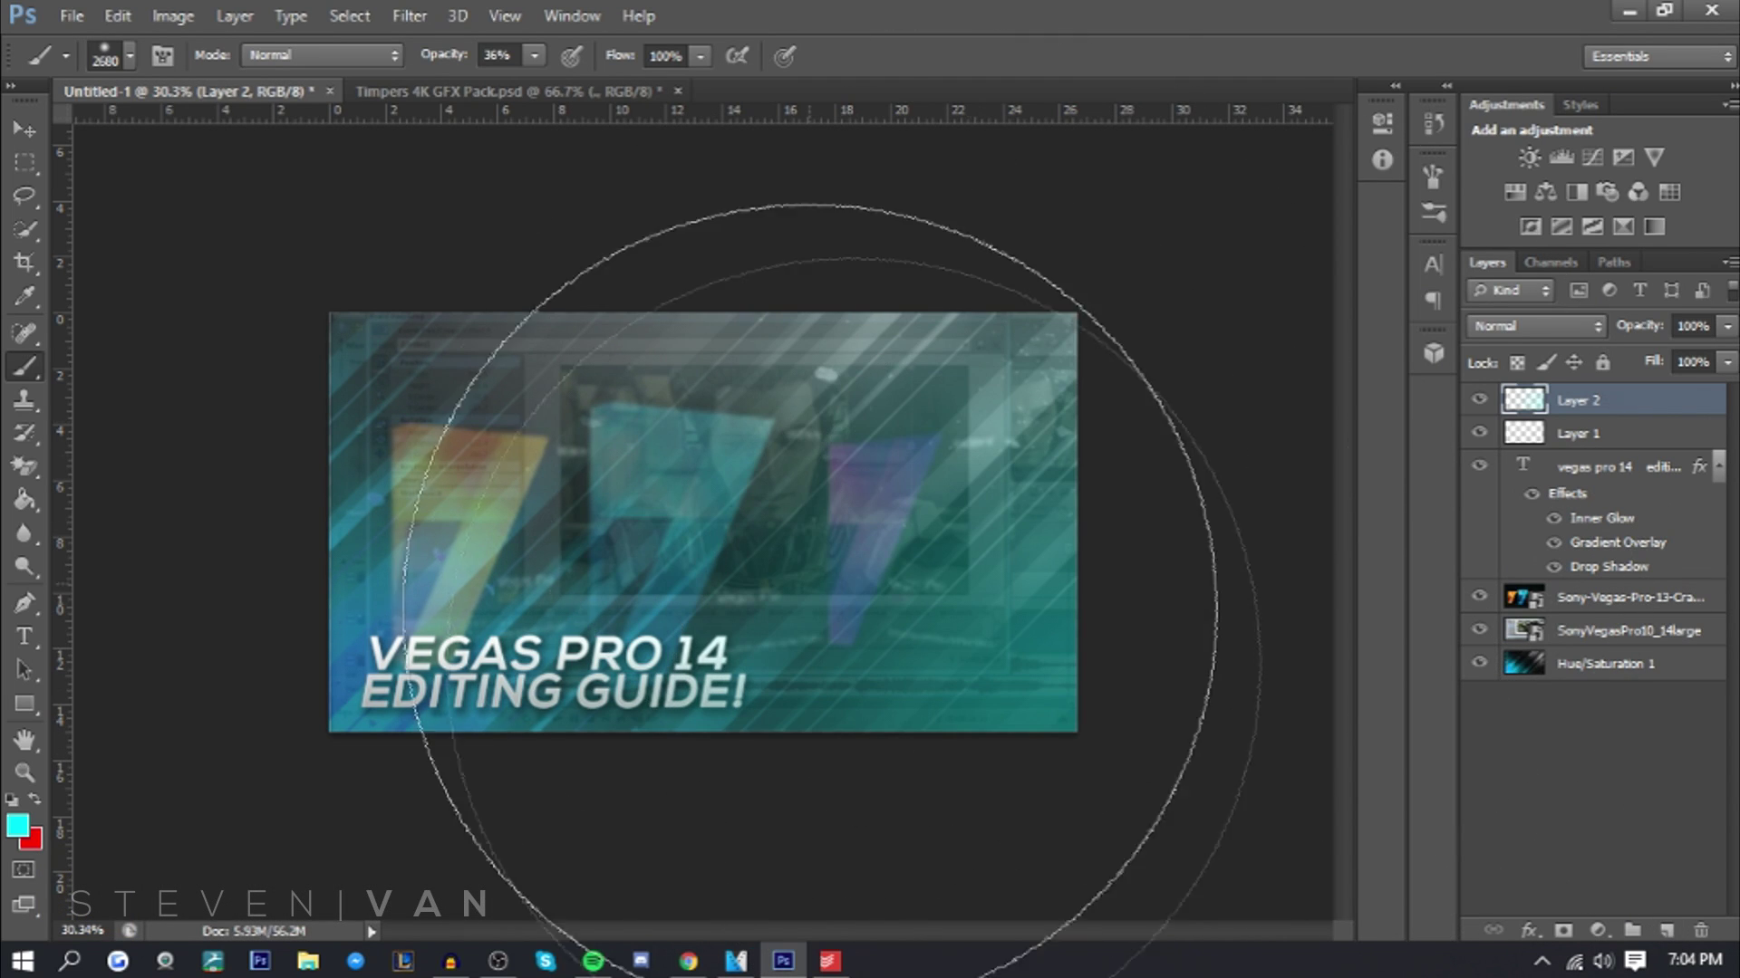
pyautogui.scroll(1, 1126, 544)
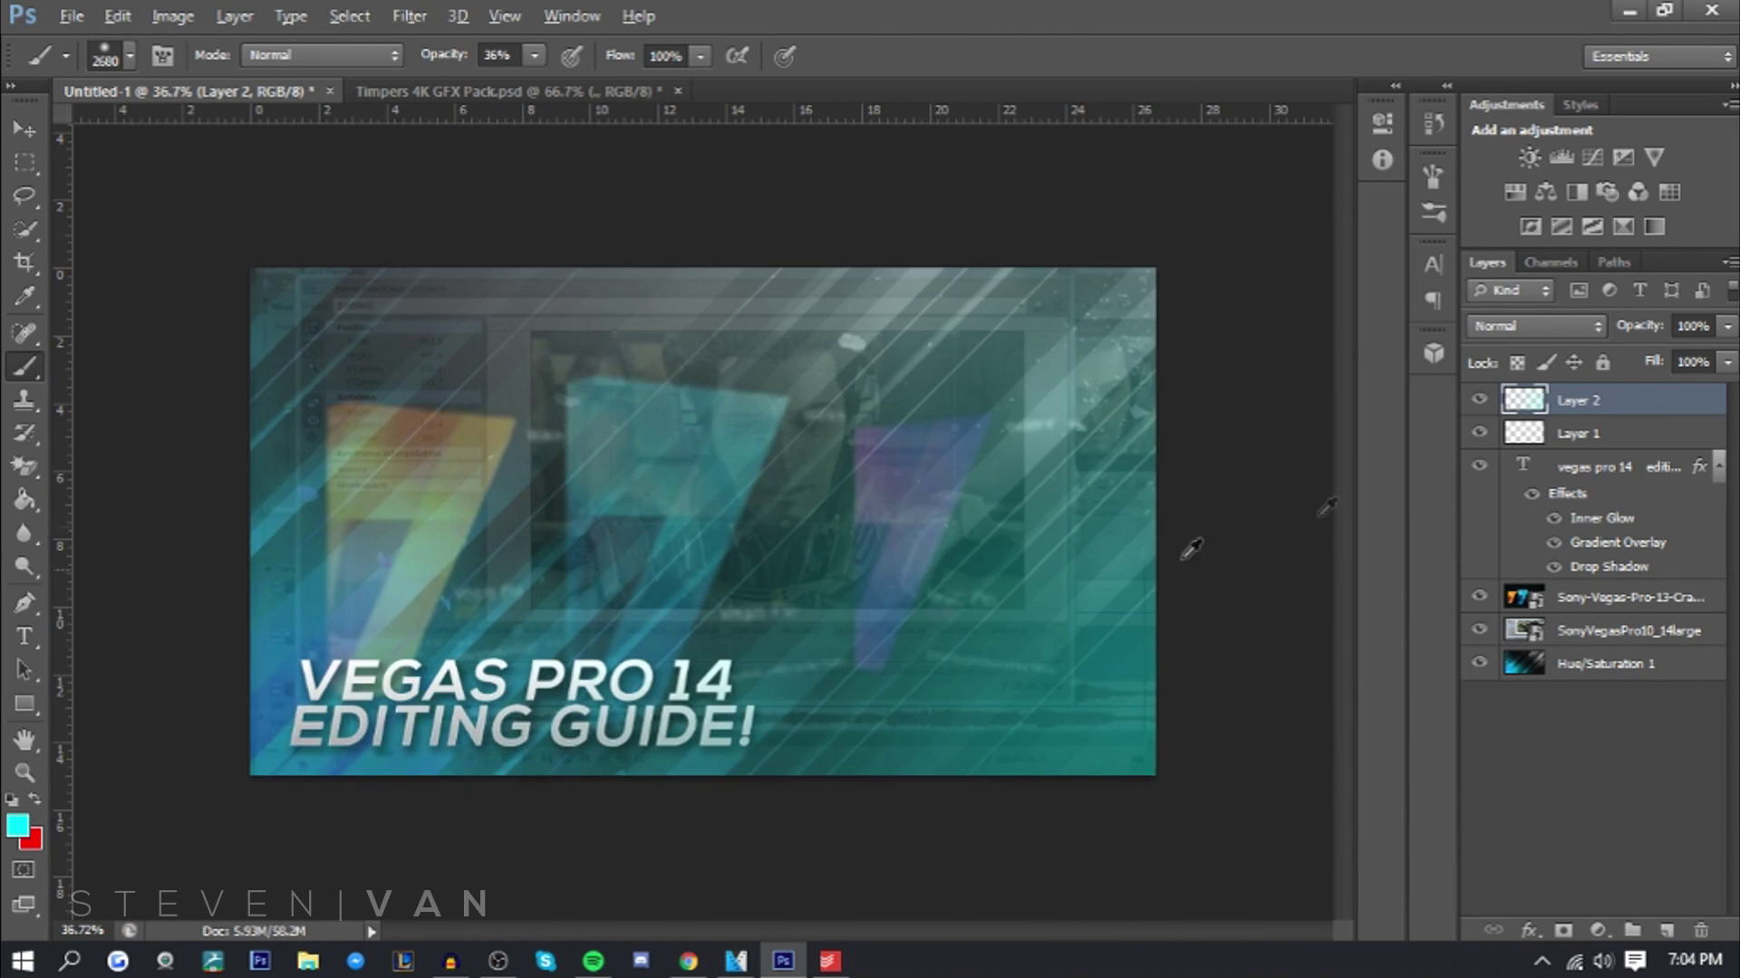
# Bring the Blue overlay from Timpers 4K GFX Pack.psd into the graphic, covering the canvas, and move it directly below the title
pyautogui.hotkey('ctrl', 'Tab')
pyautogui.press('v')
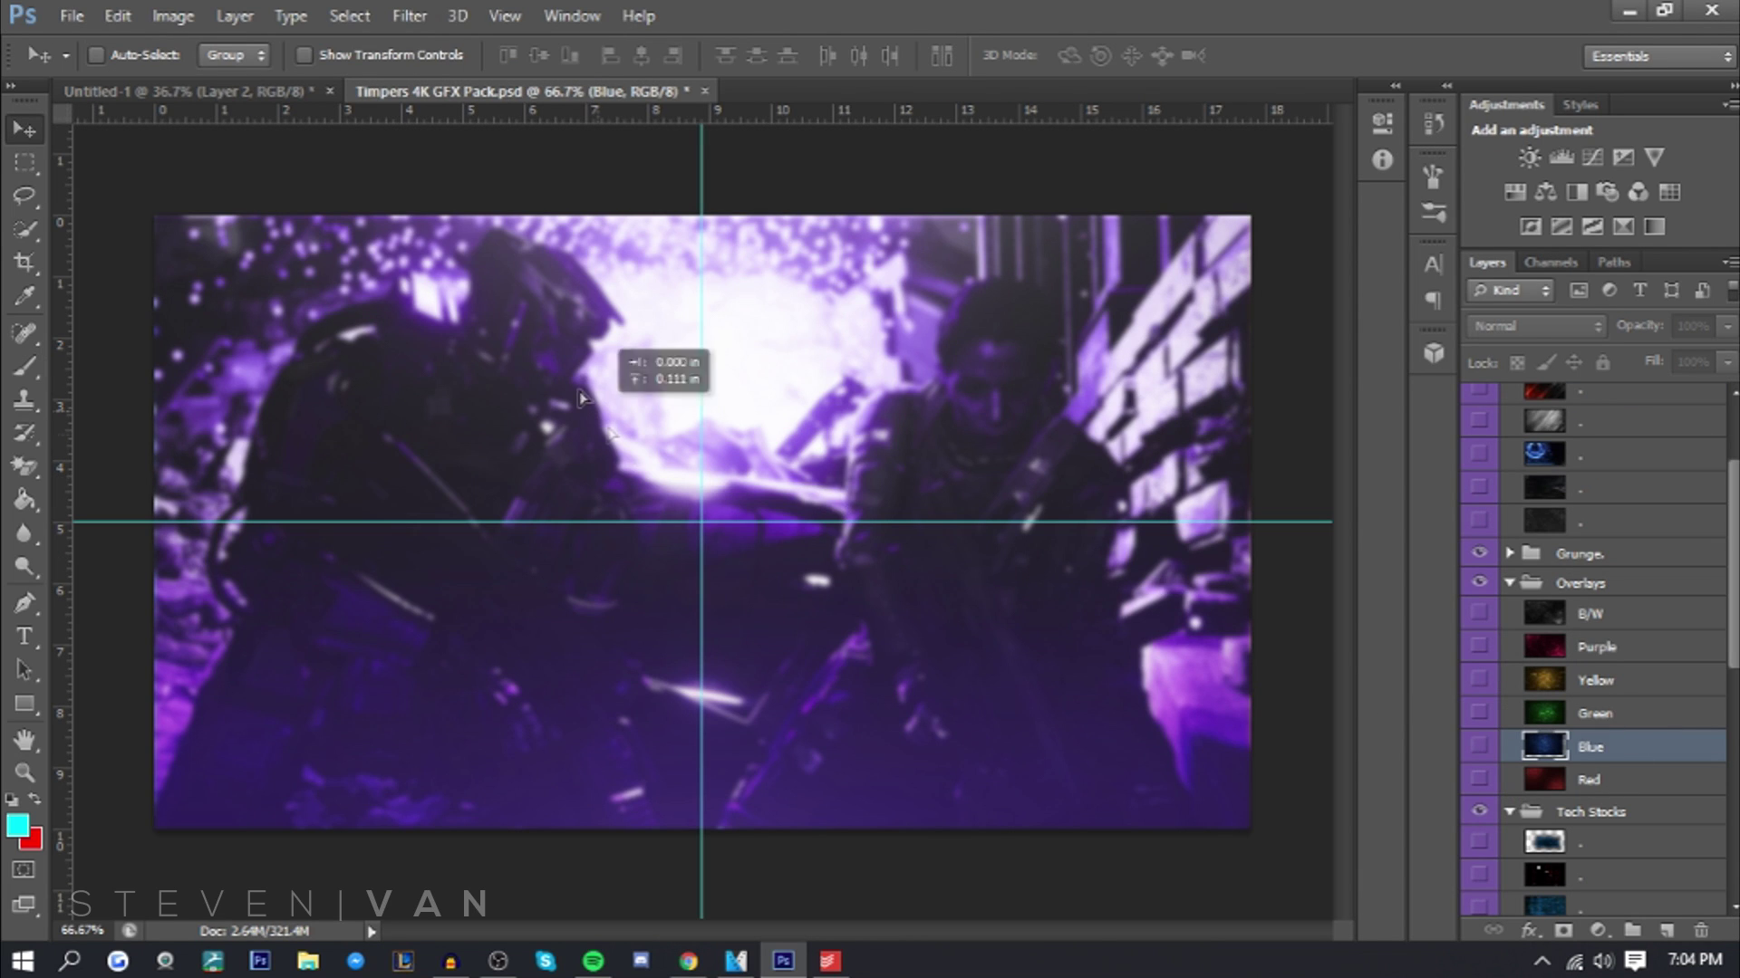
pyautogui.moveTo(210, 98); pyautogui.dragTo(1051, 675)
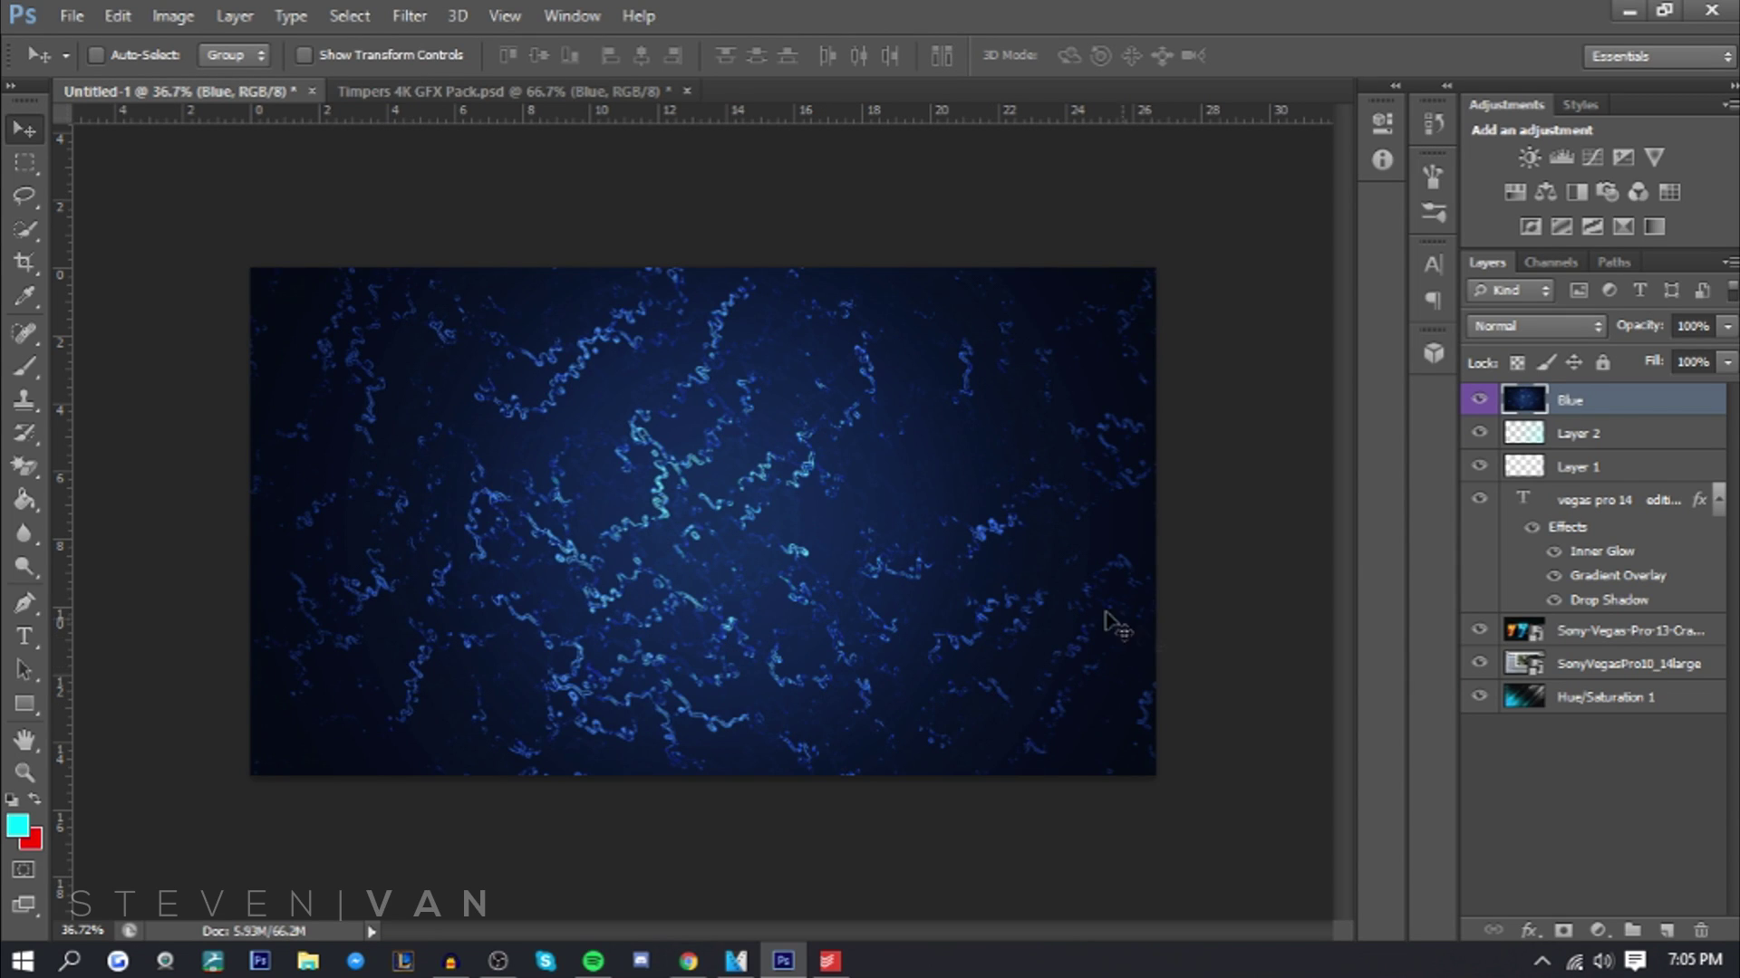
pyautogui.moveTo(1640, 405); pyautogui.dragTo(1615, 617)
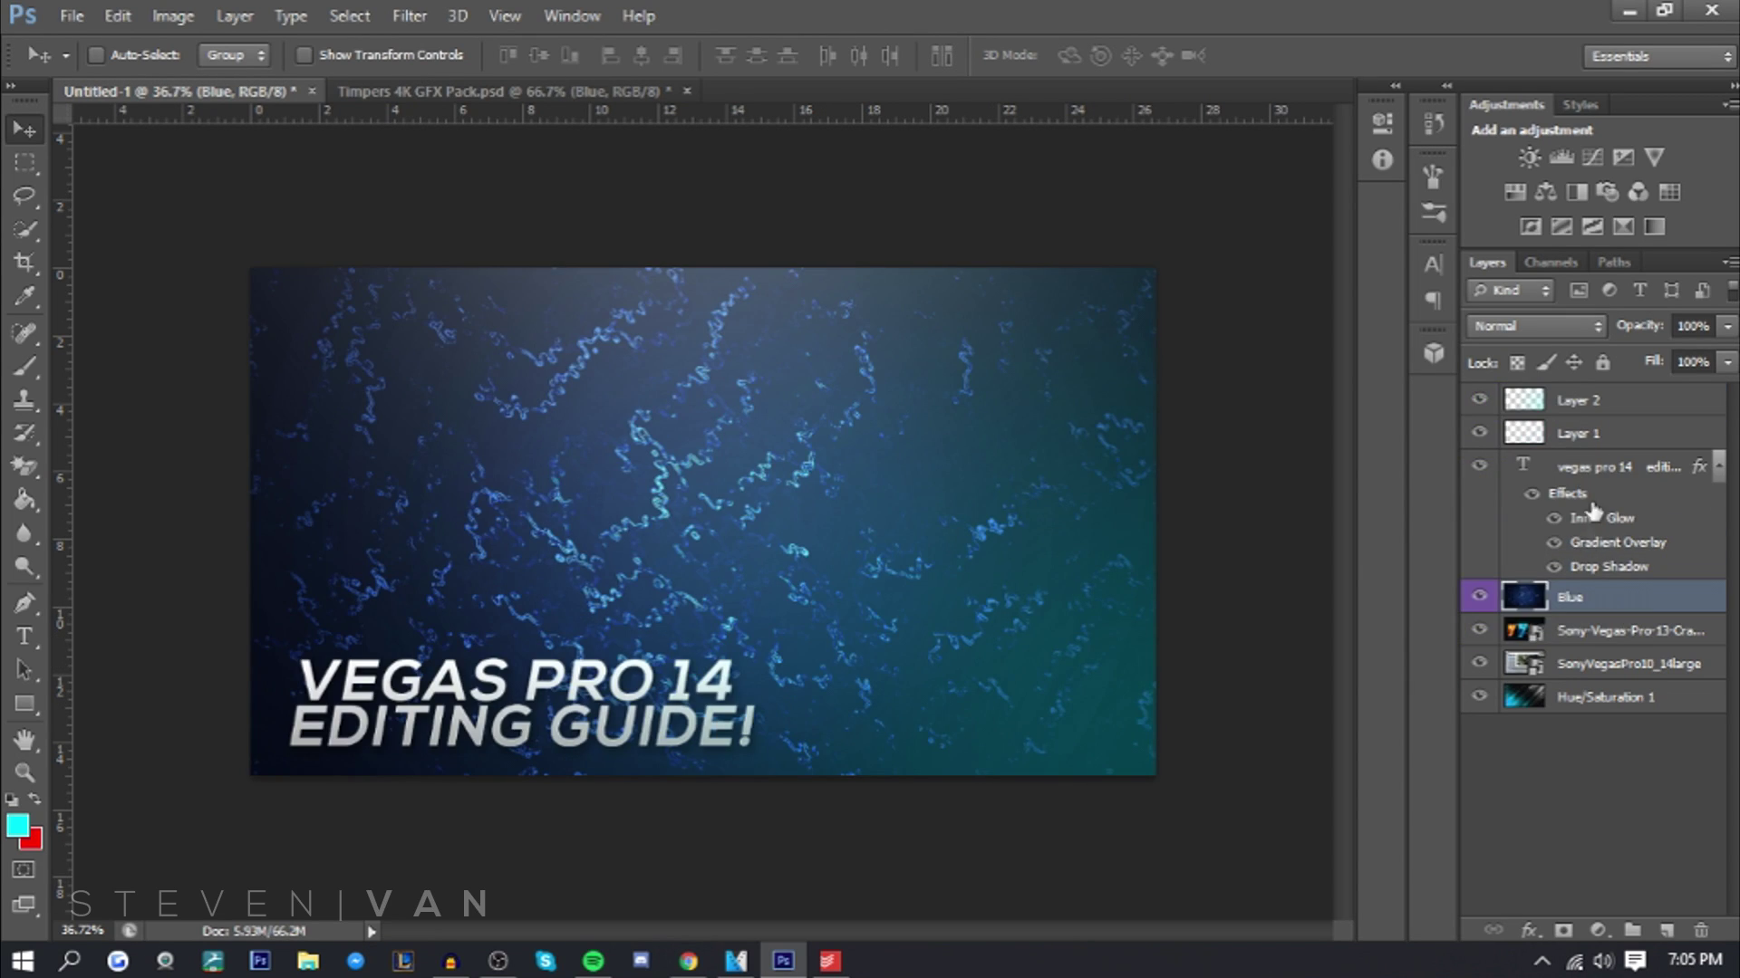
# Try the Soft Light blend mode on the Blue overlay and settle on Linear Dodge (Add)
pyautogui.click(1524, 333)
pyautogui.click(1540, 336)
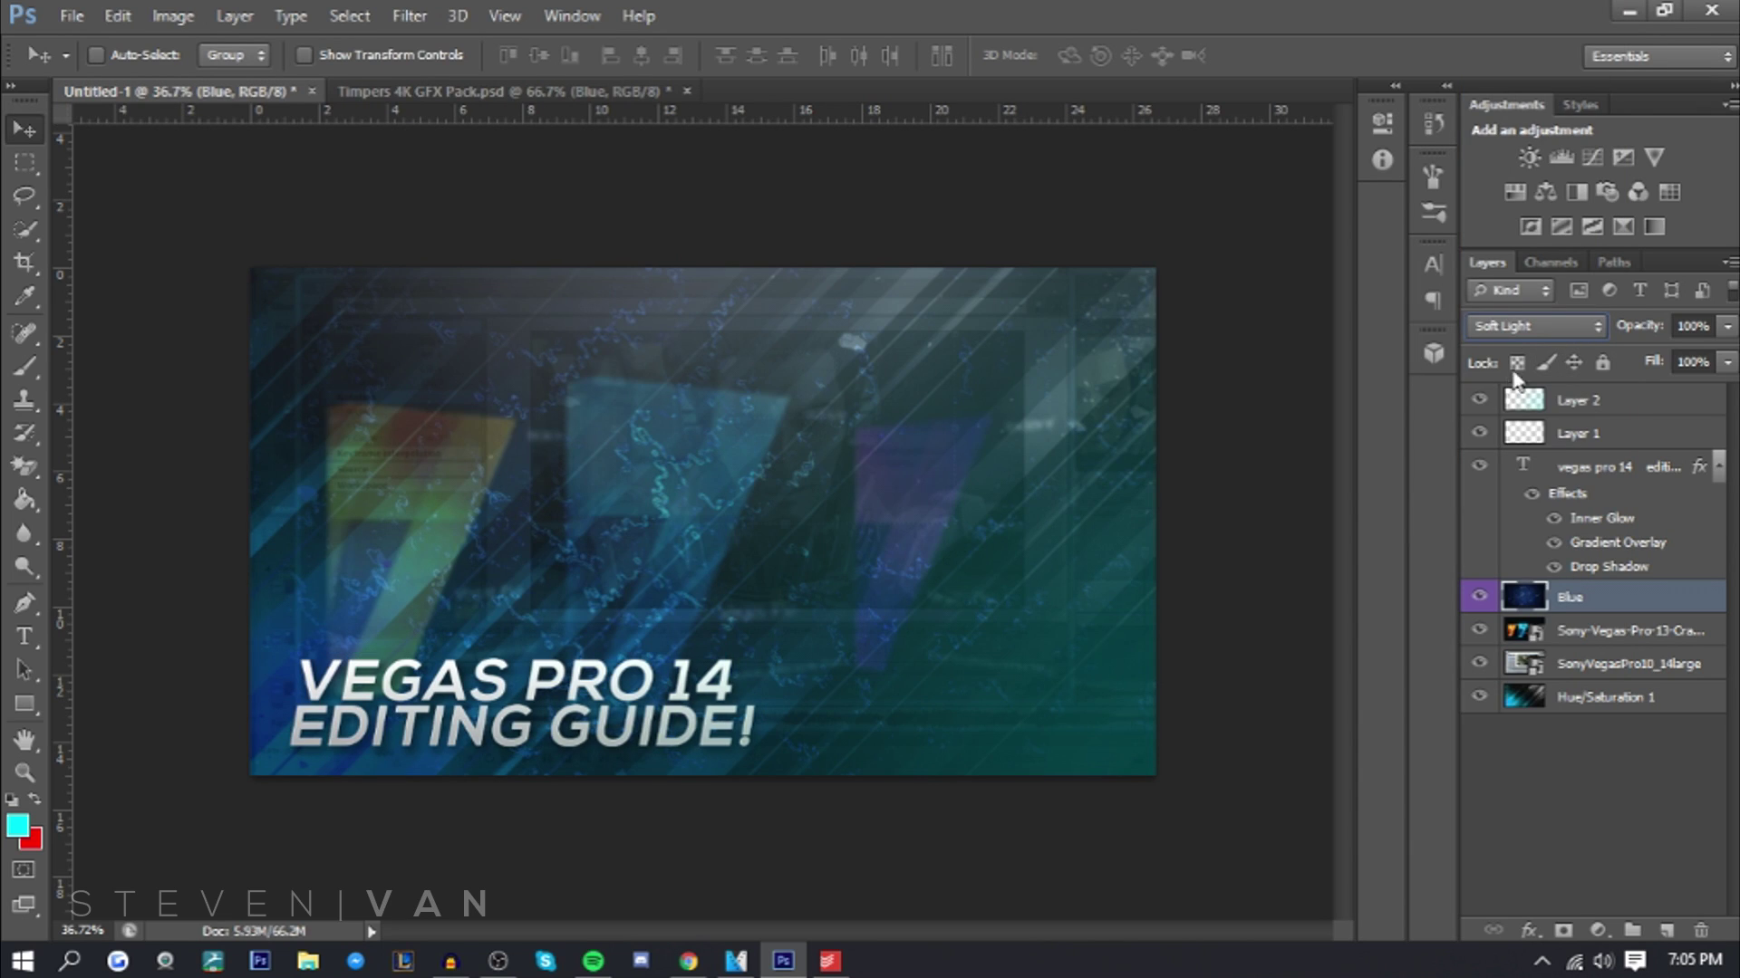
pyautogui.click(1520, 328)
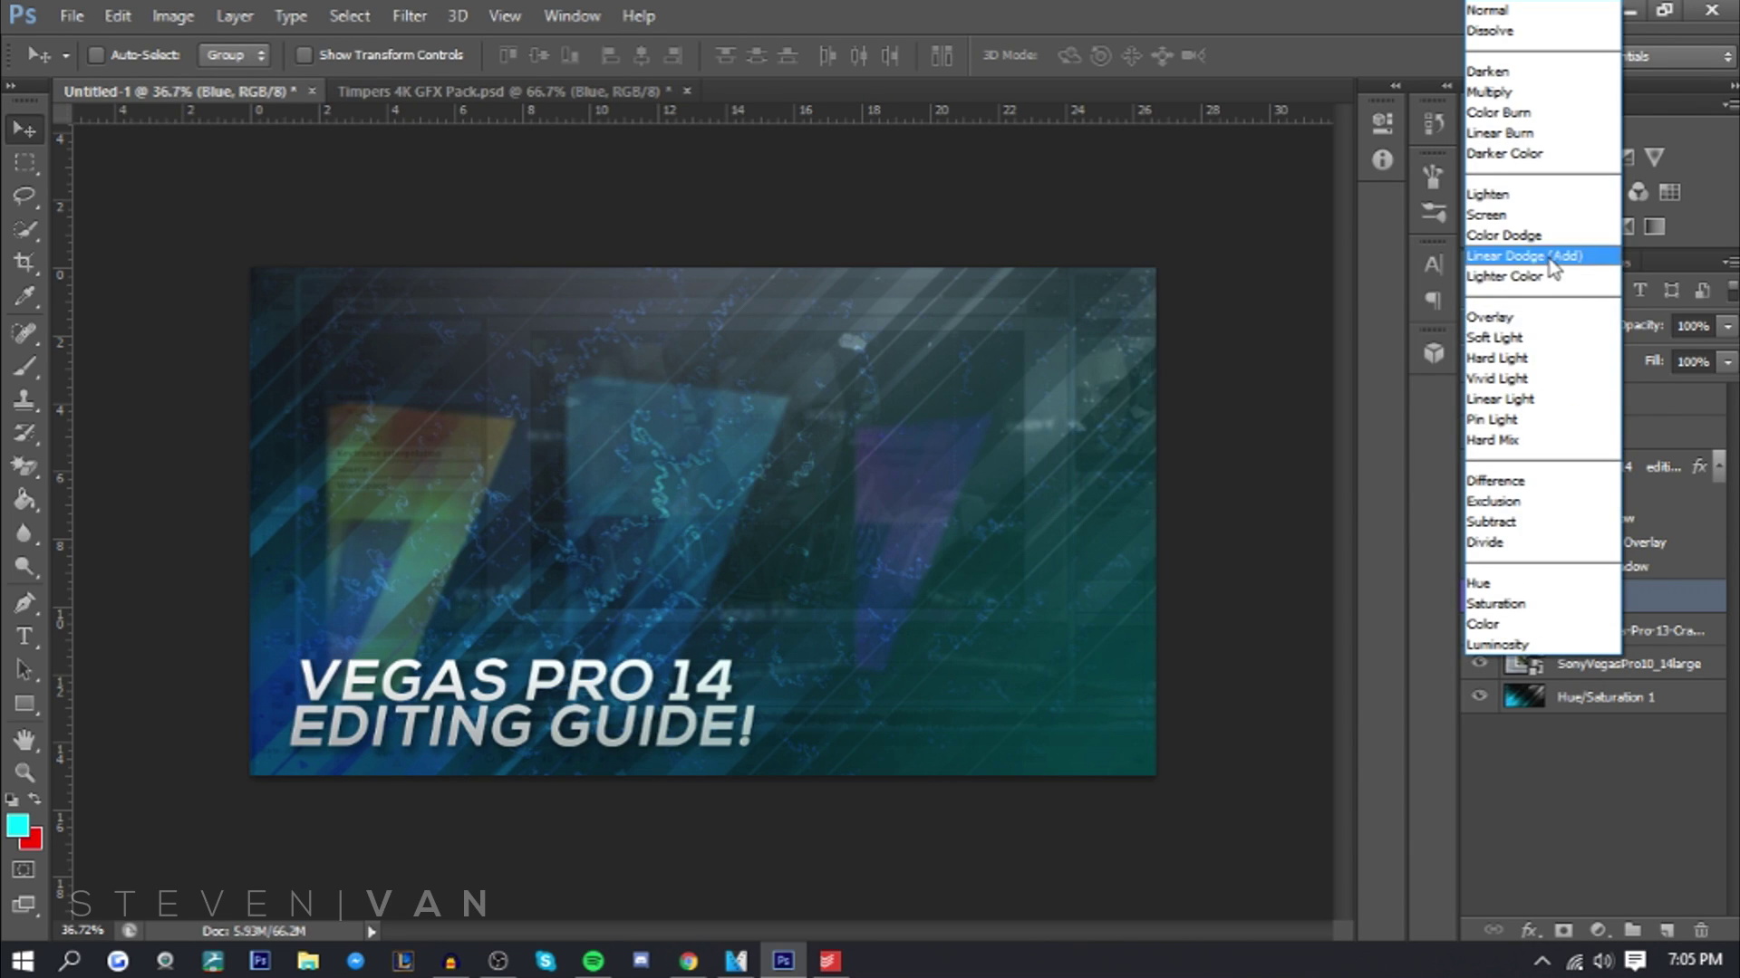
pyautogui.click(1551, 257)
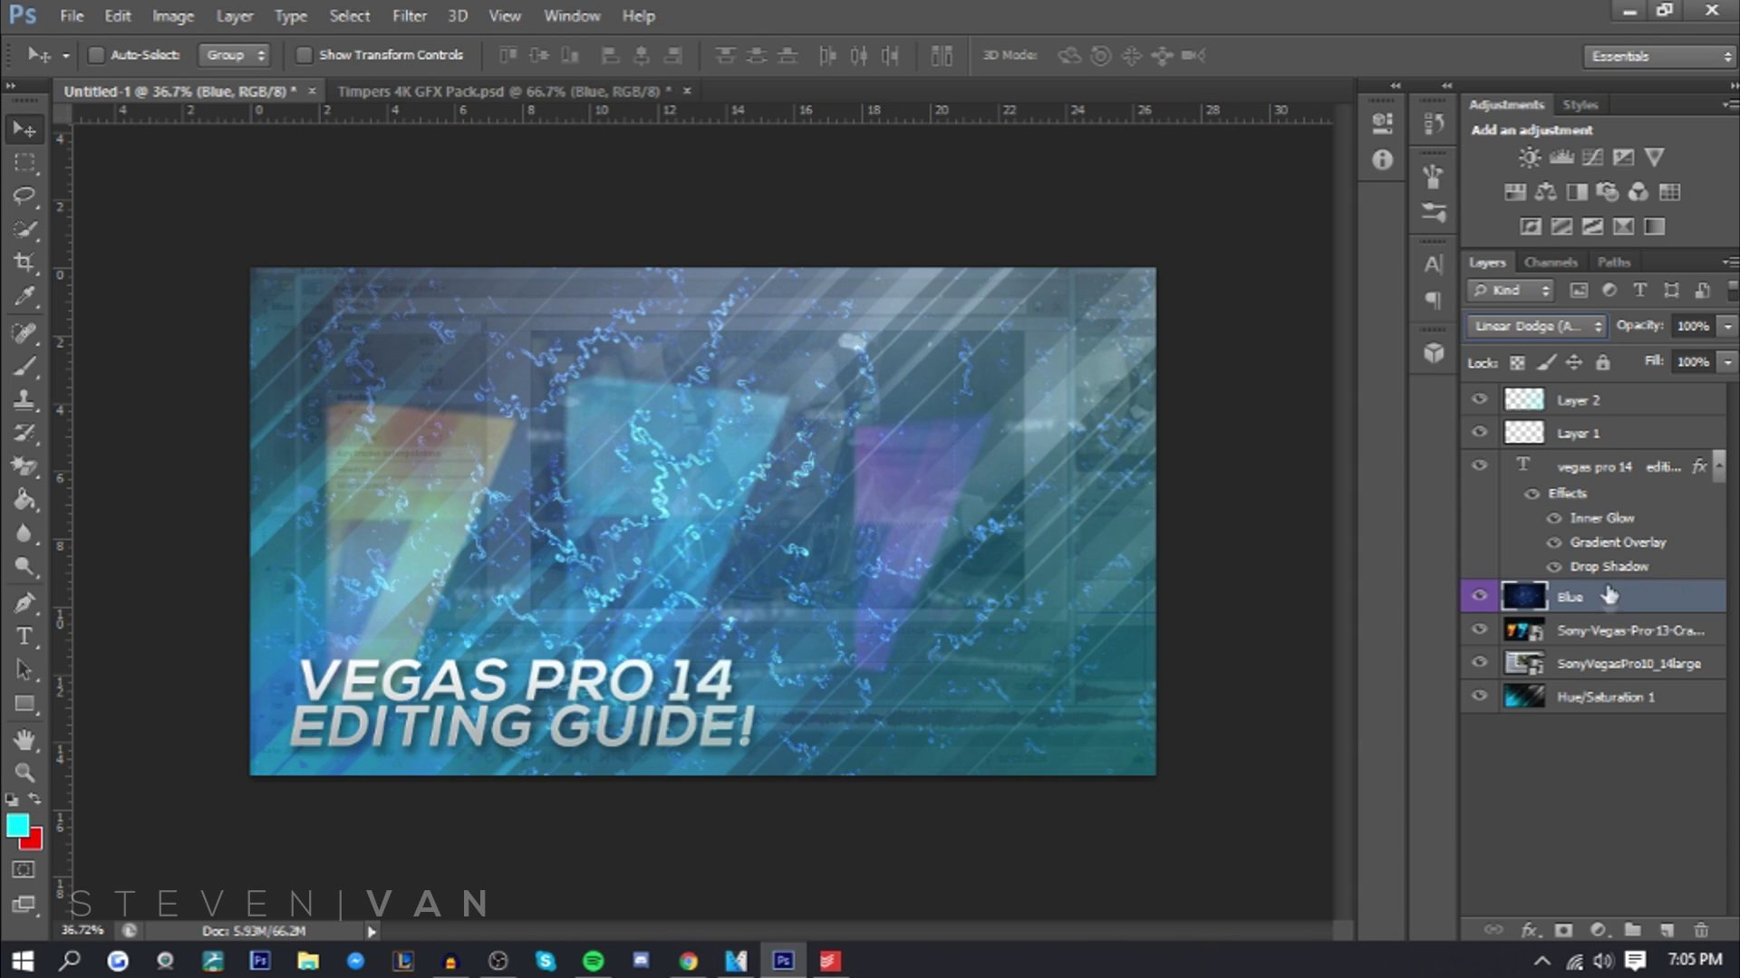
# Add a Hue/Saturation adjustment directly above the Blue overlay and lower its lightness to darken the background
pyautogui.click(1514, 191)
pyautogui.moveTo(1144, 388); pyautogui.dragTo(1064, 387)
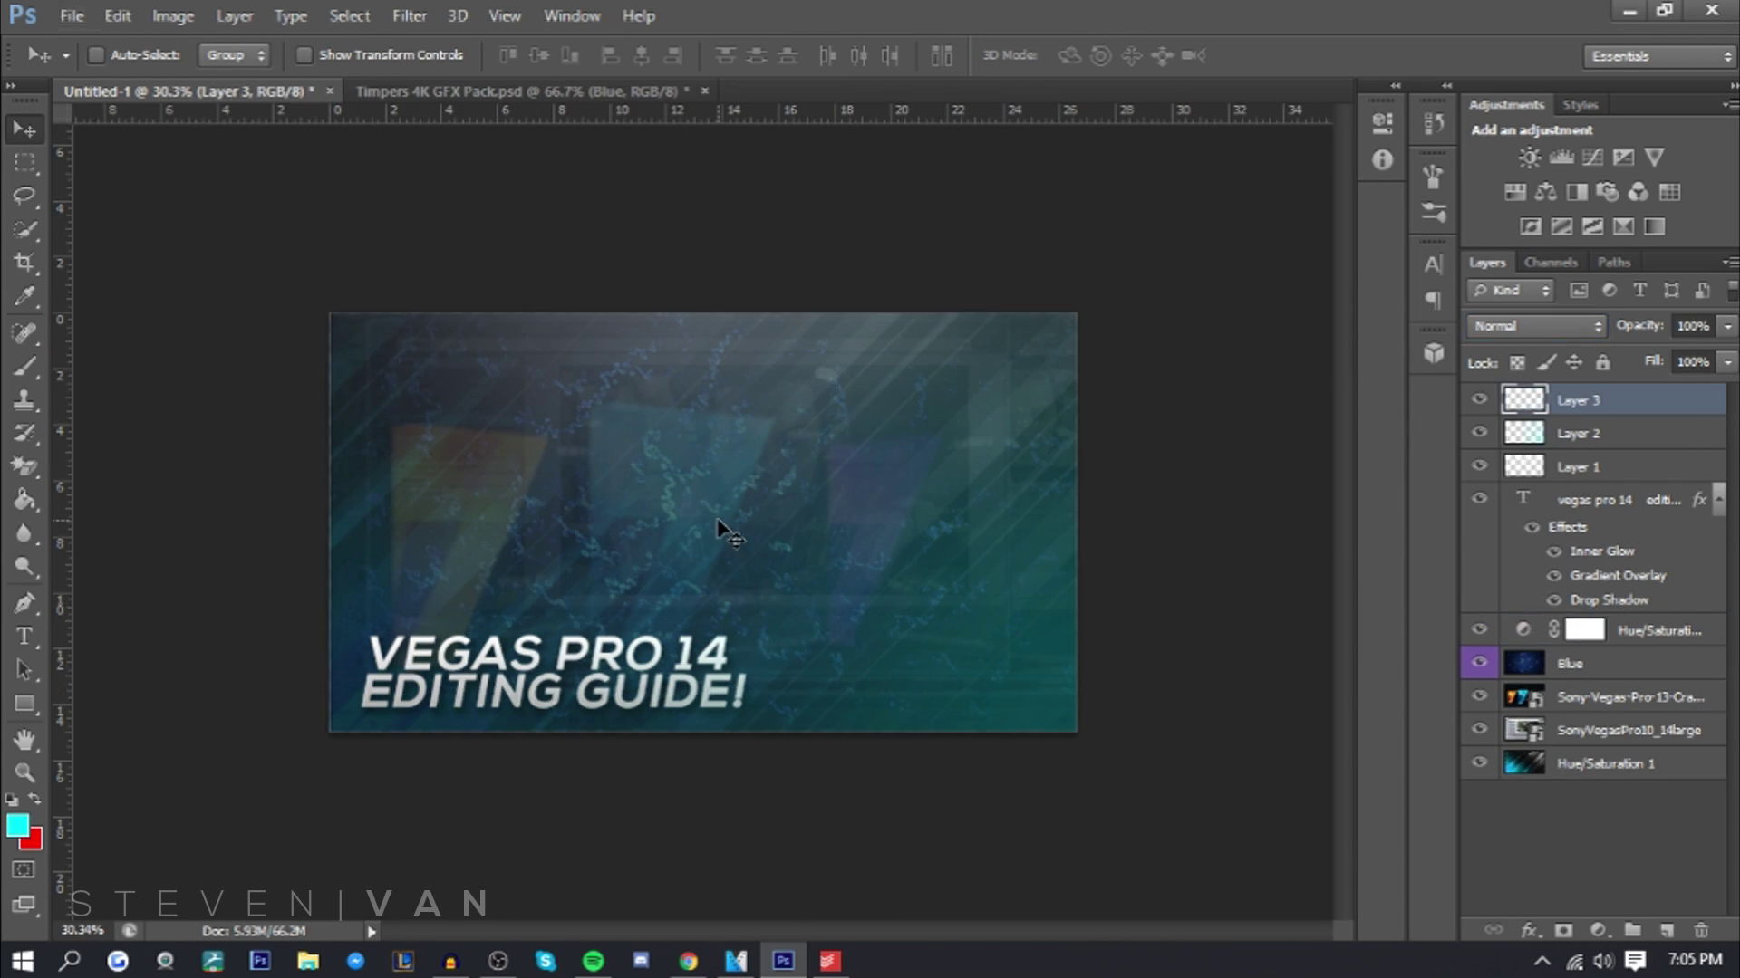
# Set the foreground colour to white ffffff and brush a soft glow over the graphic's upper edge on Layer 3
pyautogui.scroll(2, 840, 509)
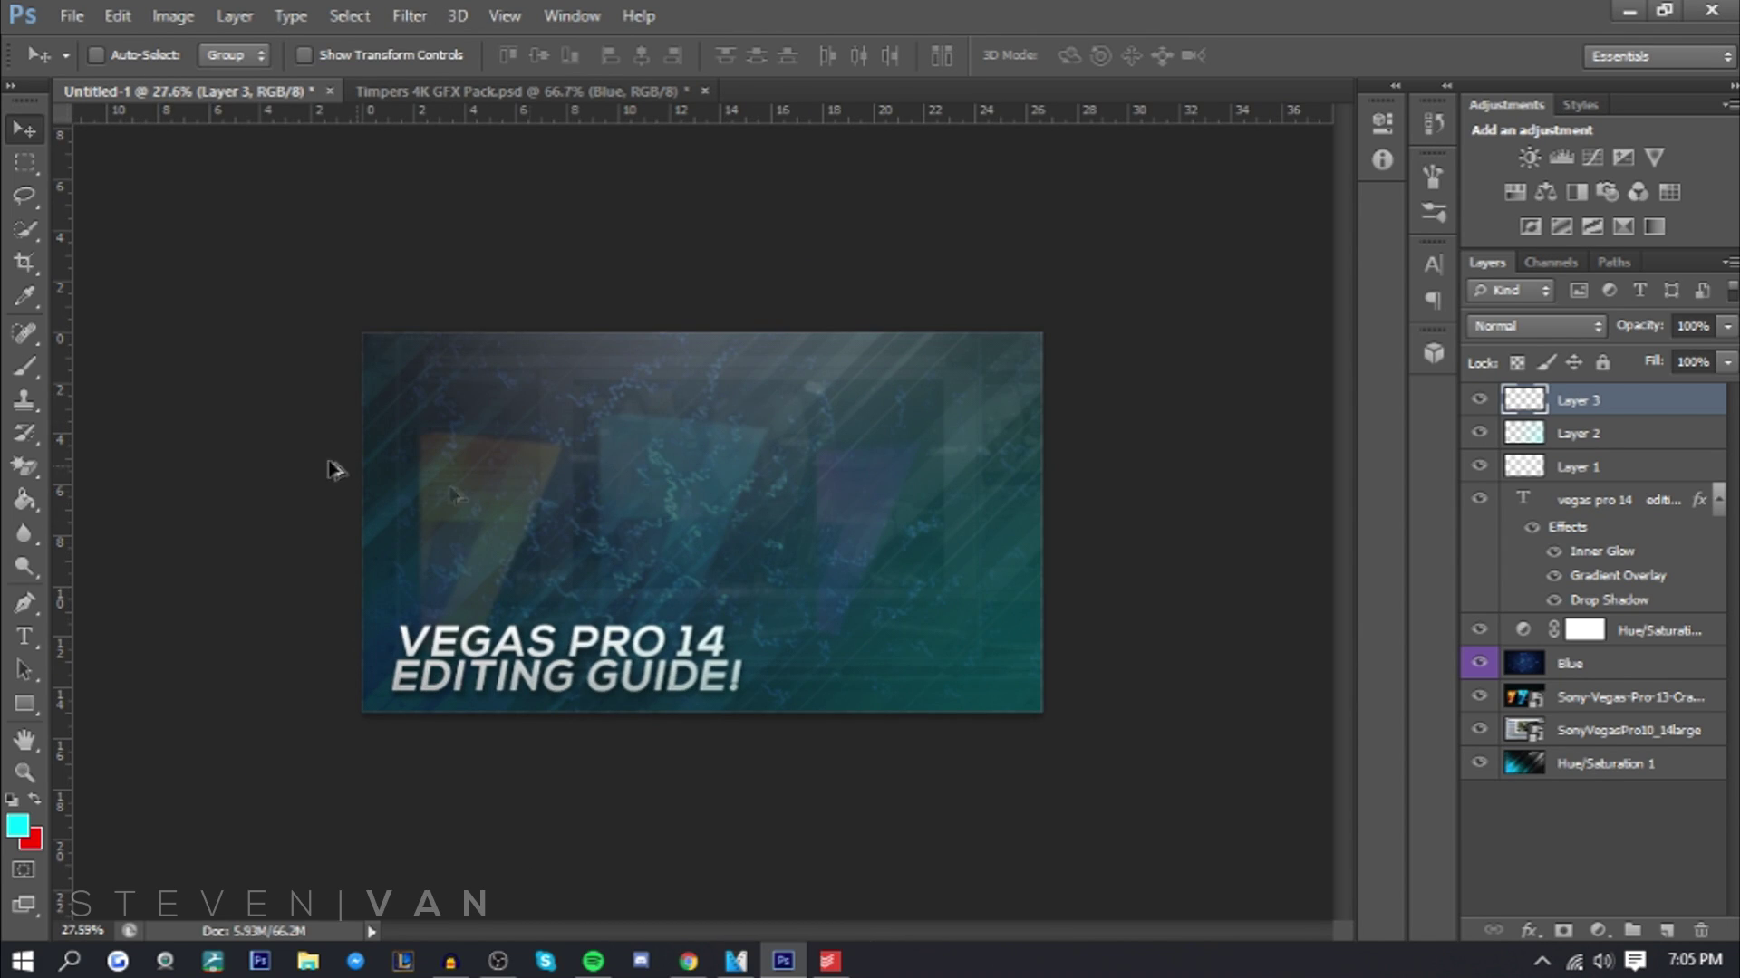
pyautogui.click(30, 363)
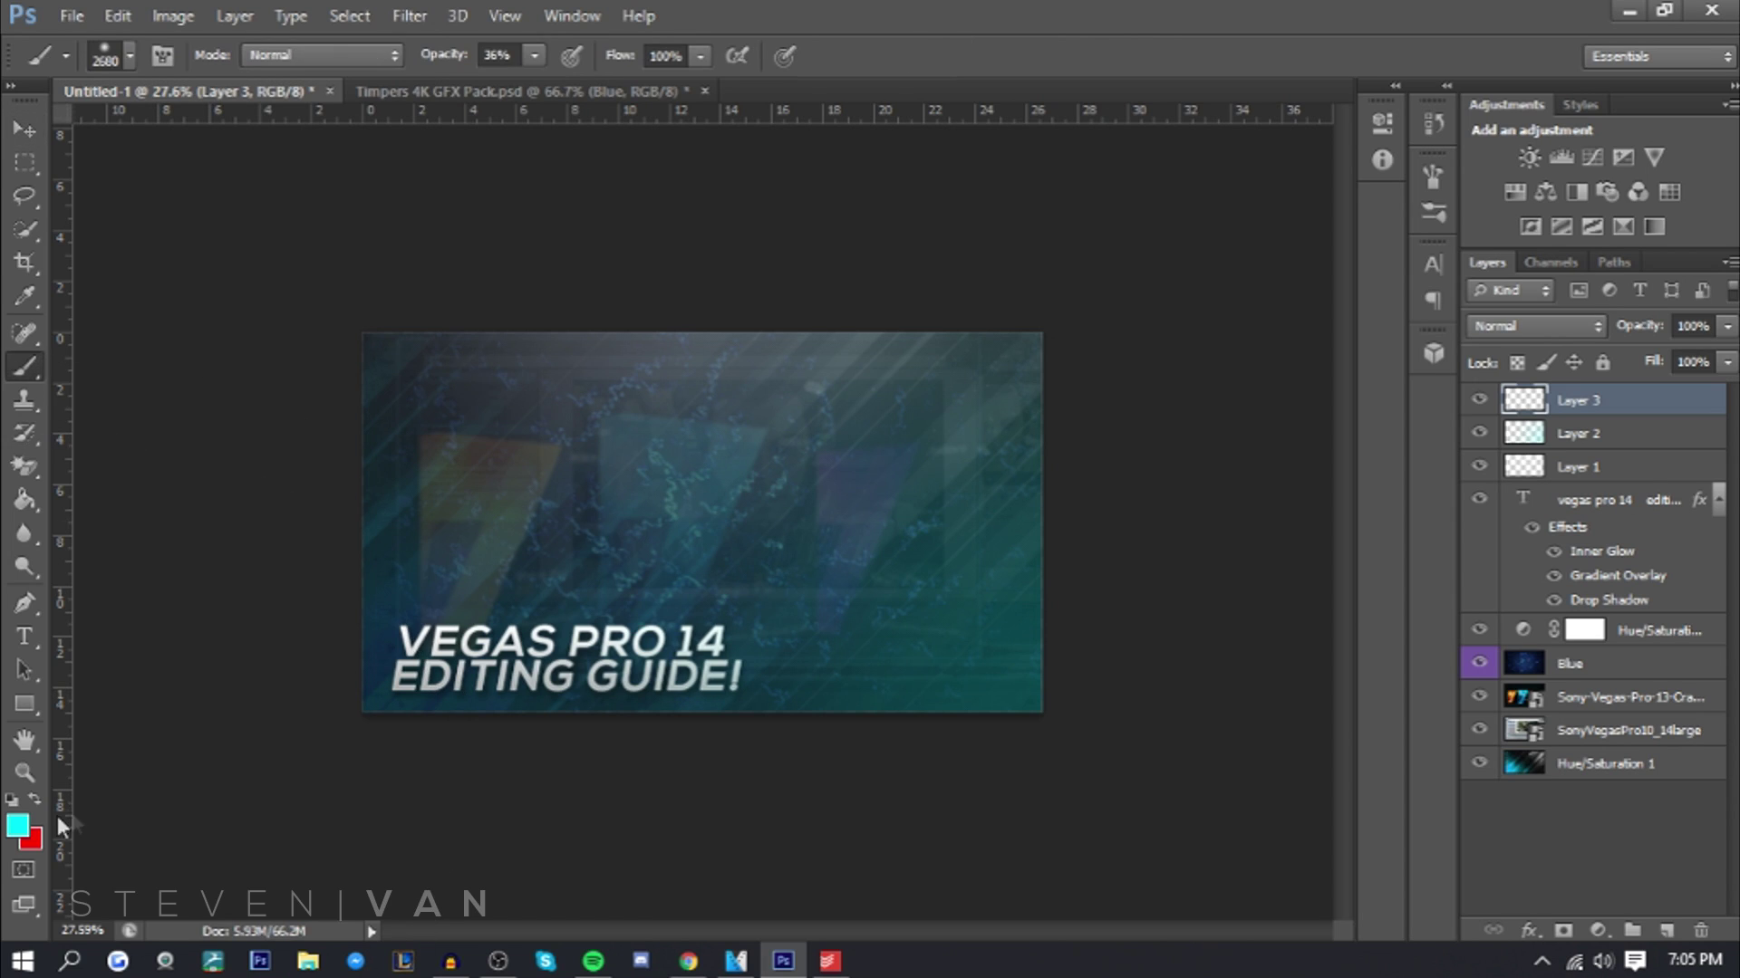
pyautogui.click(17, 826)
pyautogui.write('ffffff')
pyautogui.press('Return')
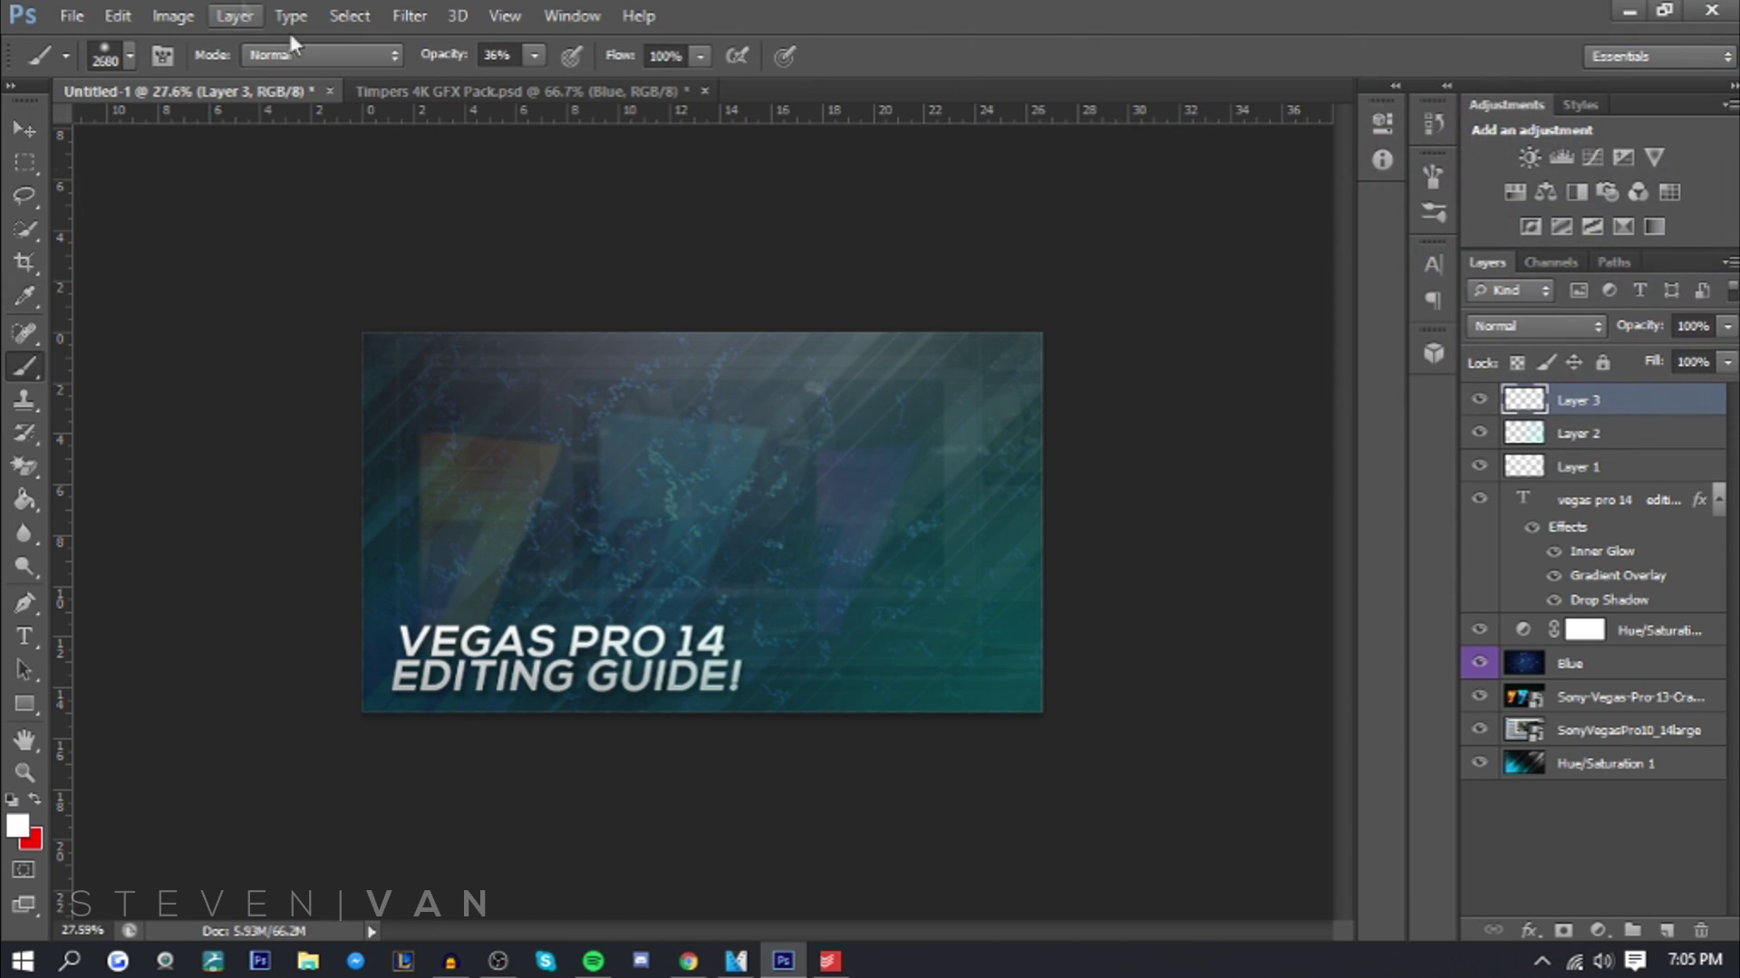
pyautogui.click(675, 145)
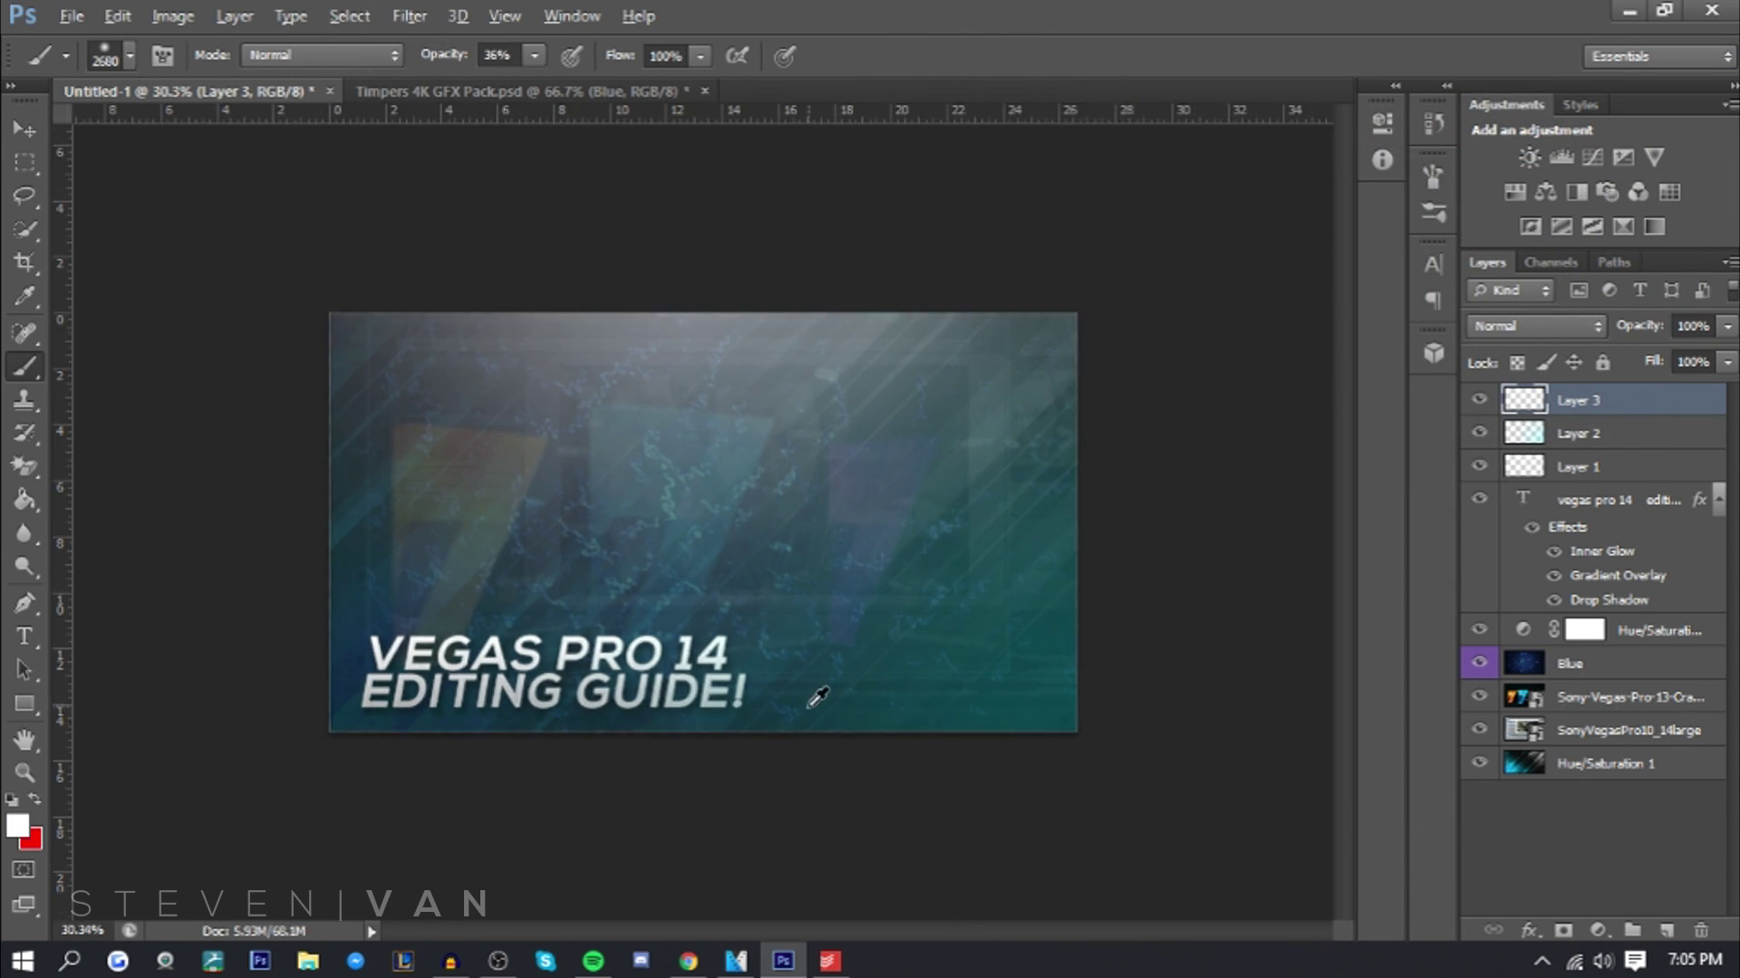
pyautogui.hotkey('ctrl', '+')
# Move the striped Hue/Saturation 1 layer directly below the title and blend it with Linear Dodge (Add) at 51% opacity
pyautogui.click(1620, 766)
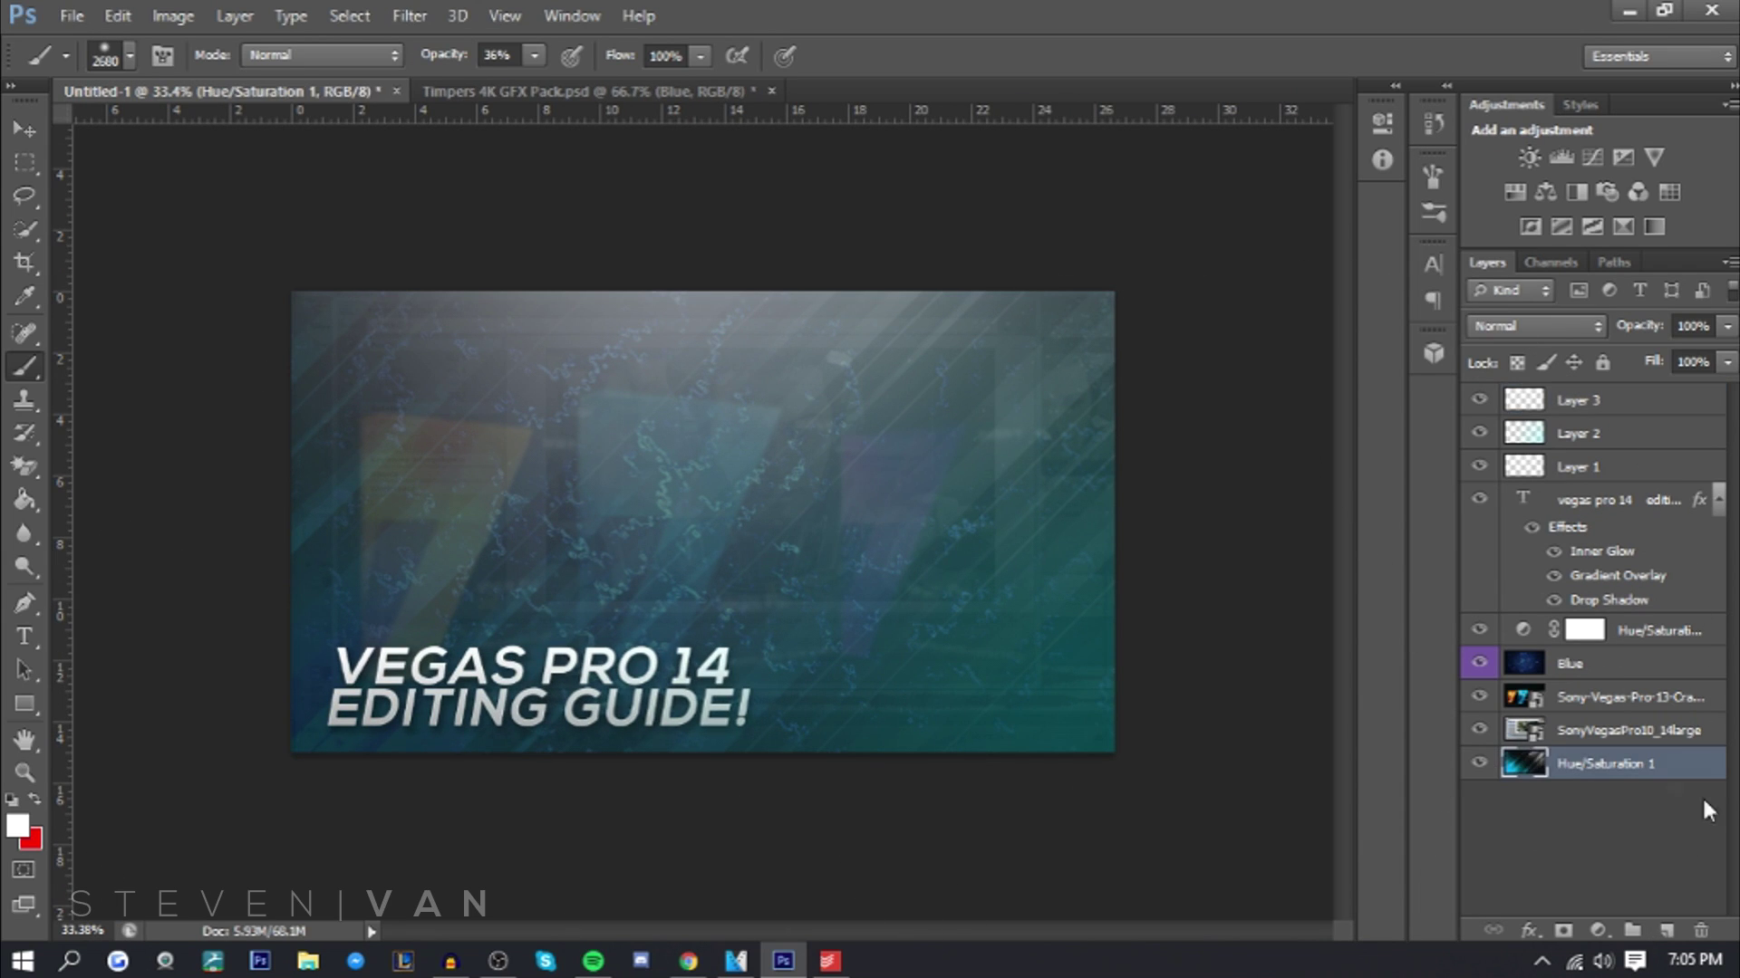
pyautogui.moveTo(1631, 768); pyautogui.dragTo(1590, 484)
pyautogui.click(1540, 328)
pyautogui.click(1542, 252)
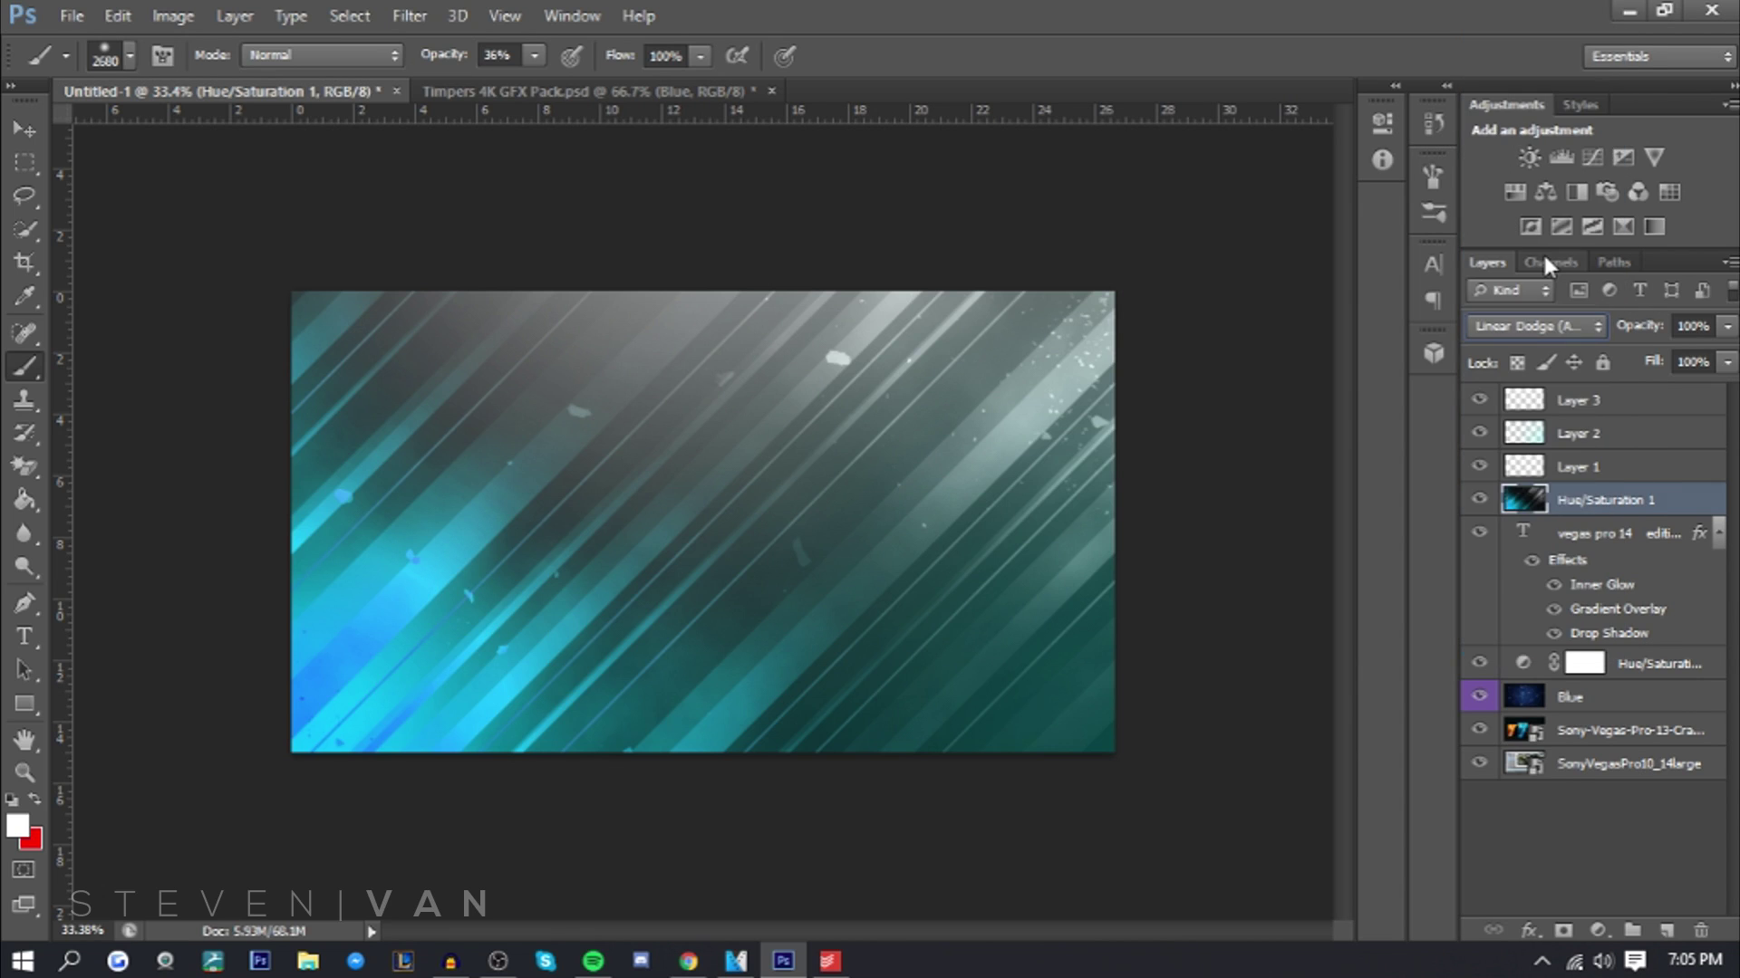
pyautogui.moveTo(1602, 537); pyautogui.dragTo(1590, 645)
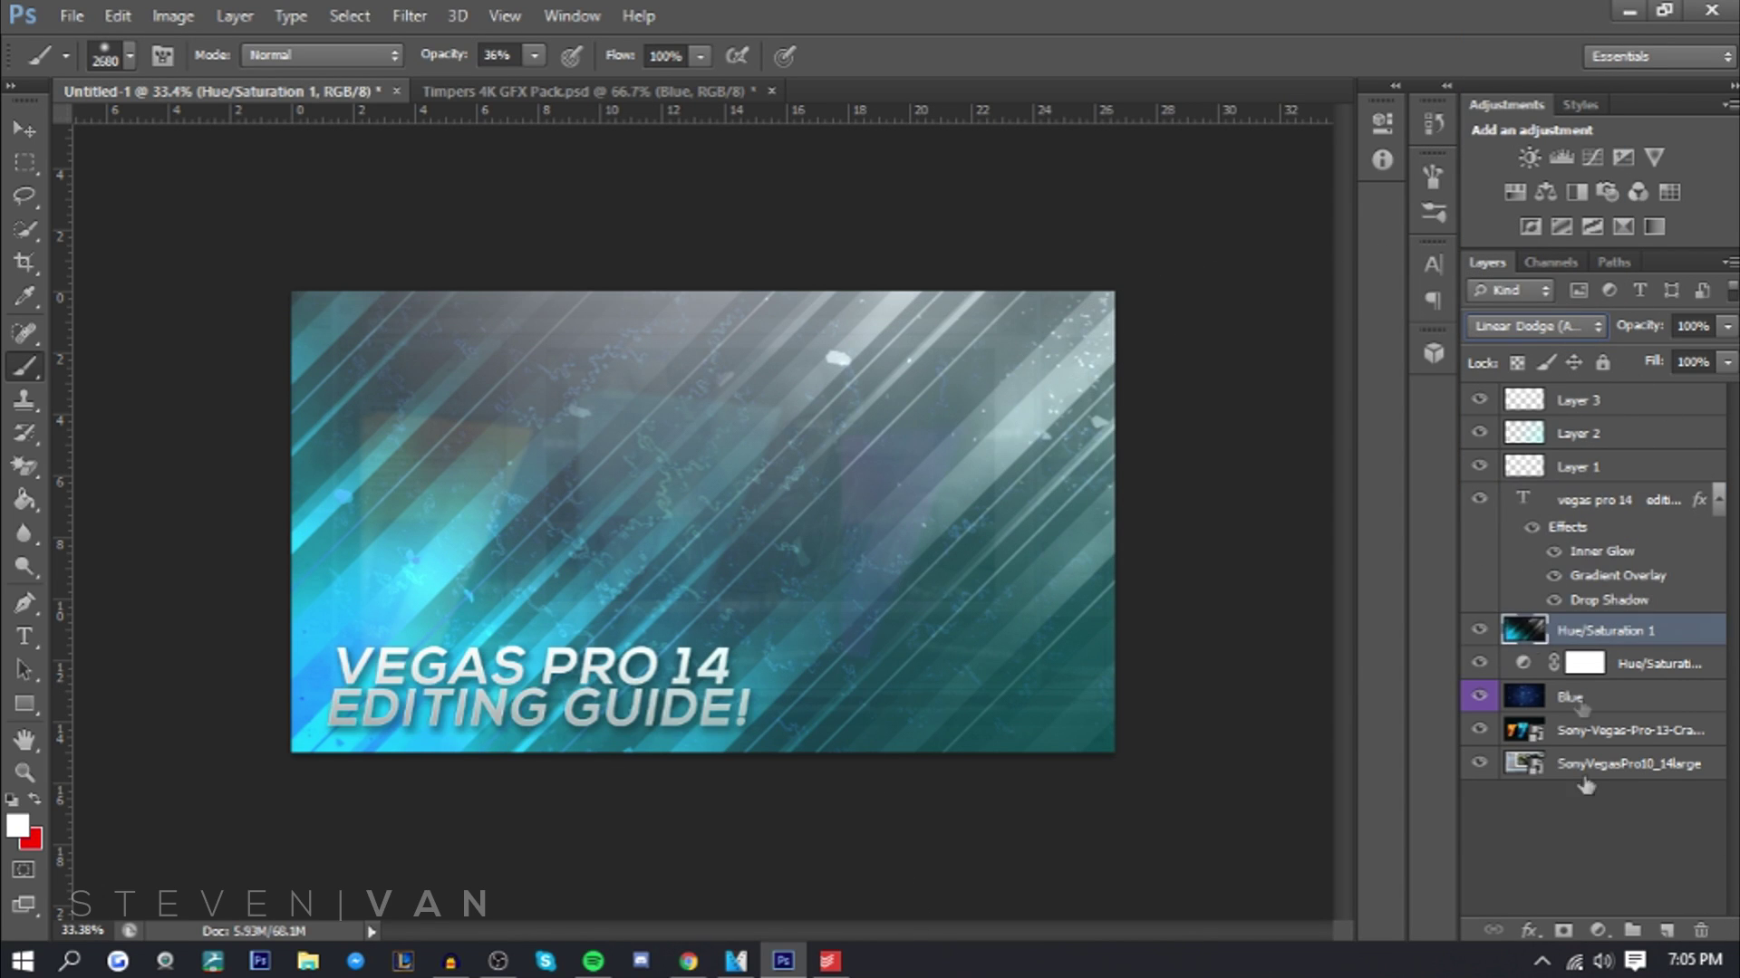
pyautogui.click(1727, 326)
pyautogui.moveTo(1694, 349)
pyautogui.mouseDown()
pyautogui.moveTo(1644, 362)
pyautogui.moveTo(1664, 357)
pyautogui.mouseUp()
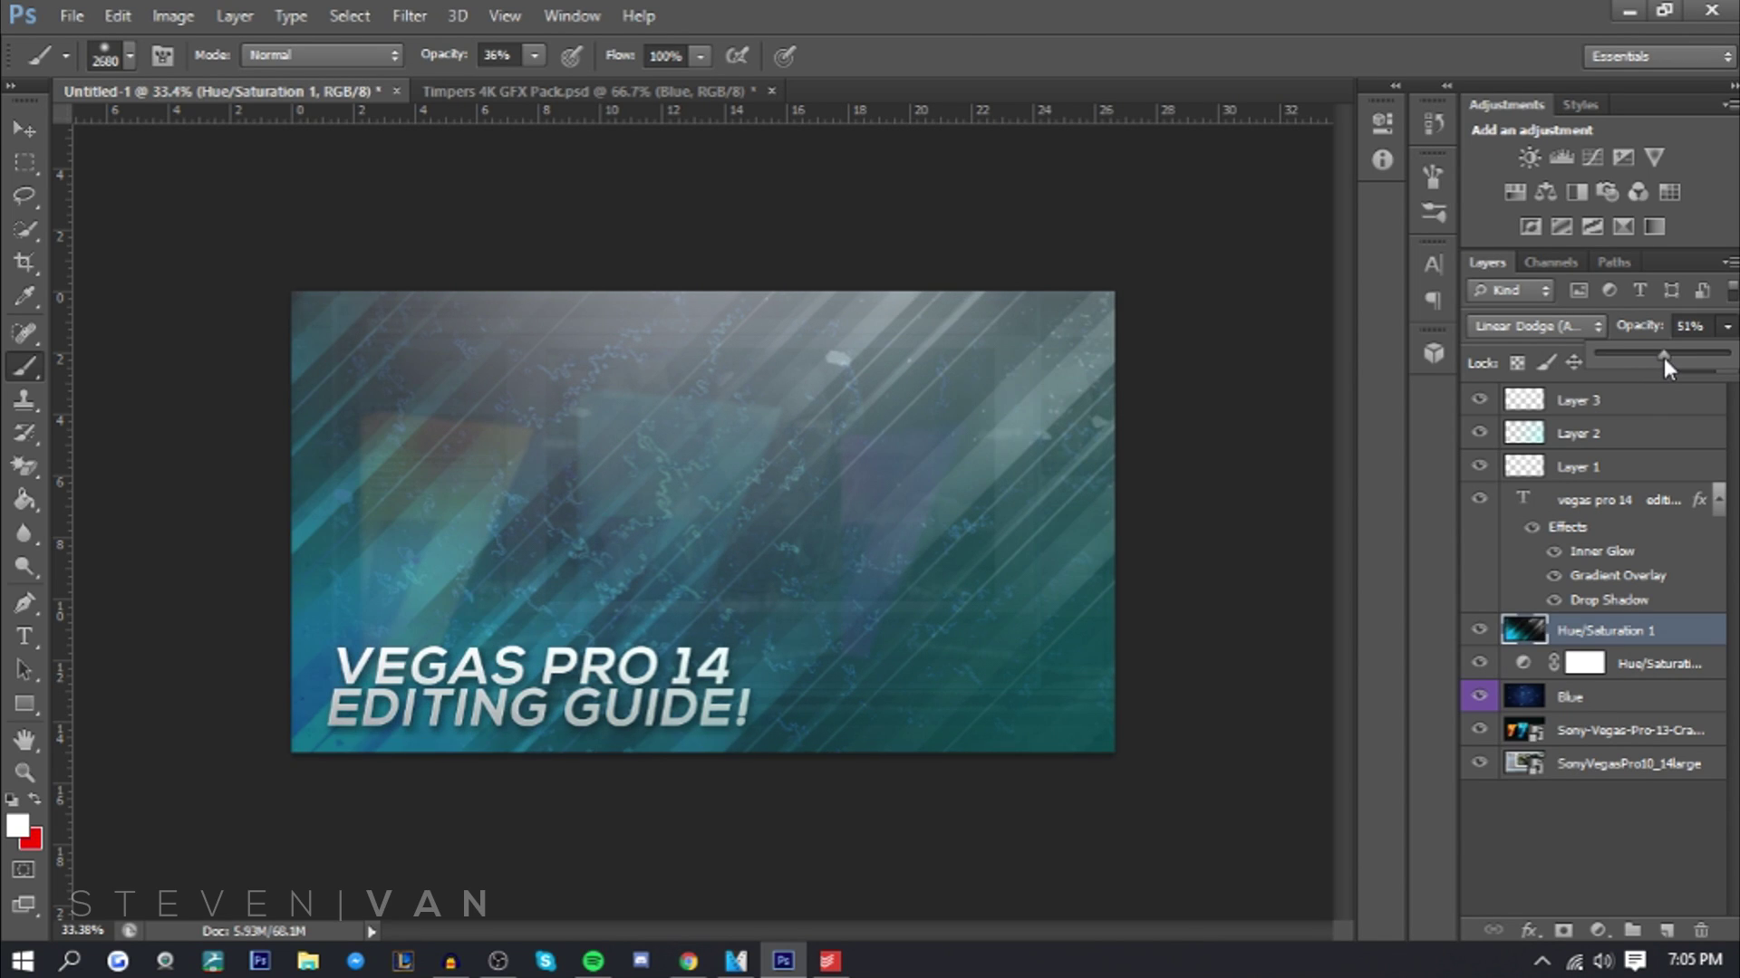
# Bring the dot pattern from Timpers 4K GFX Pack.psd into the graphic's upper-left corner and set it to Soft Light
pyautogui.press('v')
pyautogui.click(461, 91)
pyautogui.scroll(-10, 1572, 715)
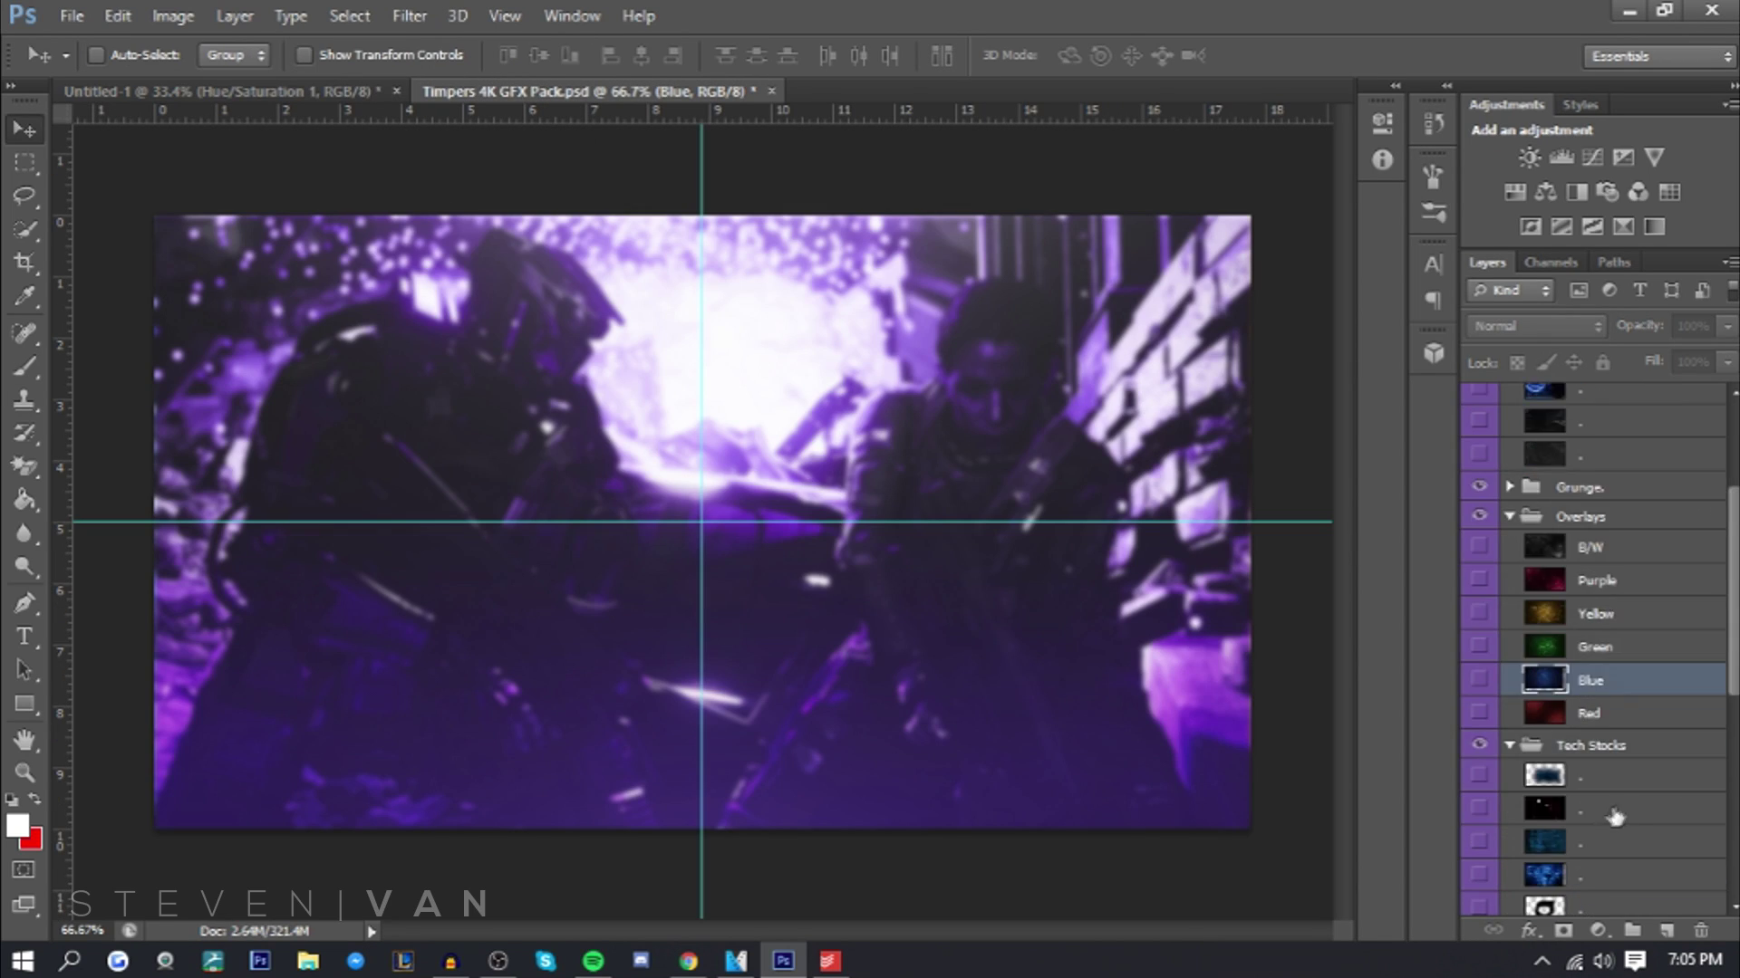
pyautogui.scroll(-2, 1572, 716)
pyautogui.moveTo(1553, 745); pyautogui.dragTo(800, 849)
pyautogui.hotkey('ctrl', 't')
pyautogui.moveTo(414, 442); pyautogui.dragTo(373, 341)
pyautogui.press('Return')
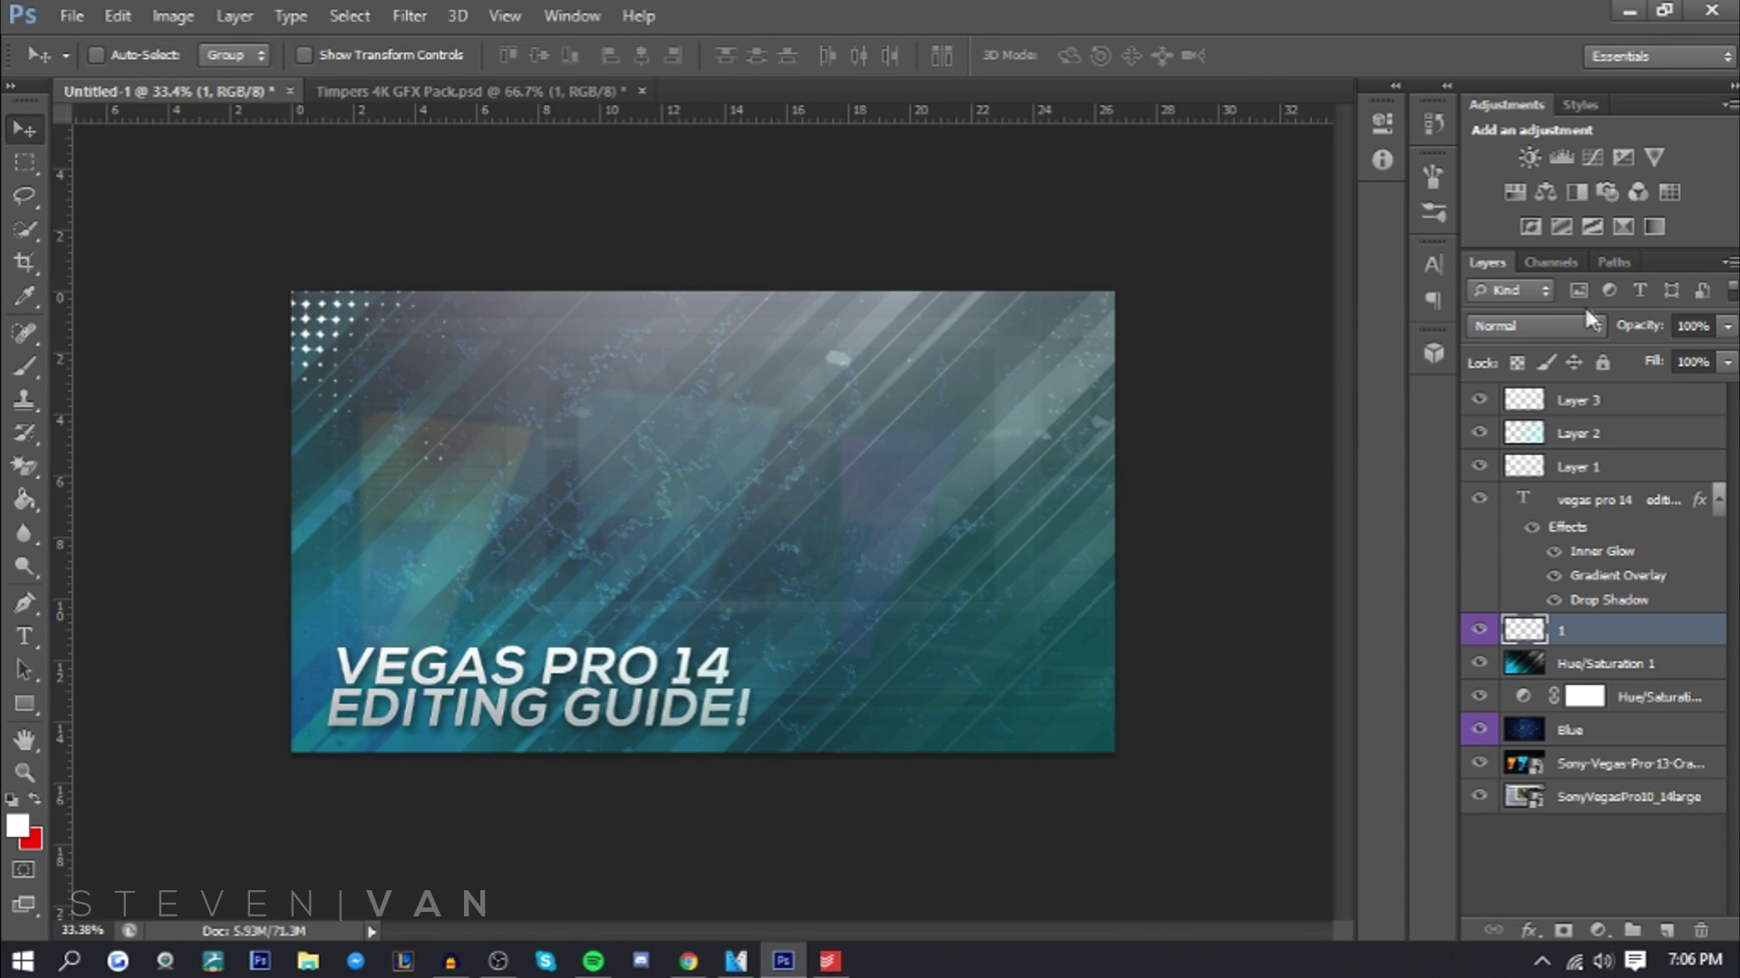
pyautogui.click(1590, 318)
pyautogui.click(1559, 338)
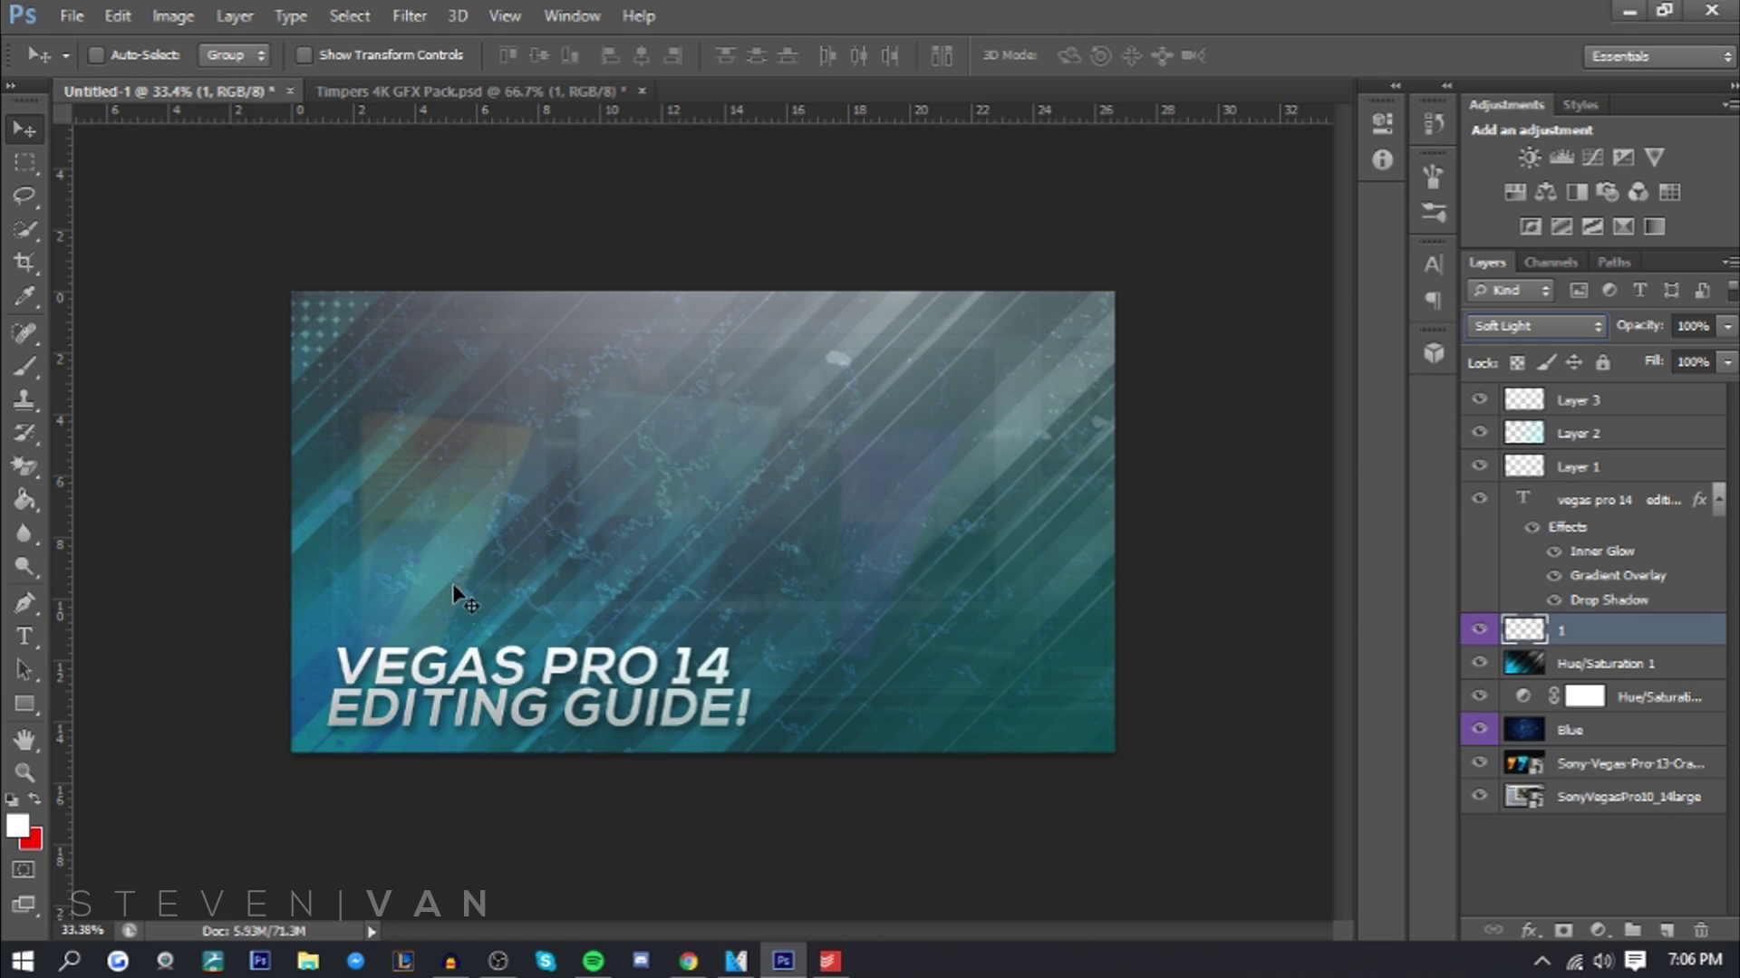
# Duplicate the dot pattern and transform the copy so its dots run along the graphic's right edge
pyautogui.hotkey('ctrl', 'j')
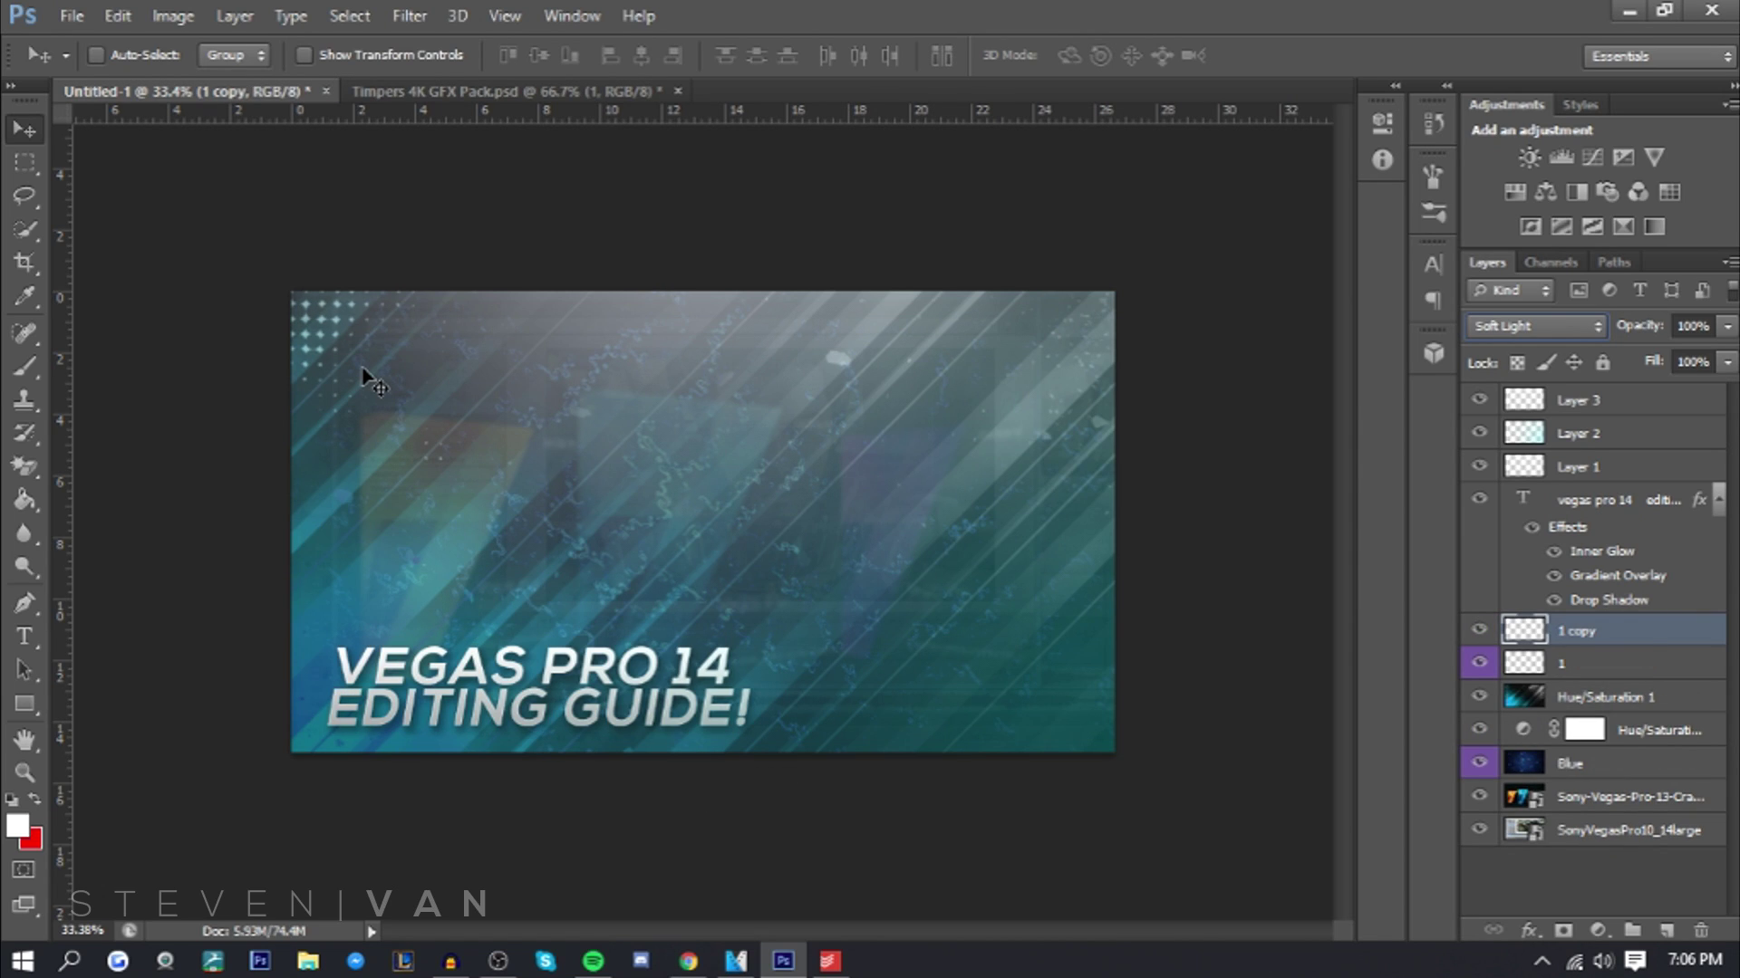
pyautogui.moveTo(312, 344); pyautogui.dragTo(855, 834)
pyautogui.hotkey('ctrl', 't')
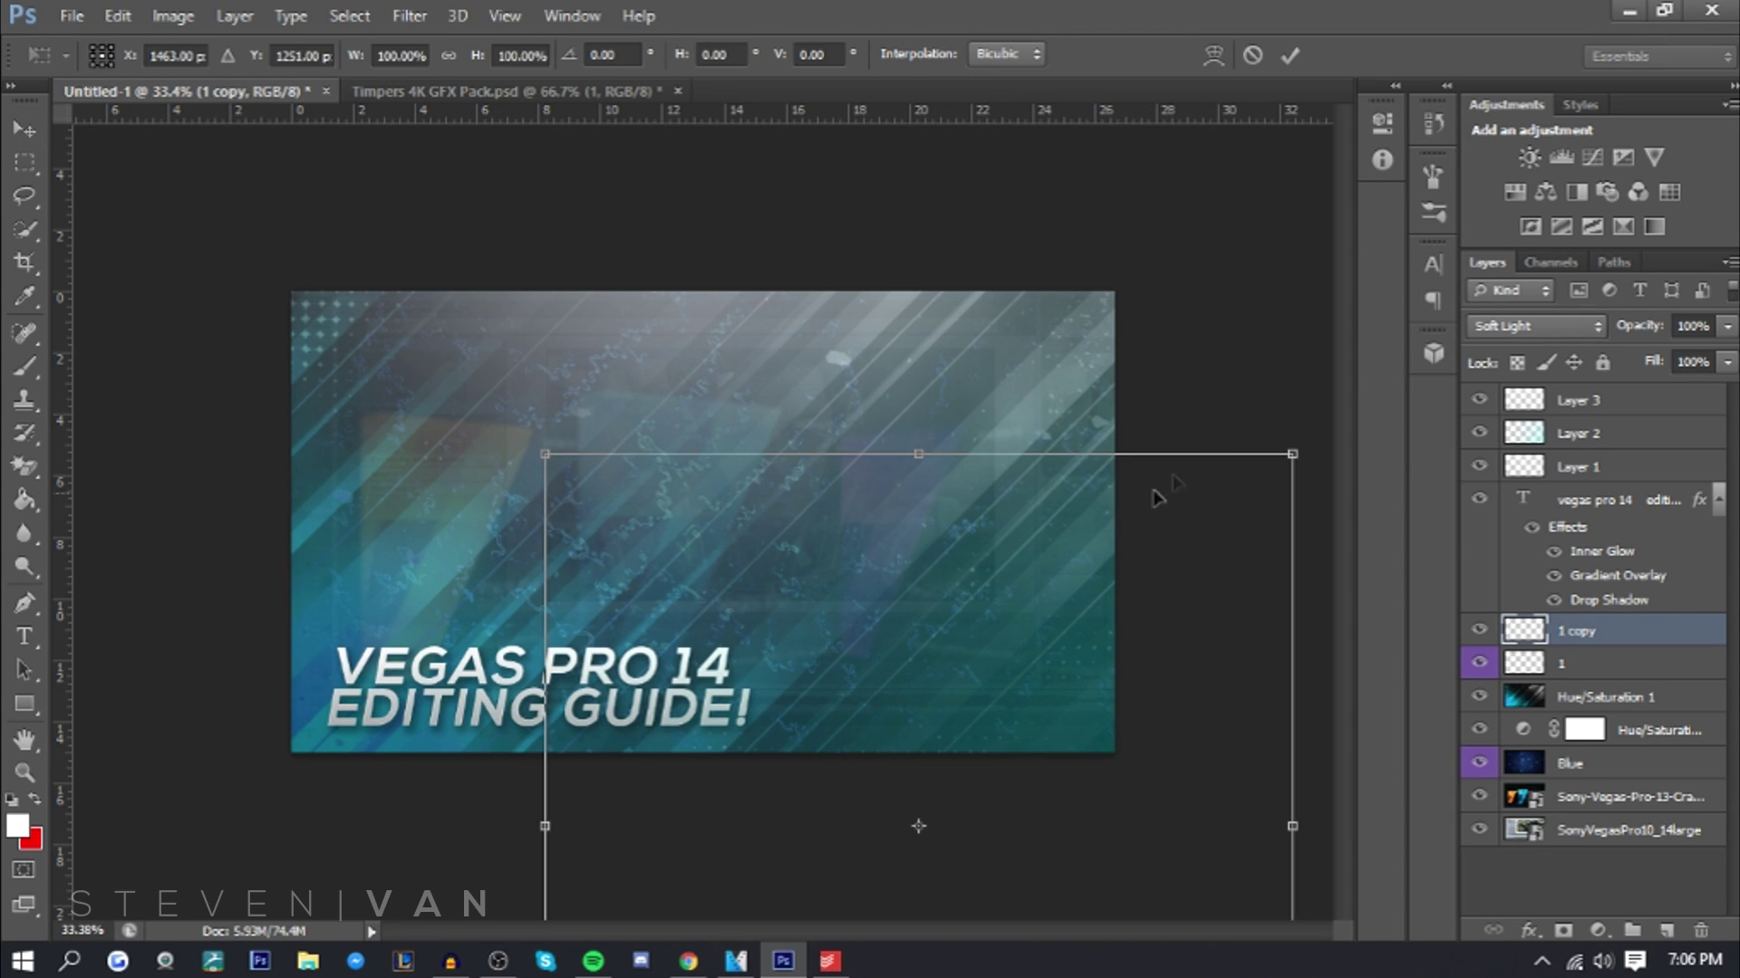
pyautogui.moveTo(1288, 463); pyautogui.dragTo(902, 318)
pyautogui.press('Return')
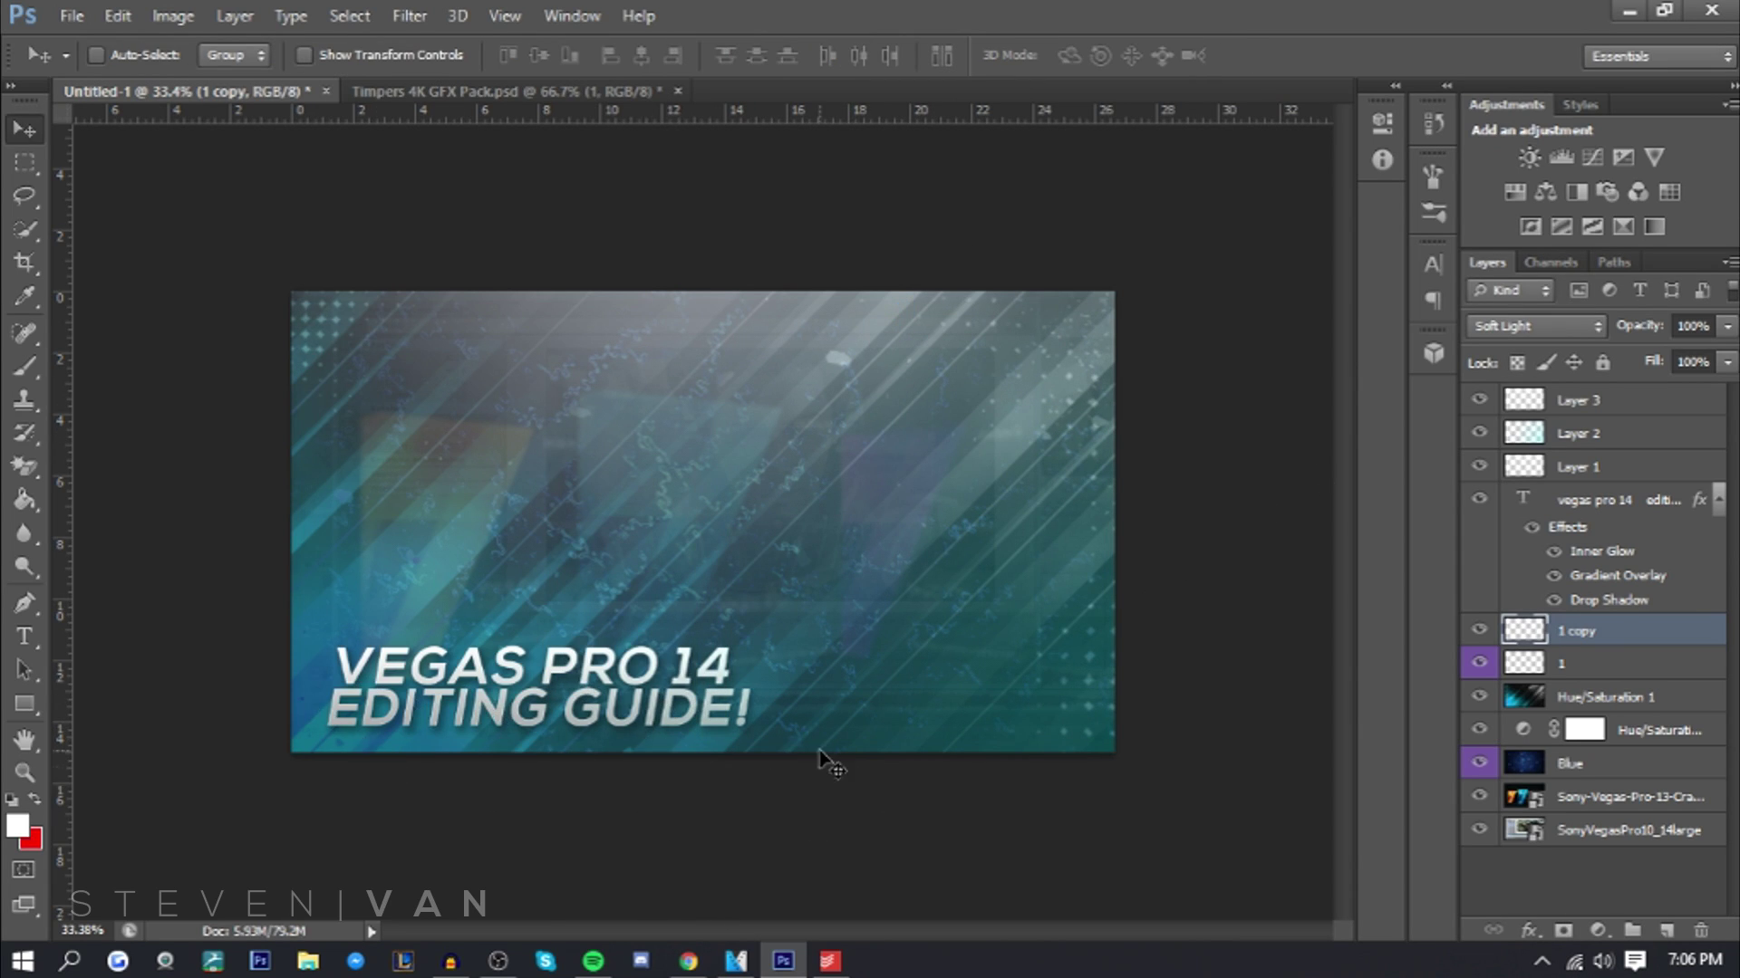
# Move the title to the middle of the graphic and enlarge it to span most of the canvas width
pyautogui.click(1594, 500)
pyautogui.moveTo(543, 688); pyautogui.dragTo(627, 529)
pyautogui.hotkey('ctrl', 't')
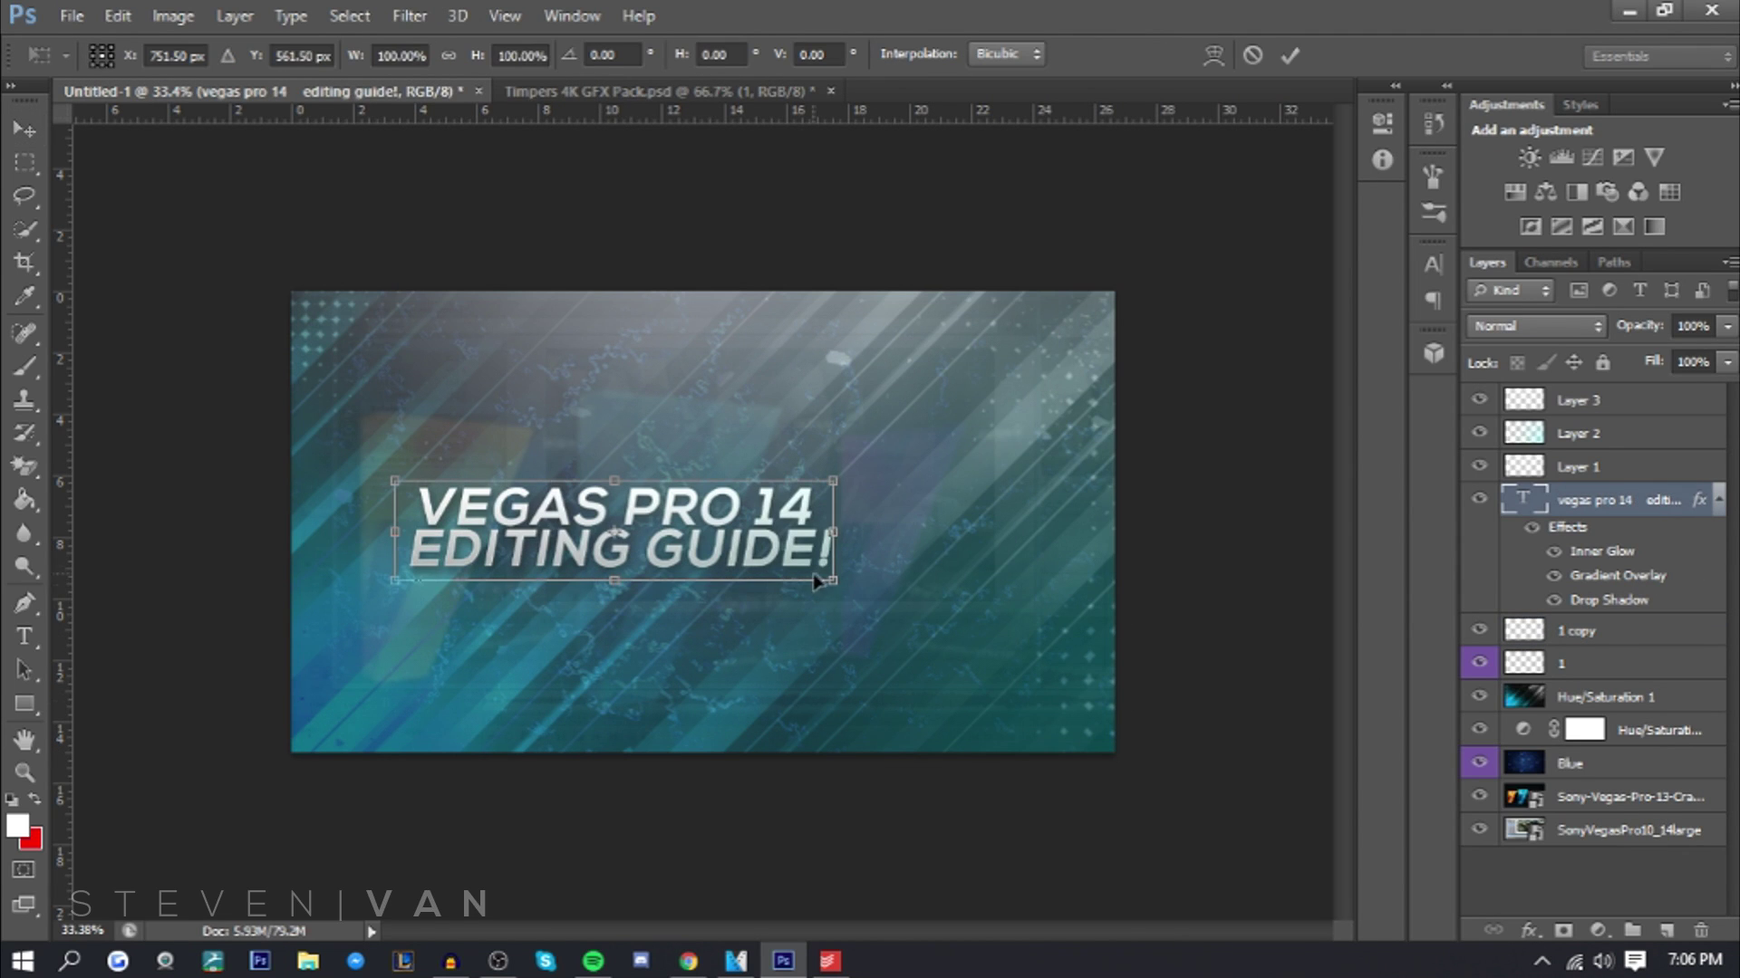
pyautogui.moveTo(994, 632); pyautogui.dragTo(1069, 671)
pyautogui.press('Return')
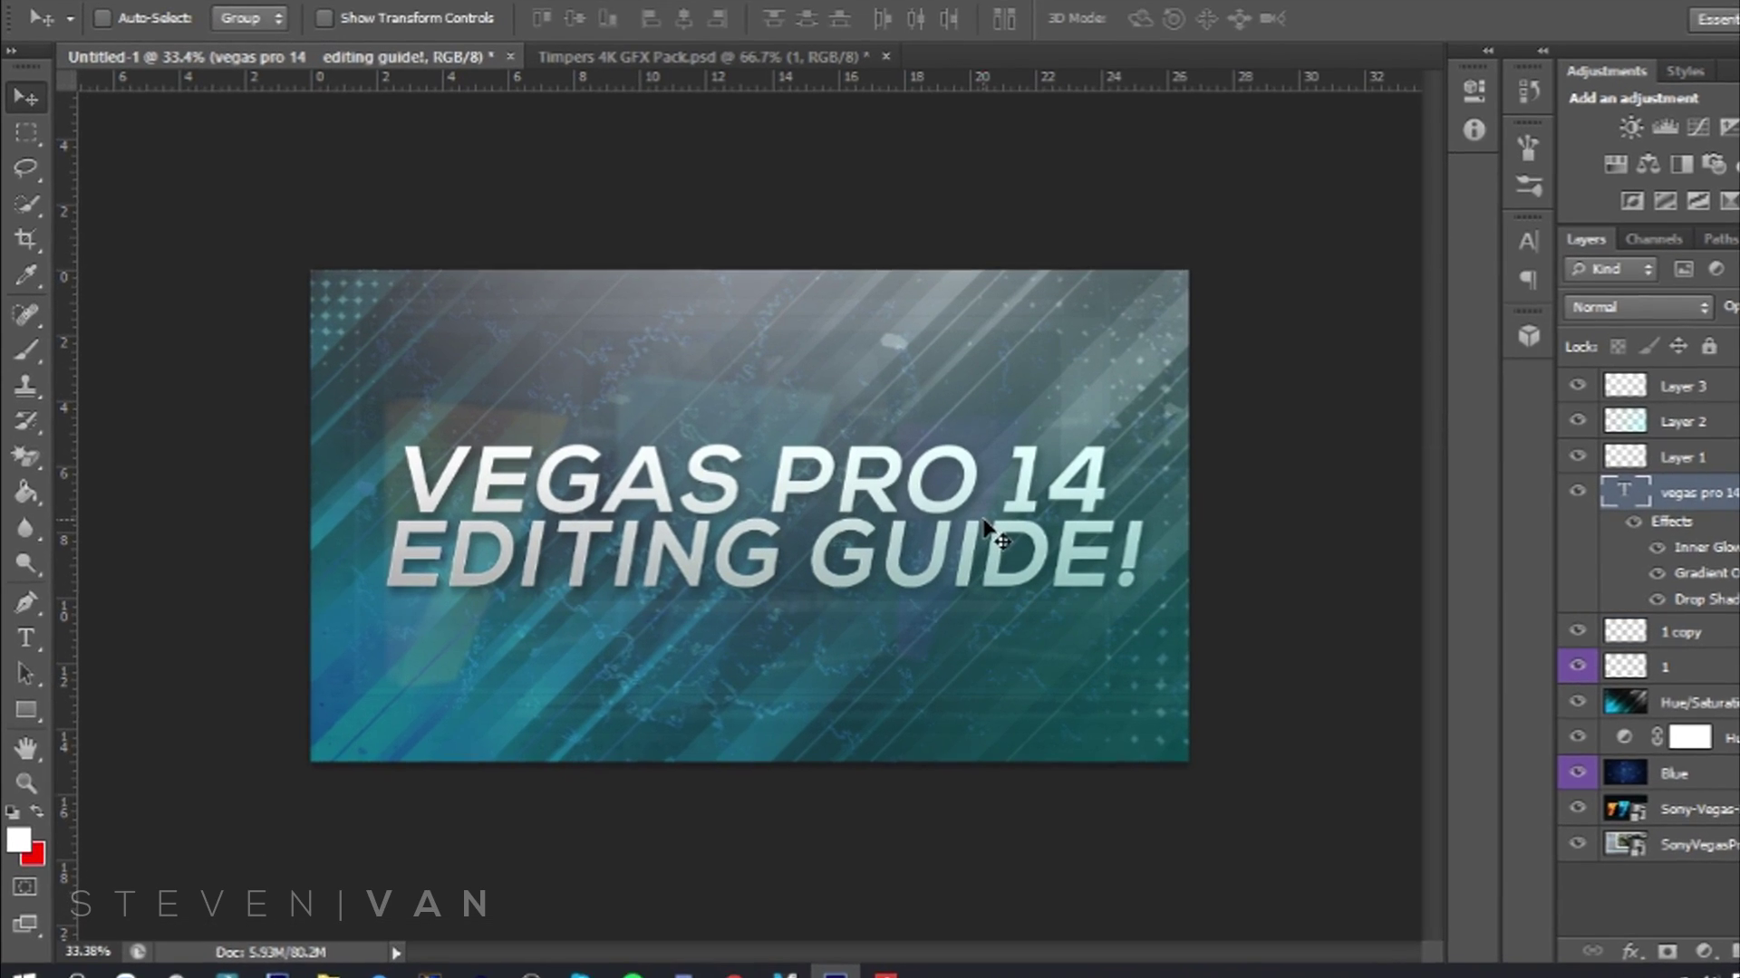
# Select the whole canvas, align the title to its horizontal centre and clear the selection
pyautogui.hotkey('ctrl', 'a')
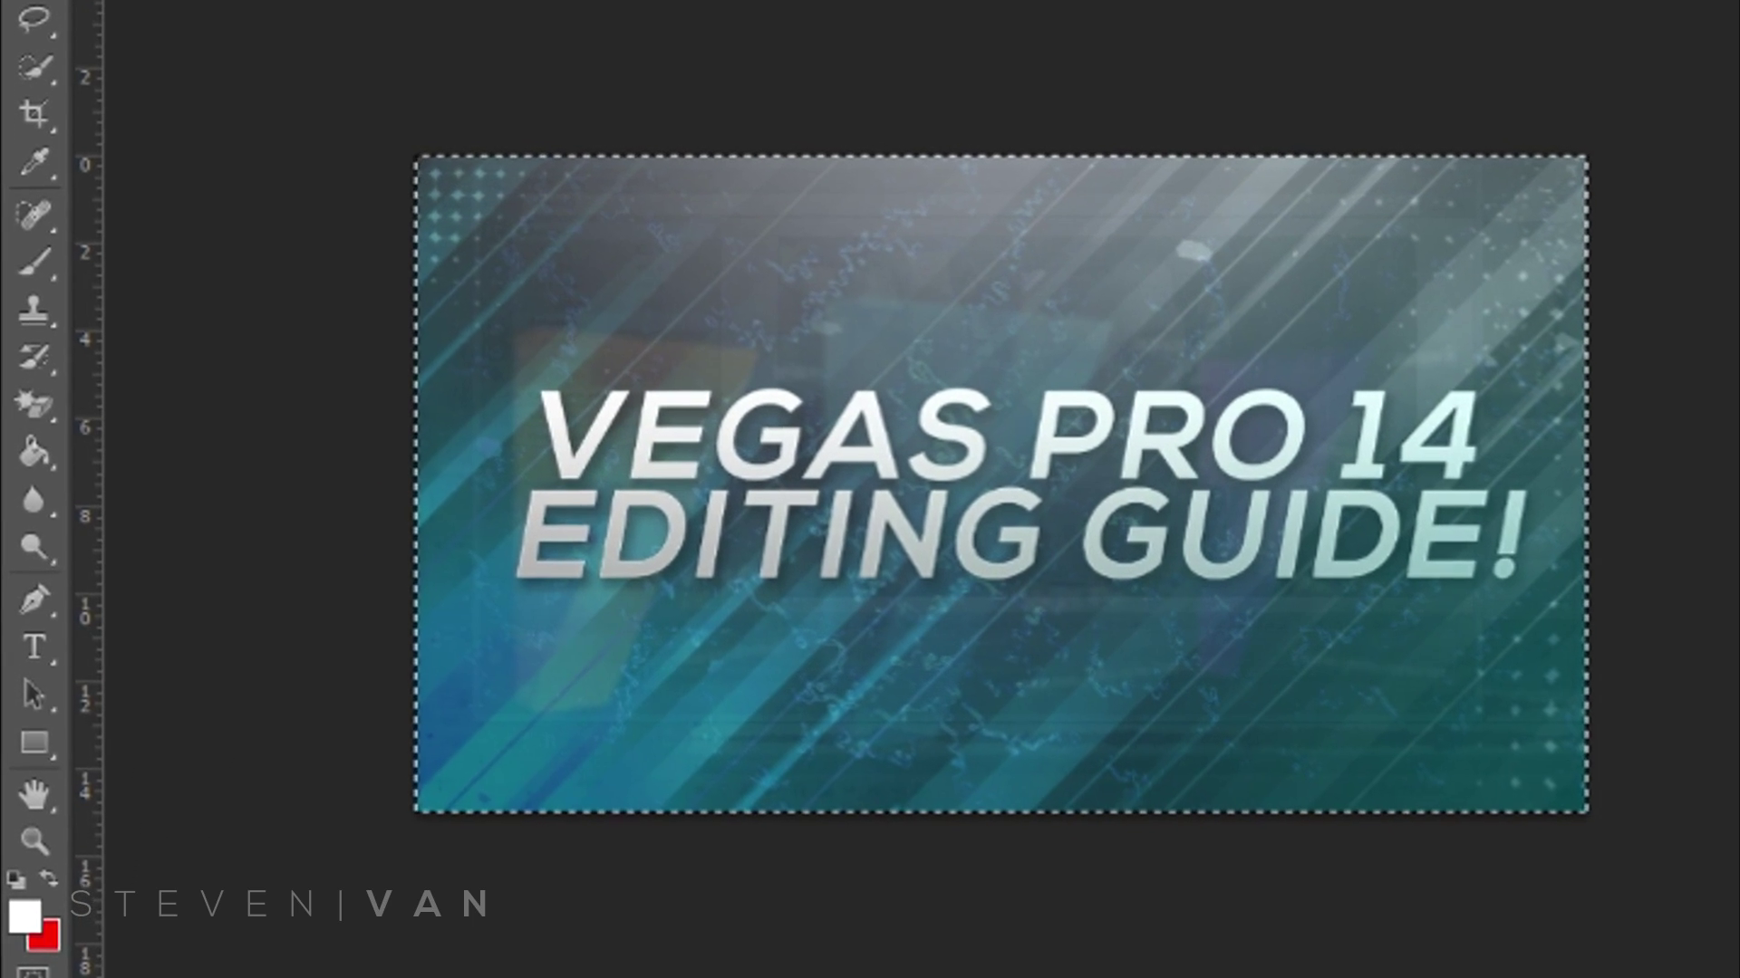
pyautogui.click(283, 2)
pyautogui.moveTo(598, 673)
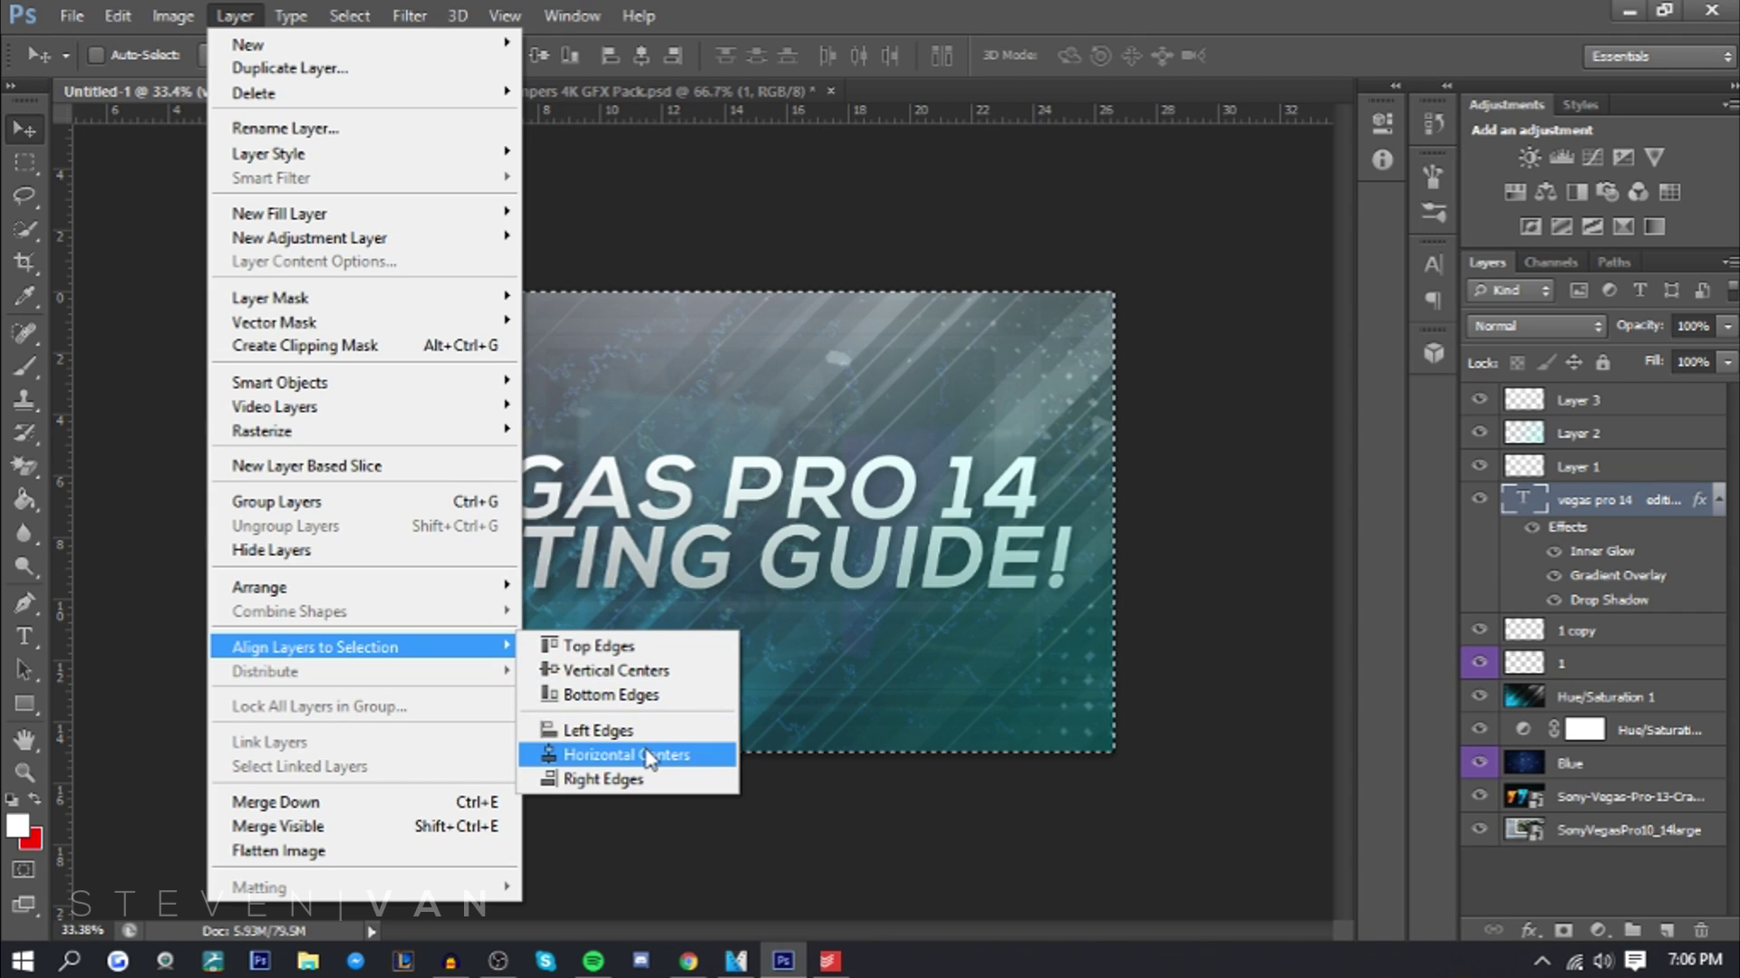
pyautogui.click(19, 111)
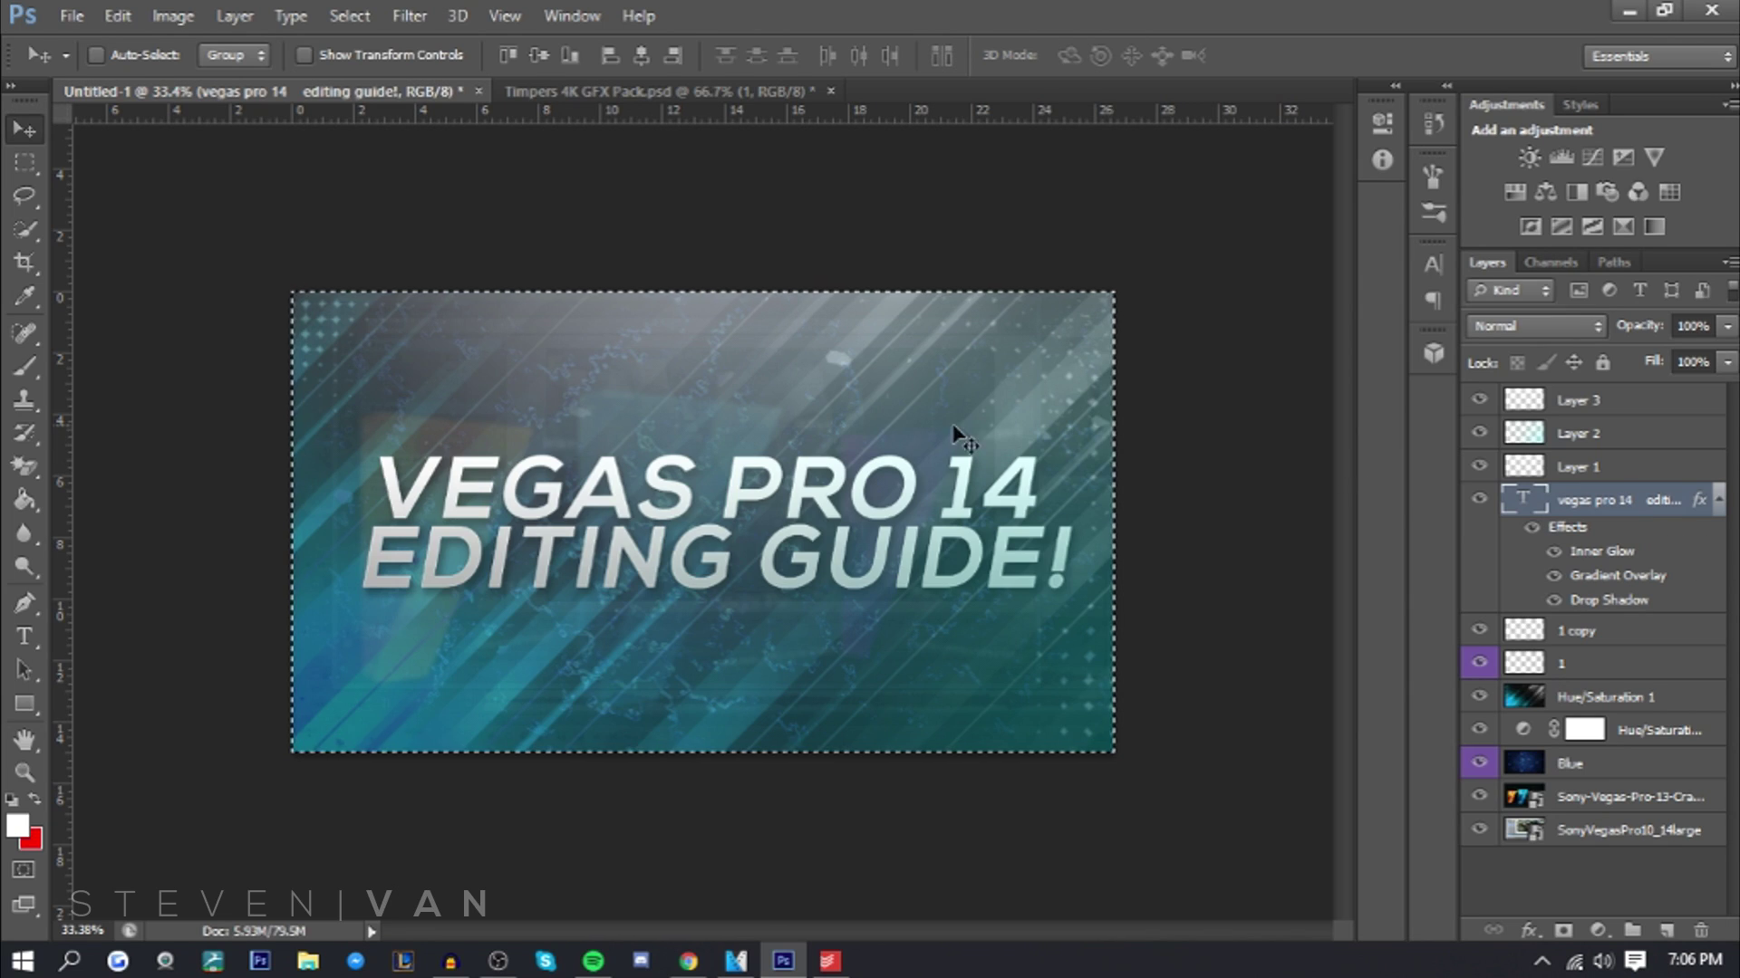
pyautogui.click(646, 50)
pyautogui.hotkey('ctrl', 'd')
# Add a Brightness/Contrast adjustment above Layer 3 with brightness 32 and increased contrast
pyautogui.click(1606, 408)
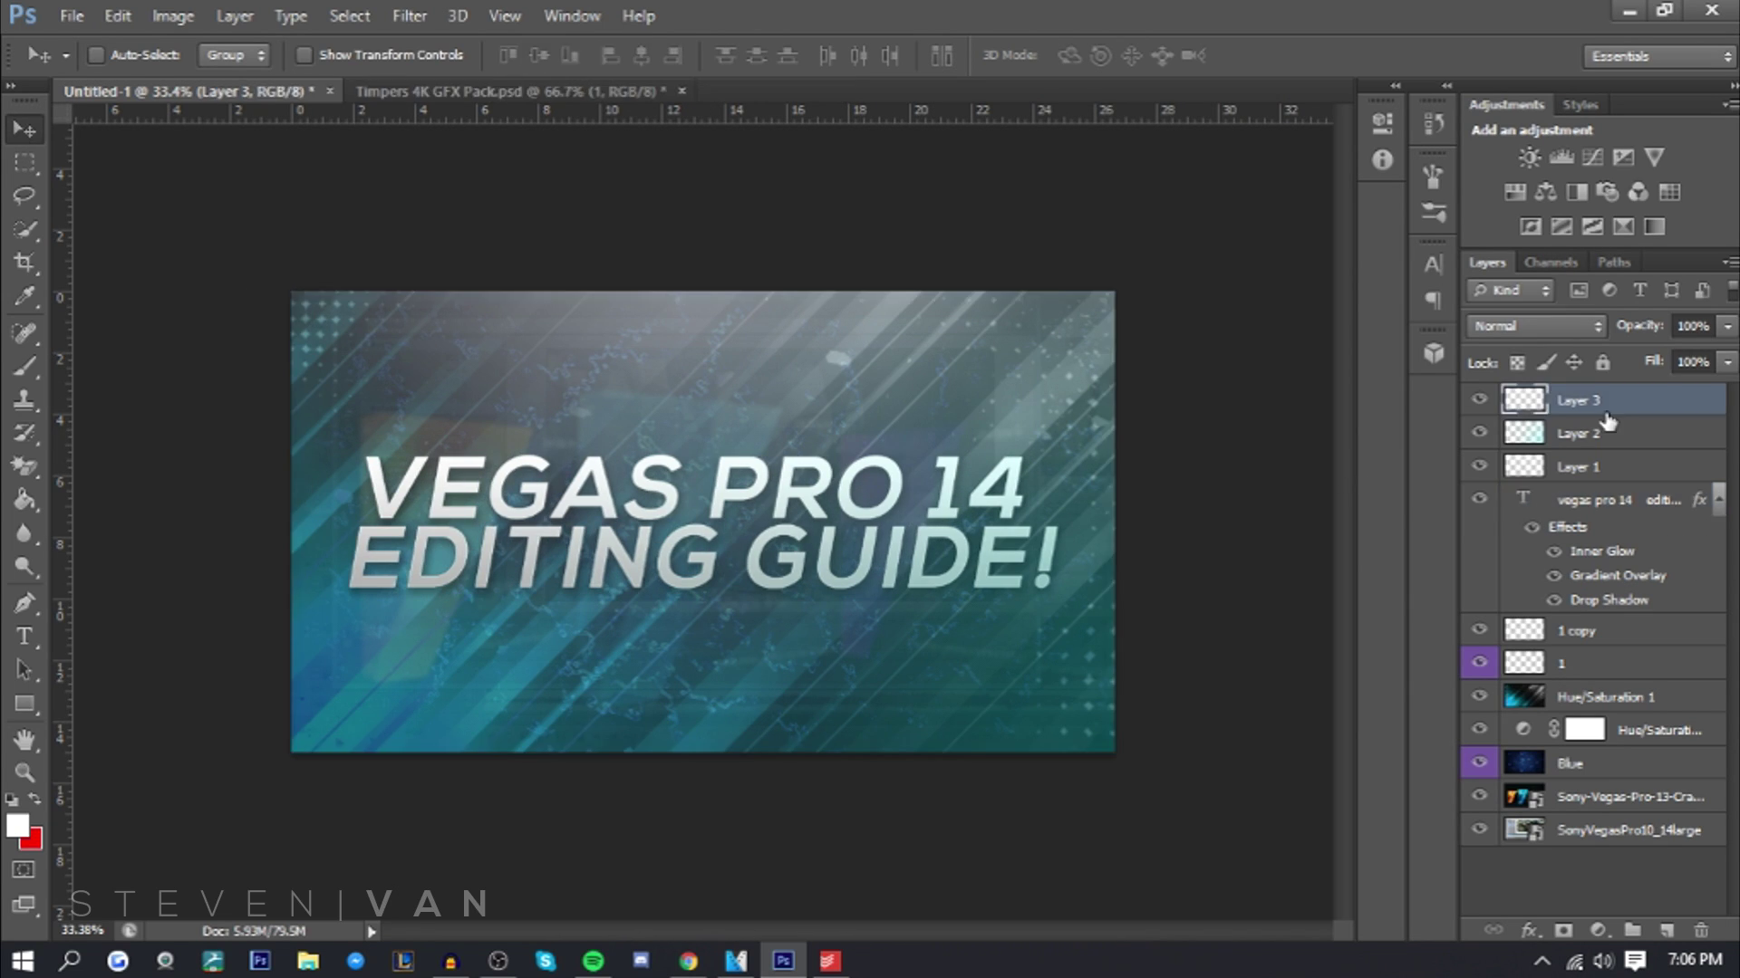
pyautogui.click(1531, 154)
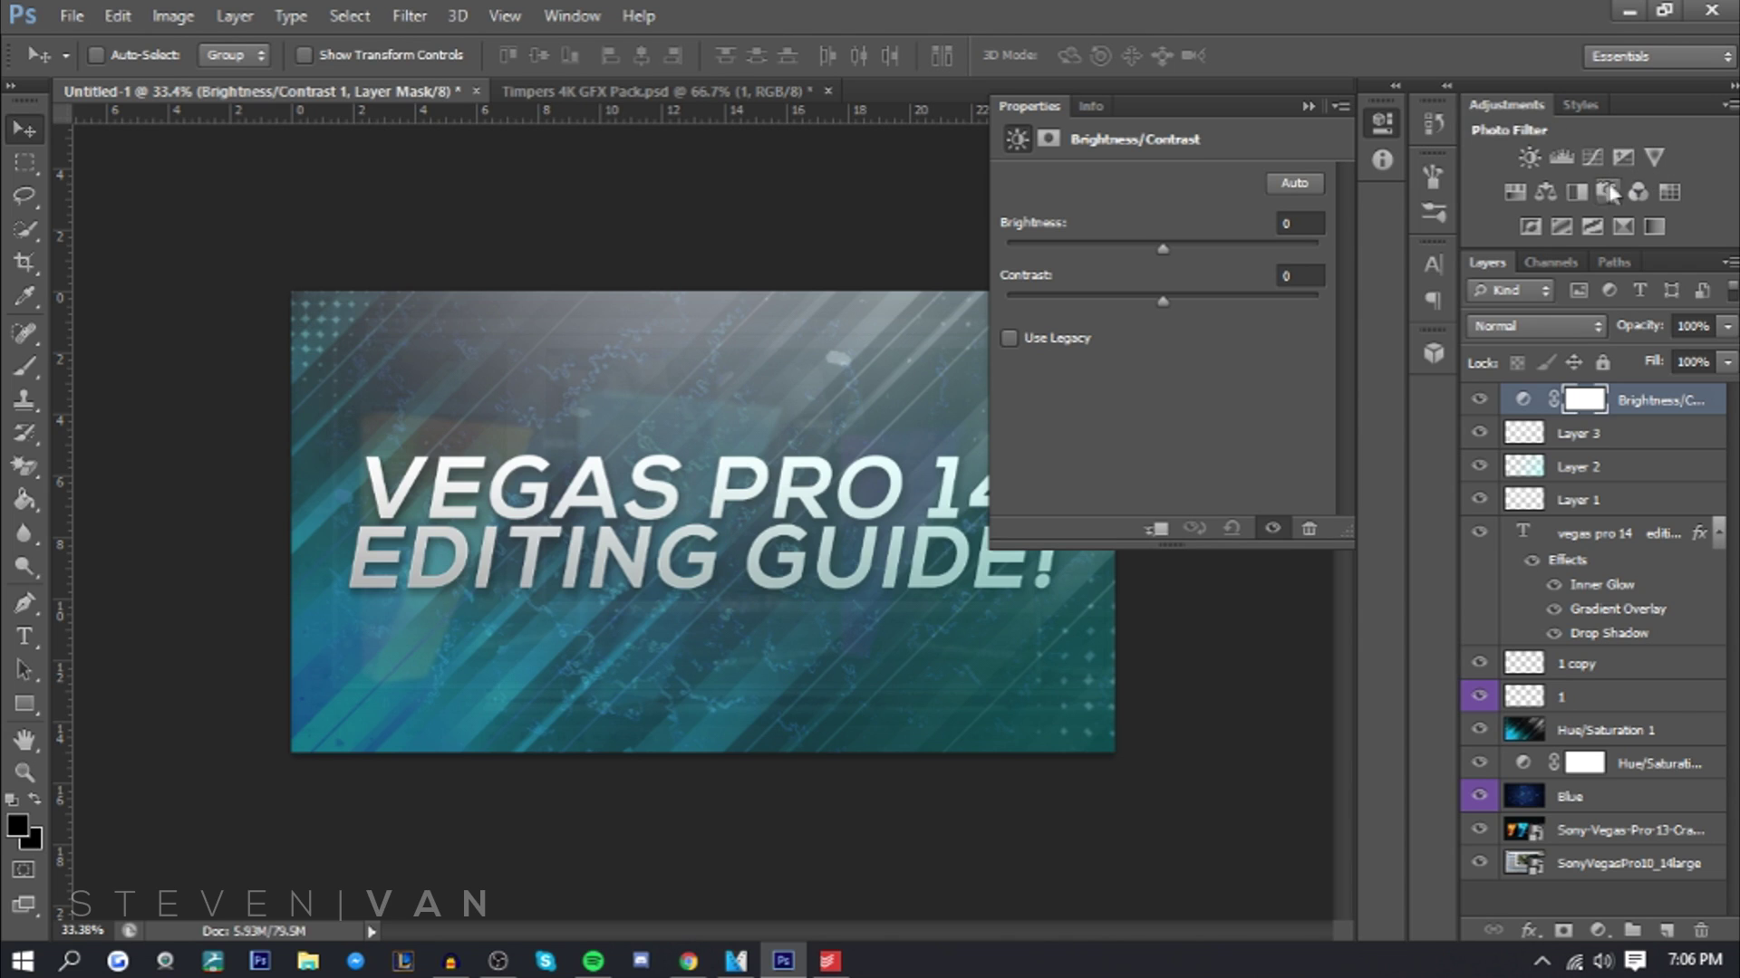
pyautogui.moveTo(1169, 248)
pyautogui.mouseDown()
pyautogui.moveTo(1237, 261)
pyautogui.moveTo(1196, 253)
pyautogui.mouseUp()
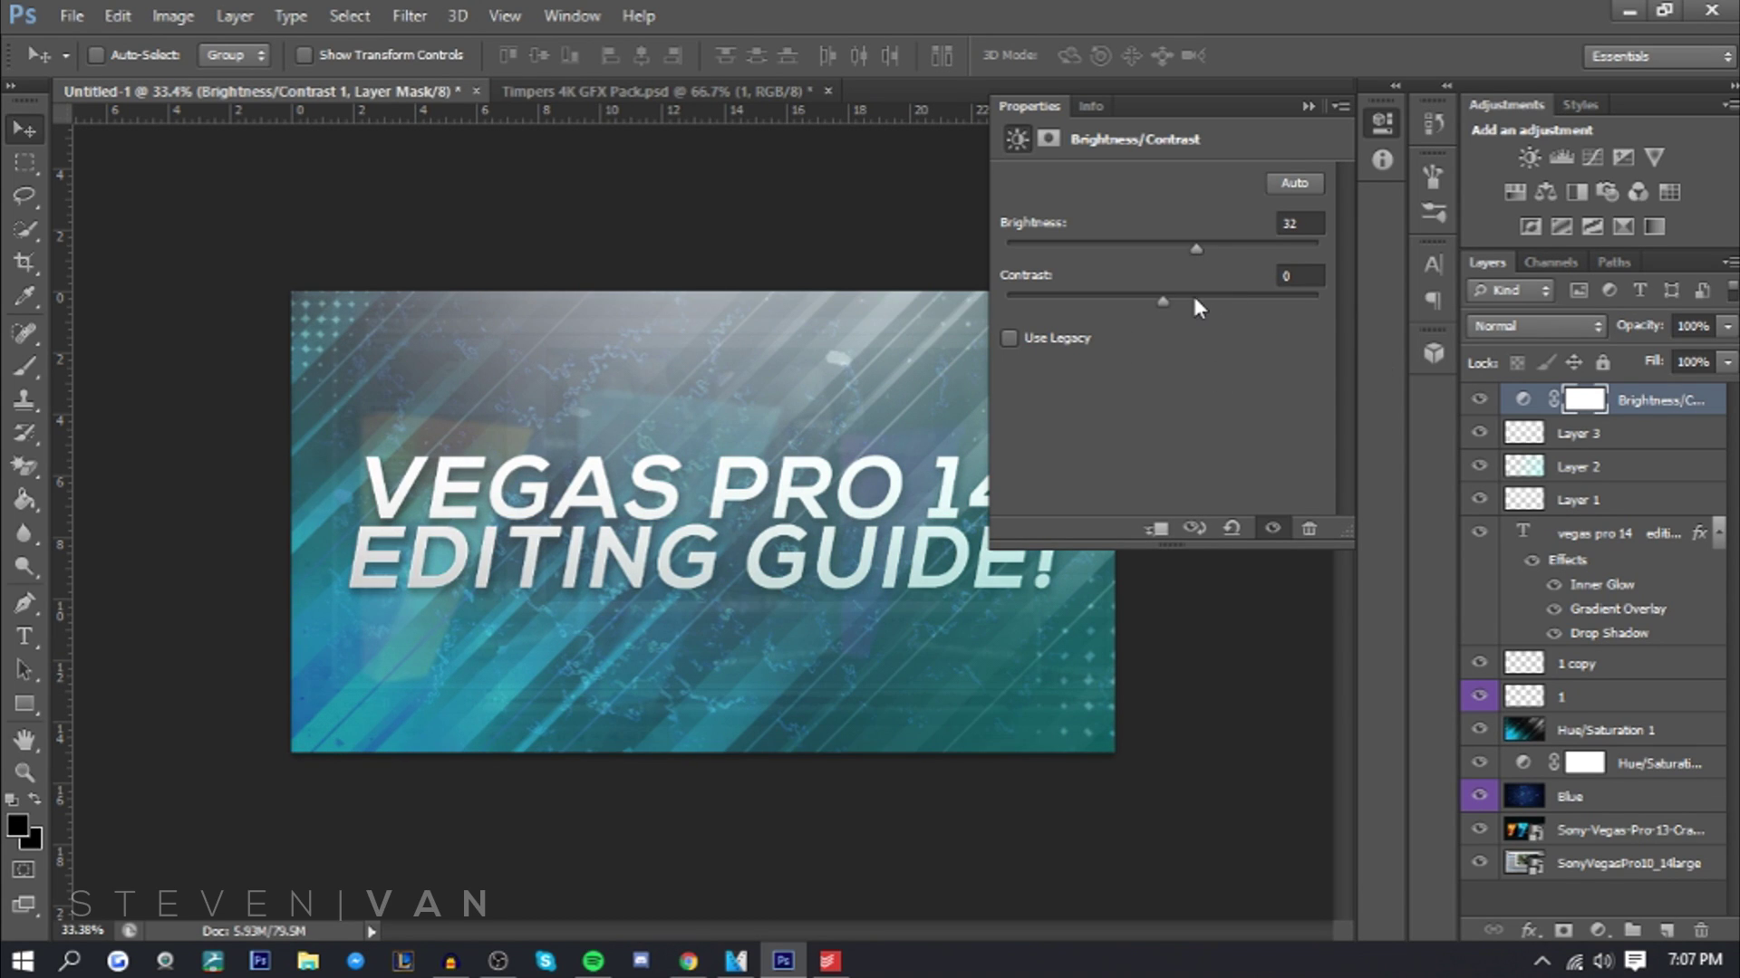
pyautogui.moveTo(1163, 301); pyautogui.dragTo(1240, 303)
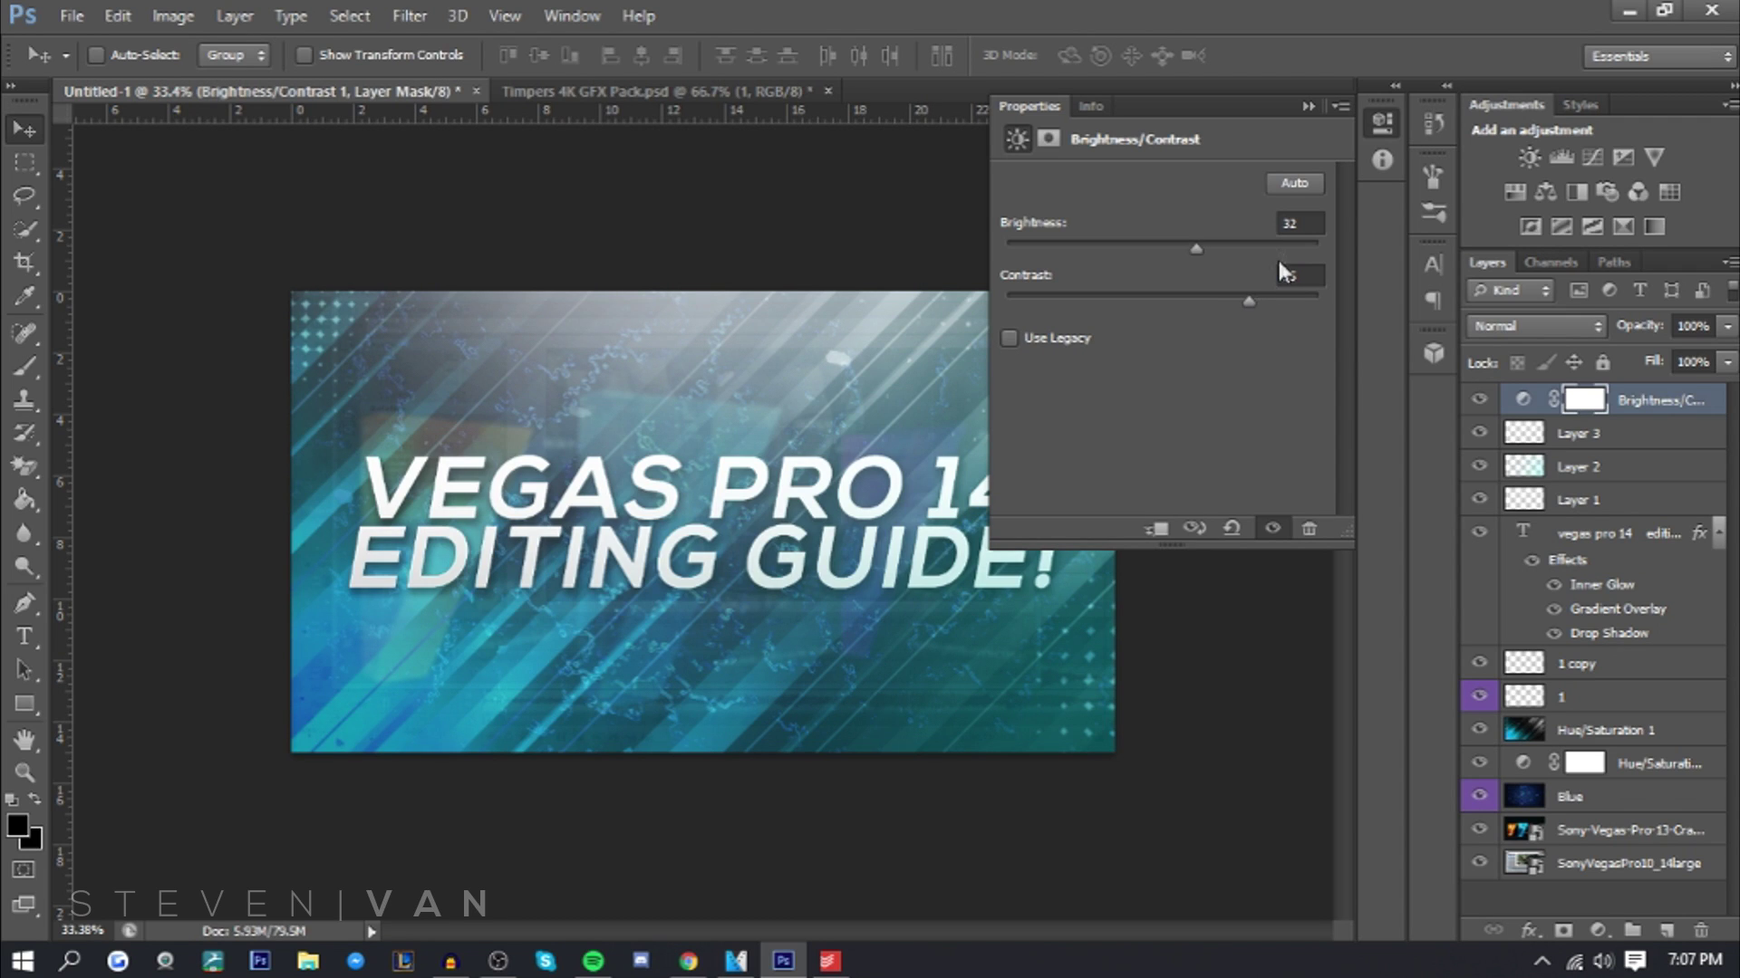
# Add a slight Curves adjustment, plus an Exposure adjustment with exposure +0.66, offset +0.0413 and gamma correction 0.62
pyautogui.click(1591, 157)
pyautogui.moveTo(1137, 417); pyautogui.dragTo(1208, 362)
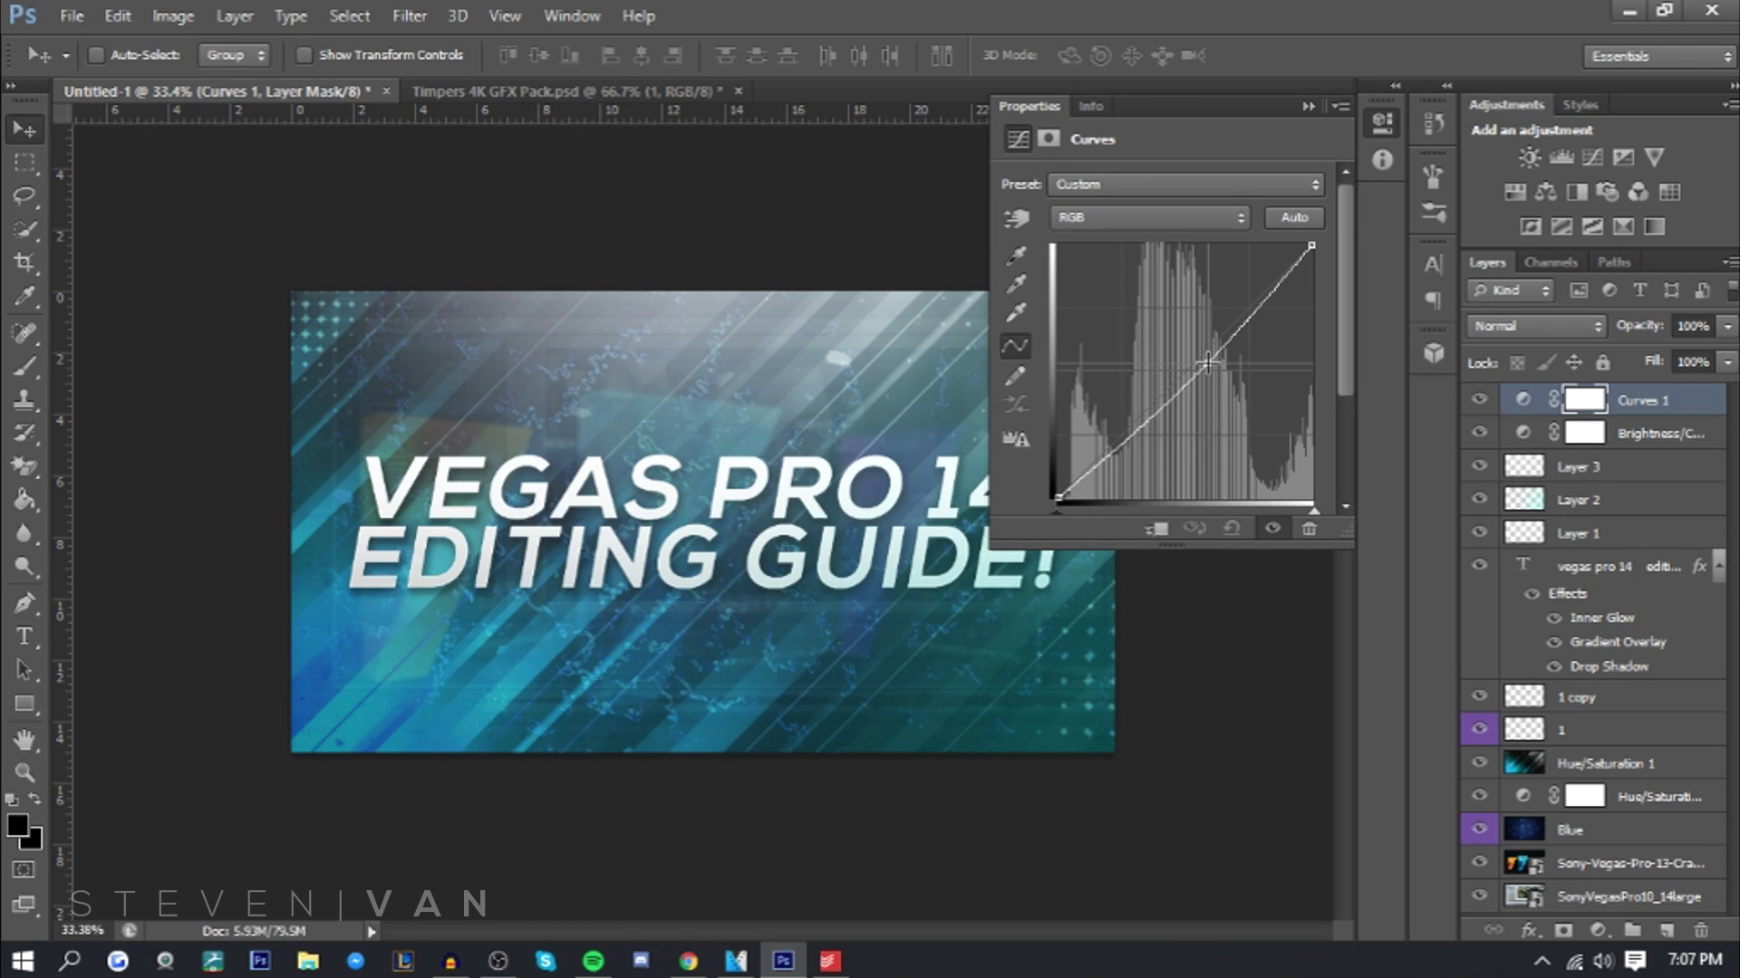
pyautogui.click(1622, 157)
pyautogui.moveTo(1159, 253); pyautogui.dragTo(1208, 355)
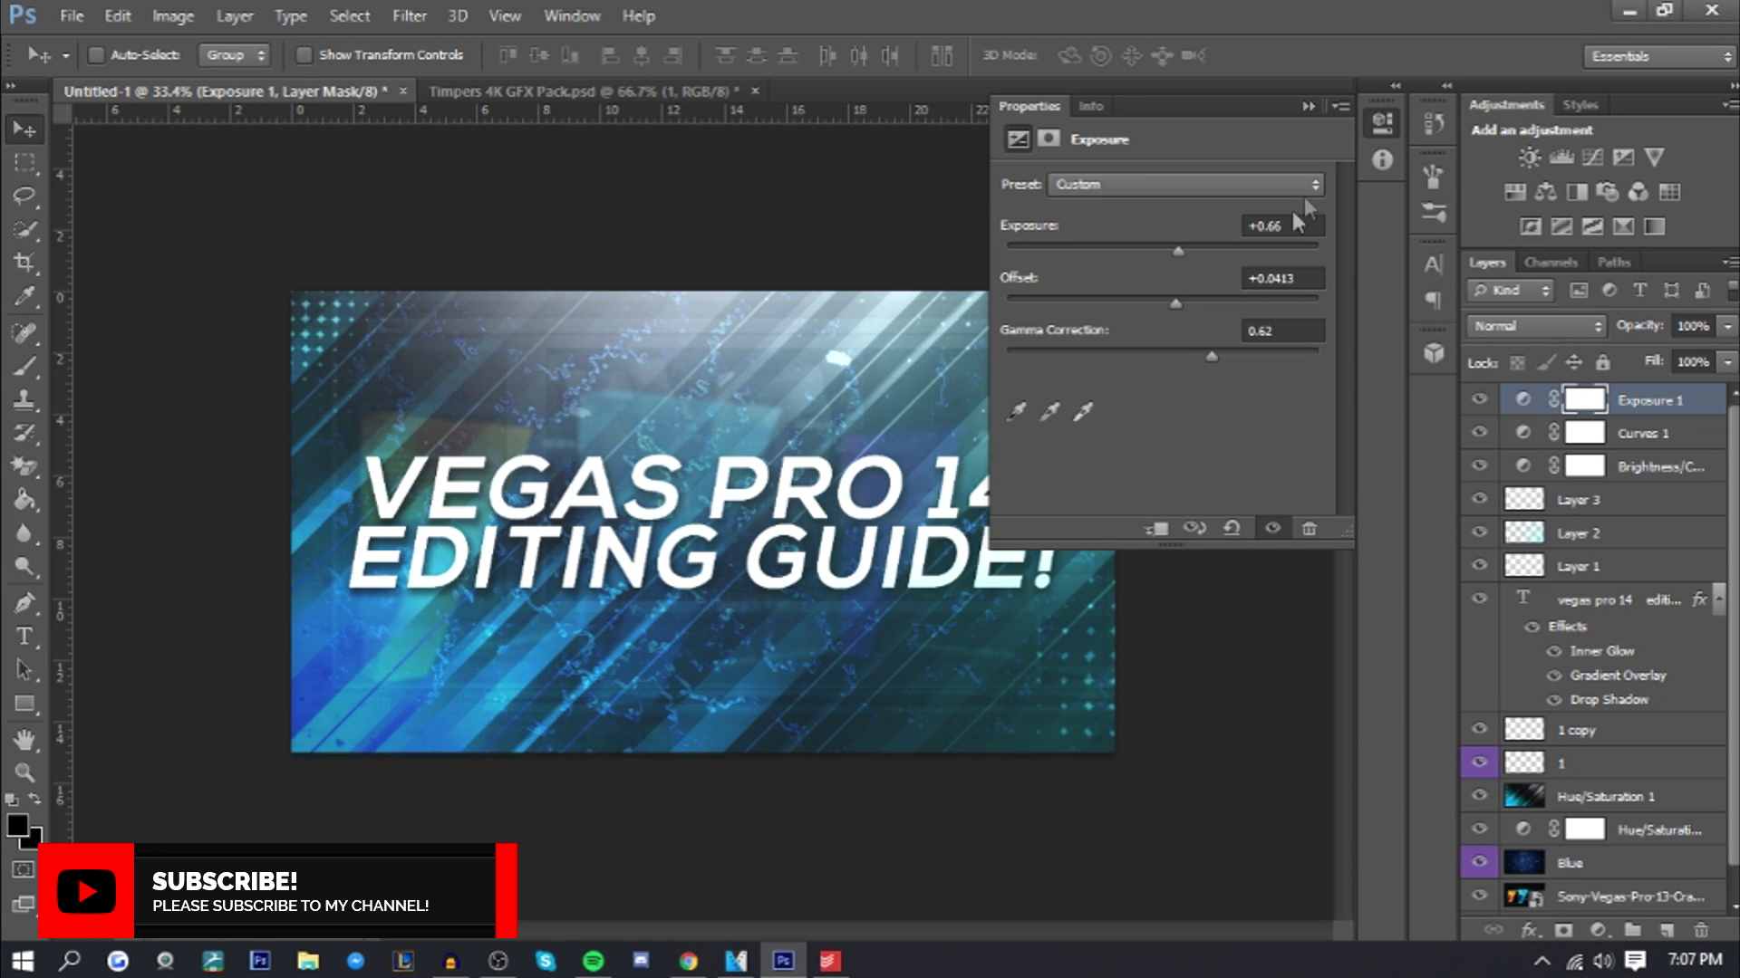
# Add a Vibrance adjustment with vibrance -41 and a Hue/Saturation adjustment above it
pyautogui.click(1653, 157)
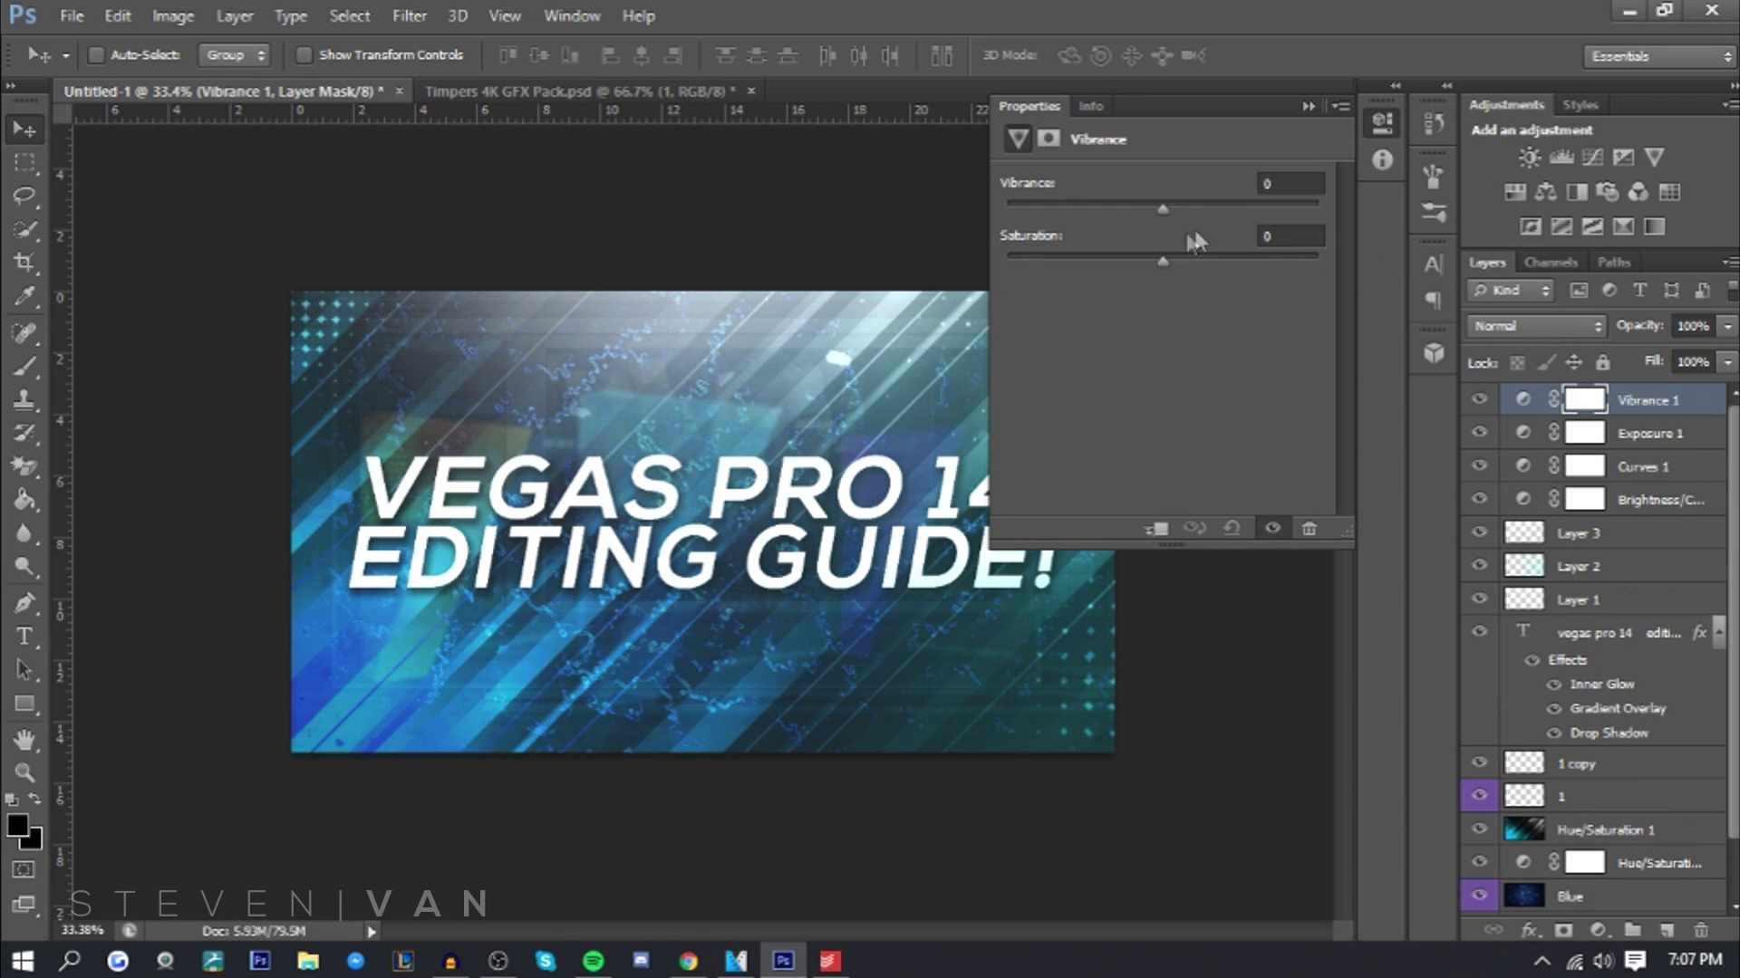
pyautogui.moveTo(1155, 208); pyautogui.dragTo(1098, 210)
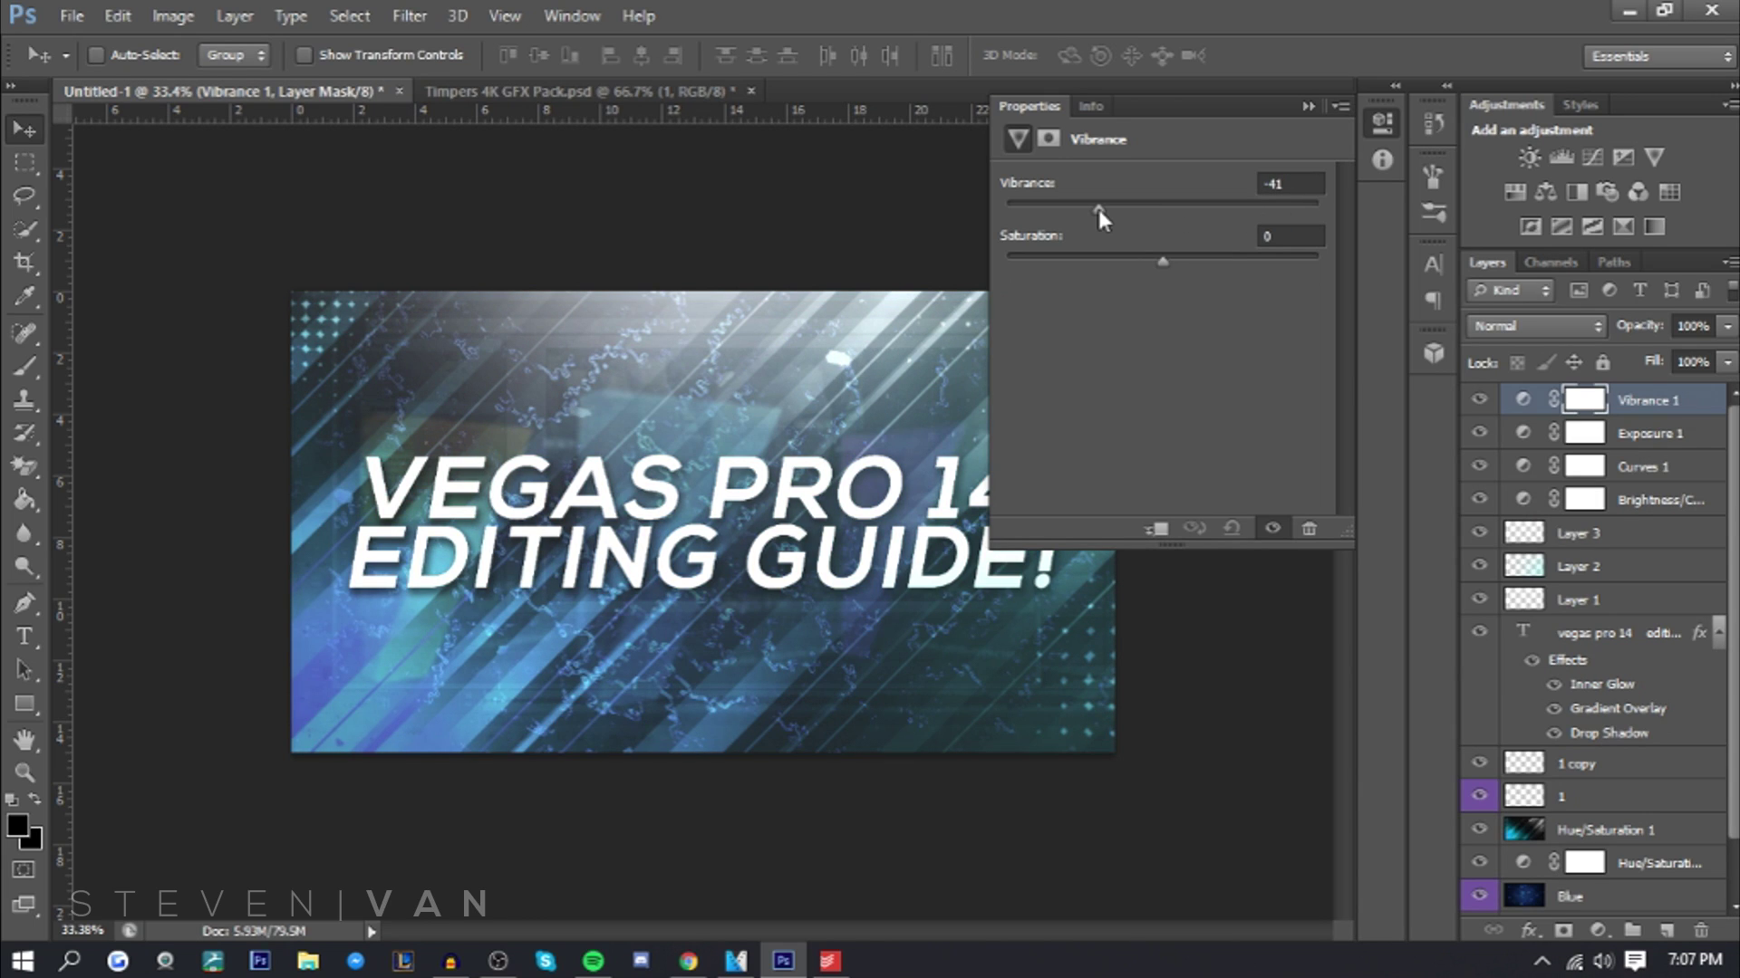
pyautogui.click(1514, 191)
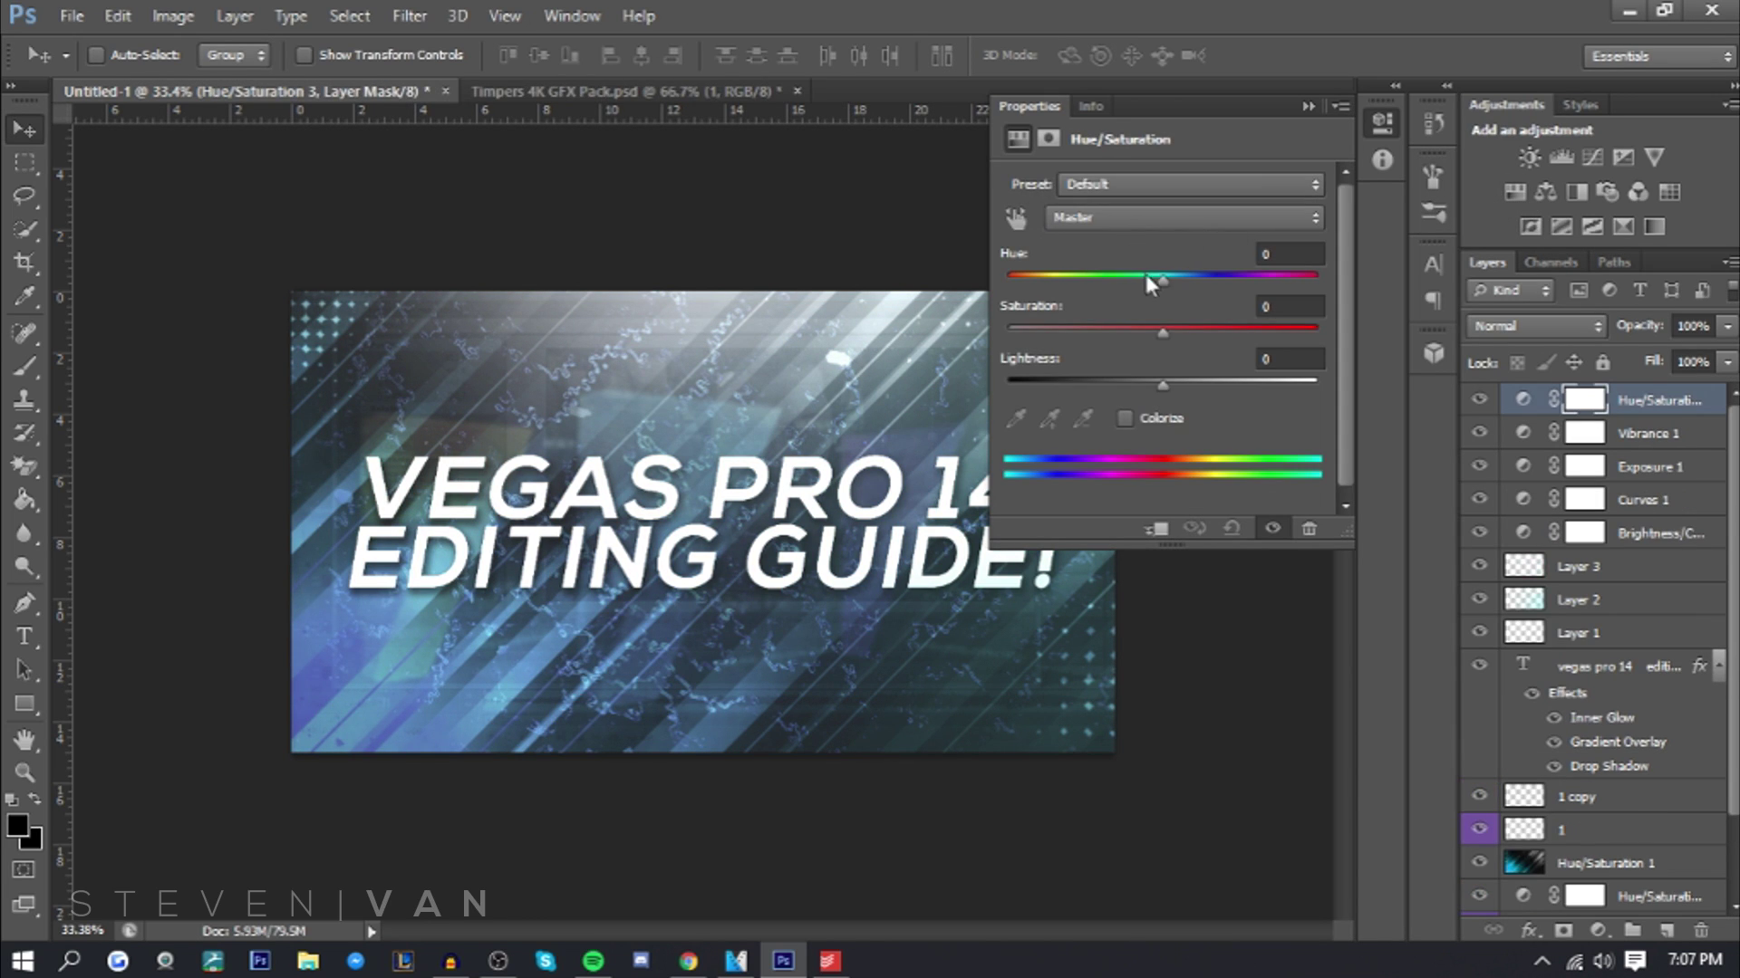